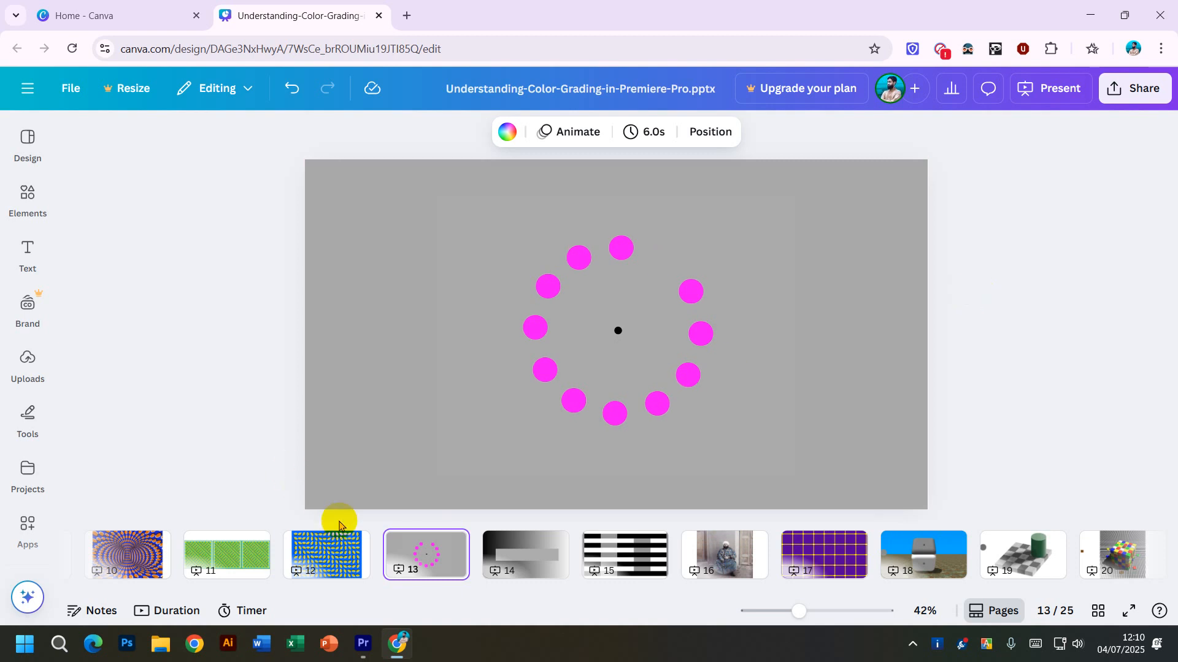
Examine the optical illusions on slides 12, 15, 16 and 17, including the colored grid lines over the portrait on slide 16.
{"action": "left_click", "coordinate": [332, 549]}
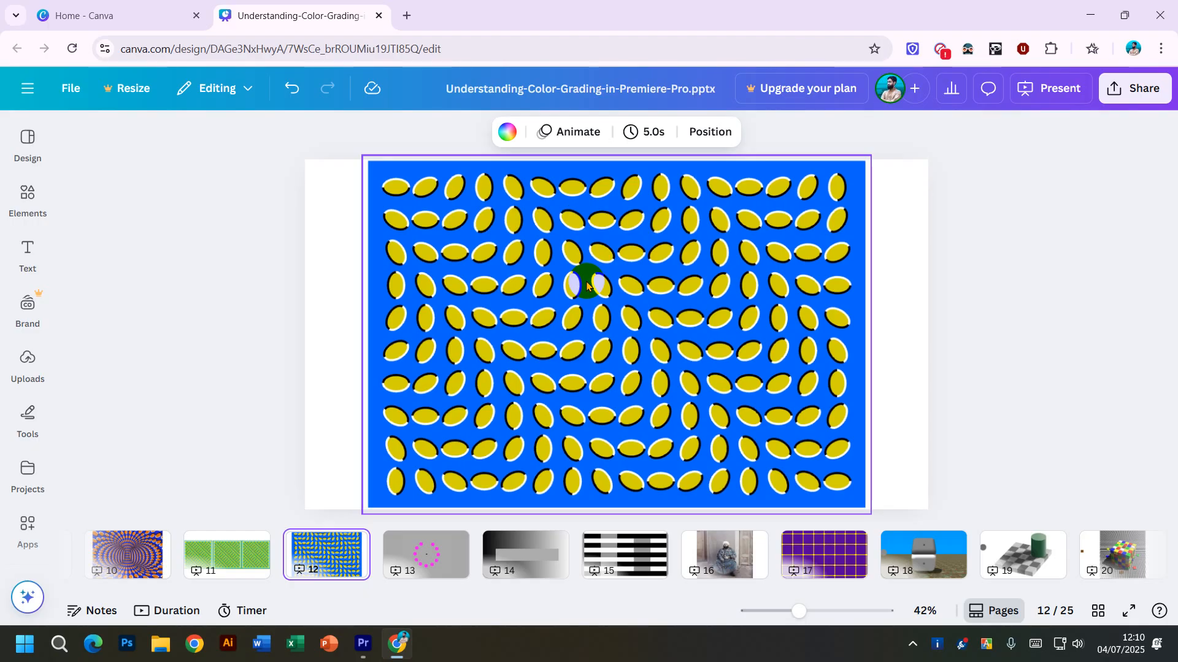
{"action": "left_click", "coordinate": [702, 561]}
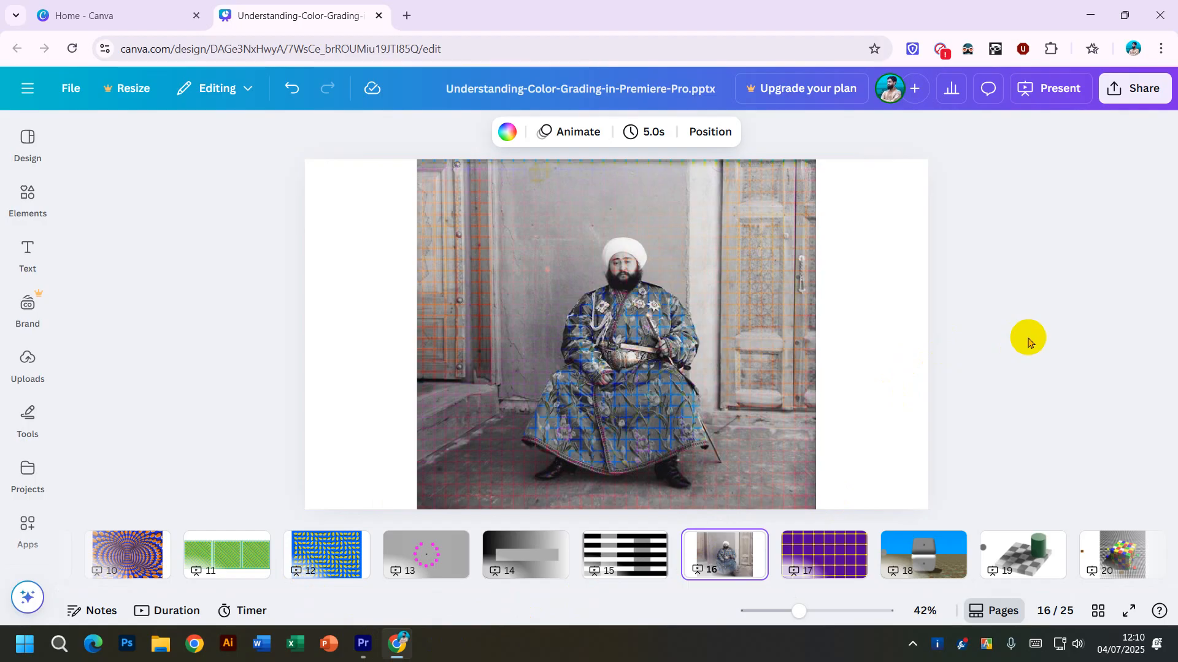
{"action": "scroll", "coordinate": [638, 341], "scroll_direction": "up", "scroll_amount": 2}
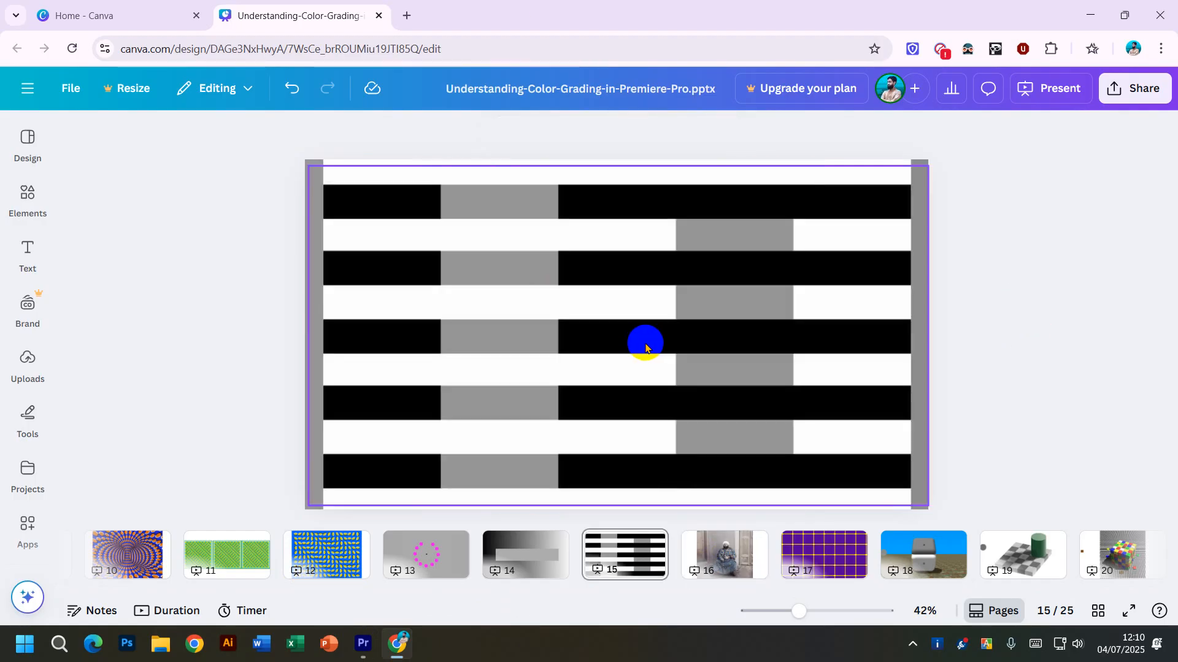
{"action": "scroll", "coordinate": [645, 348], "scroll_direction": "down", "scroll_amount": 2}
{"action": "scroll", "coordinate": [578, 334], "scroll_direction": "up", "scroll_amount": 3, "text": "ctrl"}
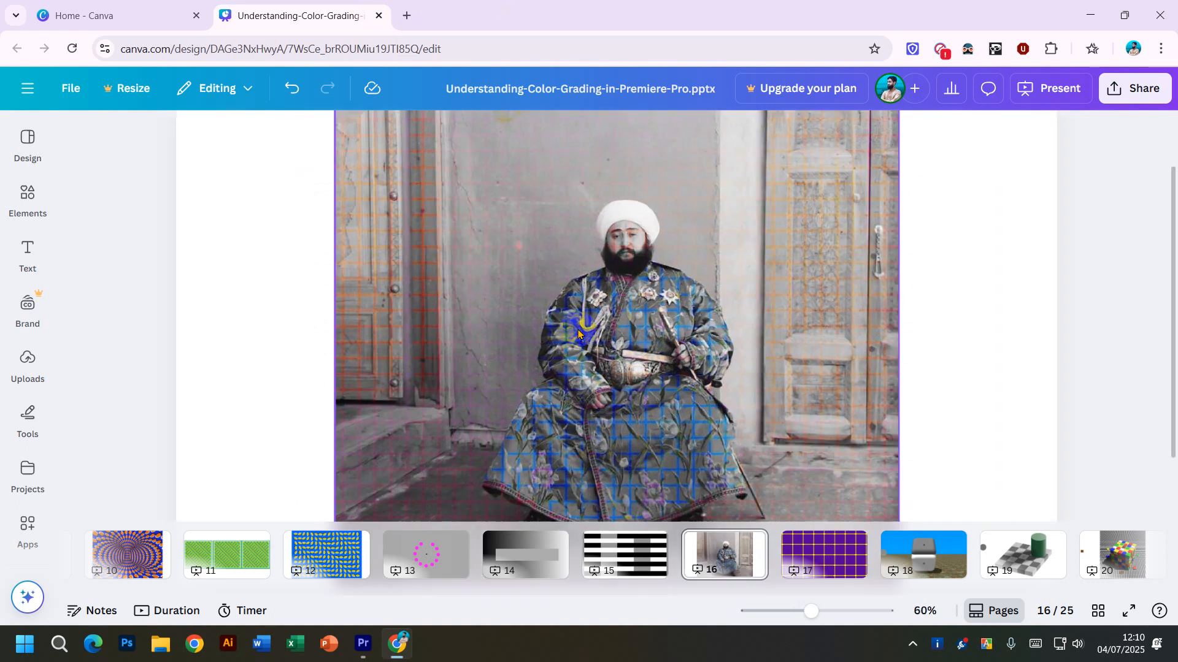
{"action": "scroll", "coordinate": [579, 335], "scroll_direction": "up", "scroll_amount": 5, "text": "ctrl"}
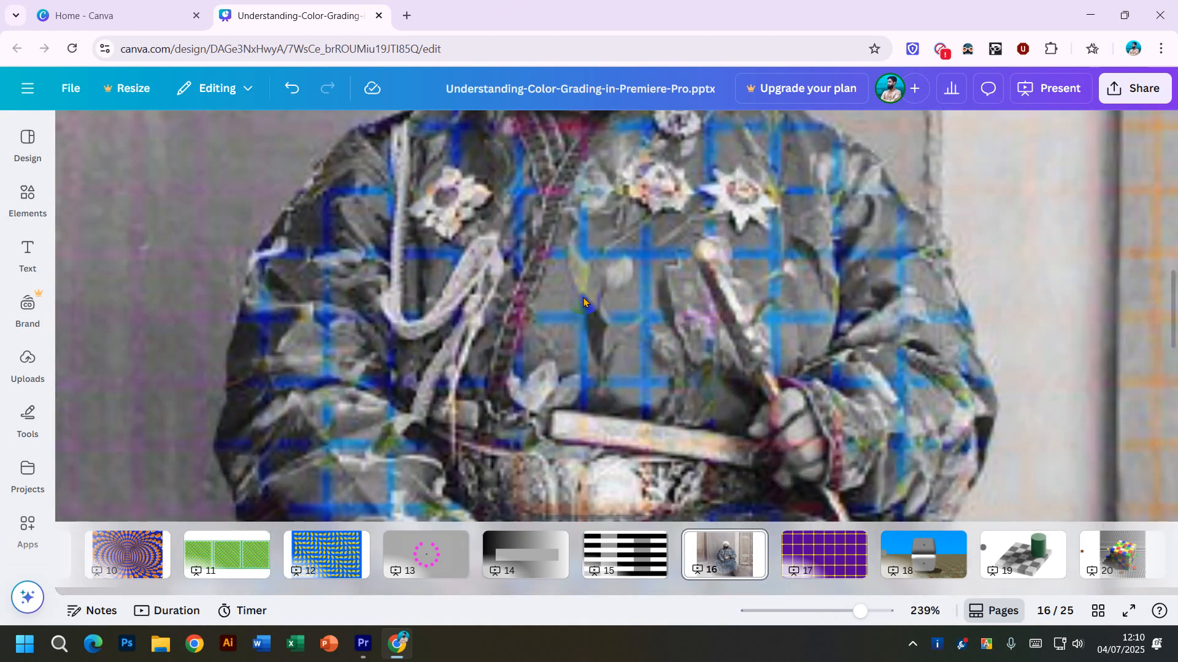
{"action": "scroll", "coordinate": [643, 295], "scroll_direction": "down", "scroll_amount": 8, "text": "ctrl"}
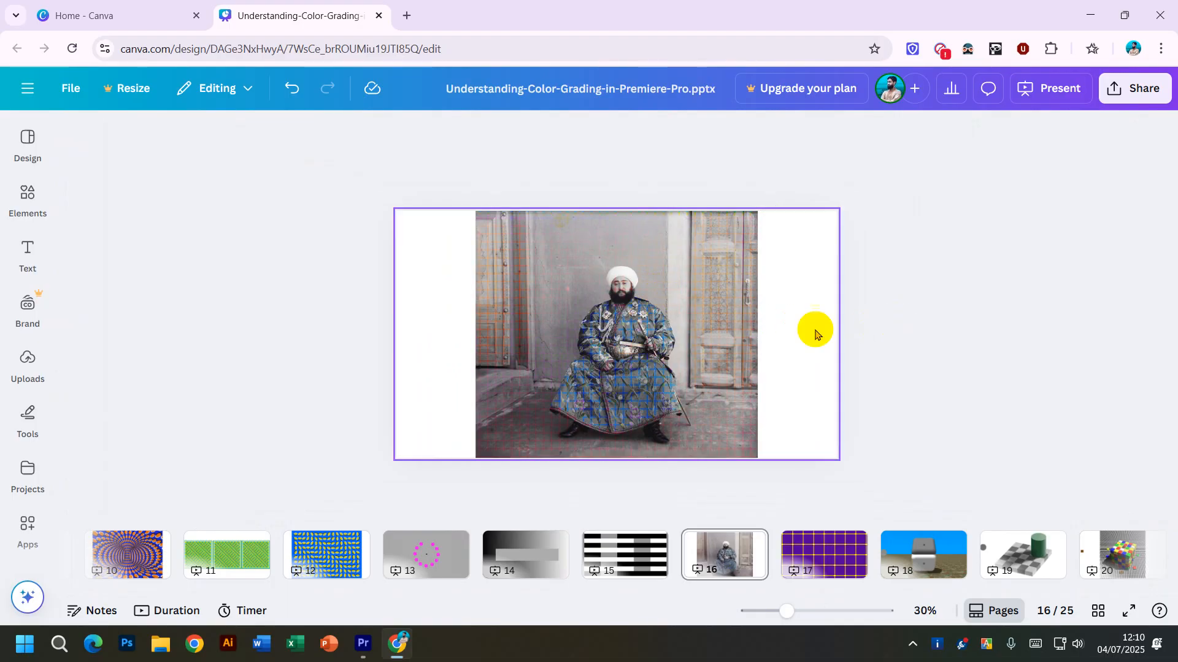
{"action": "scroll", "coordinate": [672, 368], "scroll_direction": "up", "scroll_amount": 1, "text": "ctrl"}
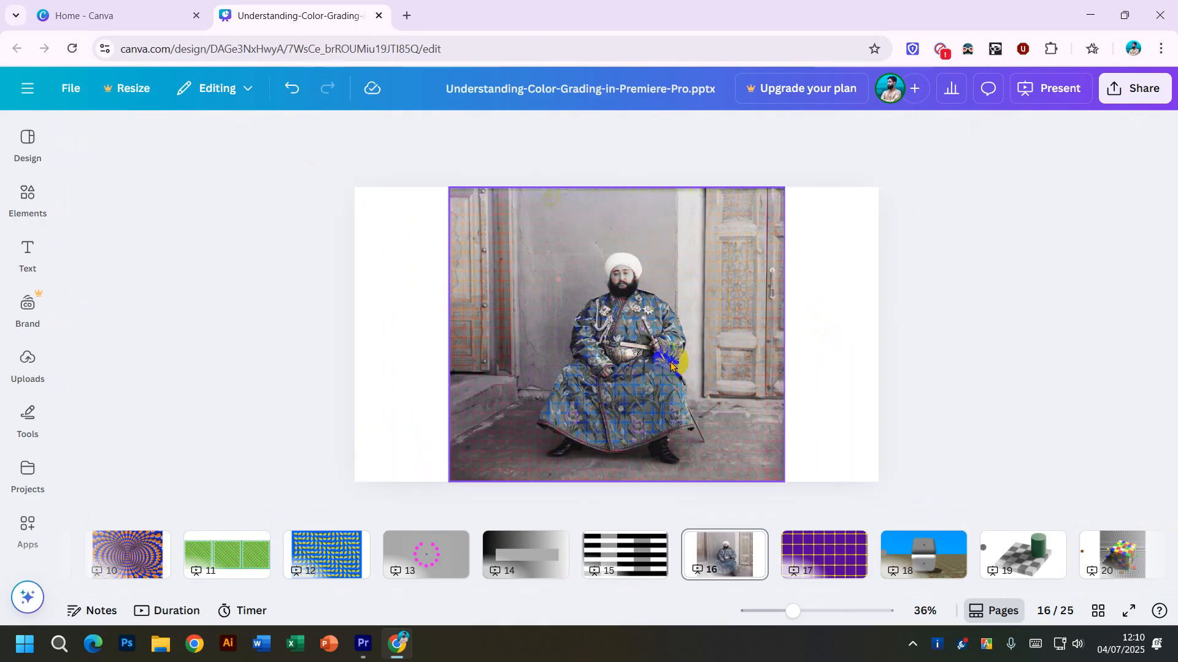
{"action": "left_click", "coordinate": [817, 564]}
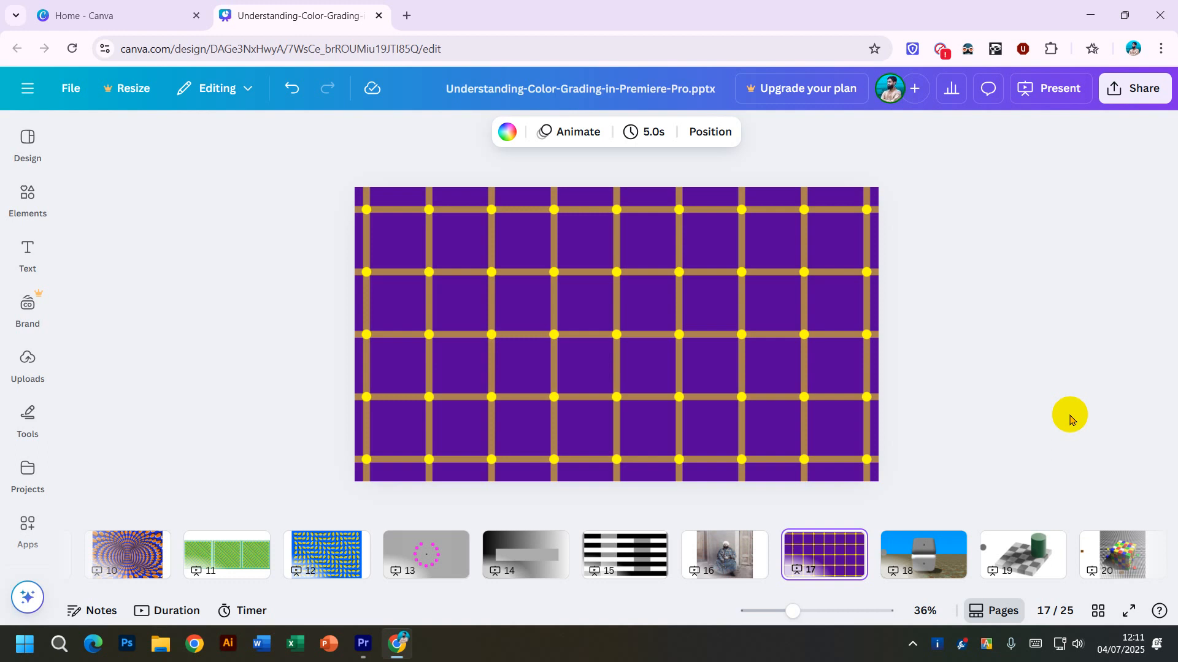
On slide 18, move the gray circle over the letter A on the upper block.
{"action": "left_click", "coordinate": [917, 554]}
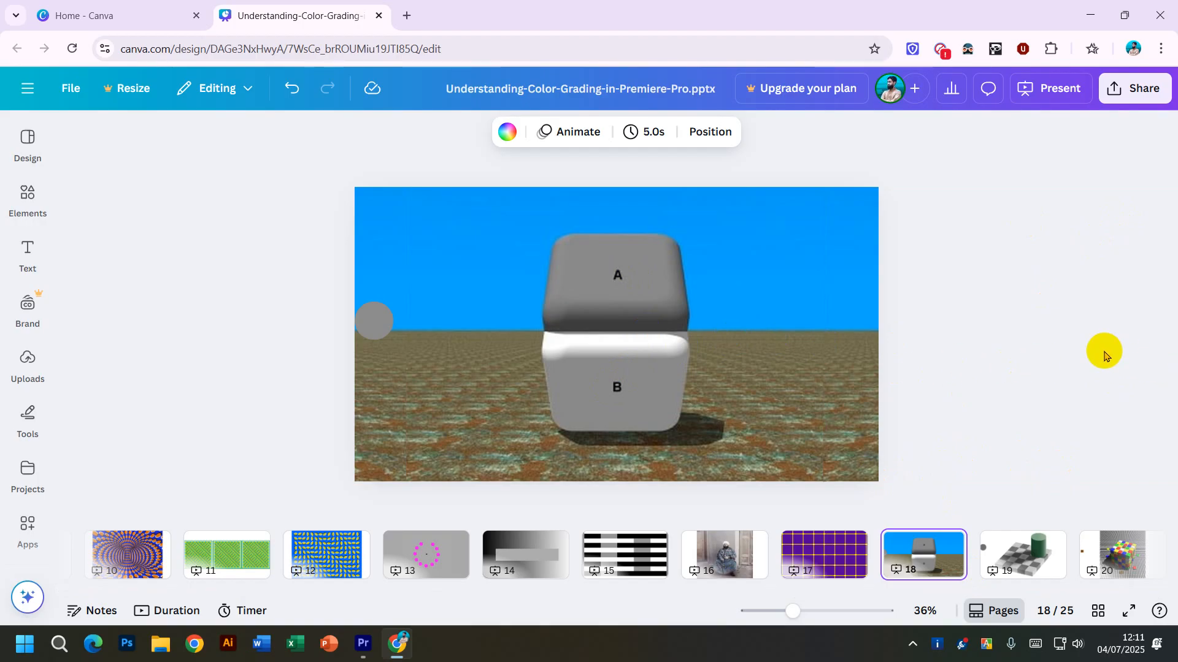
{"action": "left_click_drag", "start_coordinate": [389, 319], "coordinate": [631, 282]}
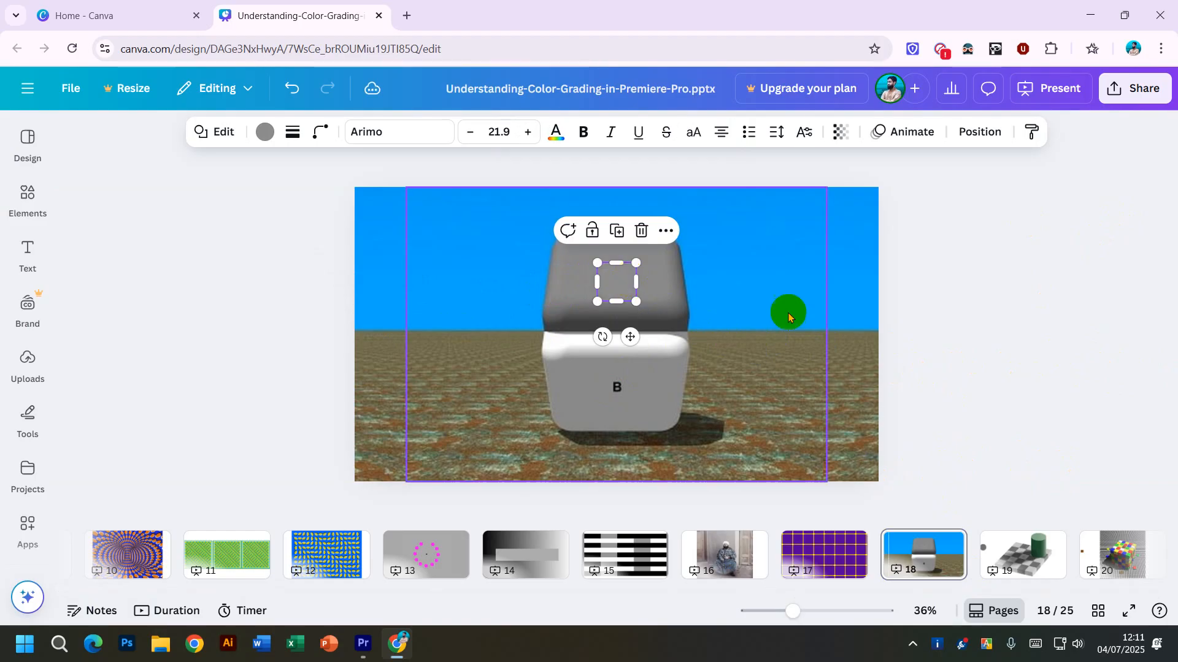
{"action": "left_click", "coordinate": [788, 318]}
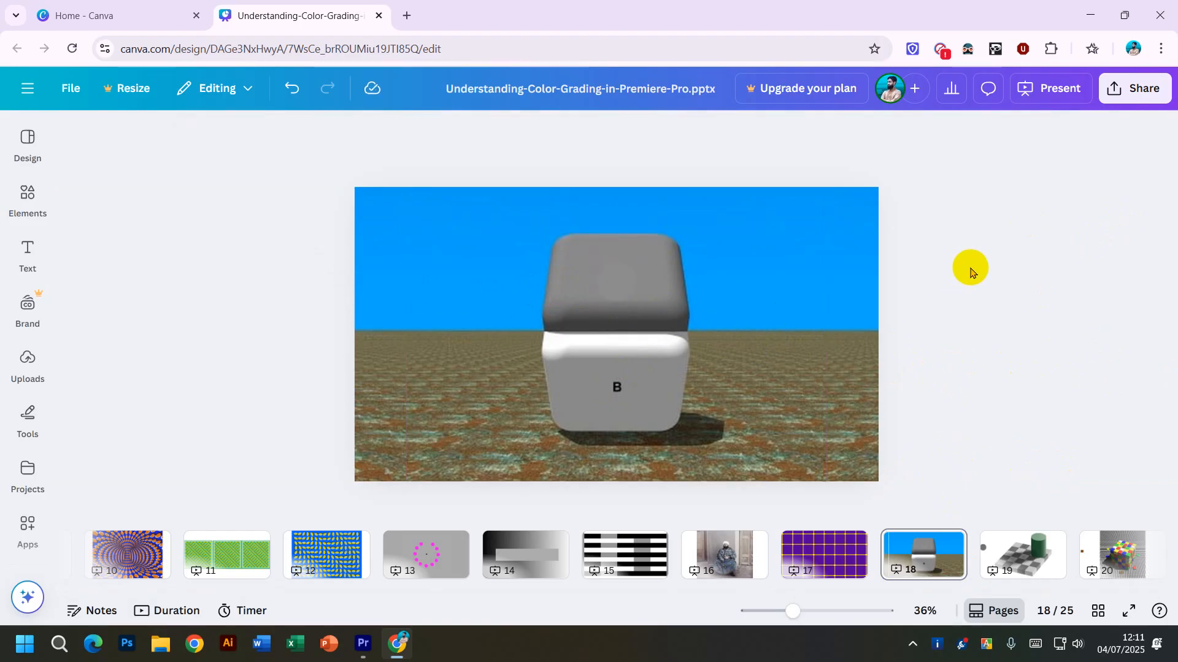
{"action": "left_click", "coordinate": [623, 285]}
{"action": "left_click", "coordinate": [1006, 280]}
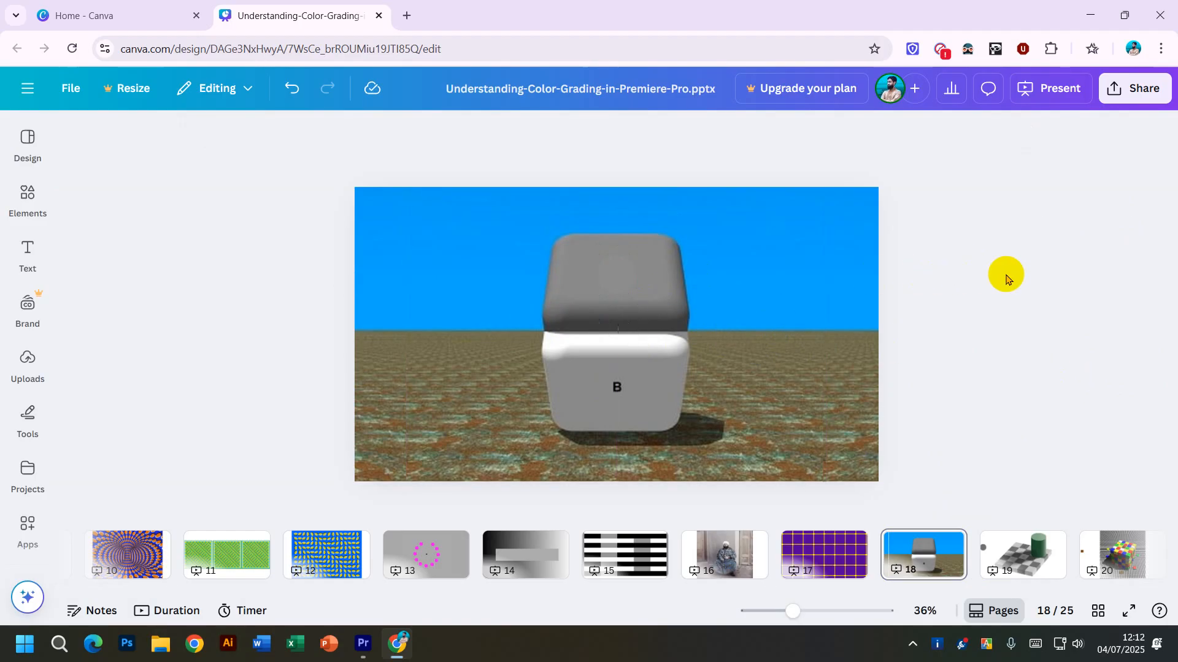
Move the gray circle over the letter B on the lower block and return it to the slide's left edge, partly outside it.
{"action": "left_click", "coordinate": [614, 282]}
{"action": "left_click_drag", "start_coordinate": [614, 282], "coordinate": [616, 392]}
{"action": "left_click", "coordinate": [954, 360]}
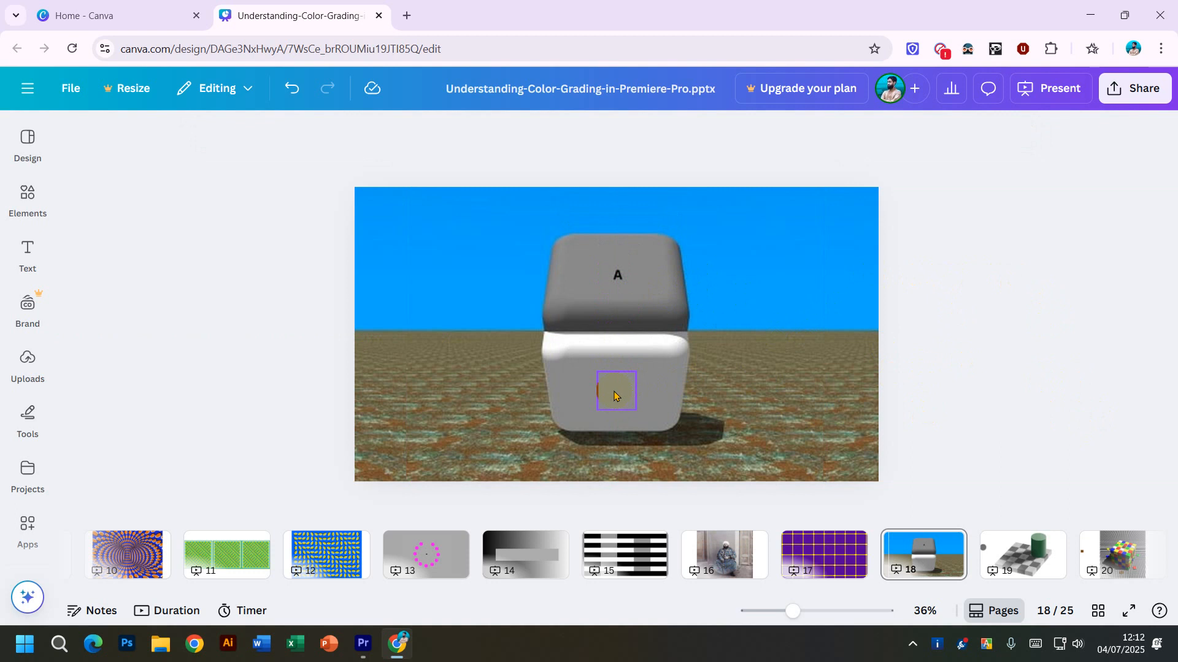
{"action": "mouse_move", "coordinate": [613, 395]}
{"action": "left_mouse_down"}
{"action": "mouse_move", "coordinate": [474, 385]}
{"action": "mouse_move", "coordinate": [615, 390]}
{"action": "left_mouse_up"}
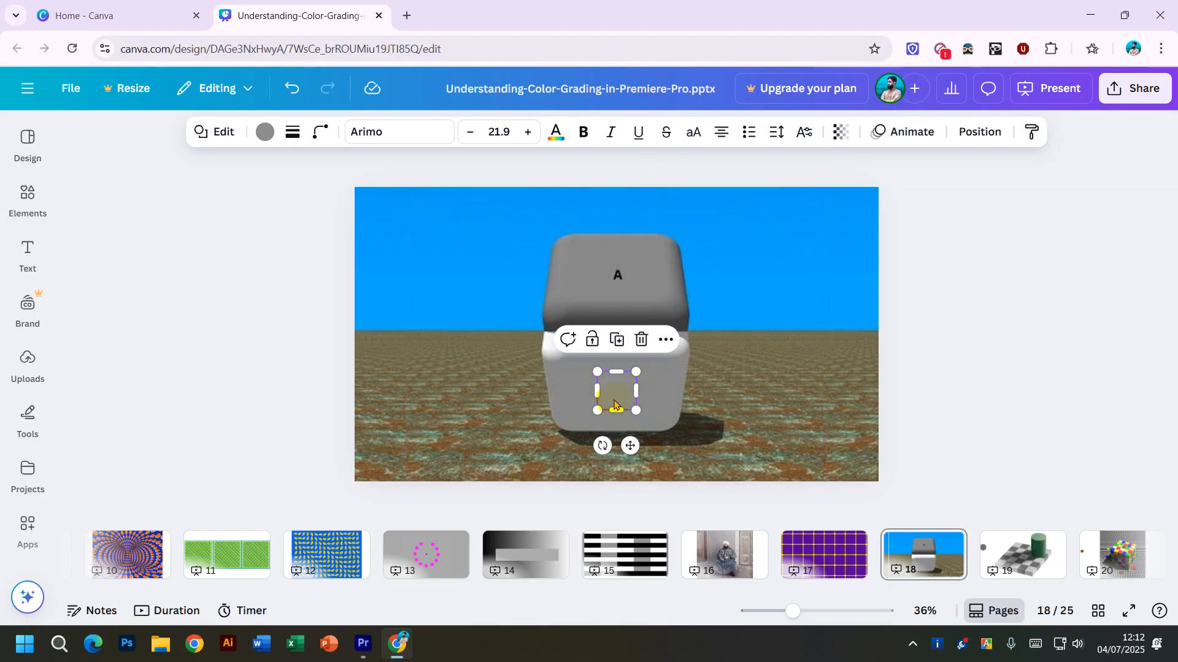
{"action": "left_click_drag", "start_coordinate": [617, 392], "coordinate": [342, 325]}
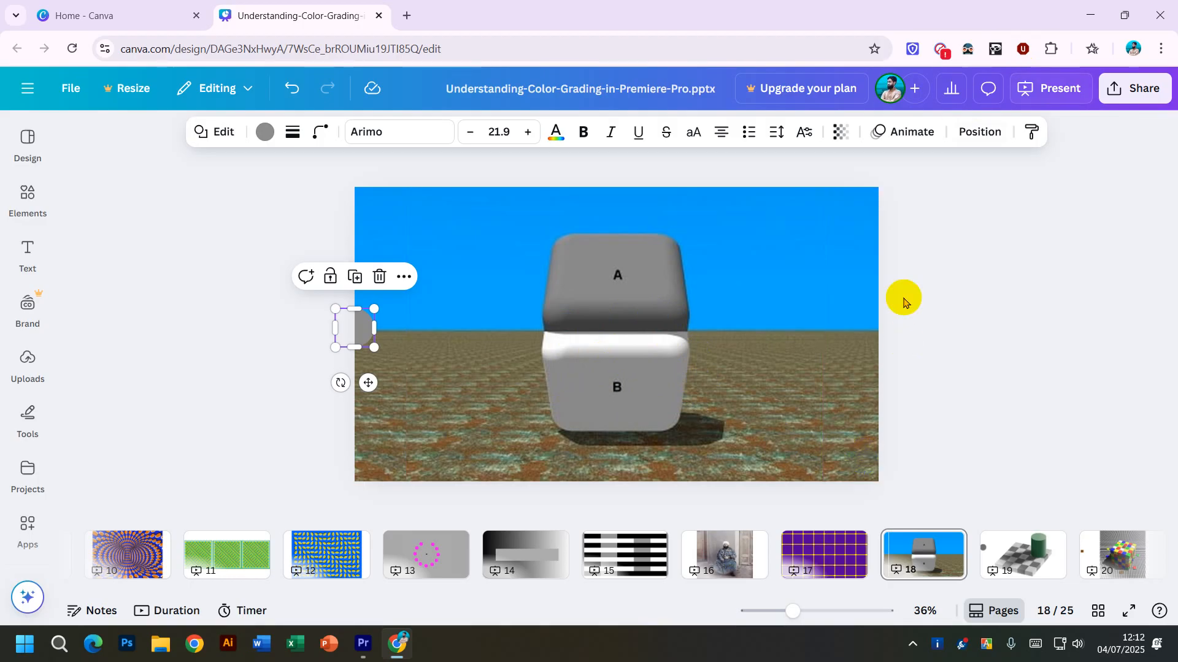
Add a square shape and widen it on both sides to cover the seam between blocks A and B.
{"action": "left_click", "coordinate": [41, 144]}
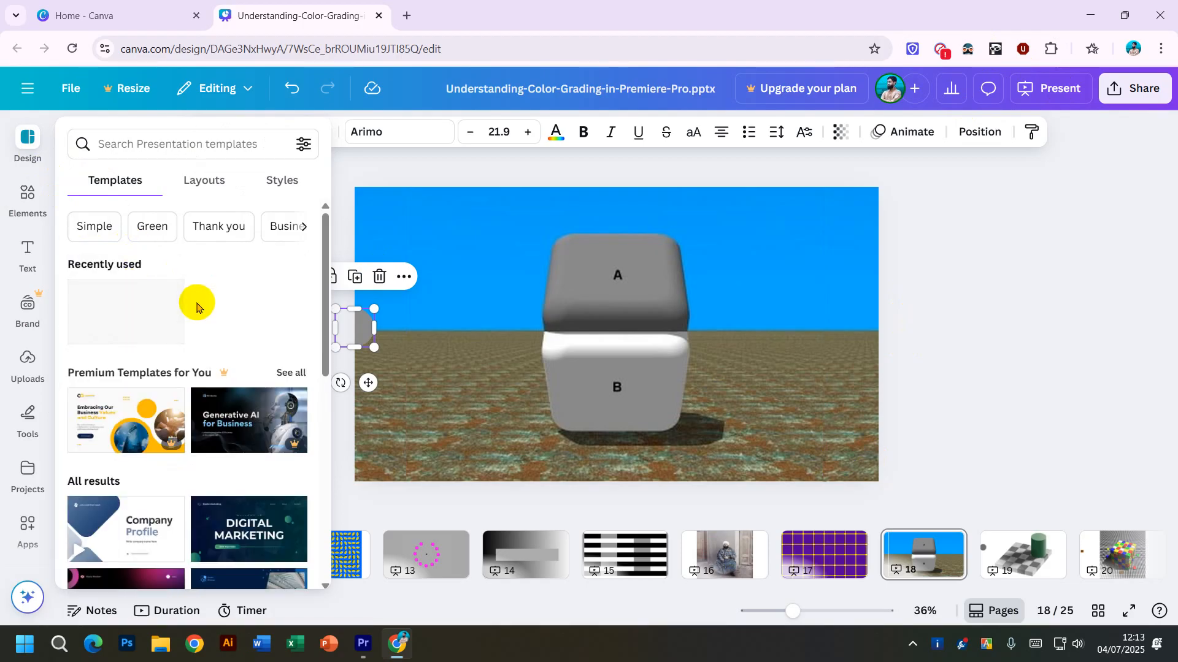
{"action": "left_click", "coordinate": [26, 190]}
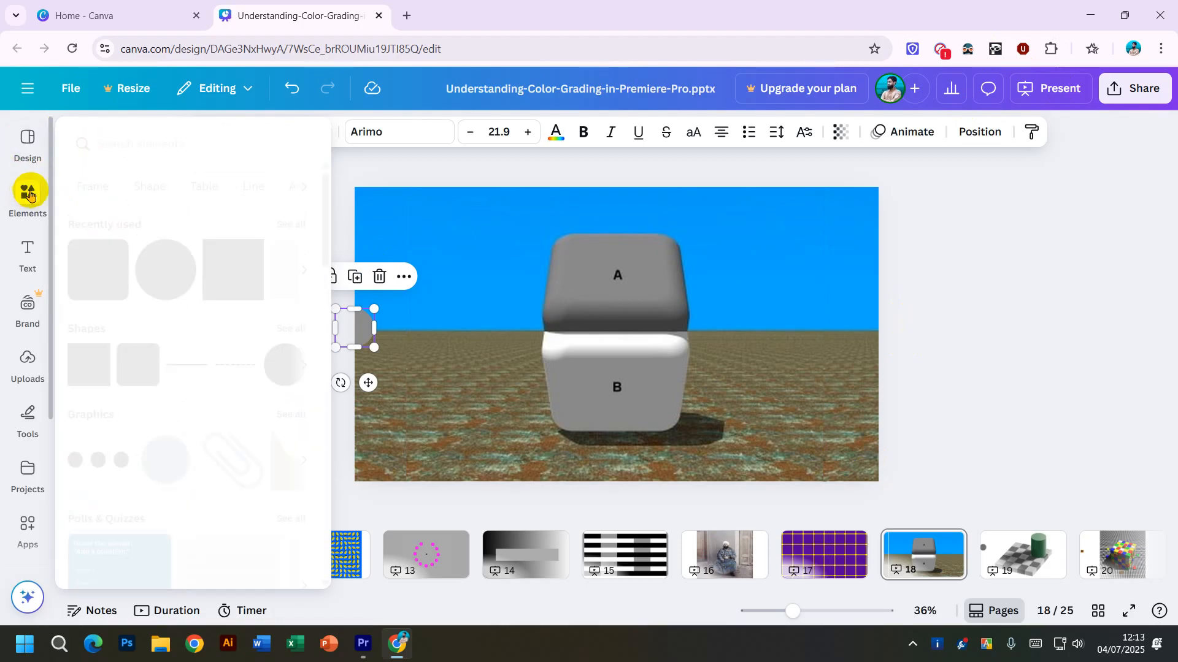
{"action": "left_click", "coordinate": [89, 357]}
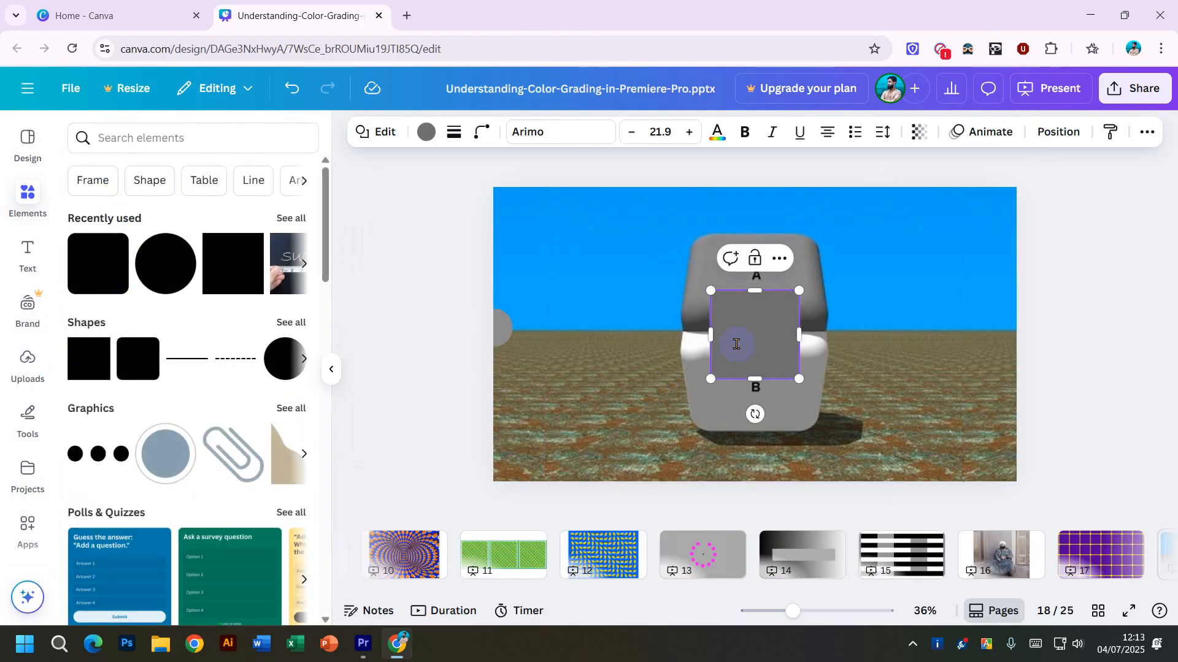
{"action": "left_click_drag", "start_coordinate": [710, 335], "coordinate": [641, 335]}
{"action": "left_click_drag", "start_coordinate": [799, 335], "coordinate": [858, 335]}
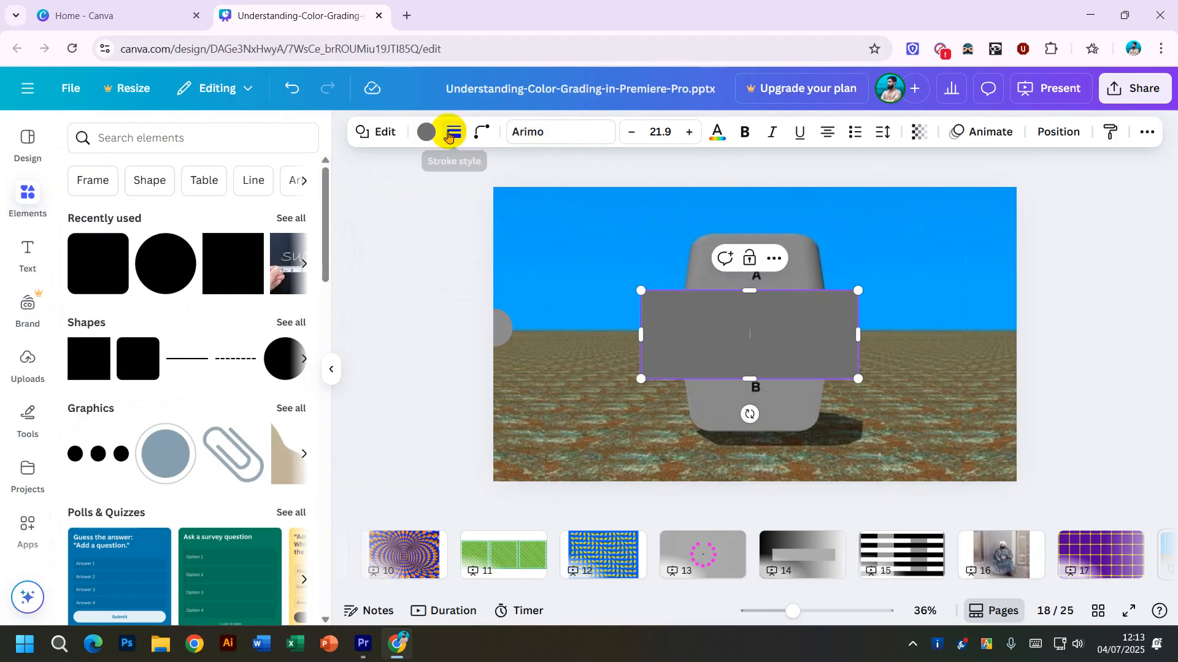
Fill the rectangle over the seam with the brown document color.
{"action": "left_click", "coordinate": [427, 133]}
{"action": "left_click", "coordinate": [288, 281]}
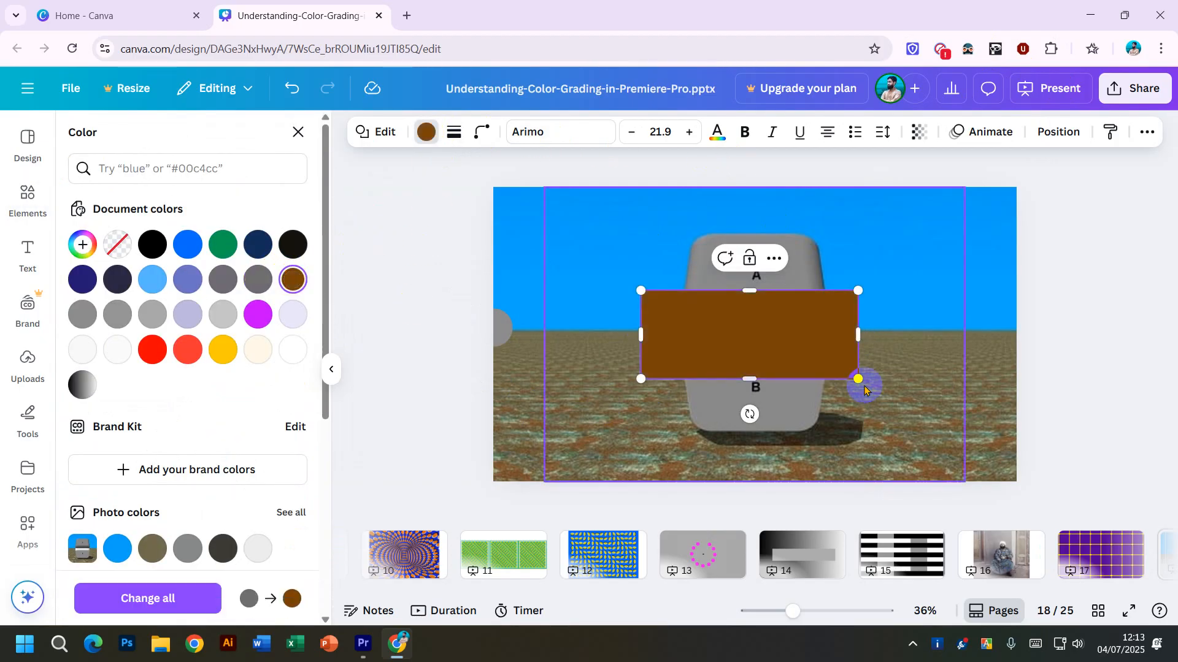
{"action": "key", "text": "Escape"}
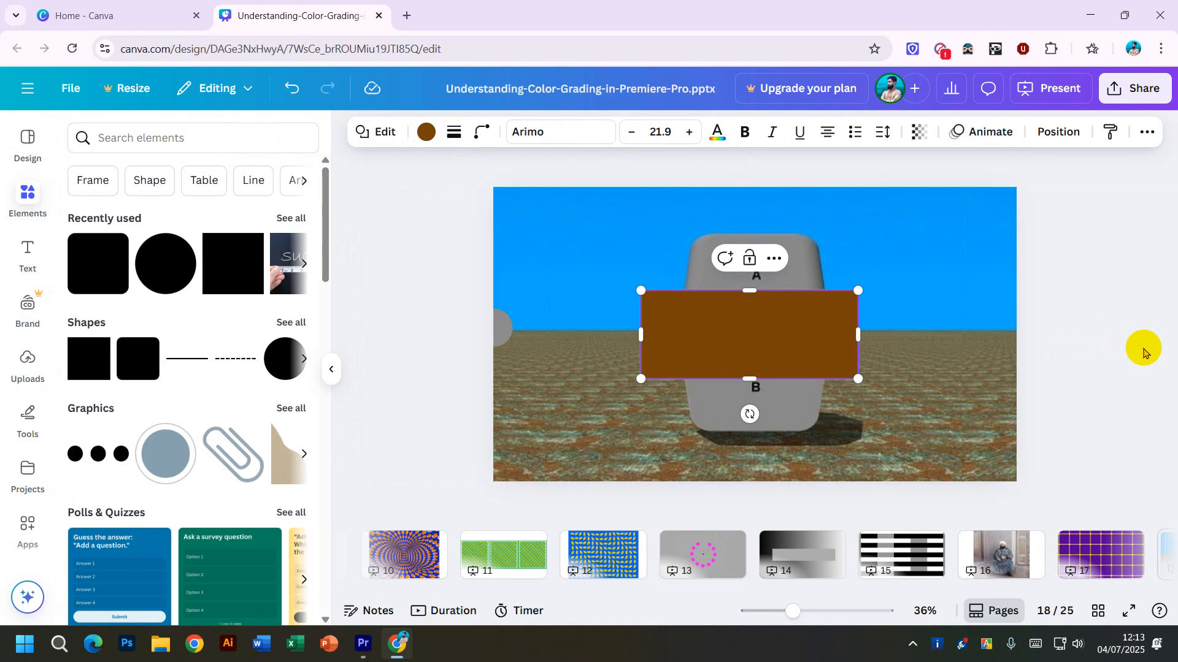
Delete the brown rectangle covering the seam between blocks A and B.
{"action": "left_click", "coordinate": [760, 340]}
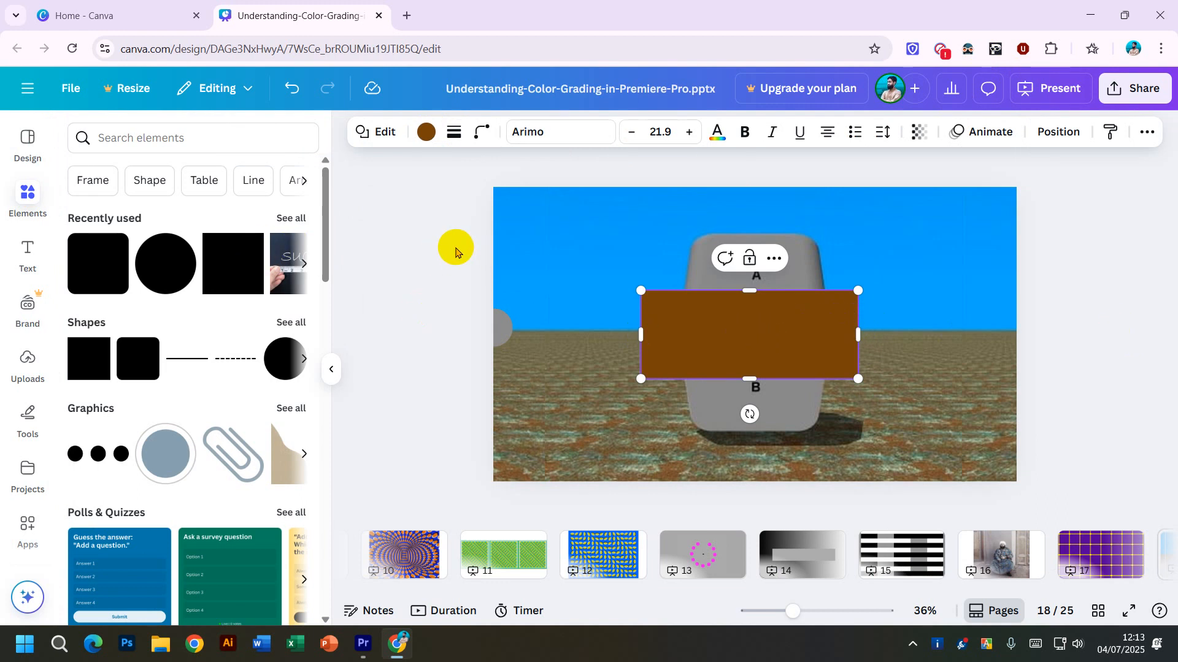
{"action": "left_click", "coordinate": [392, 241]}
{"action": "left_click", "coordinate": [702, 347]}
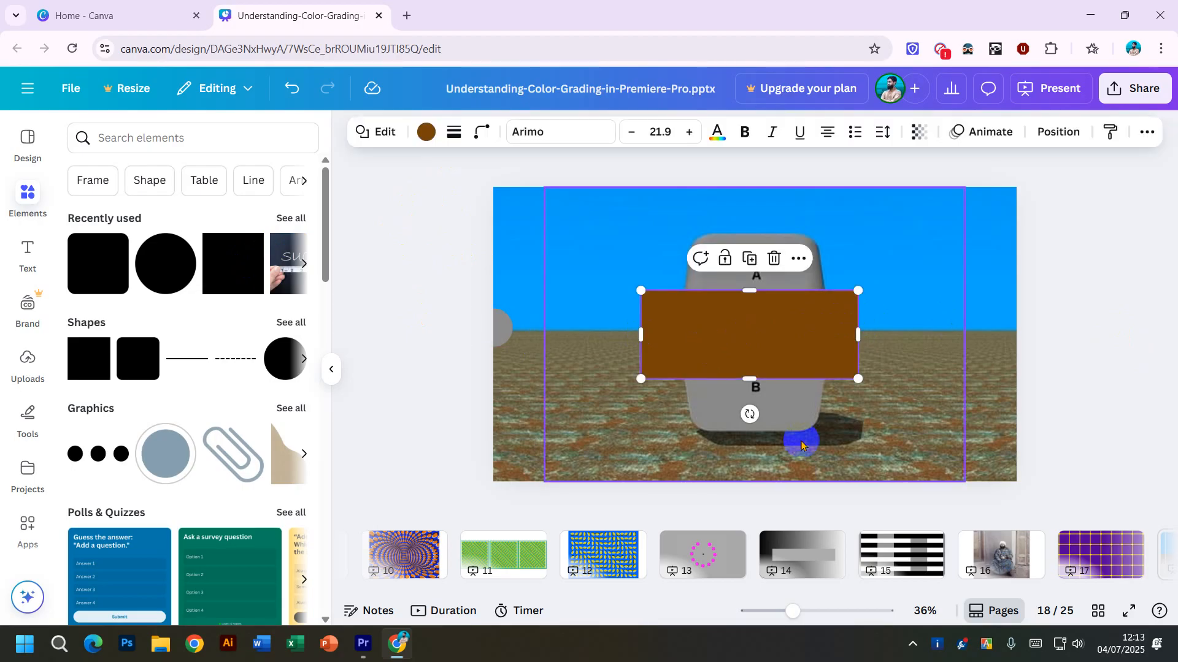
{"action": "key", "text": "Delete"}
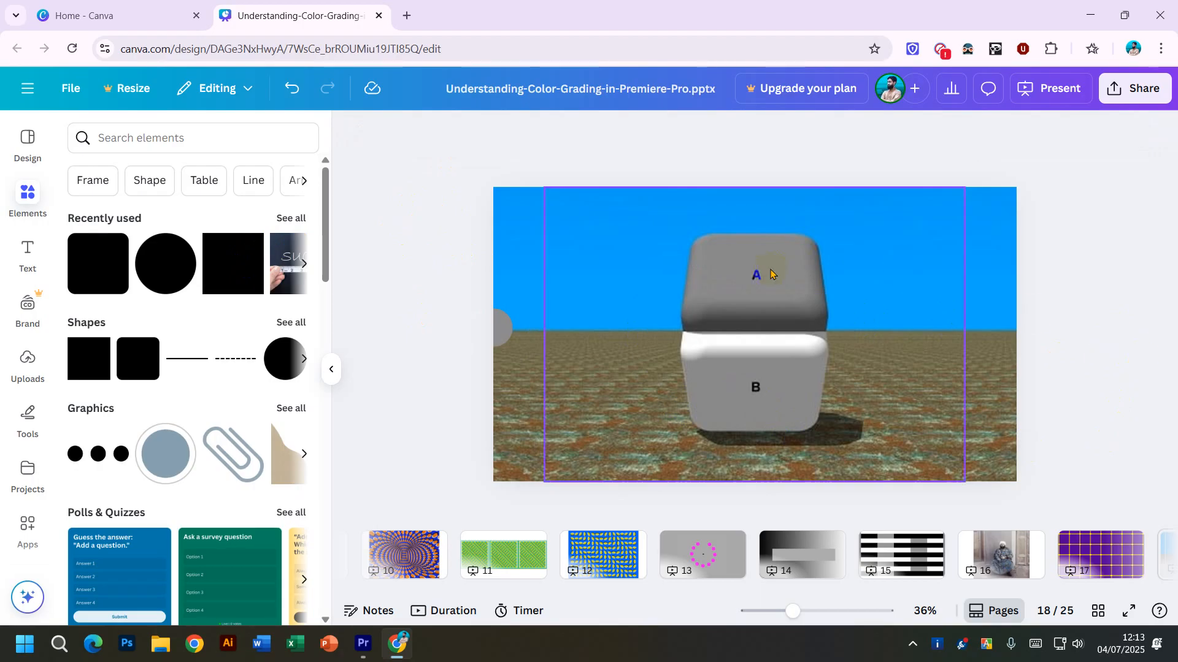
On slide 19, shift the gray circle to the slide's left edge so that it sits partly outside.
{"action": "scroll", "coordinate": [981, 552], "scroll_direction": "right", "scroll_amount": 3}
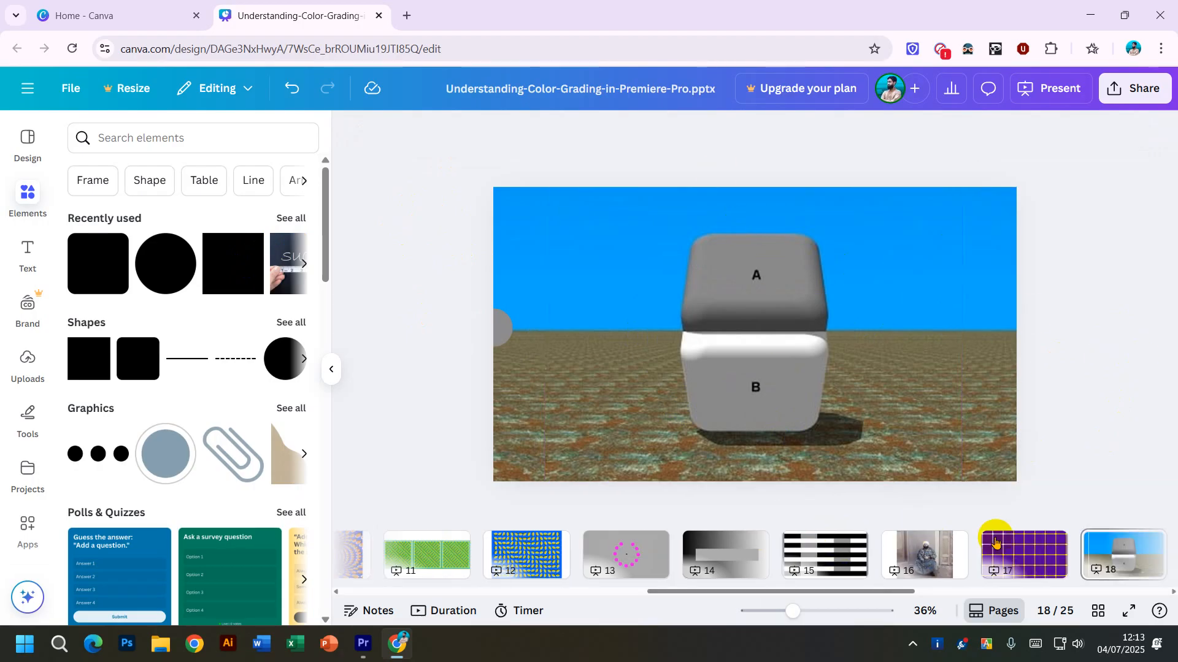
{"action": "left_click", "coordinate": [1053, 563]}
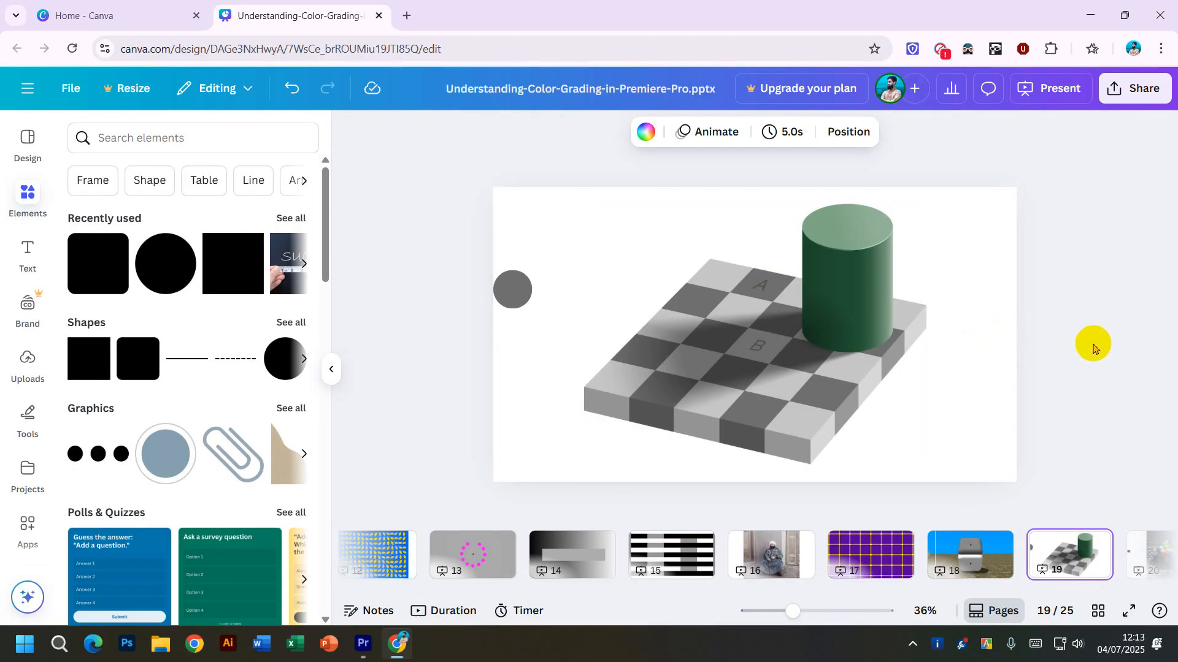
{"action": "mouse_move", "coordinate": [512, 288]}
{"action": "left_mouse_down"}
{"action": "mouse_move", "coordinate": [761, 297]}
{"action": "mouse_move", "coordinate": [759, 357]}
{"action": "mouse_move", "coordinate": [762, 285]}
{"action": "mouse_move", "coordinate": [590, 321]}
{"action": "mouse_move", "coordinate": [484, 306]}
{"action": "mouse_move", "coordinate": [502, 281]}
{"action": "left_mouse_up"}
{"action": "left_click", "coordinate": [1070, 383]}
View the cube illusion on slide 20 and return to slide 19 to compare checkerboard squares A and B.
{"action": "scroll", "coordinate": [1073, 552], "scroll_direction": "down", "scroll_amount": 1}
{"action": "left_click", "coordinate": [1077, 548]}
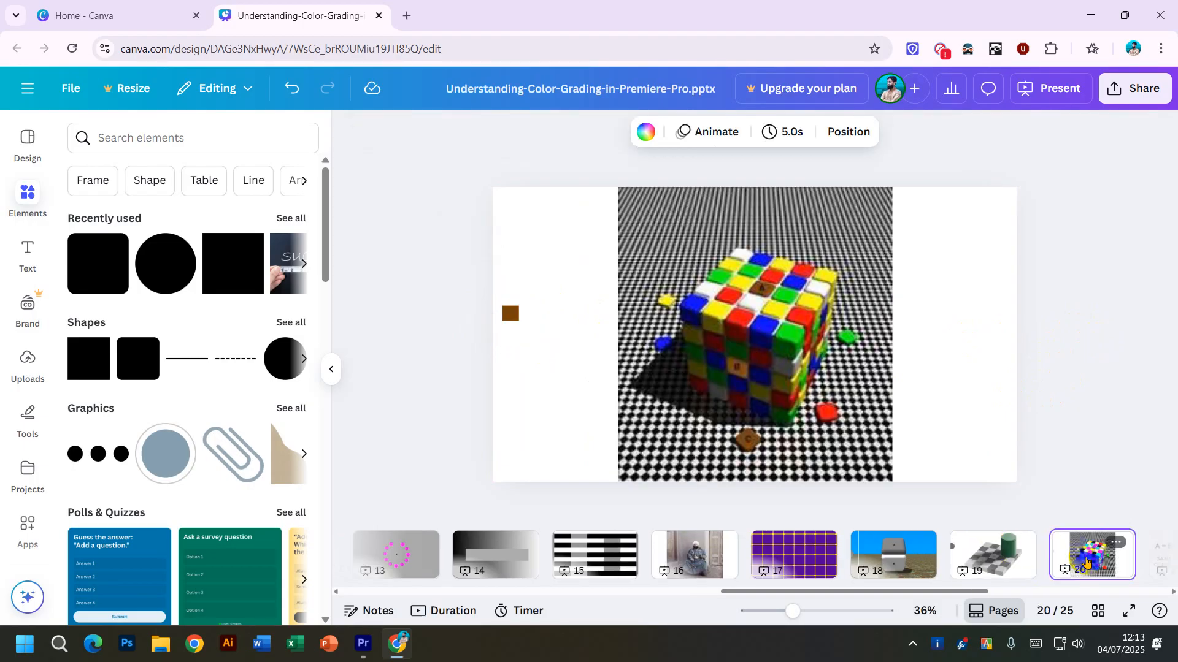
{"action": "left_click", "coordinate": [997, 547]}
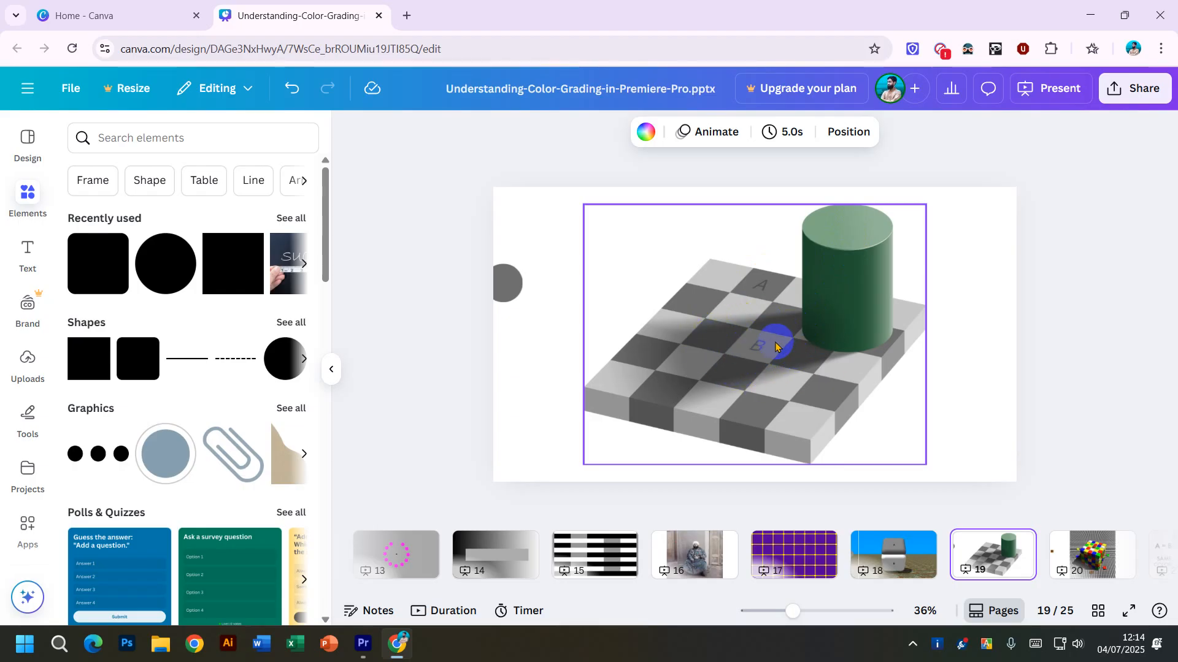
{"action": "left_click", "coordinate": [798, 363]}
{"action": "left_click", "coordinate": [1026, 523]}
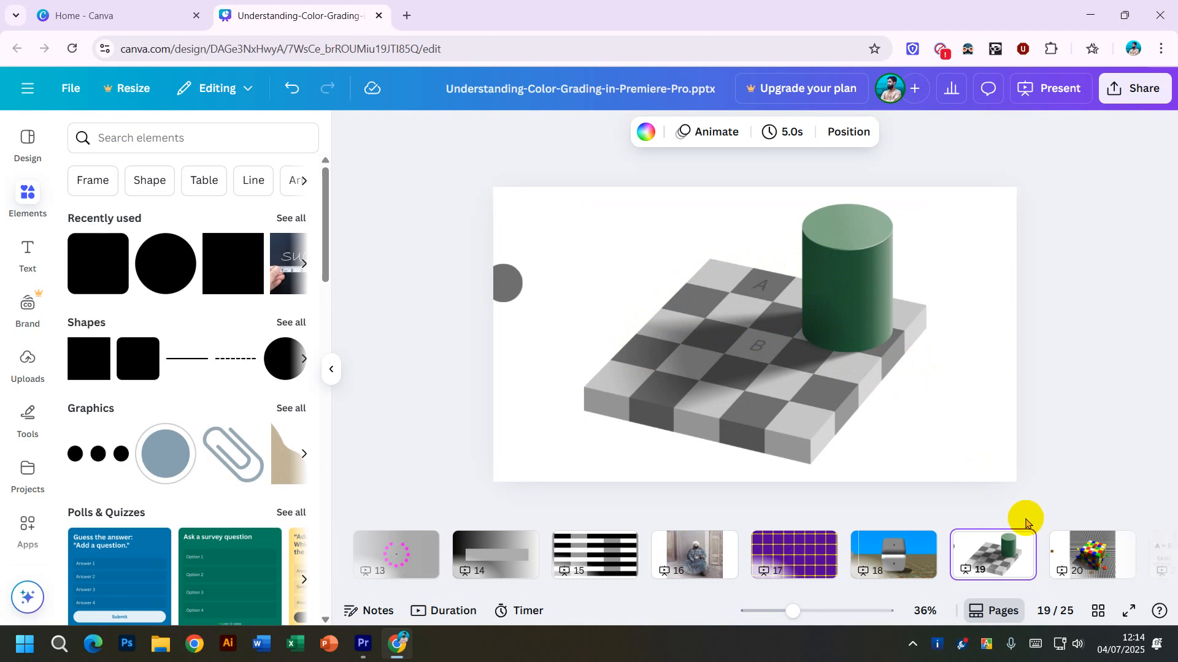
On slide 20, place the brown square beside the letter B on the cube's front face and return it to the slide's left edge.
{"action": "left_click", "coordinate": [1104, 558]}
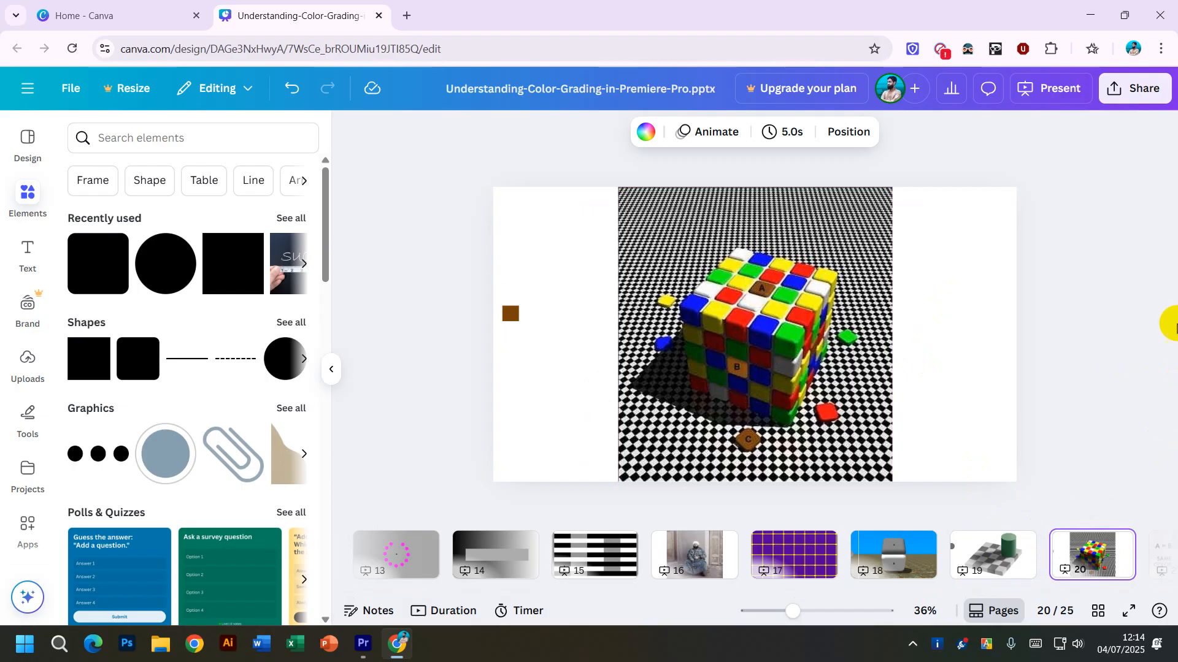
{"action": "left_click", "coordinate": [529, 315]}
{"action": "left_click_drag", "start_coordinate": [528, 315], "coordinate": [742, 366]}
{"action": "left_click", "coordinate": [1060, 310]}
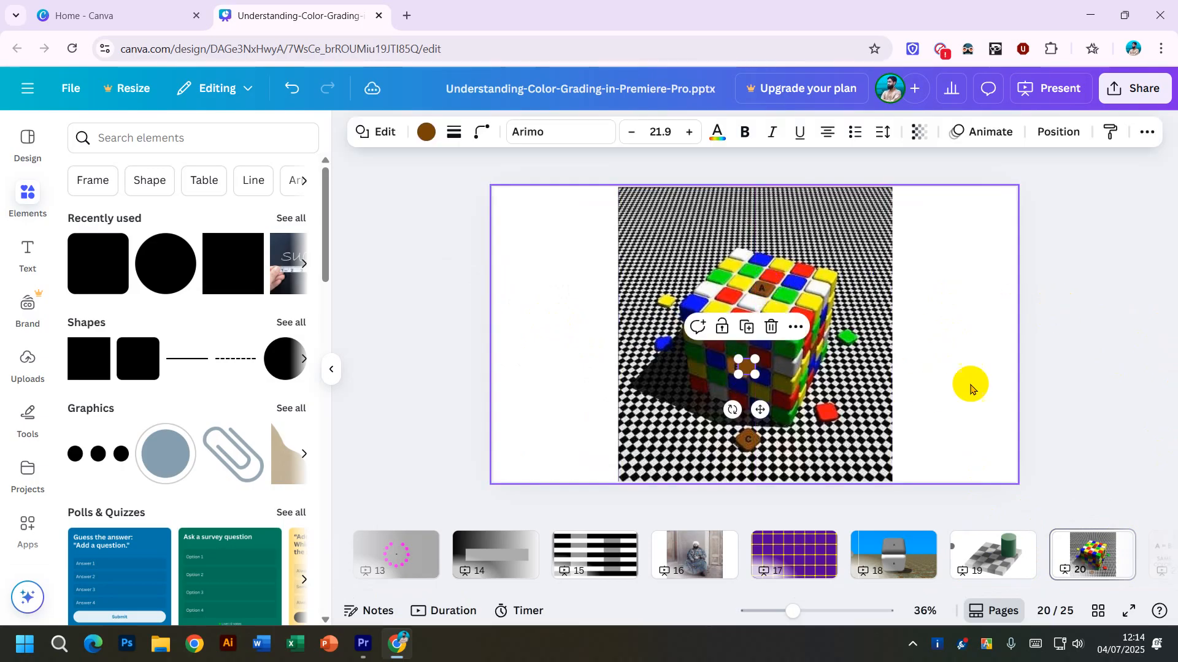
{"action": "left_click", "coordinate": [1049, 360]}
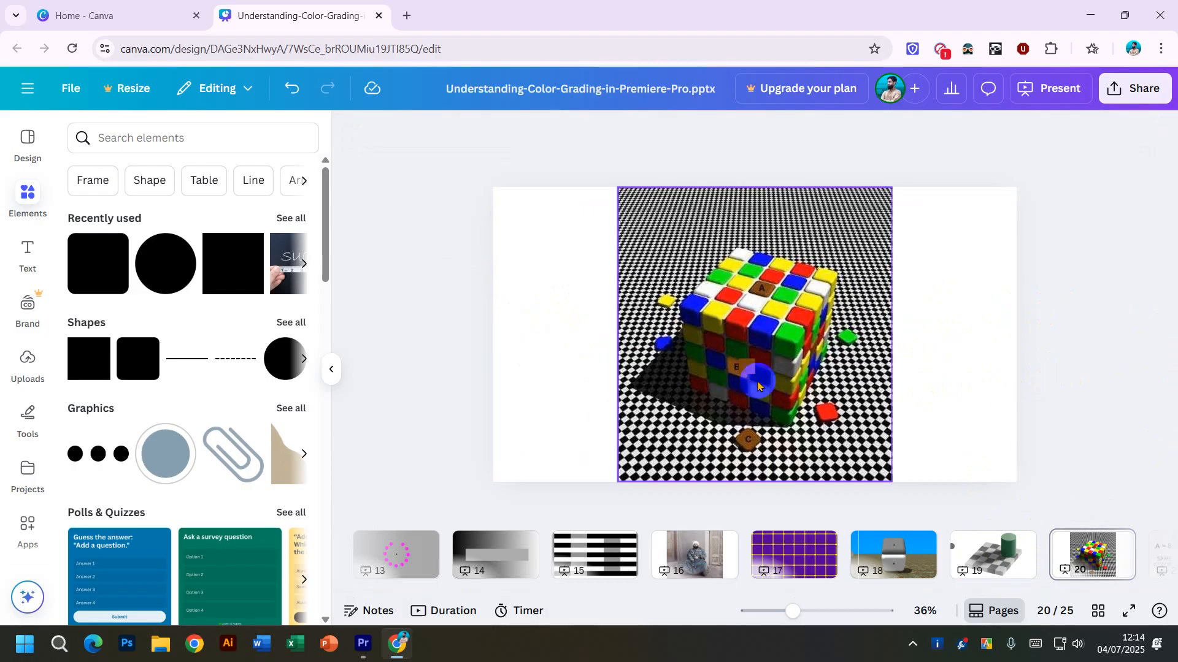
{"action": "left_click_drag", "start_coordinate": [744, 366], "coordinate": [503, 282]}
{"action": "left_click", "coordinate": [1104, 437]}
Open slide 21 and examine tiles A and B on the checkered cylinder.
{"action": "scroll", "coordinate": [1081, 557], "scroll_direction": "down", "scroll_amount": 1}
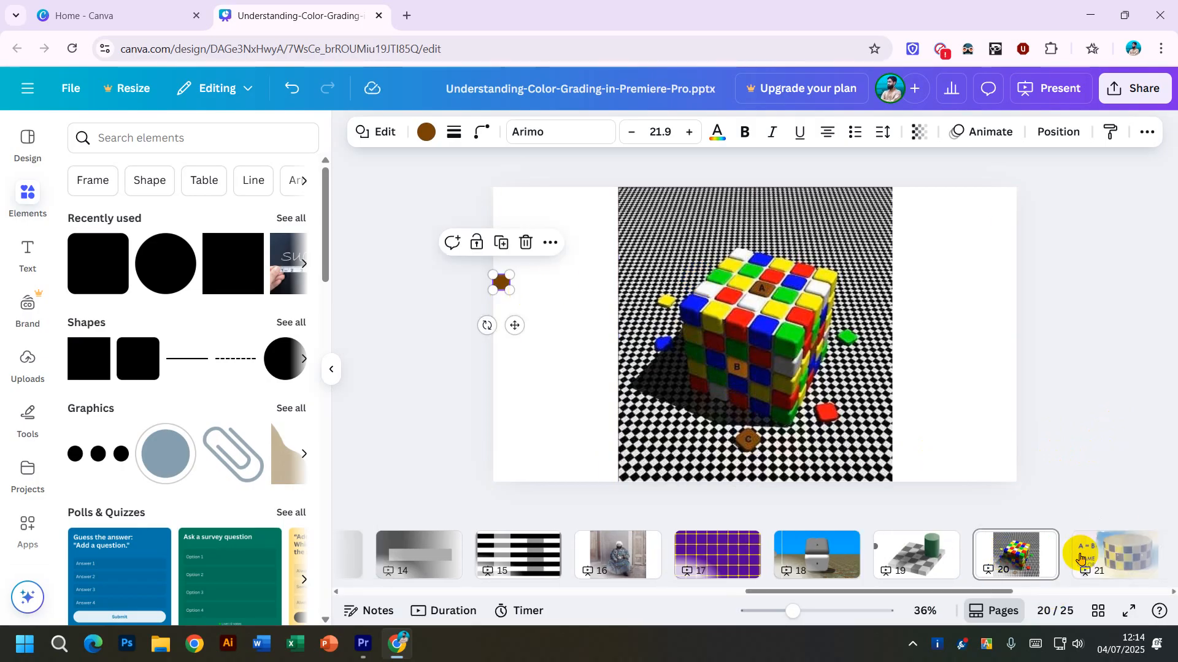
{"action": "left_click", "coordinate": [1124, 557]}
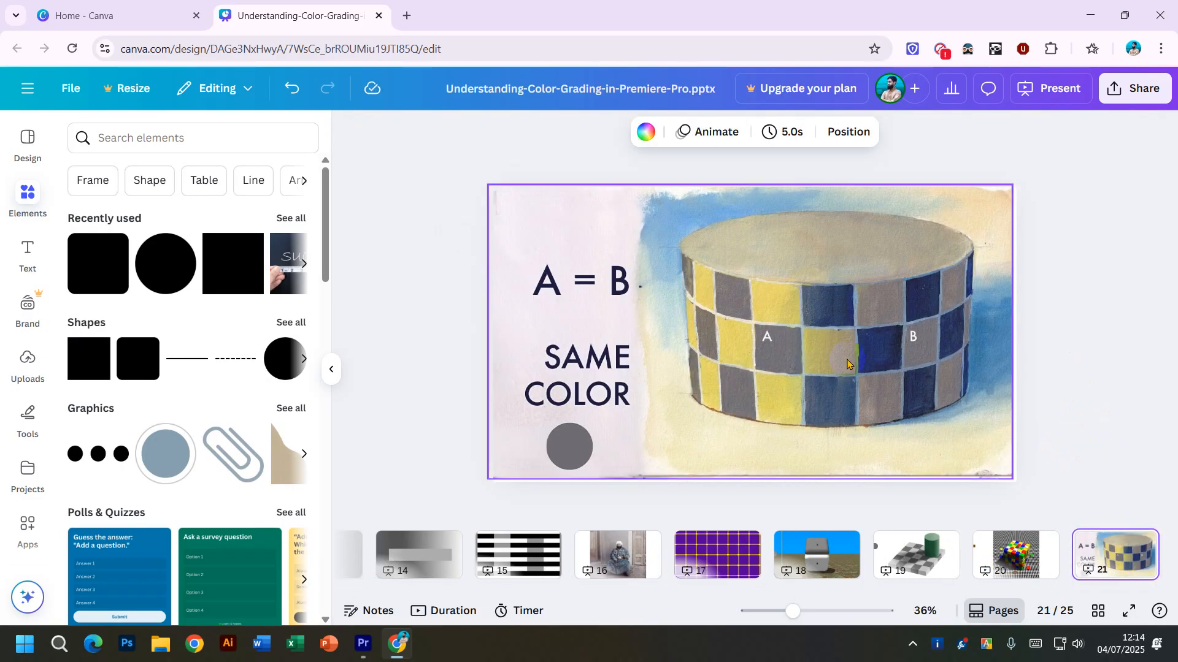
{"action": "left_click", "coordinate": [1136, 385]}
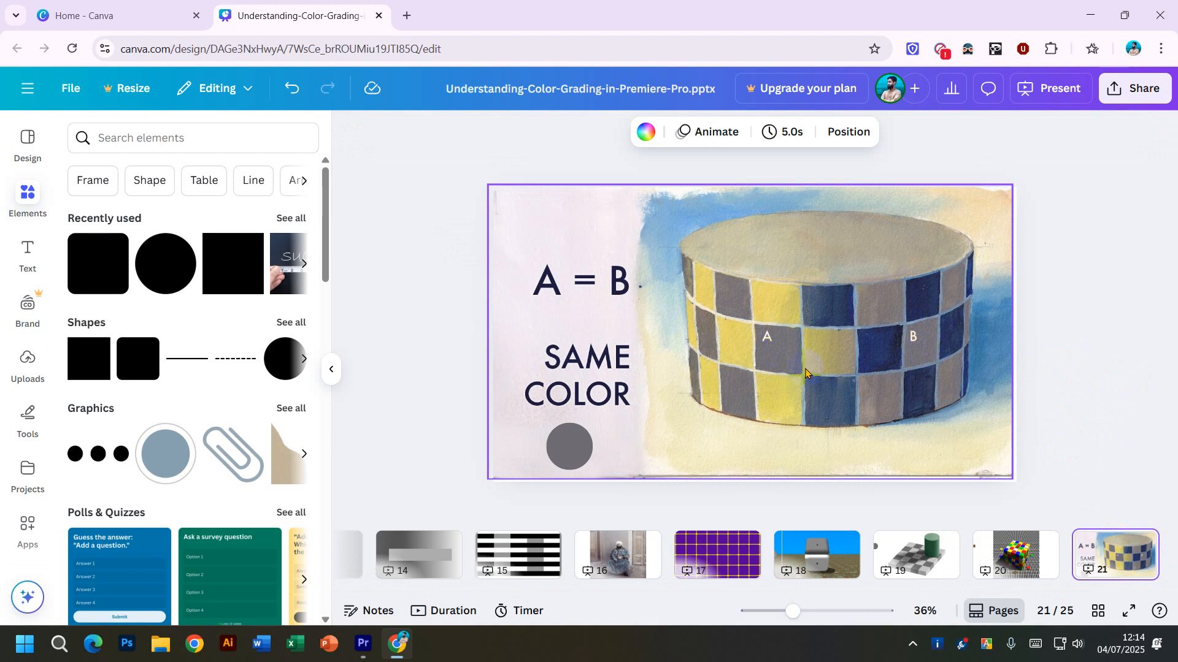
On slide 21, place the gray circle beside the letter B on the cylinder and return it beside the word SAME.
{"action": "left_click_drag", "start_coordinate": [565, 444], "coordinate": [938, 339]}
{"action": "left_click", "coordinate": [1111, 359]}
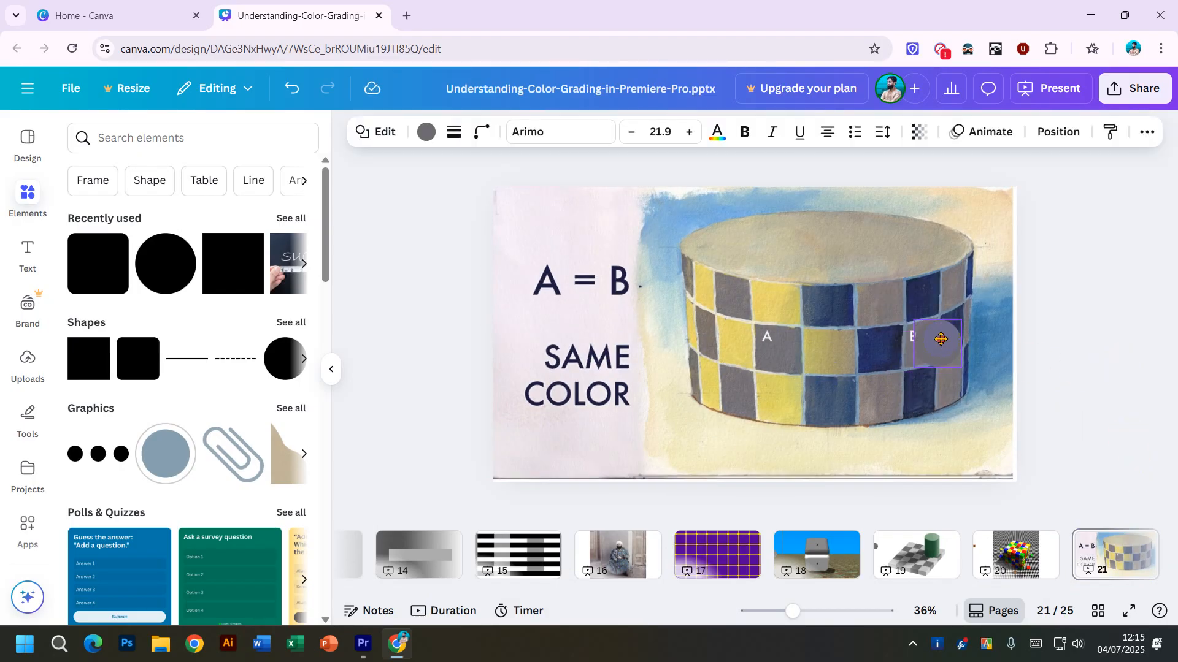
{"action": "left_click", "coordinate": [1120, 429]}
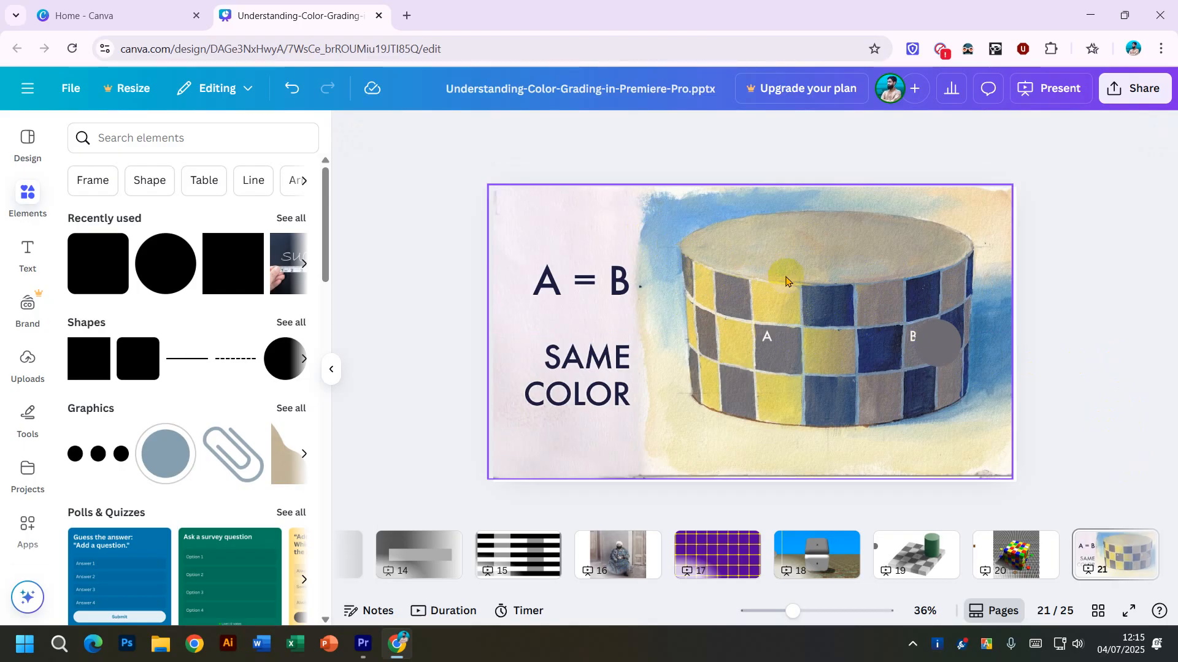
{"action": "left_click_drag", "start_coordinate": [932, 350], "coordinate": [511, 355]}
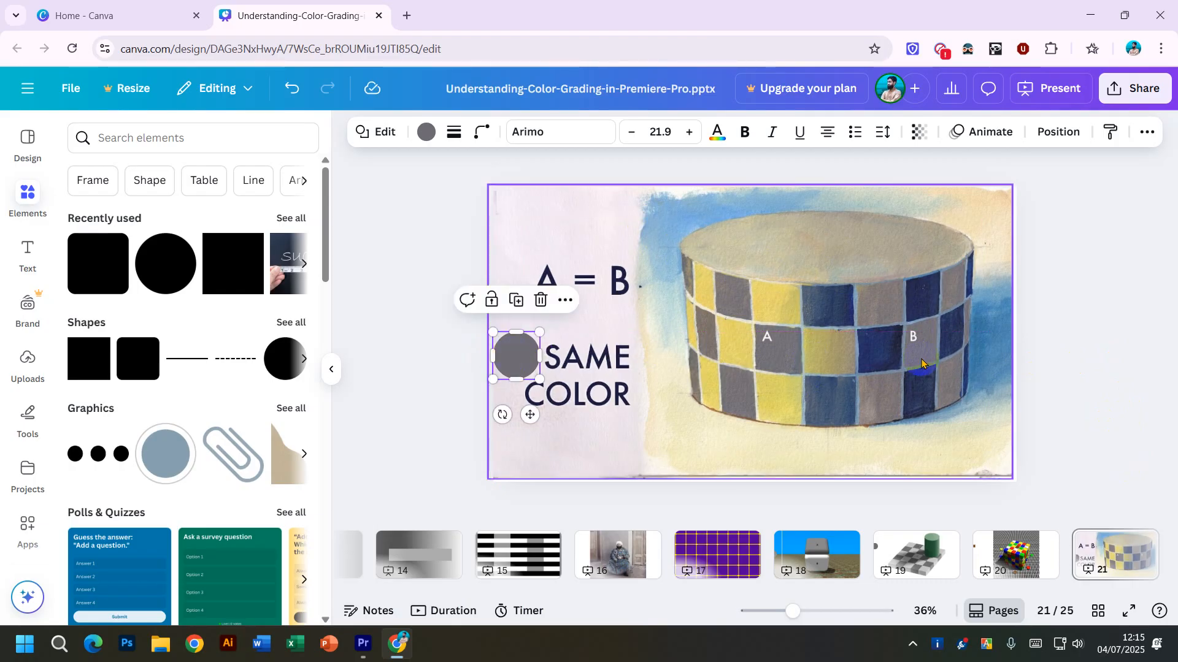
Open slide 22 and examine the upper and lower rows of chess pieces.
{"action": "scroll", "coordinate": [1037, 555], "scroll_direction": "right", "scroll_amount": 5}
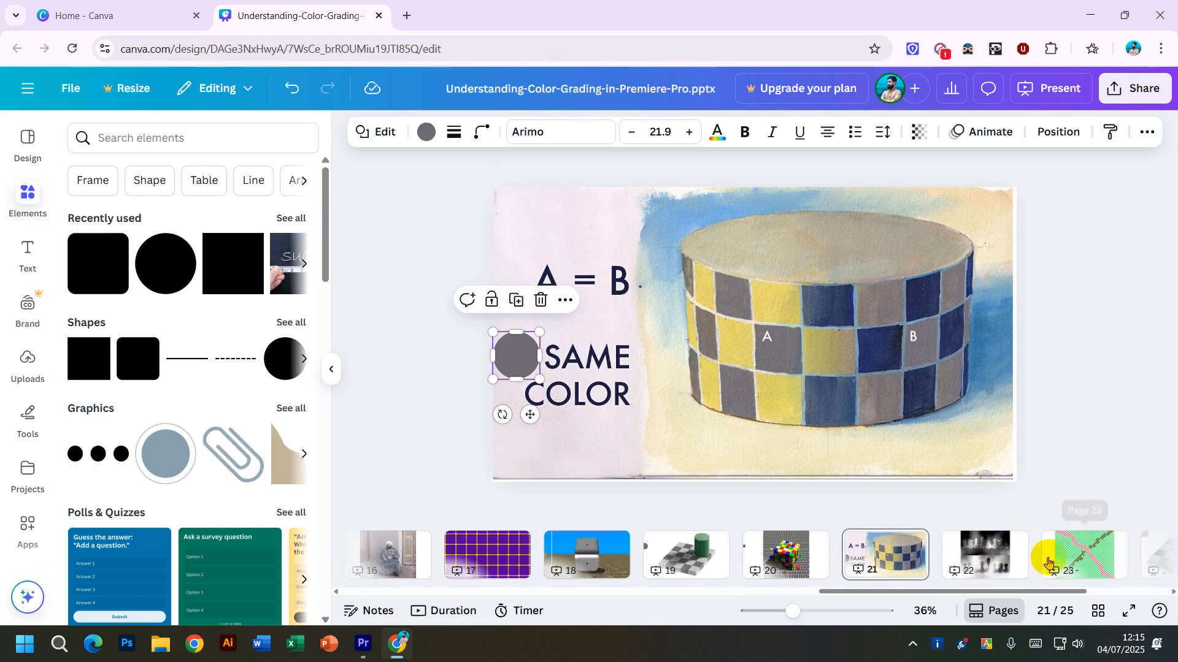
{"action": "left_click", "coordinate": [911, 556]}
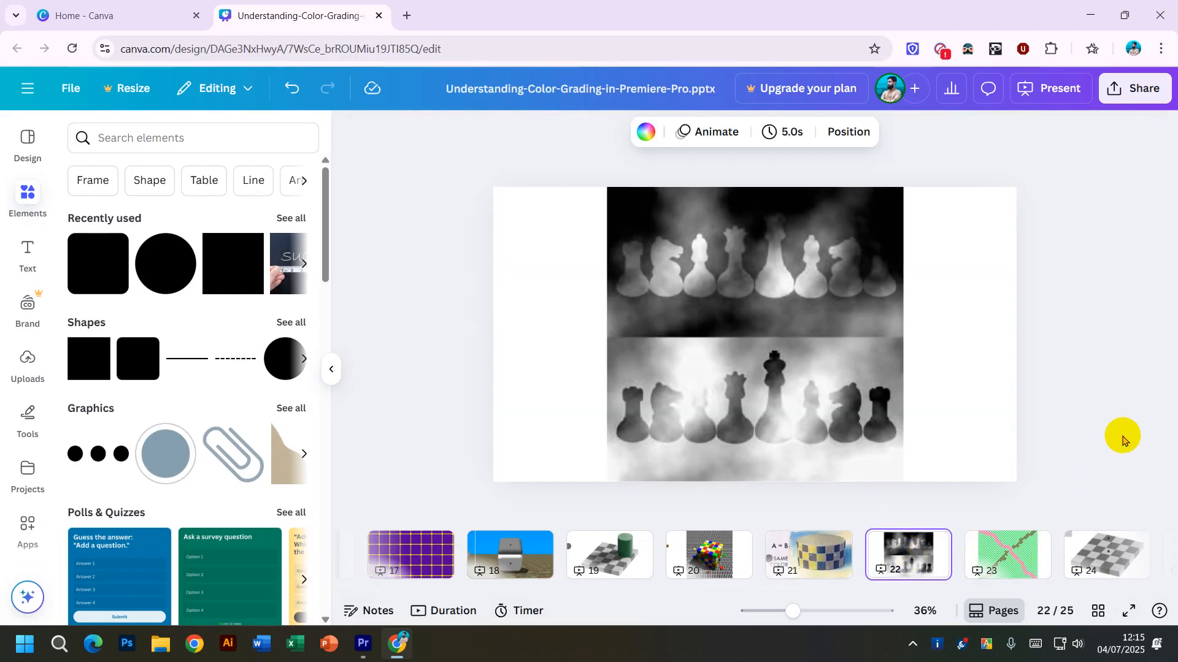
{"action": "left_click", "coordinate": [772, 344]}
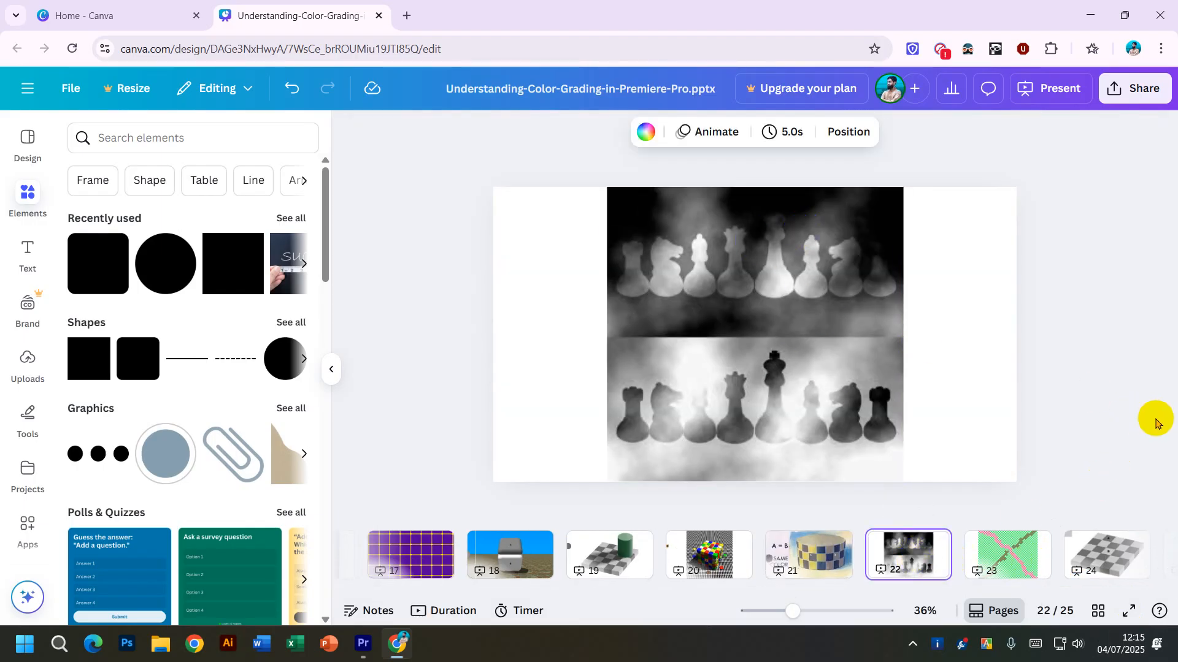
{"action": "left_click", "coordinate": [771, 368]}
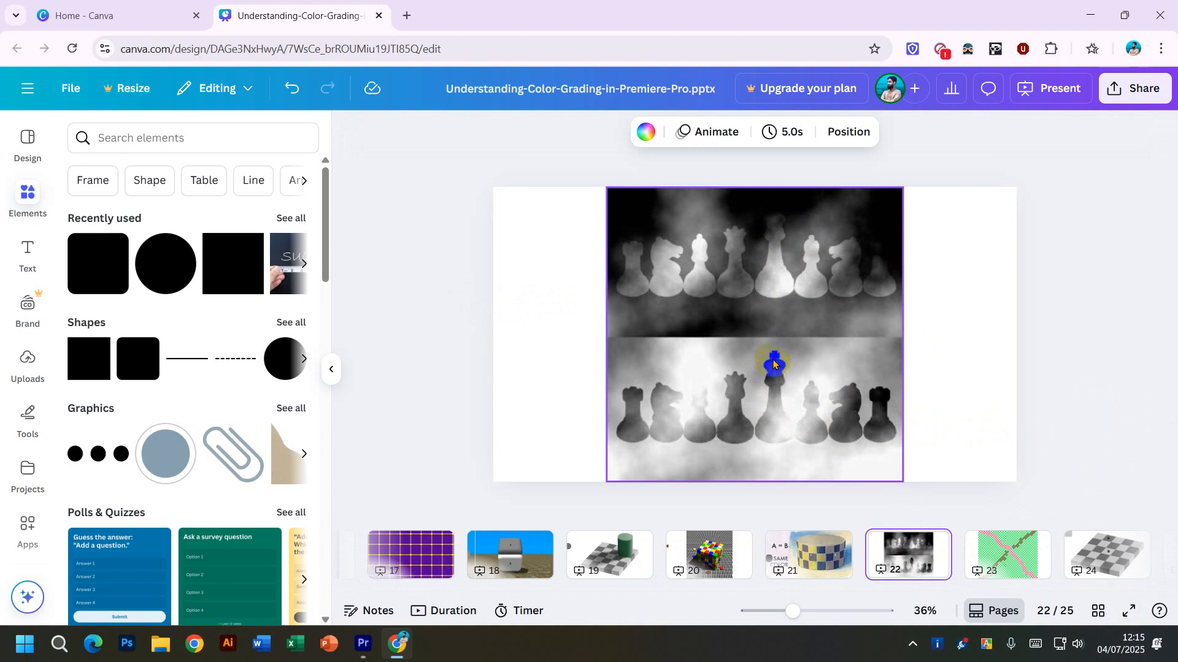
{"action": "left_click_drag", "start_coordinate": [789, 362], "coordinate": [783, 407]}
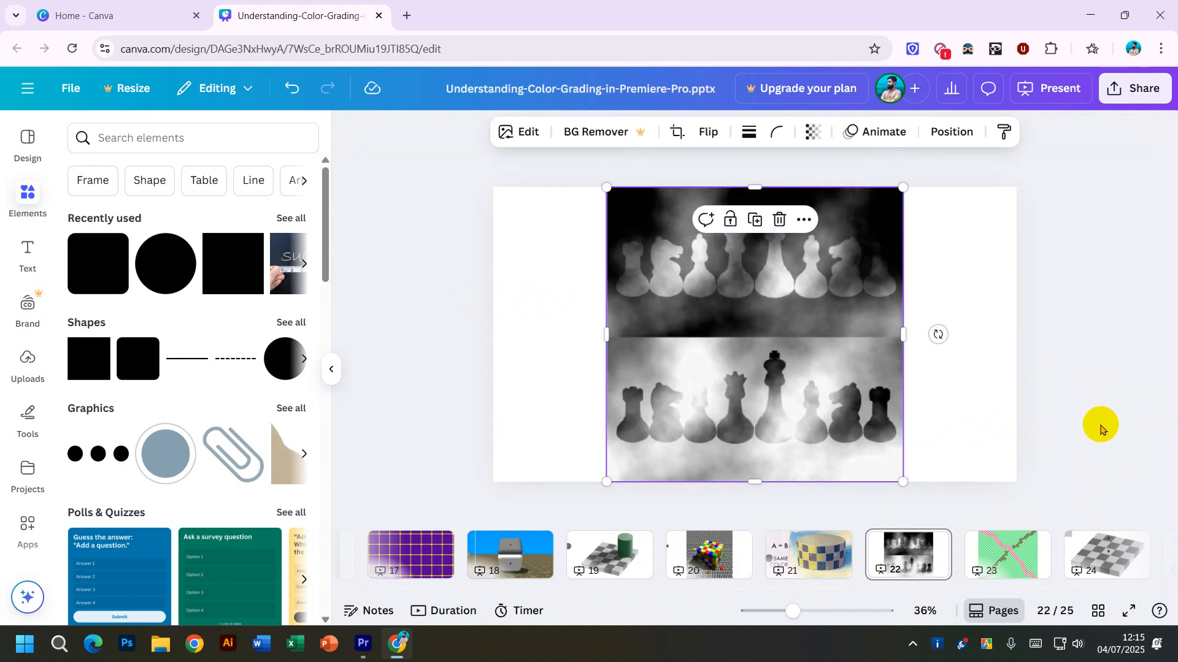
{"action": "left_click", "coordinate": [1129, 410]}
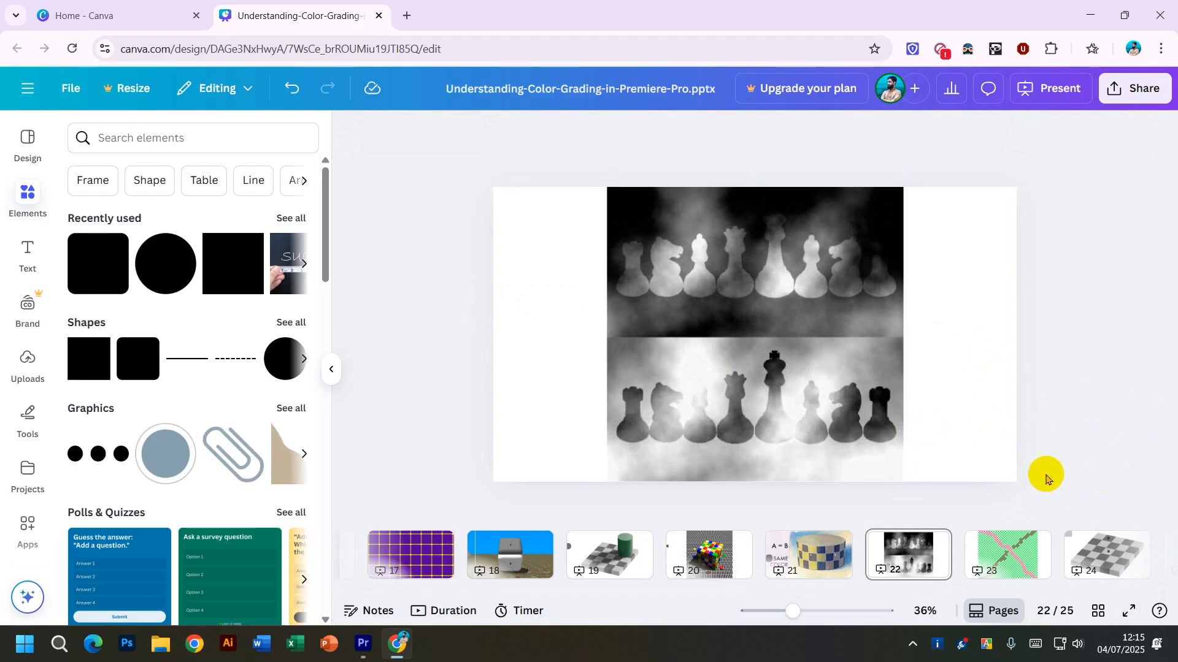
Add a rounded square to slide 23 and place it across the left edge of the green checkered pattern.
{"action": "left_click", "coordinate": [1007, 554]}
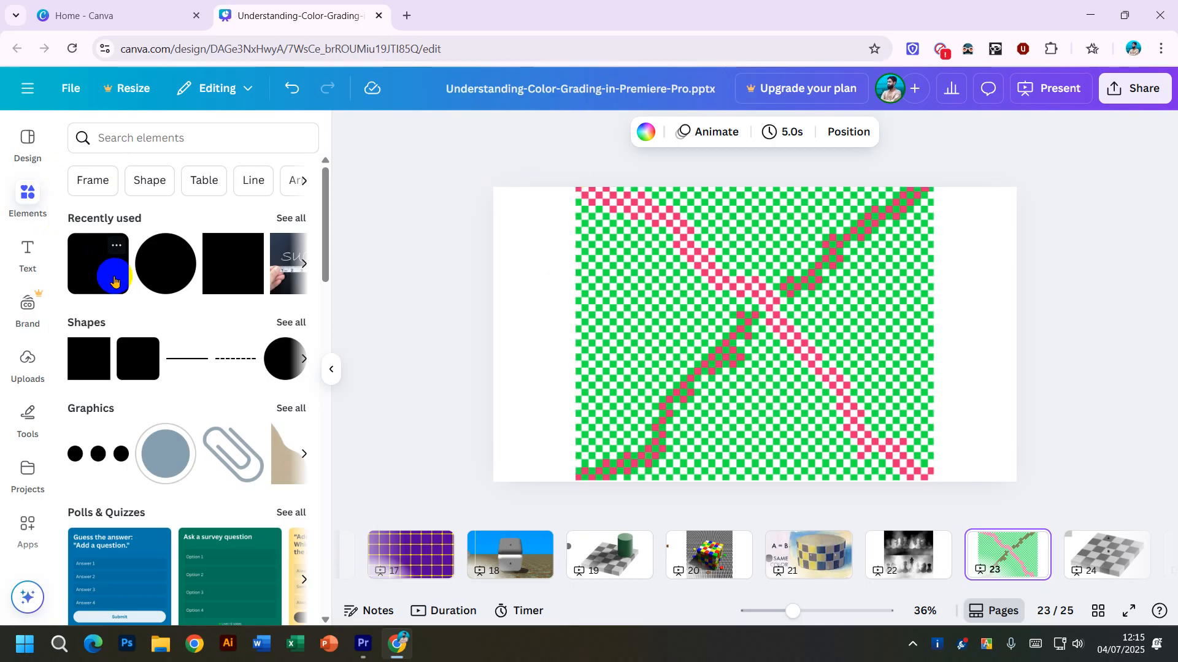
{"action": "left_click", "coordinate": [126, 355]}
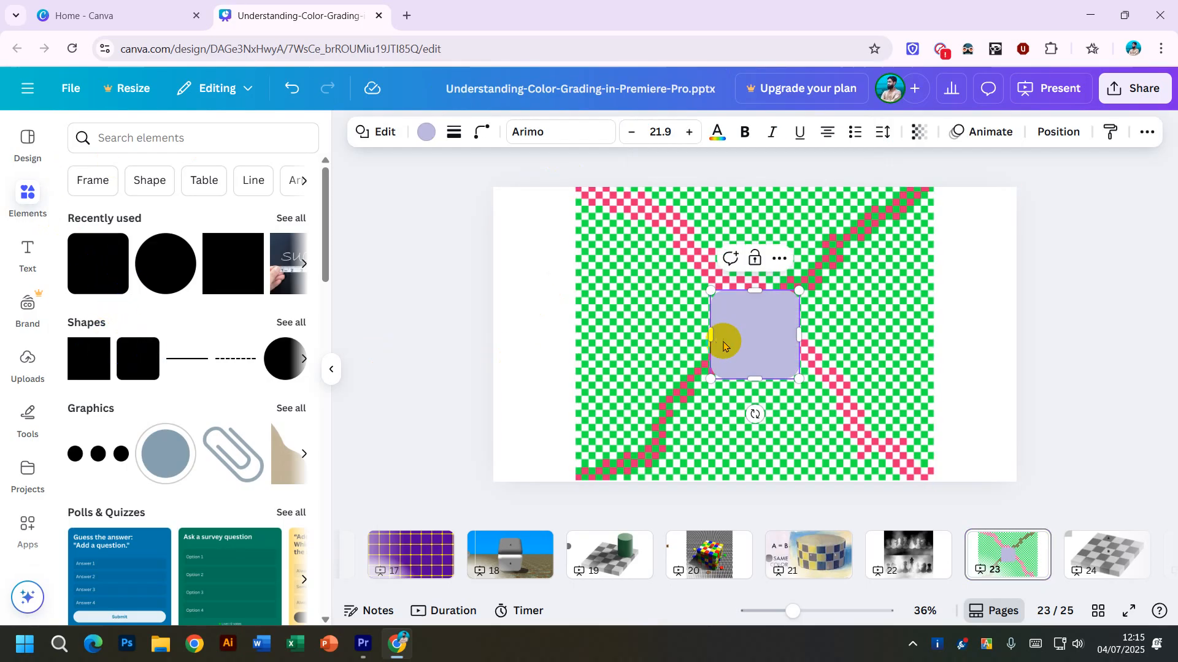
{"action": "left_click_drag", "start_coordinate": [752, 339], "coordinate": [560, 368]}
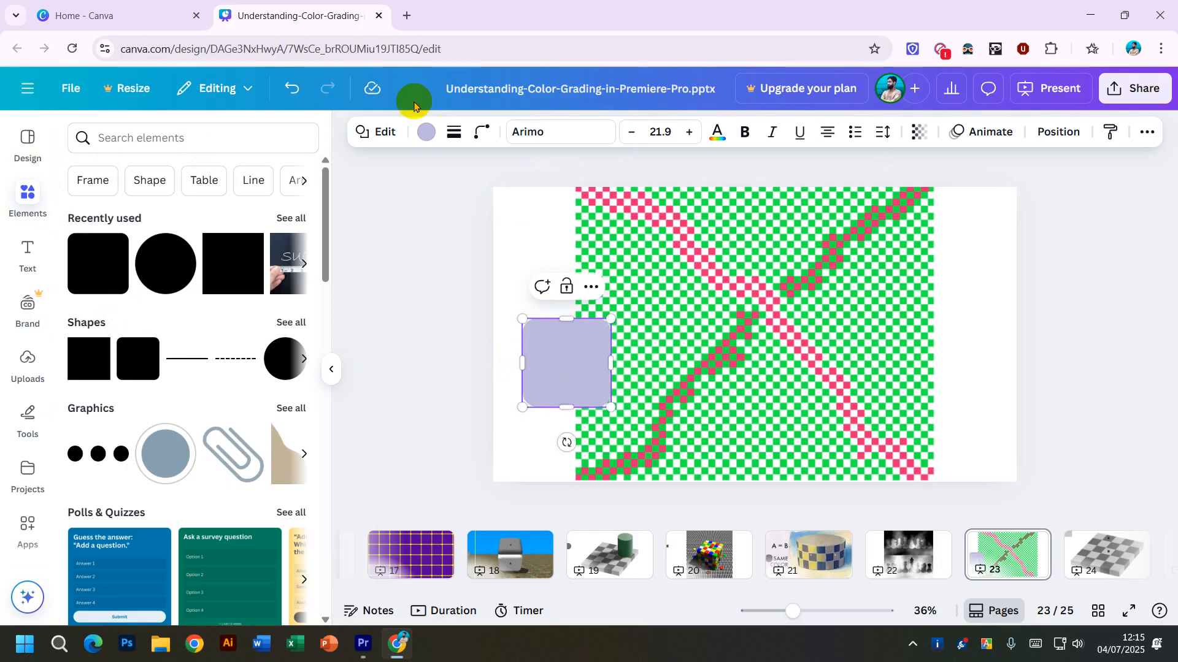
Recolor the rounded square with the pink #E72973 sampled from the pattern and shrink it to a small swatch.
{"action": "left_click", "coordinate": [426, 132]}
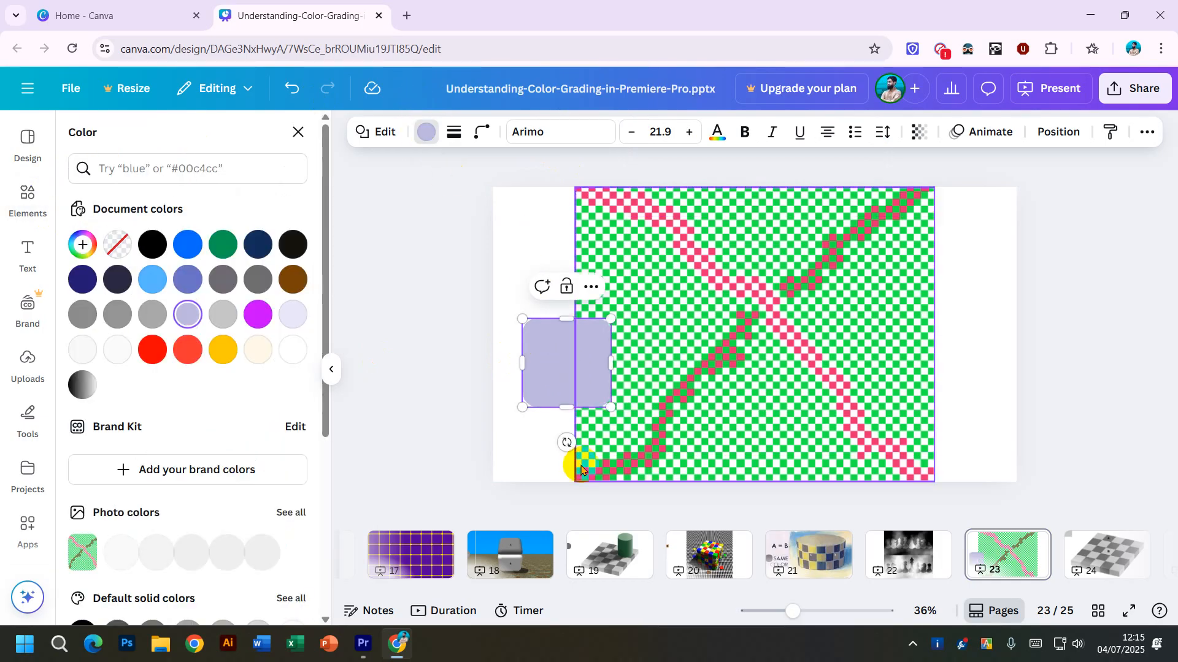
{"action": "left_click", "coordinate": [82, 245]}
{"action": "left_click", "coordinate": [279, 444]}
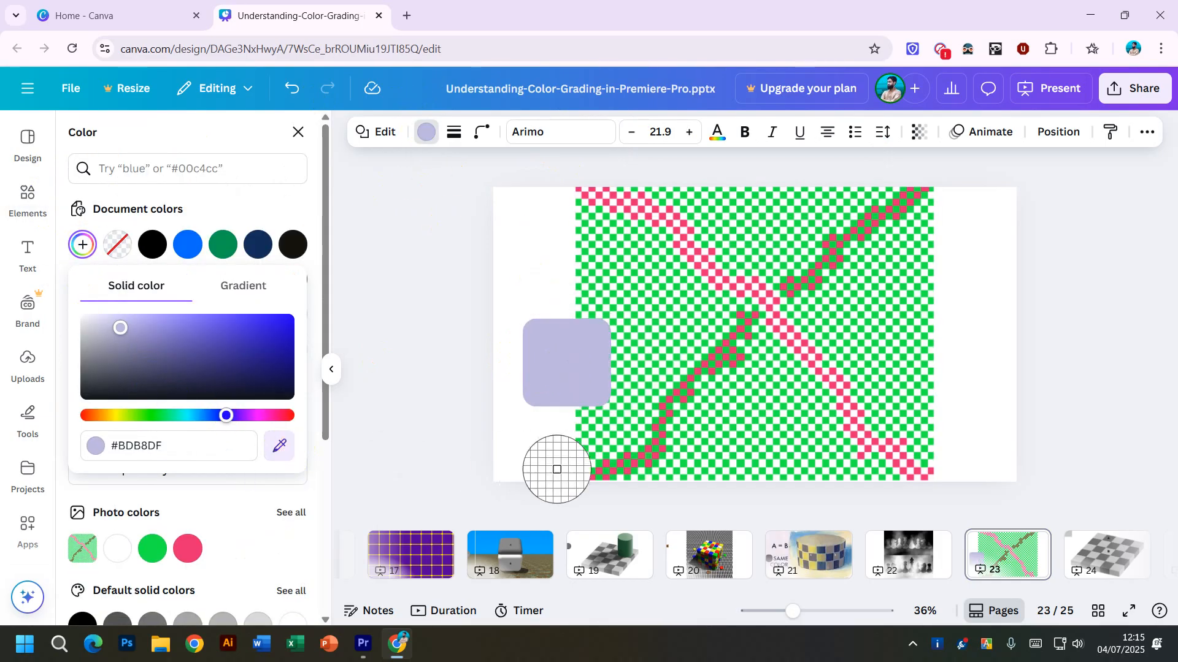
{"action": "left_click", "coordinate": [614, 470]}
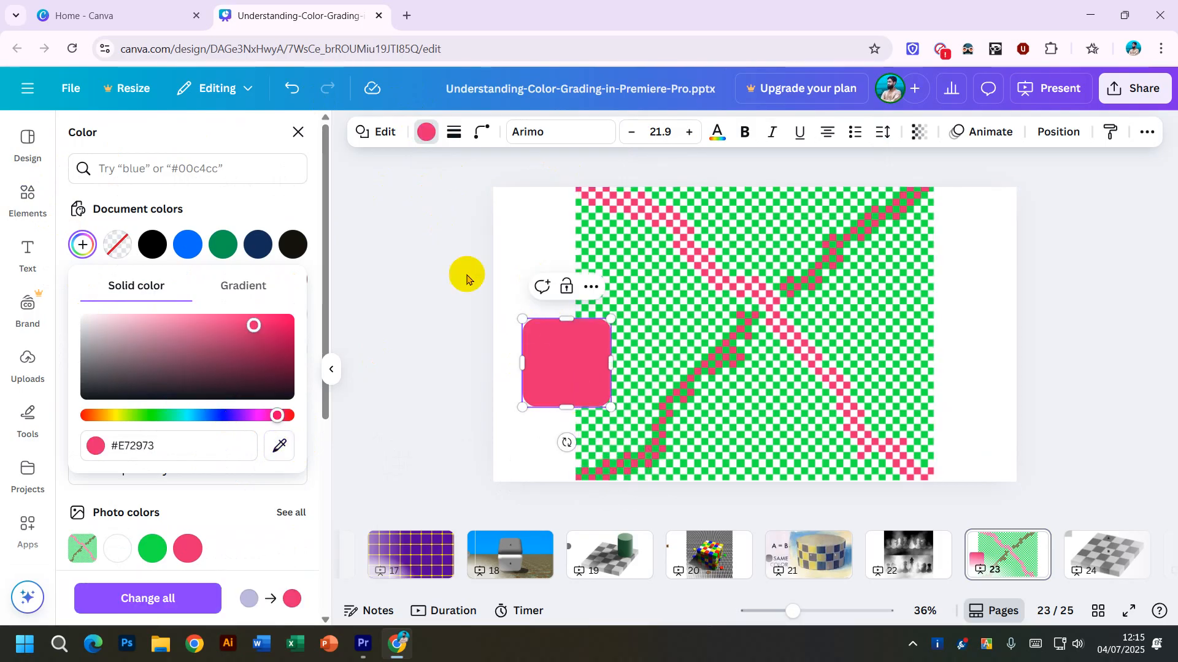
{"action": "left_click_drag", "start_coordinate": [519, 319], "coordinate": [574, 382]}
{"action": "left_click", "coordinate": [587, 402]}
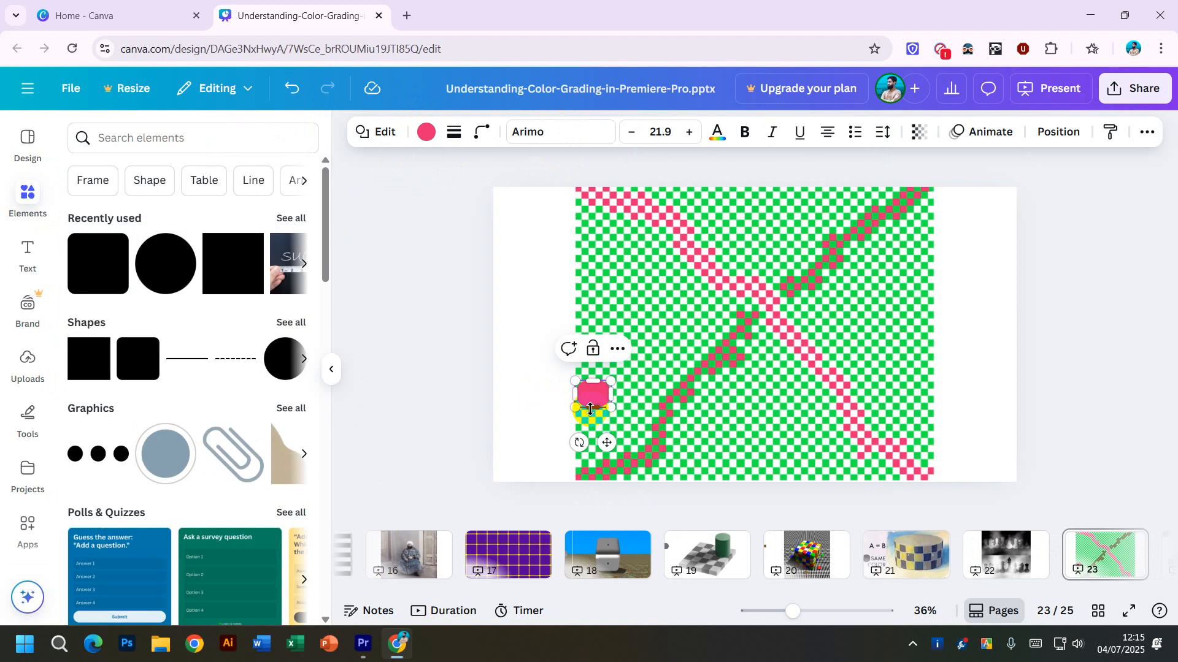
Compare the pink swatch with the lighter diagonal line and park it partly outside the slide's left edge.
{"action": "left_click_drag", "start_coordinate": [609, 444], "coordinate": [841, 437]}
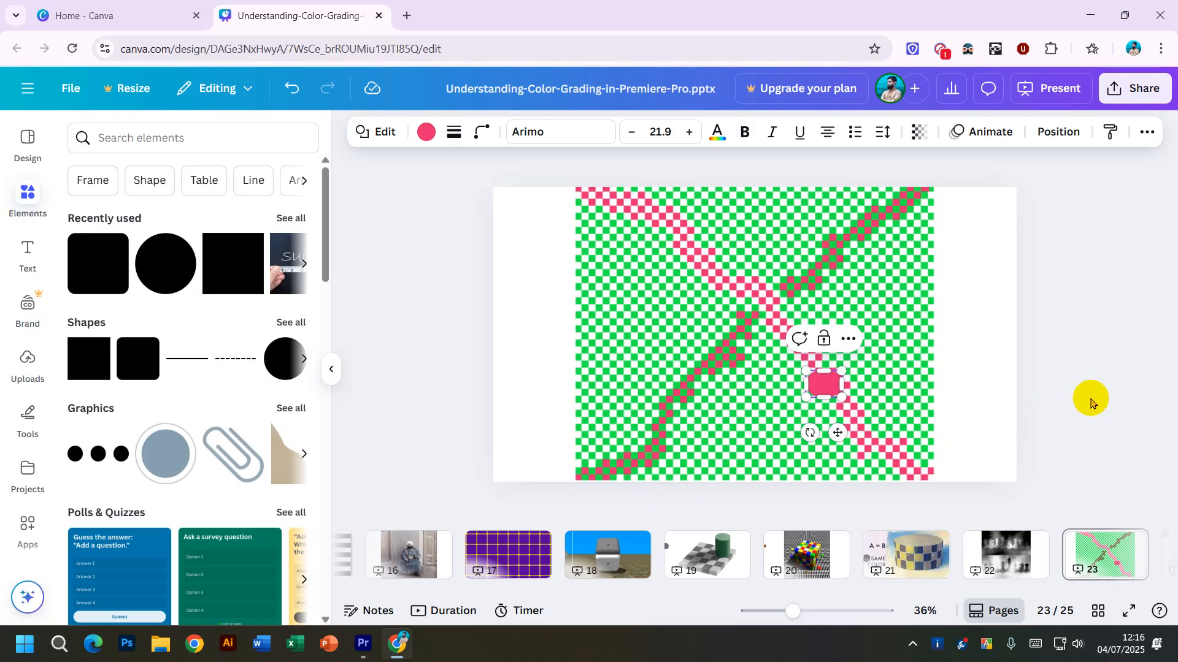
{"action": "left_click_drag", "start_coordinate": [837, 432], "coordinate": [513, 382]}
{"action": "left_click", "coordinate": [1045, 417]}
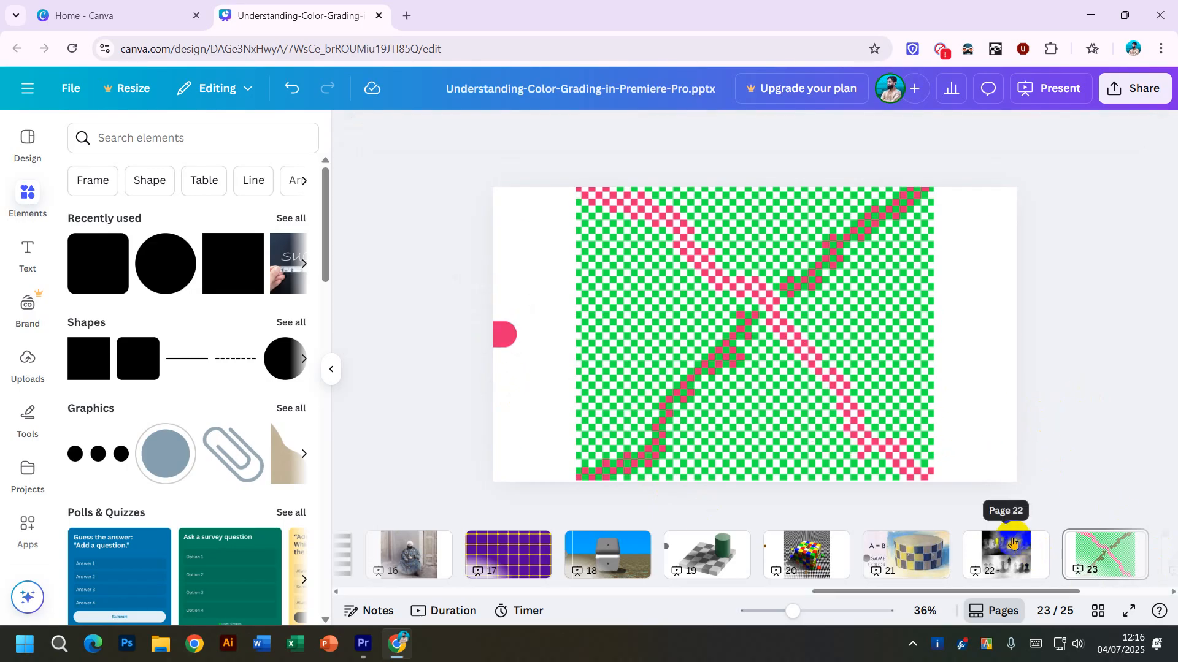
Open slide 24 and compare squares A and B, leaving the light gray swatch in the slide's top-left corner.
{"action": "scroll", "coordinate": [1108, 555], "scroll_direction": "right", "scroll_amount": 1}
{"action": "left_click", "coordinate": [1109, 554]}
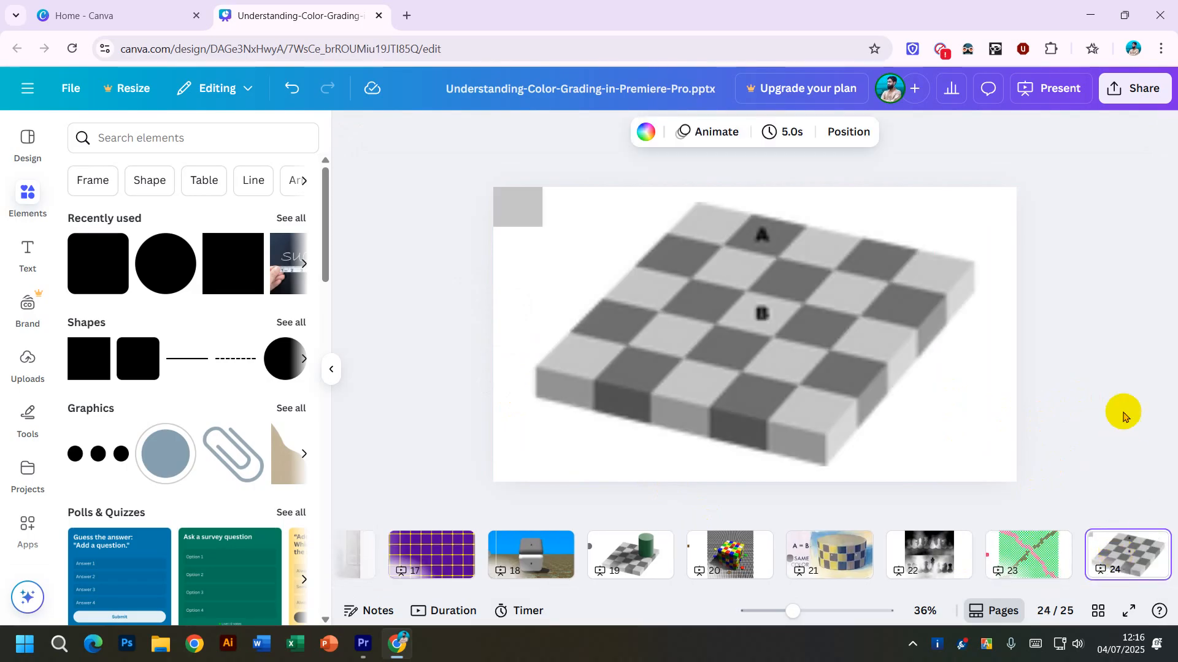
{"action": "left_click", "coordinate": [774, 235]}
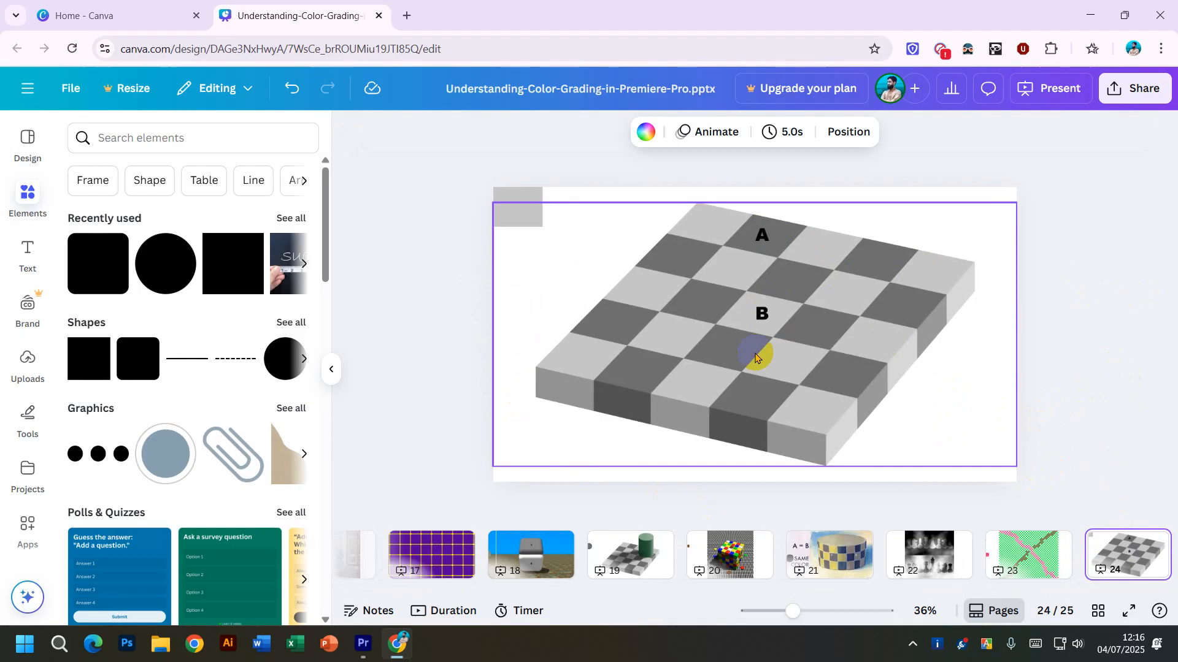
{"action": "mouse_move", "coordinate": [526, 215]}
{"action": "left_mouse_down"}
{"action": "mouse_move", "coordinate": [747, 242]}
{"action": "mouse_move", "coordinate": [771, 317]}
{"action": "mouse_move", "coordinate": [512, 231]}
{"action": "mouse_move", "coordinate": [516, 206]}
{"action": "left_mouse_up"}
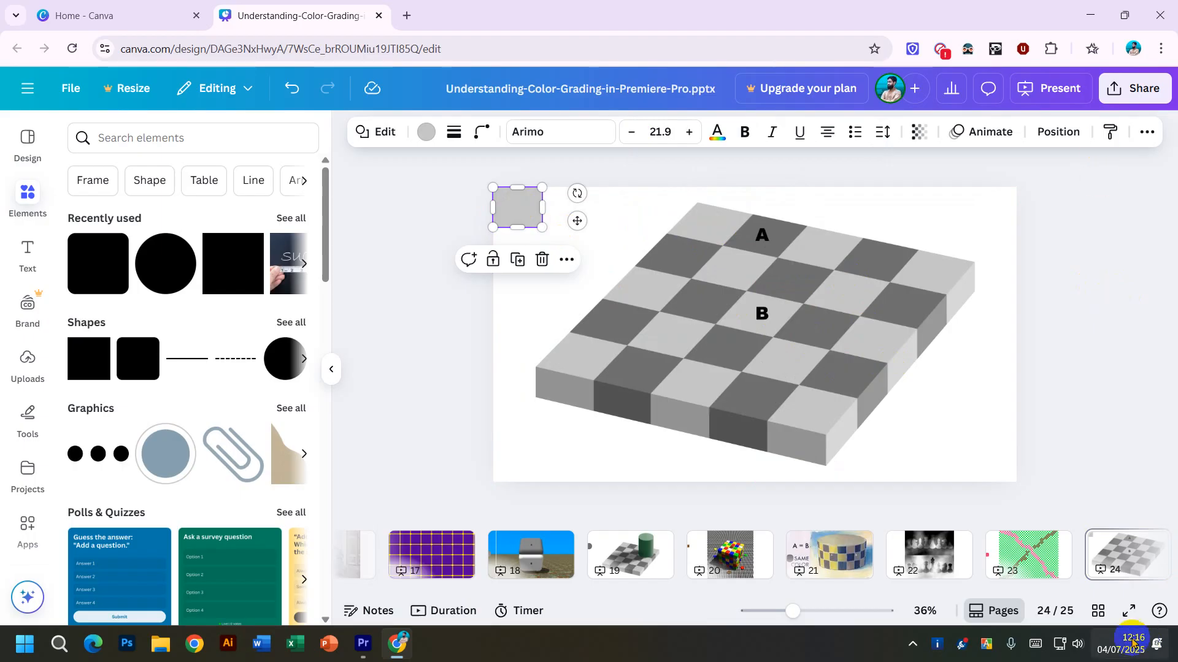
Open slide 25, play its video about background color and skin tone in full screen, and return to the editor.
{"action": "scroll", "coordinate": [1077, 559], "scroll_direction": "down", "scroll_amount": 3}
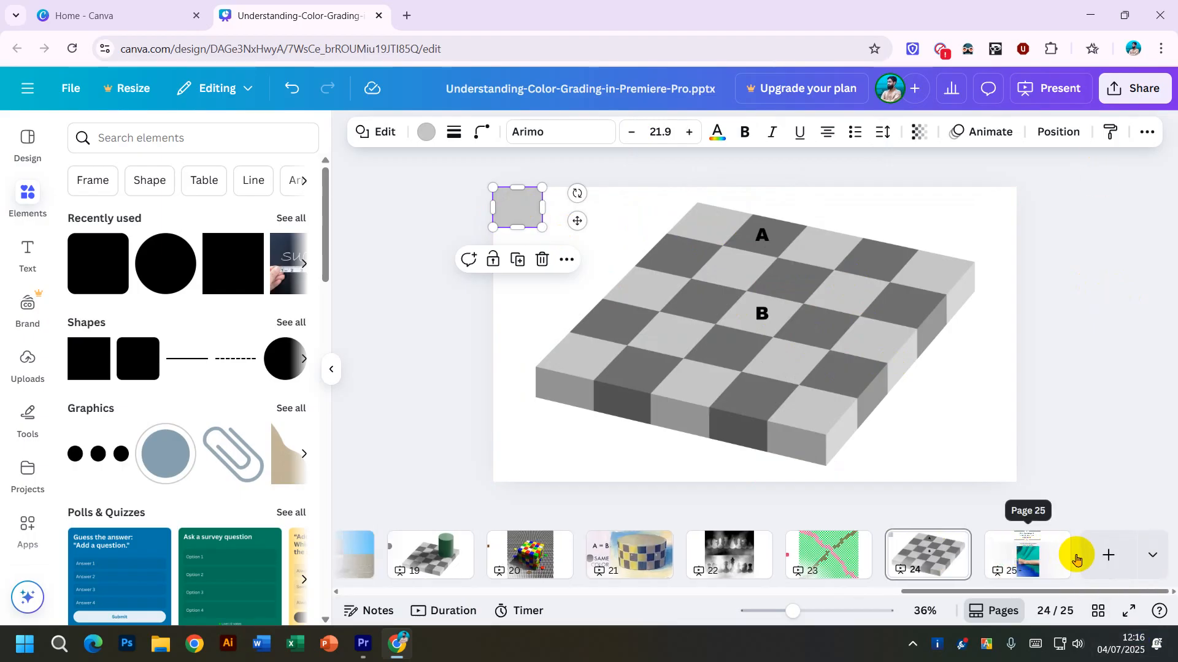
{"action": "left_click", "coordinate": [1042, 557]}
{"action": "mouse_move", "coordinate": [689, 352]}
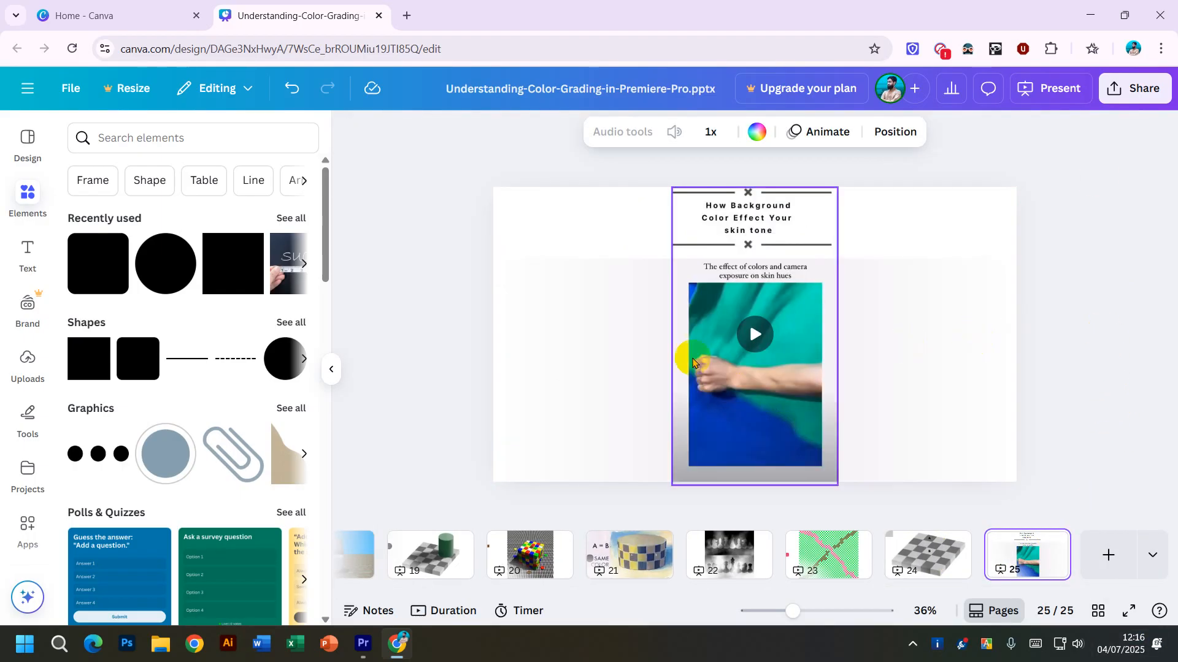
{"action": "left_click", "coordinate": [741, 335]}
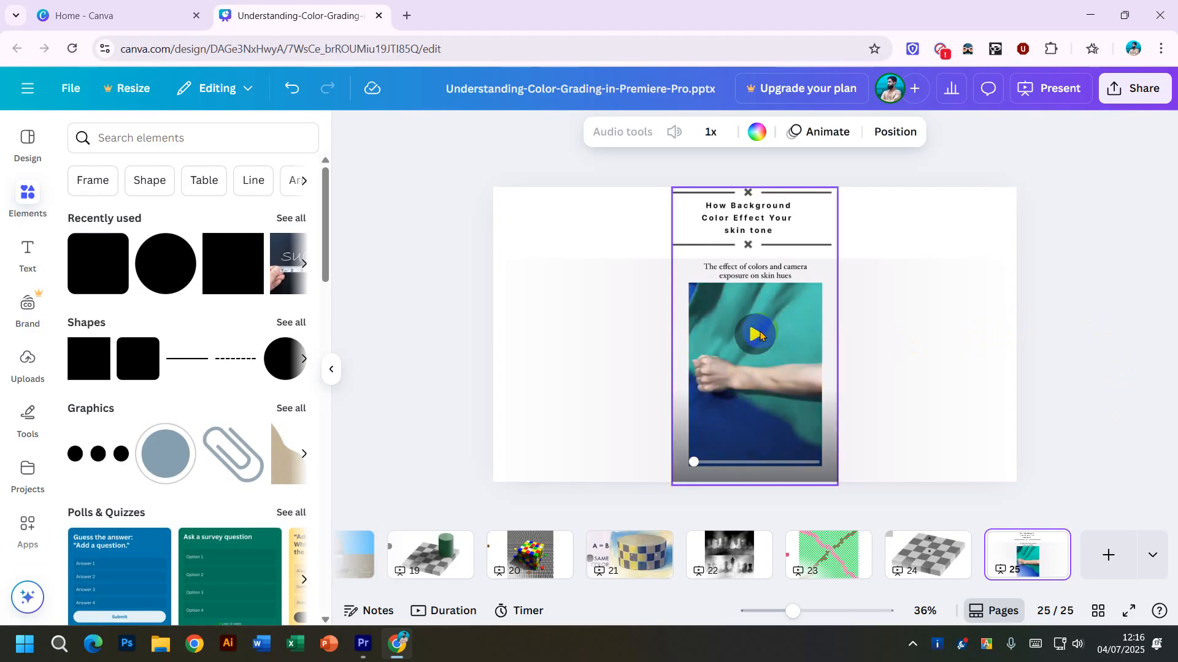
{"action": "left_click", "coordinate": [1129, 611]}
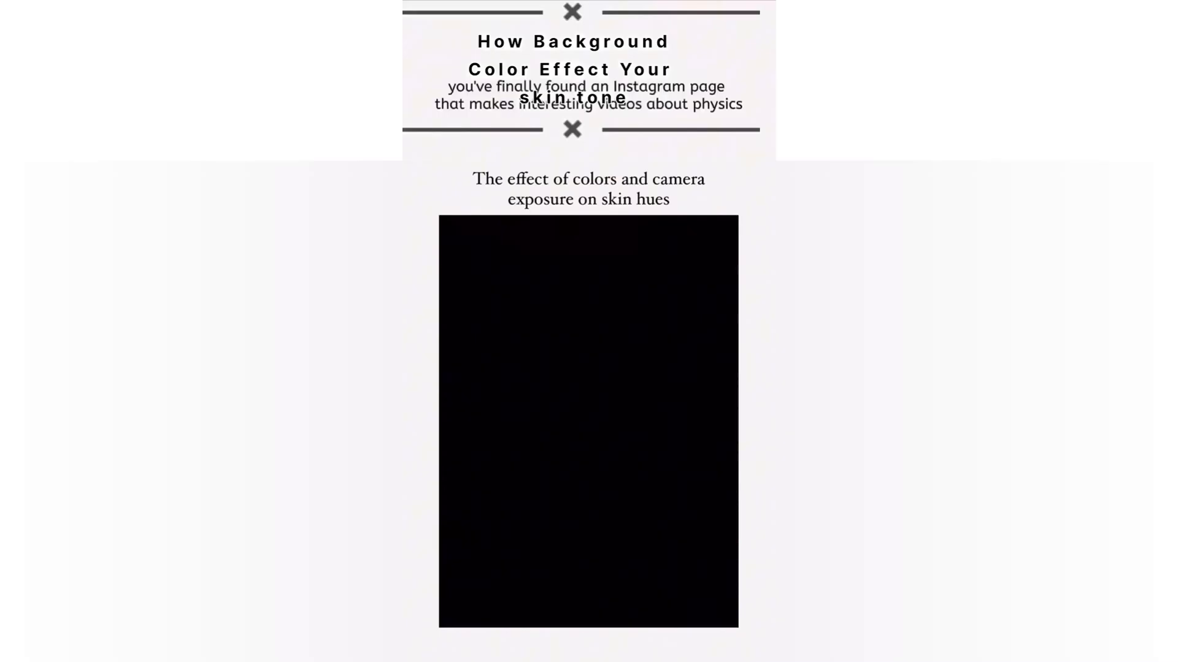
{"action": "mouse_move", "coordinate": [1168, 632]}
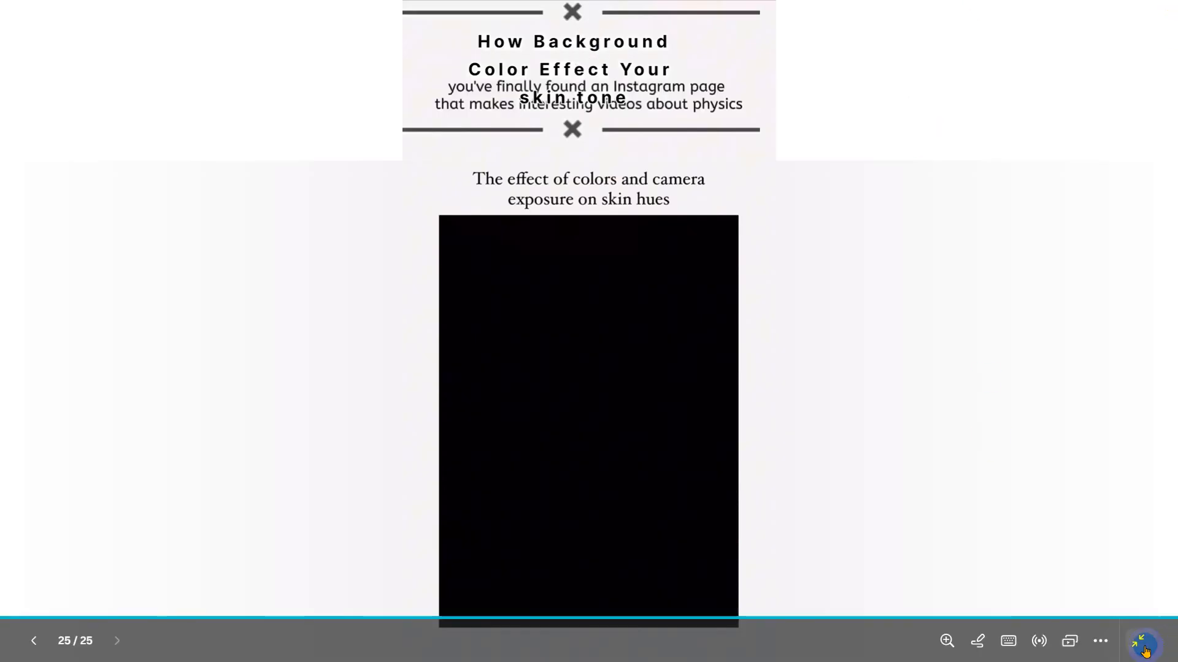
{"action": "left_click", "coordinate": [1145, 649]}
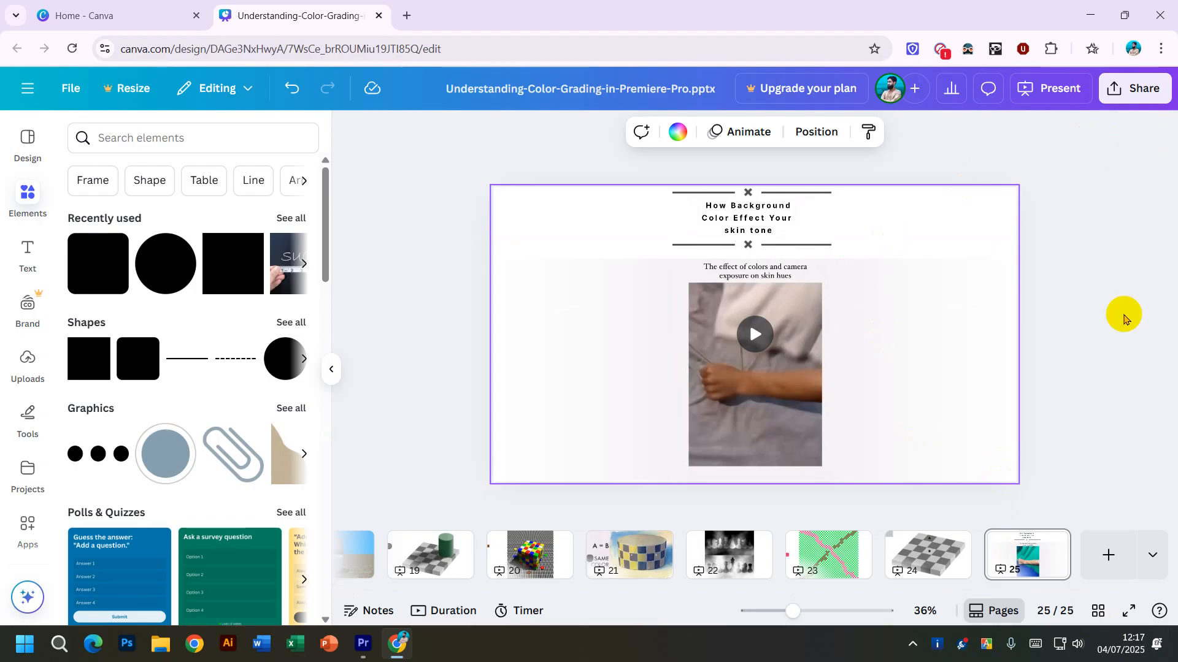
Switch to Premiere Pro, make the timeline area slightly taller, and return to the Canva presentation.
{"action": "left_click", "coordinate": [1089, 14]}
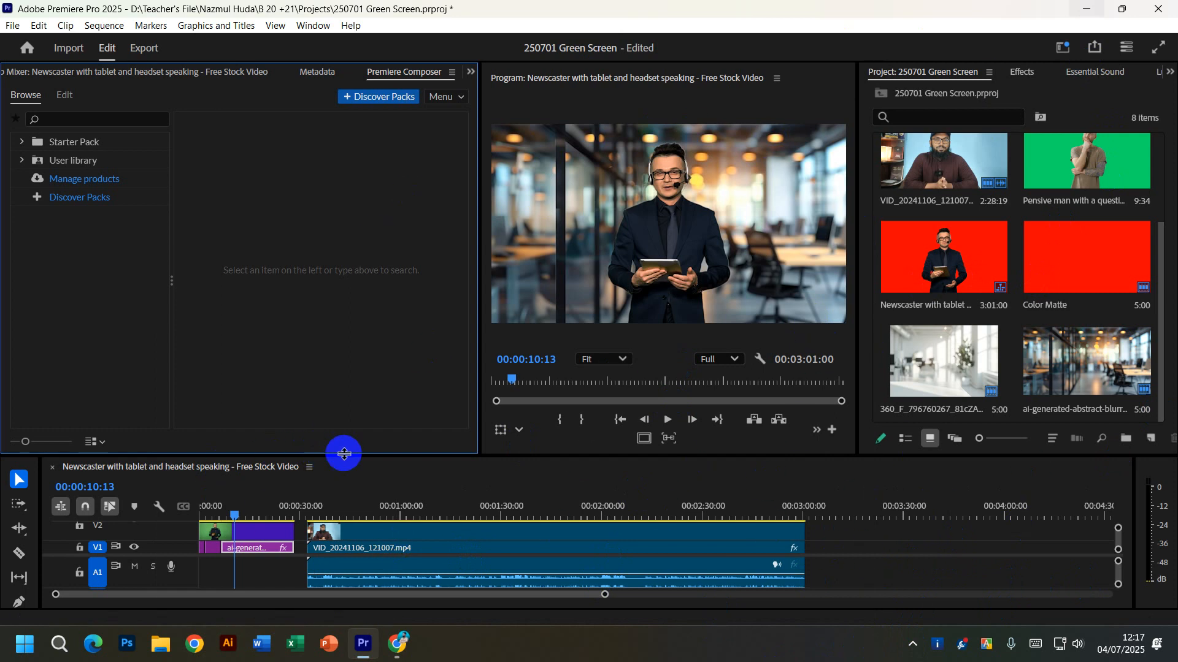
{"action": "left_click_drag", "start_coordinate": [421, 455], "coordinate": [417, 430]}
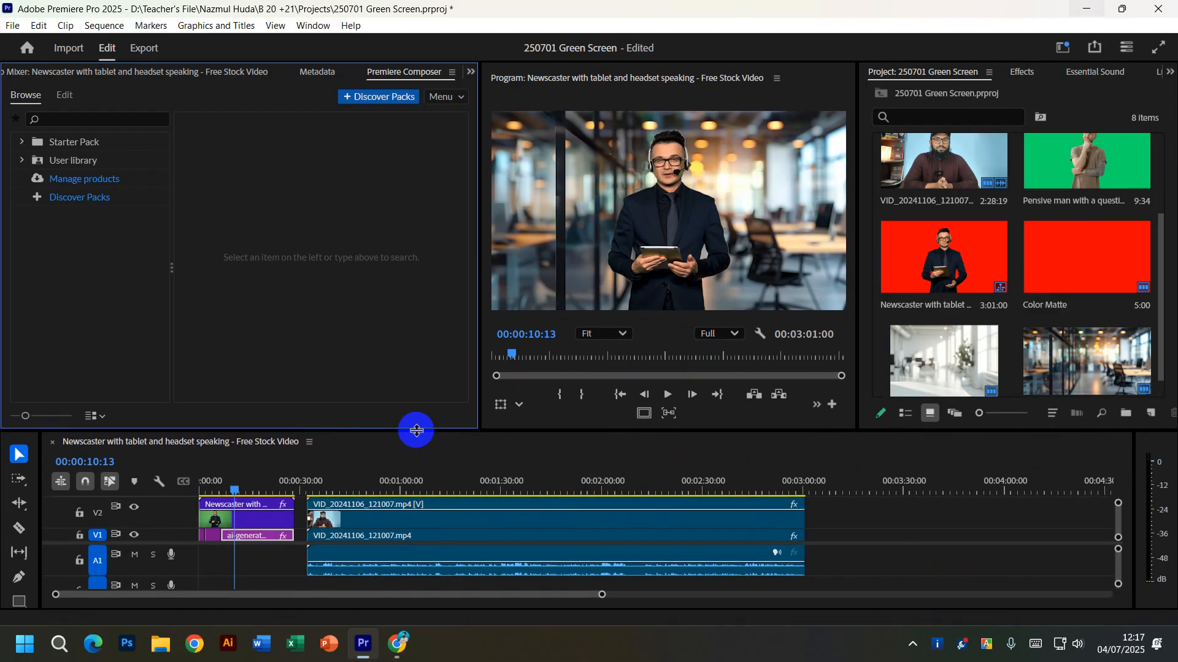
{"action": "left_click", "coordinate": [398, 641]}
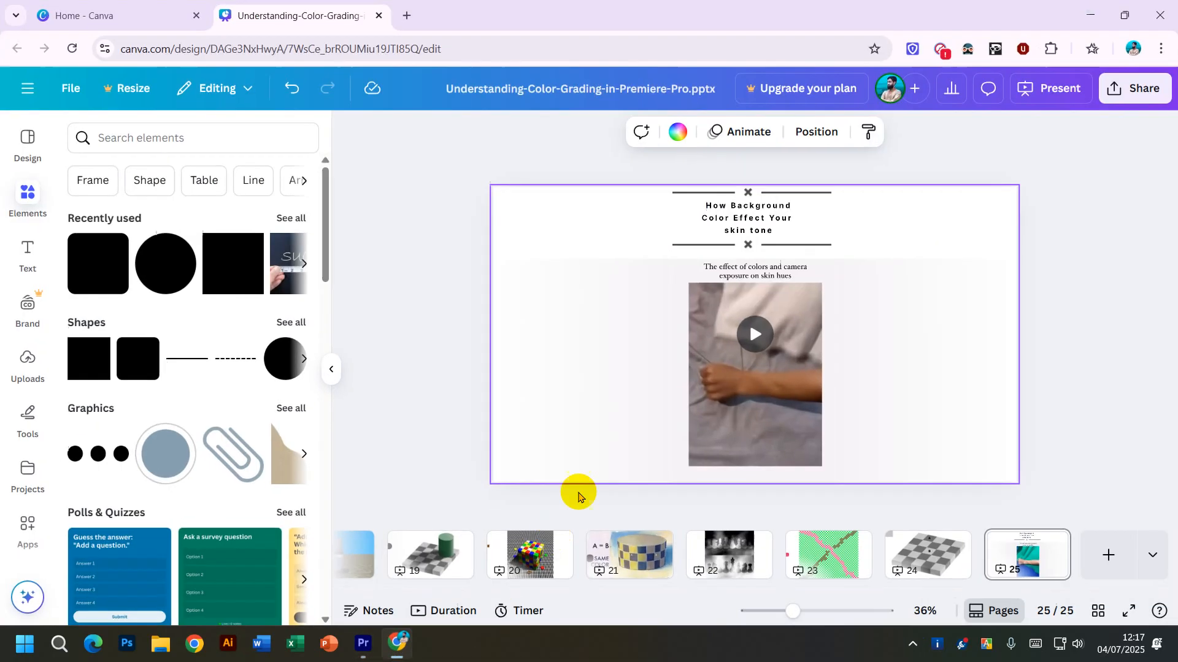
On slide 21, shift the gray circle to the slide's left edge so that it sits partly outside.
{"action": "left_click", "coordinate": [638, 552]}
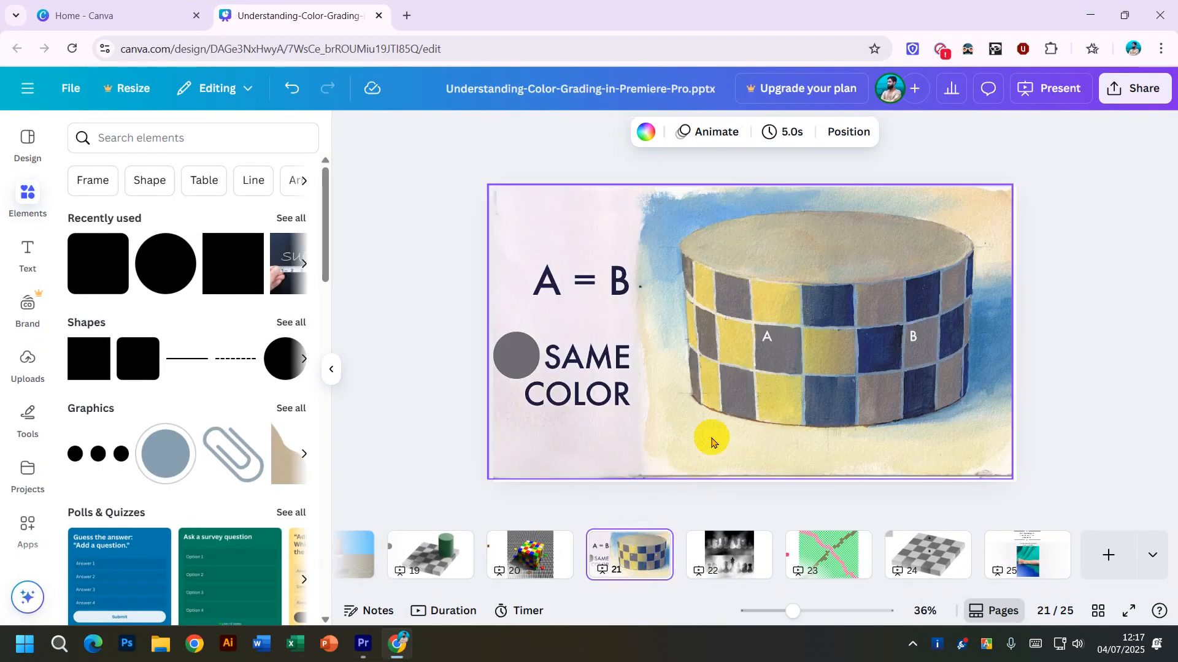
{"action": "left_click", "coordinate": [509, 336]}
{"action": "left_click_drag", "start_coordinate": [509, 358], "coordinate": [495, 332]}
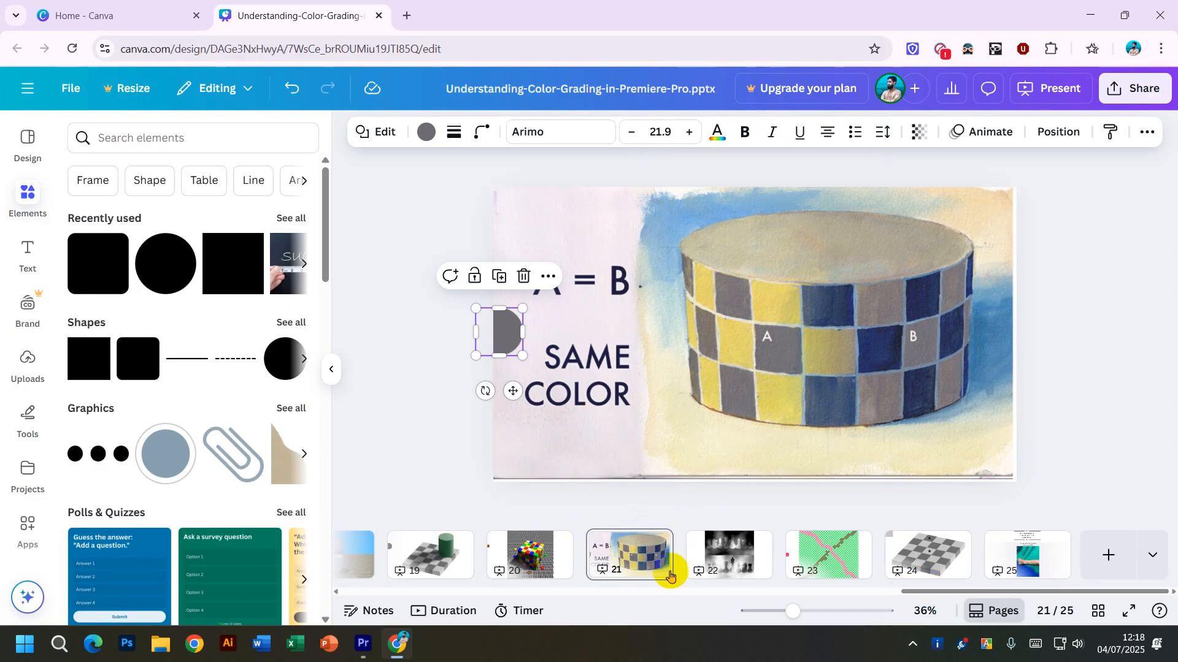
Review the checkerboard on slide 19 and switch to Premiere Pro, enlarging the program preview to 47%.
{"action": "left_click", "coordinate": [436, 561]}
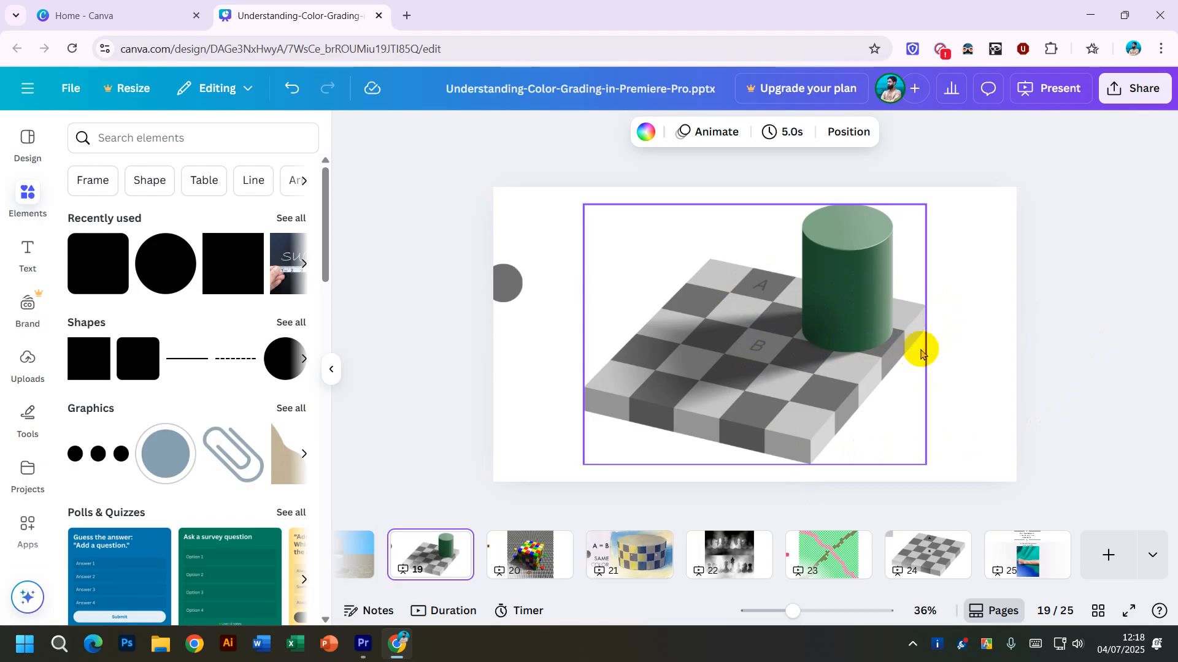
{"action": "left_click", "coordinate": [1090, 13]}
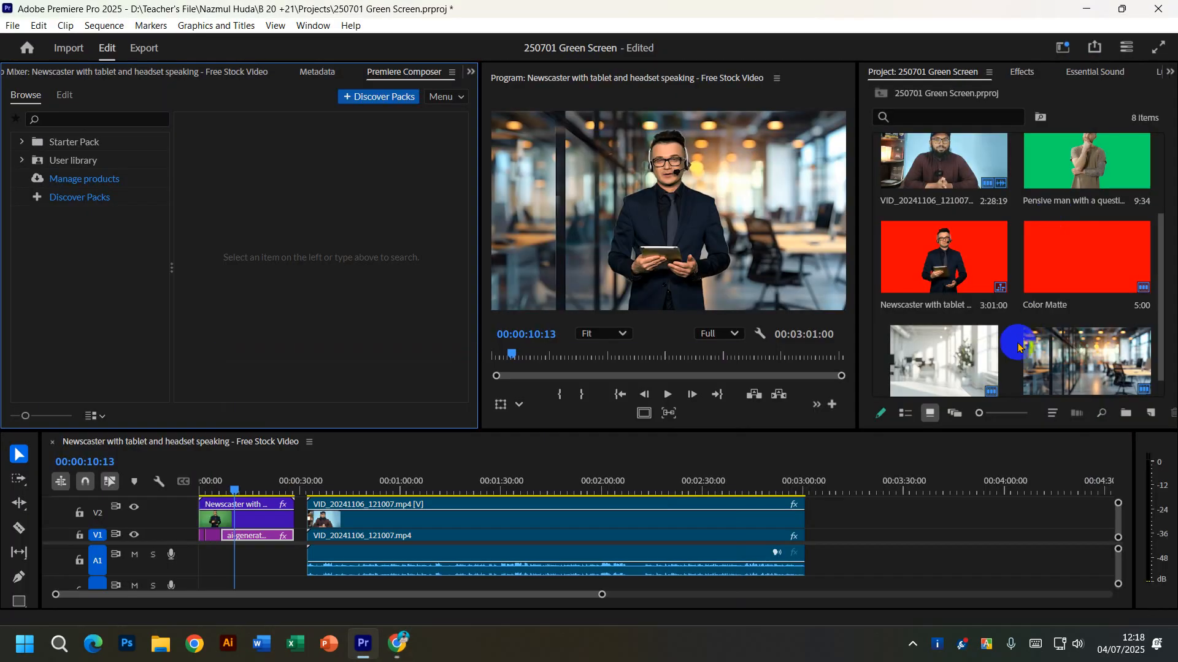
{"action": "scroll", "coordinate": [679, 132], "scroll_direction": "up", "scroll_amount": 1}
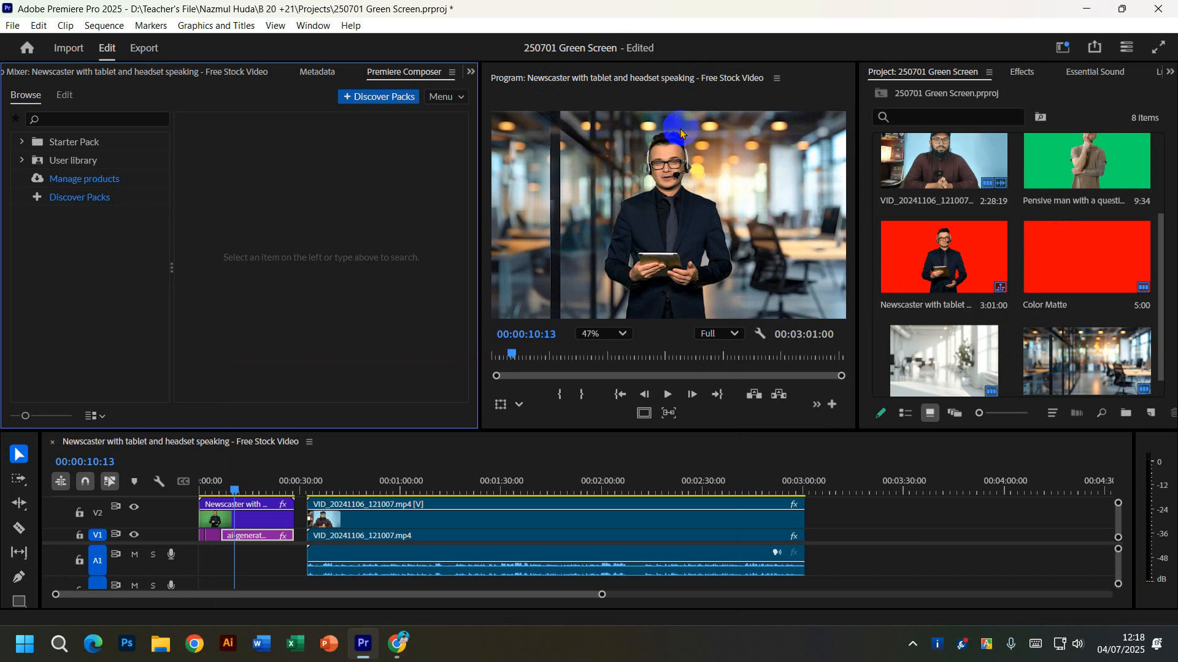
Enlarge the program preview to 185%, then collapse track V2 and select its newscaster clip.
{"action": "scroll", "coordinate": [680, 132], "scroll_direction": "up", "scroll_amount": 5}
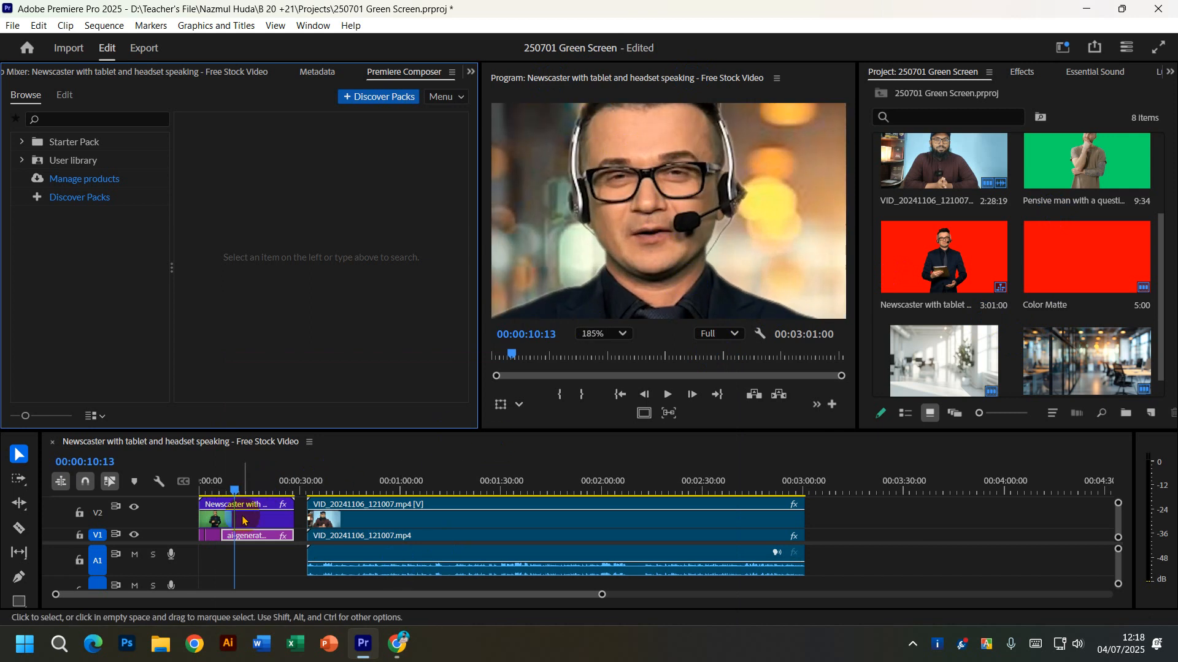
{"action": "left_click", "coordinate": [183, 520]}
{"action": "left_click", "coordinate": [183, 520]}
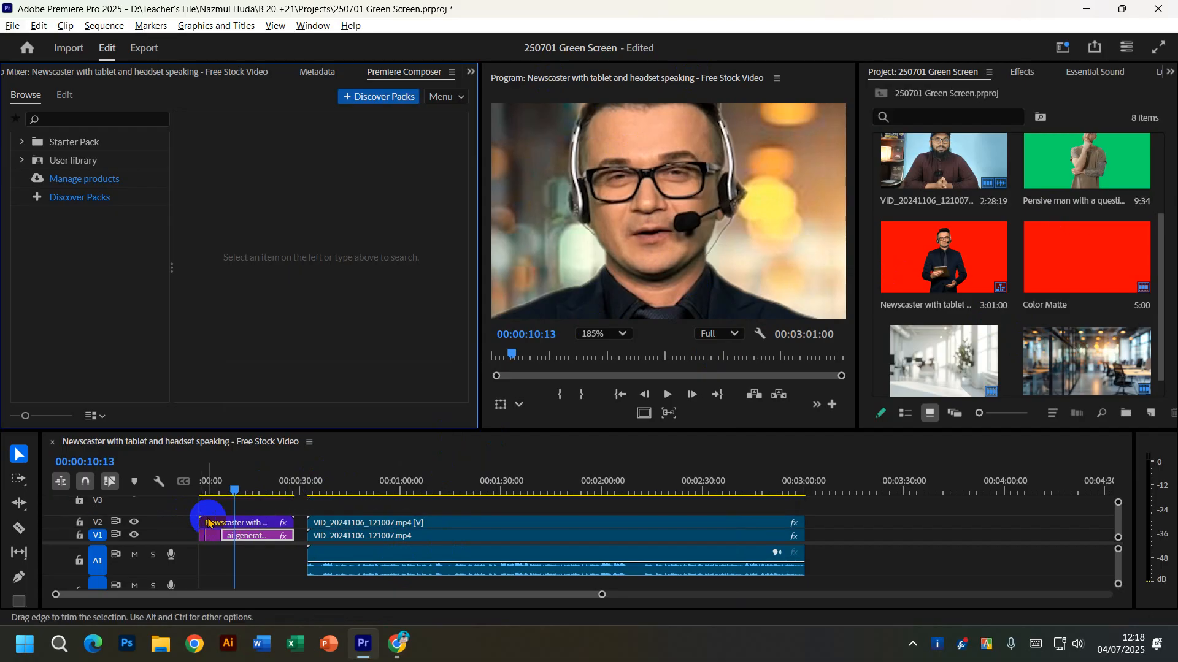
{"action": "left_click", "coordinate": [233, 523]}
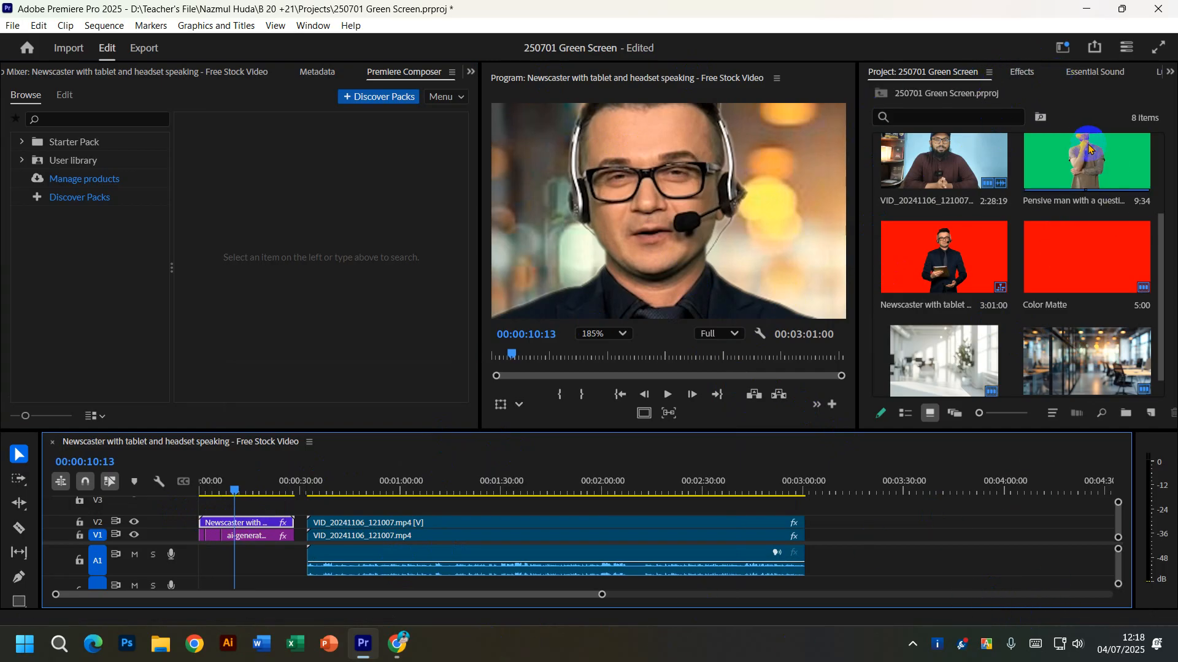
Open the Lumetri Color controls for the newscaster clip and collapse the Curves section.
{"action": "left_click", "coordinate": [1079, 72]}
{"action": "left_click", "coordinate": [1080, 71]}
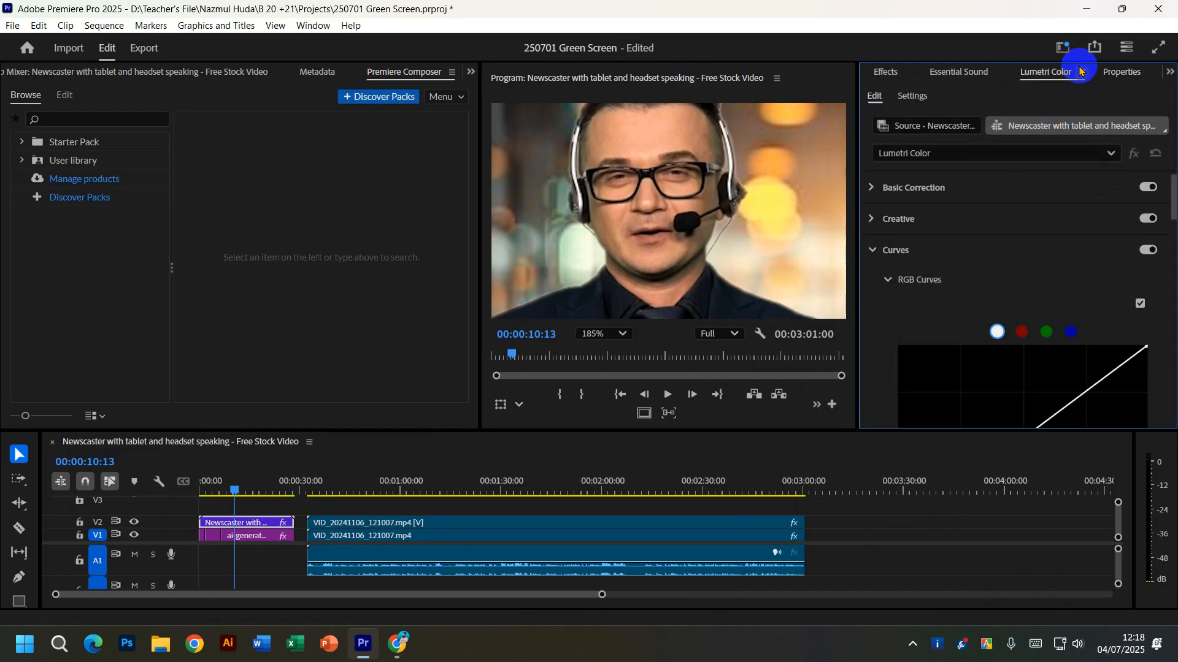
{"action": "left_click", "coordinate": [1081, 73]}
{"action": "left_click", "coordinate": [981, 74]}
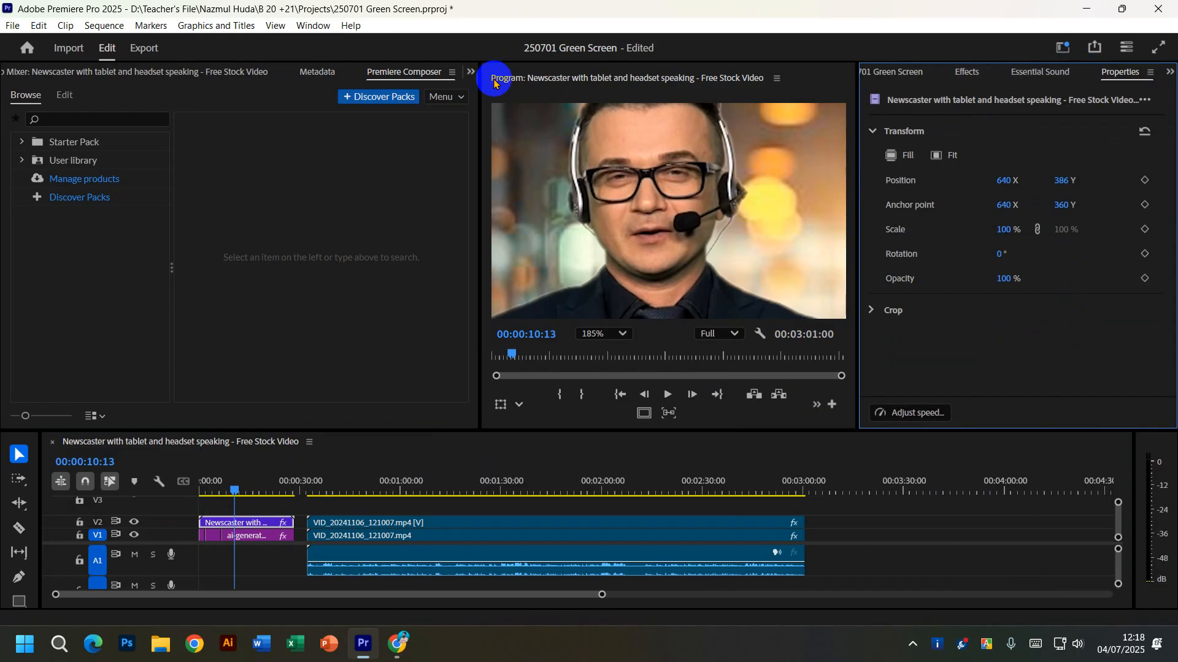
{"action": "left_click", "coordinate": [309, 28]}
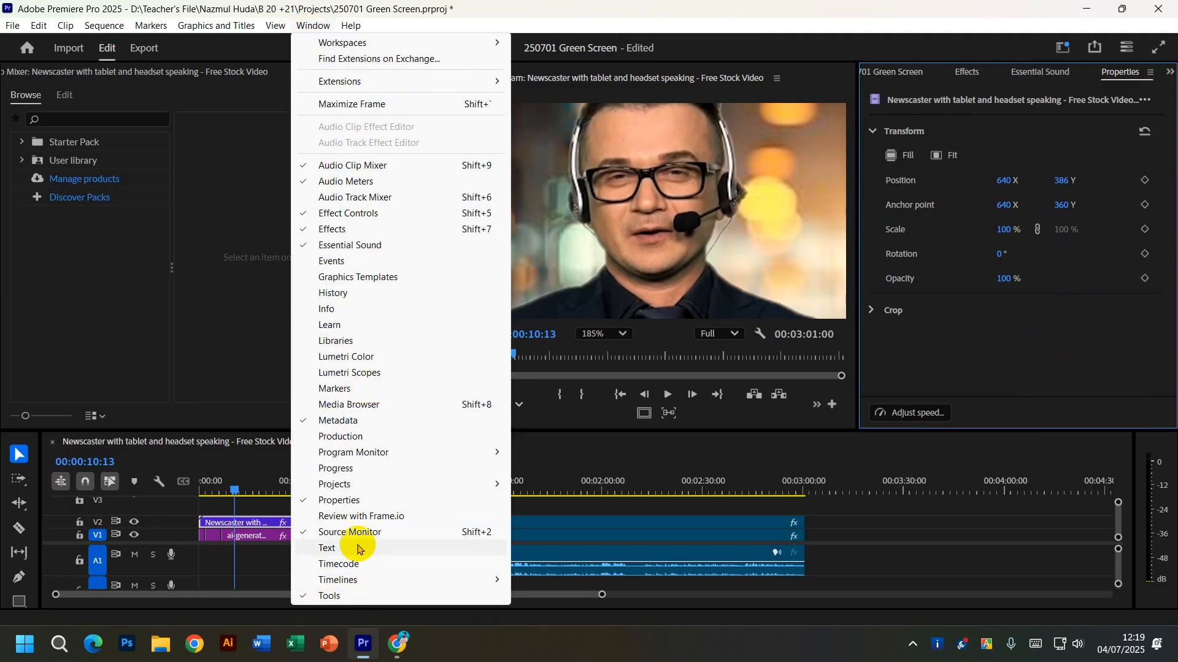
{"action": "left_click", "coordinate": [373, 357]}
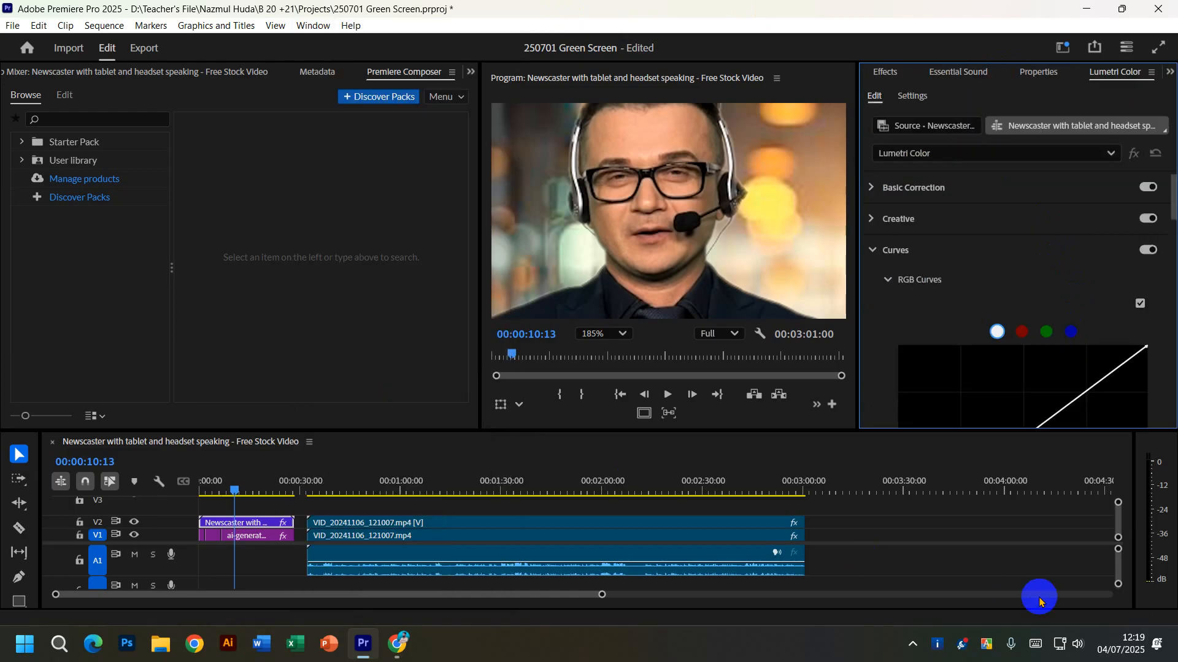
{"action": "left_click", "coordinate": [869, 249]}
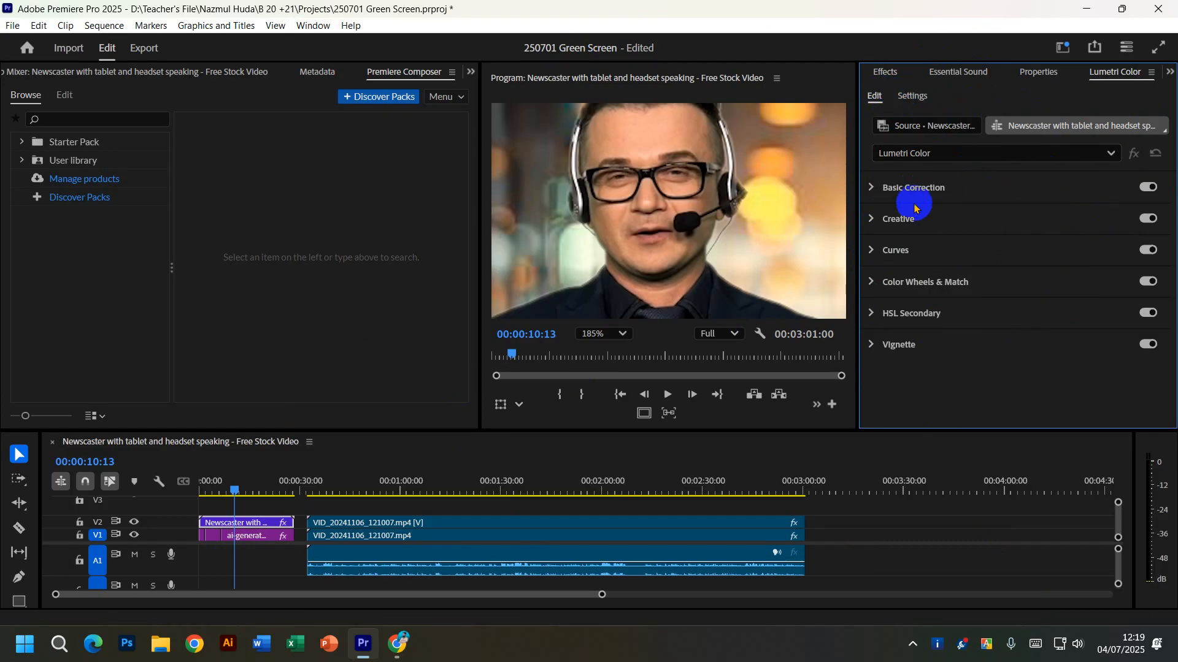
Target track V2, cut the newscaster clip into several segments, and select one of them with the playhead at 00:00:23:08.
{"action": "scroll", "coordinate": [711, 212], "scroll_direction": "down", "scroll_amount": 3}
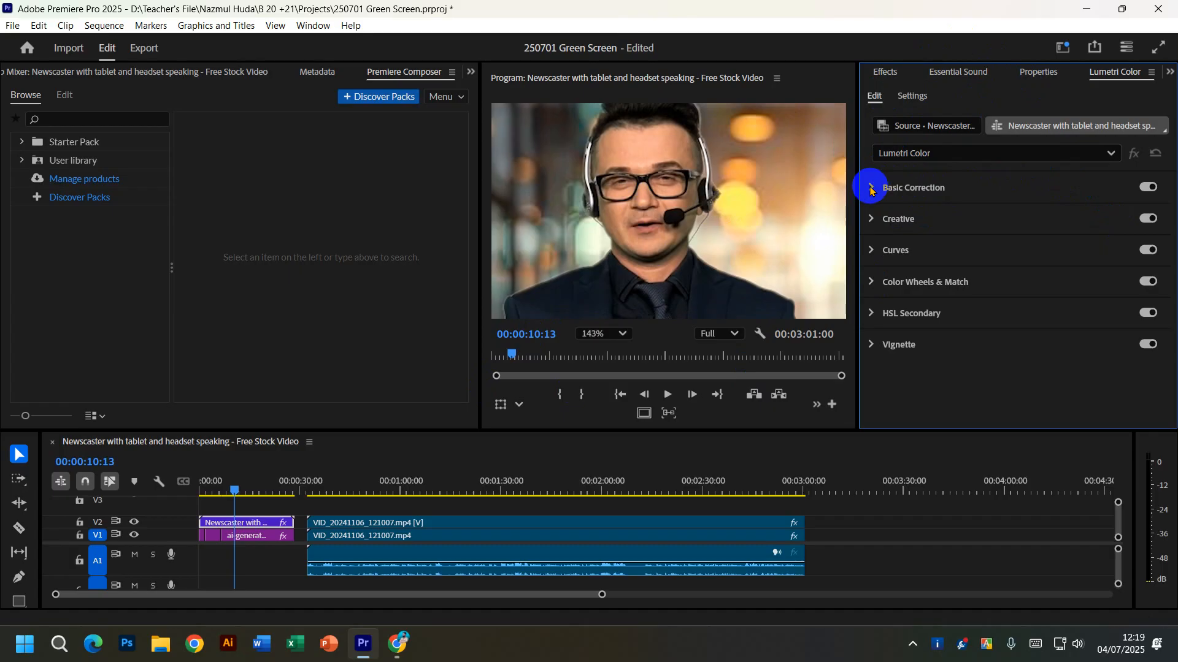
{"action": "scroll", "coordinate": [678, 175], "scroll_direction": "down", "scroll_amount": 2}
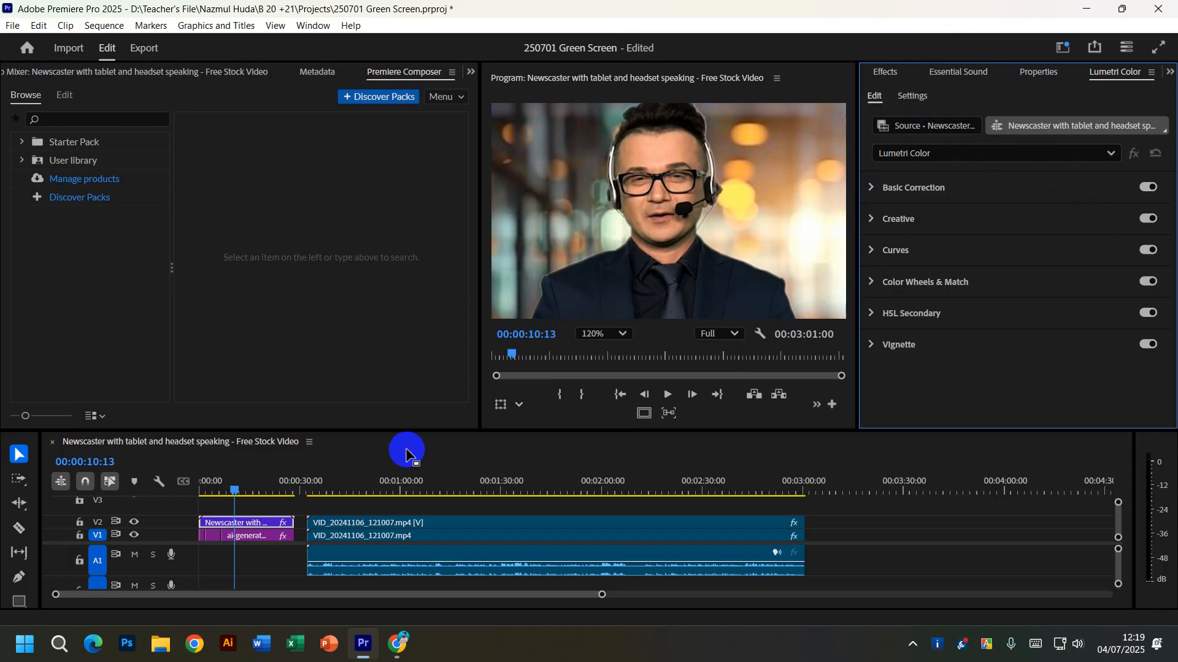
{"action": "left_click_drag", "start_coordinate": [233, 490], "coordinate": [216, 494]}
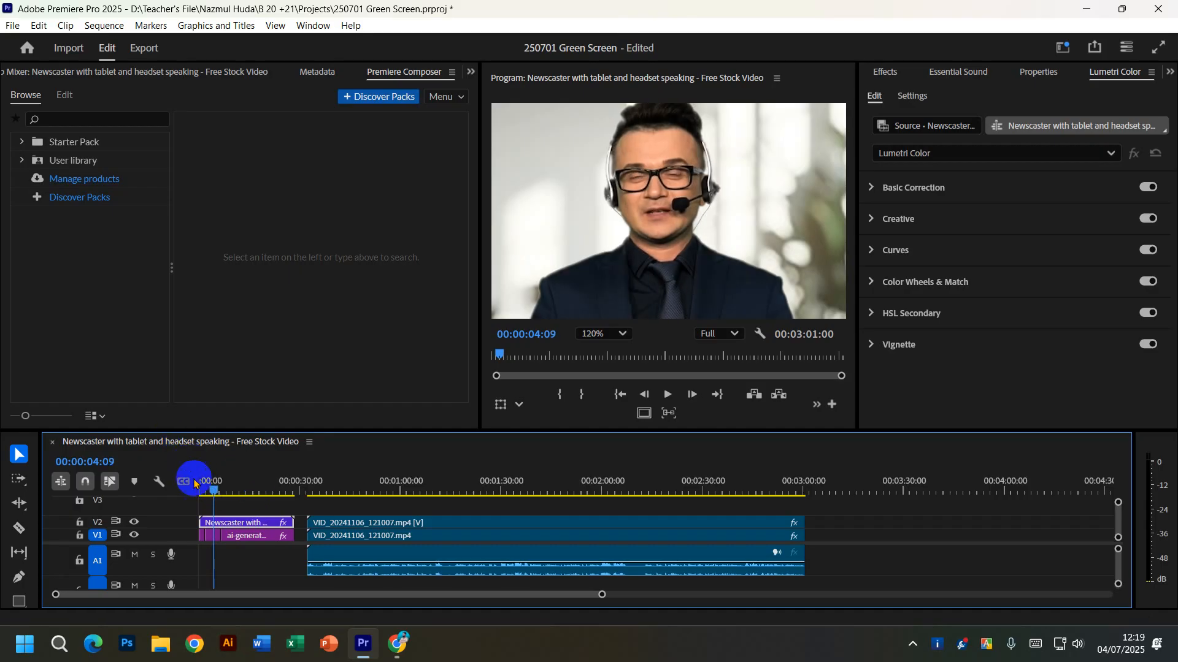
{"action": "mouse_move", "coordinate": [215, 485]}
{"action": "left_mouse_down"}
{"action": "mouse_move", "coordinate": [225, 484]}
{"action": "mouse_move", "coordinate": [211, 482]}
{"action": "mouse_move", "coordinate": [215, 491]}
{"action": "left_mouse_up"}
{"action": "left_click", "coordinate": [227, 519]}
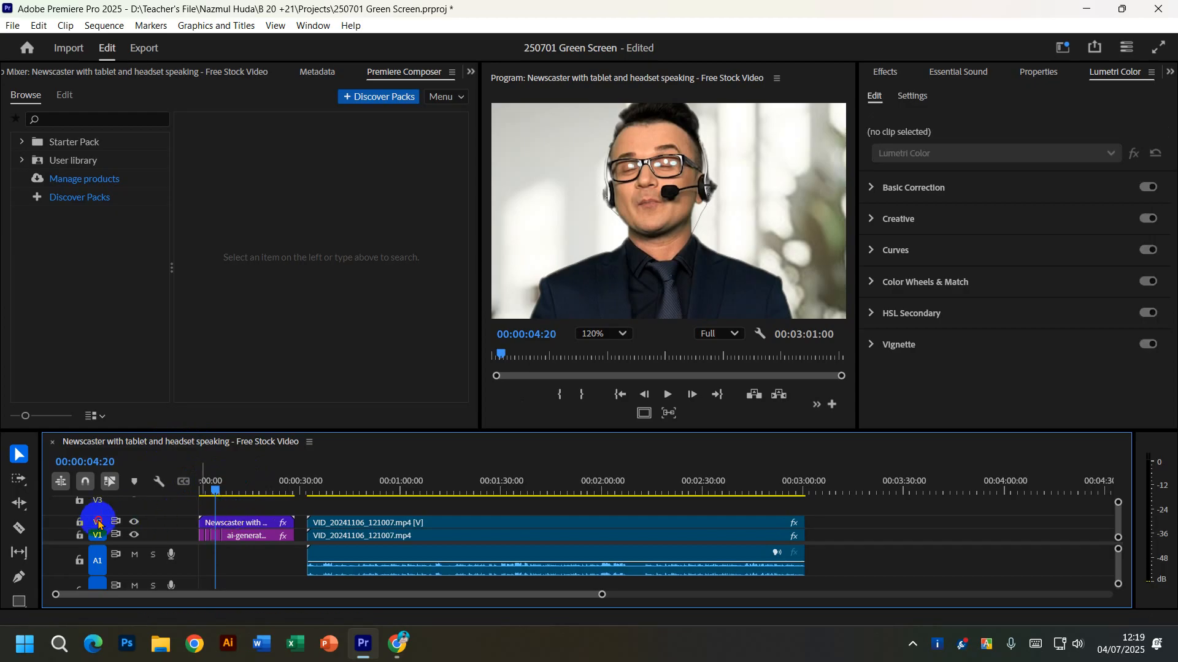
{"action": "left_click", "coordinate": [209, 483]}
{"action": "left_click_drag", "start_coordinate": [209, 483], "coordinate": [277, 487]}
{"action": "left_click", "coordinate": [273, 526]}
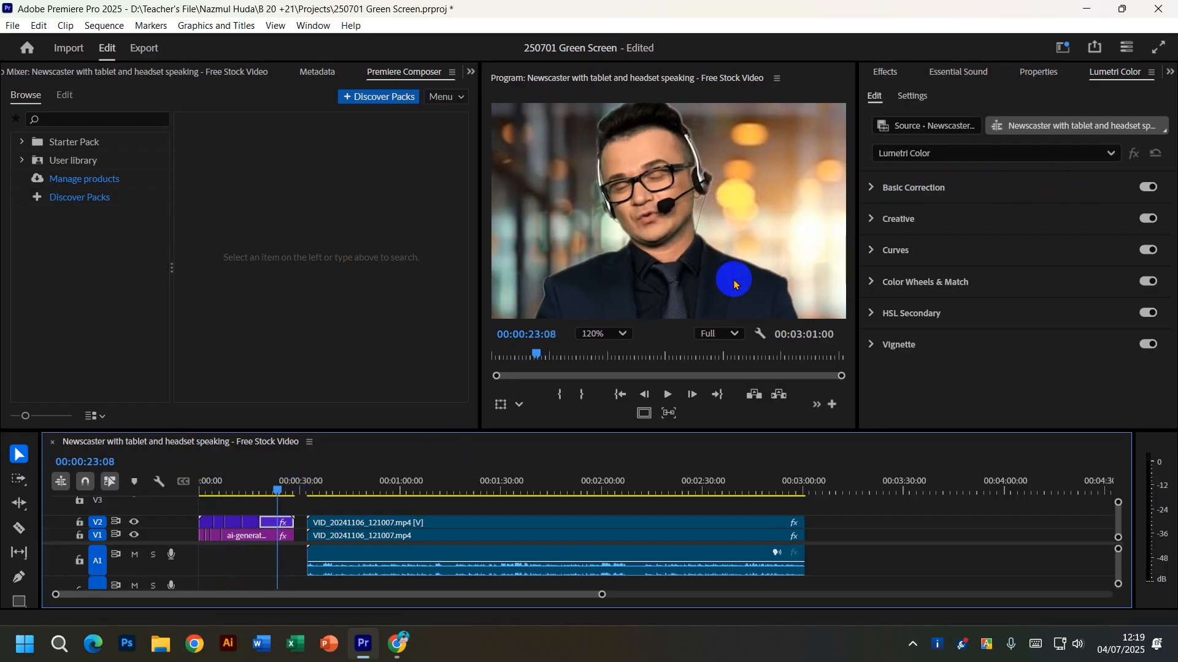
{"action": "left_click", "coordinate": [252, 527]}
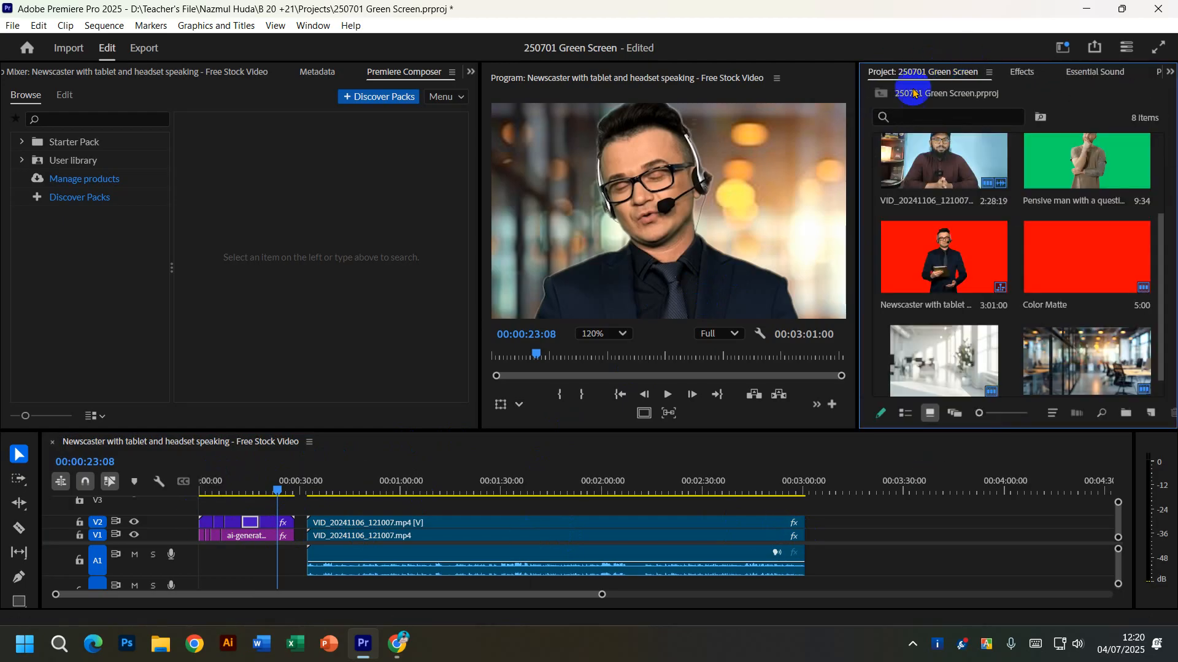
Create an adjustment layer of 1280 x 720 at 25.00 fps with square pixels in the project.
{"action": "scroll", "coordinate": [1069, 354], "scroll_direction": "down", "scroll_amount": 1}
{"action": "left_click", "coordinate": [1151, 414]}
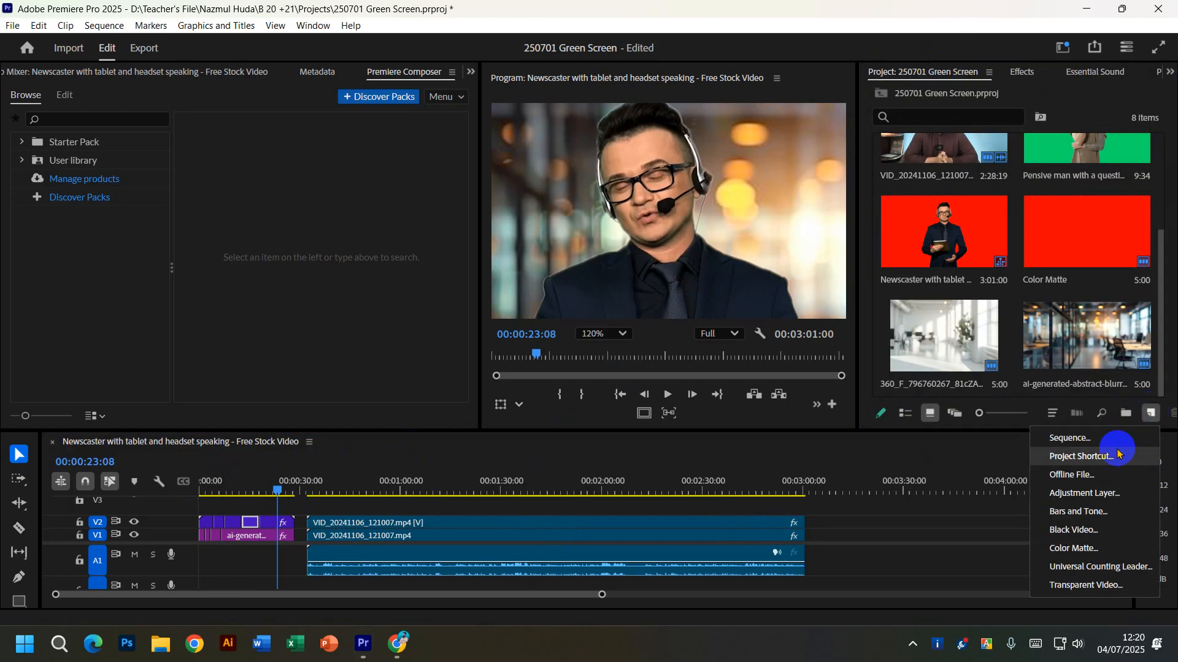
{"action": "left_click", "coordinate": [1083, 494]}
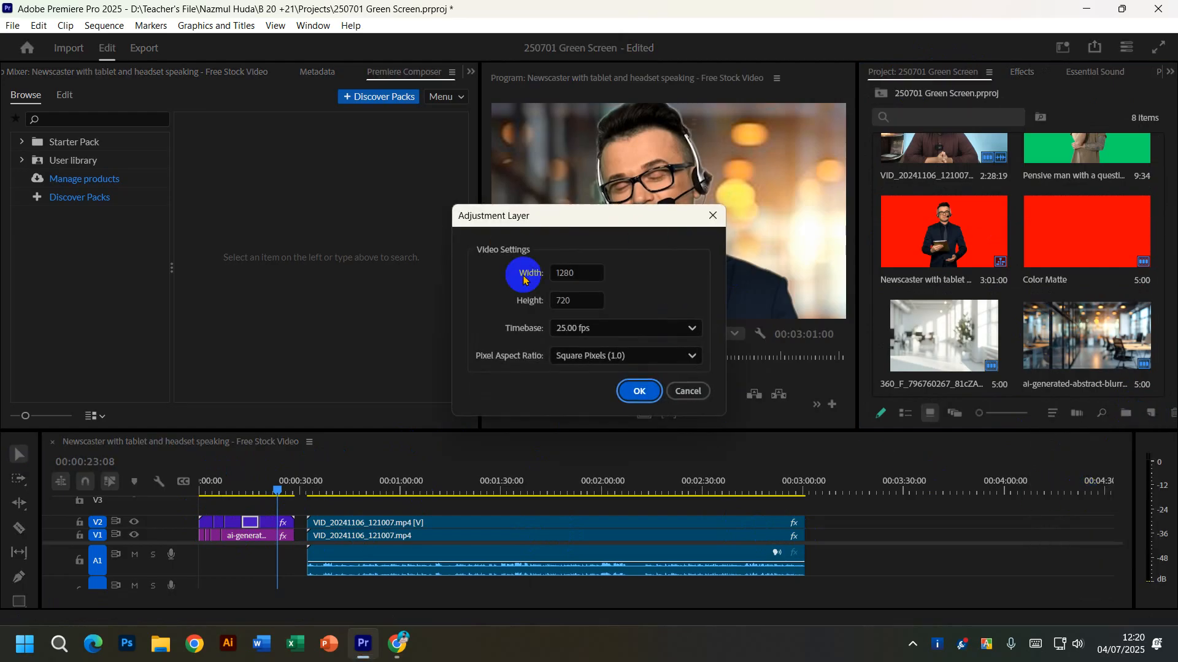
{"action": "left_click", "coordinate": [638, 390]}
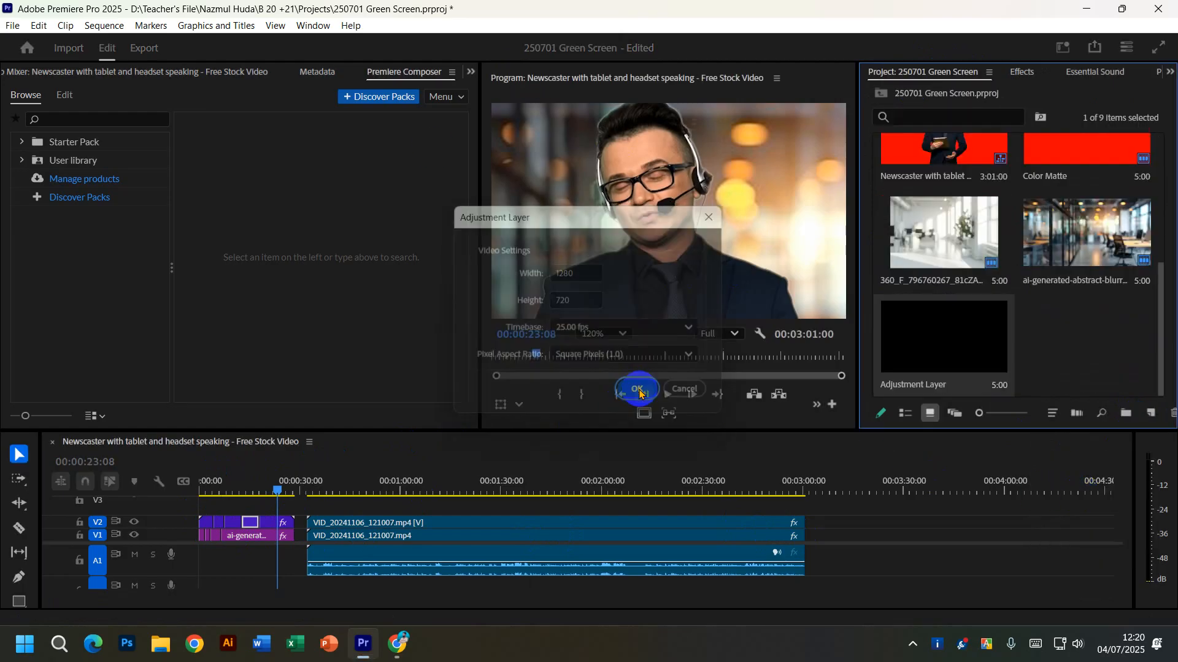
Place the adjustment layer on track V3 so that it covers all segments of the newscaster clip, and reduce the program preview to 85%.
{"action": "left_click", "coordinate": [240, 498]}
{"action": "left_click_drag", "start_coordinate": [248, 506], "coordinate": [200, 501]}
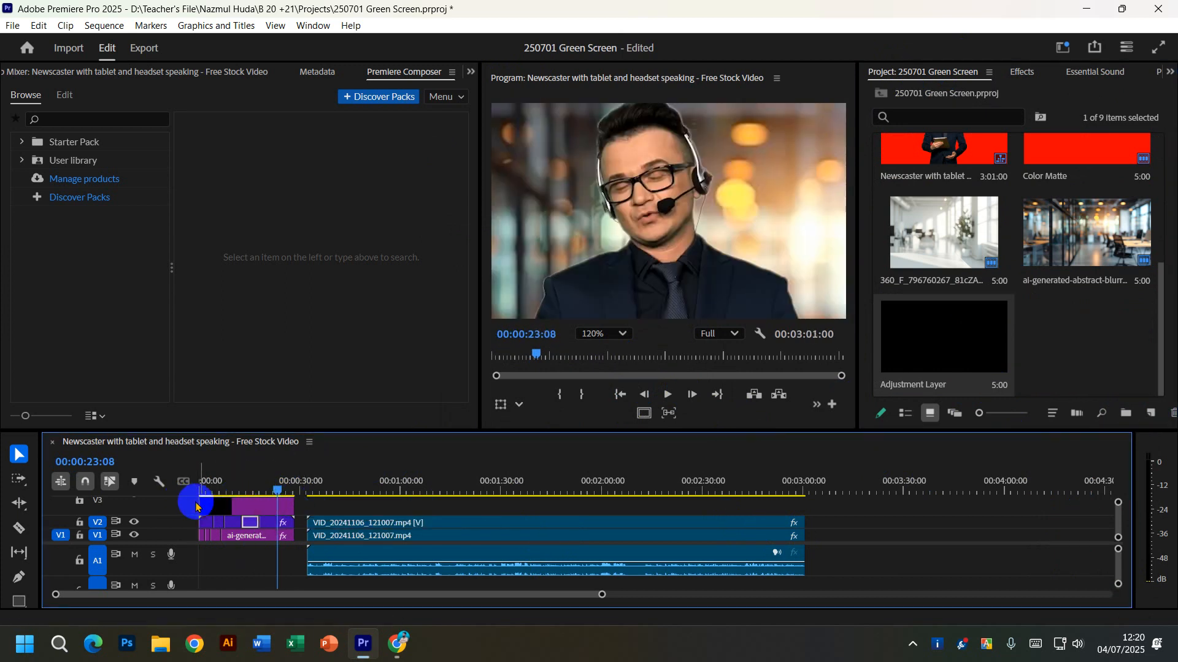
{"action": "left_click", "coordinate": [267, 509]}
{"action": "scroll", "coordinate": [628, 150], "scroll_direction": "down", "scroll_amount": 4}
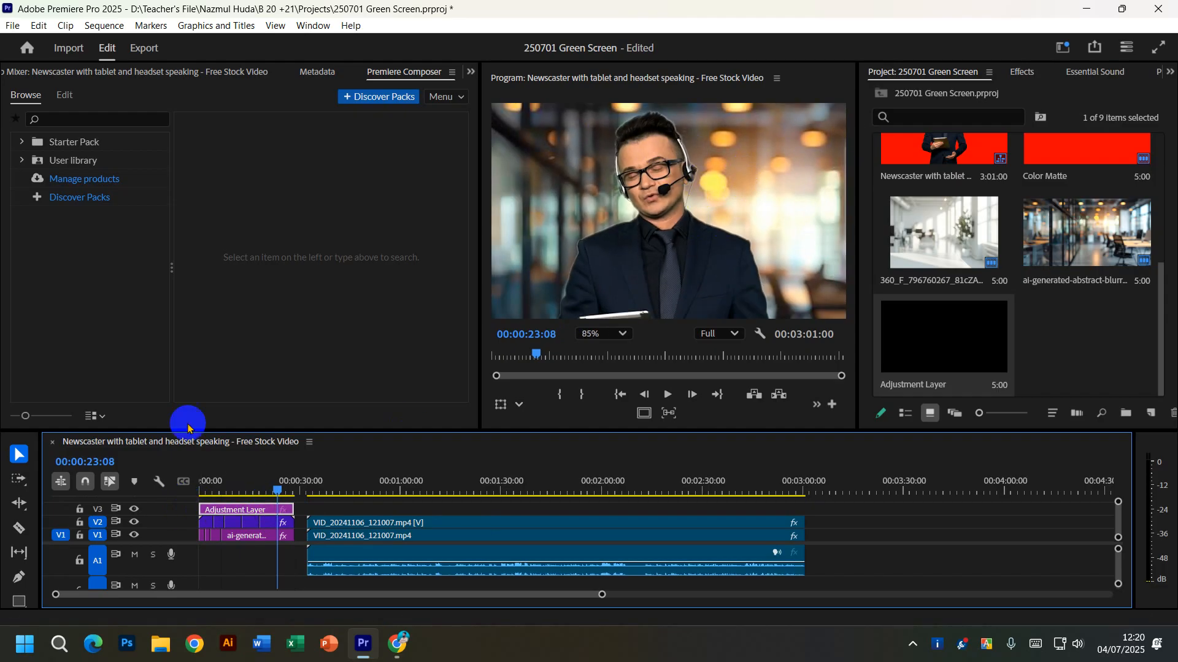
Open the Lumetri Color controls for the adjustment layer and expand Basic Correction.
{"action": "left_click", "coordinate": [1023, 71]}
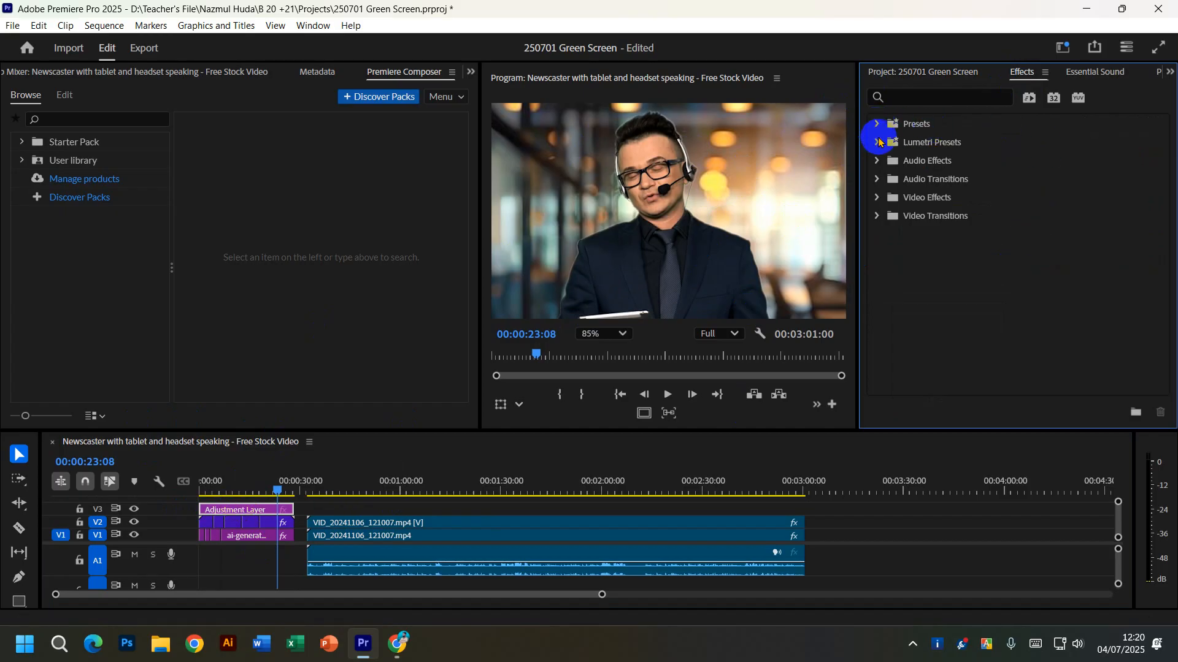
{"action": "left_click", "coordinate": [1083, 72]}
{"action": "left_click", "coordinate": [1083, 72]}
{"action": "left_click", "coordinate": [1081, 73]}
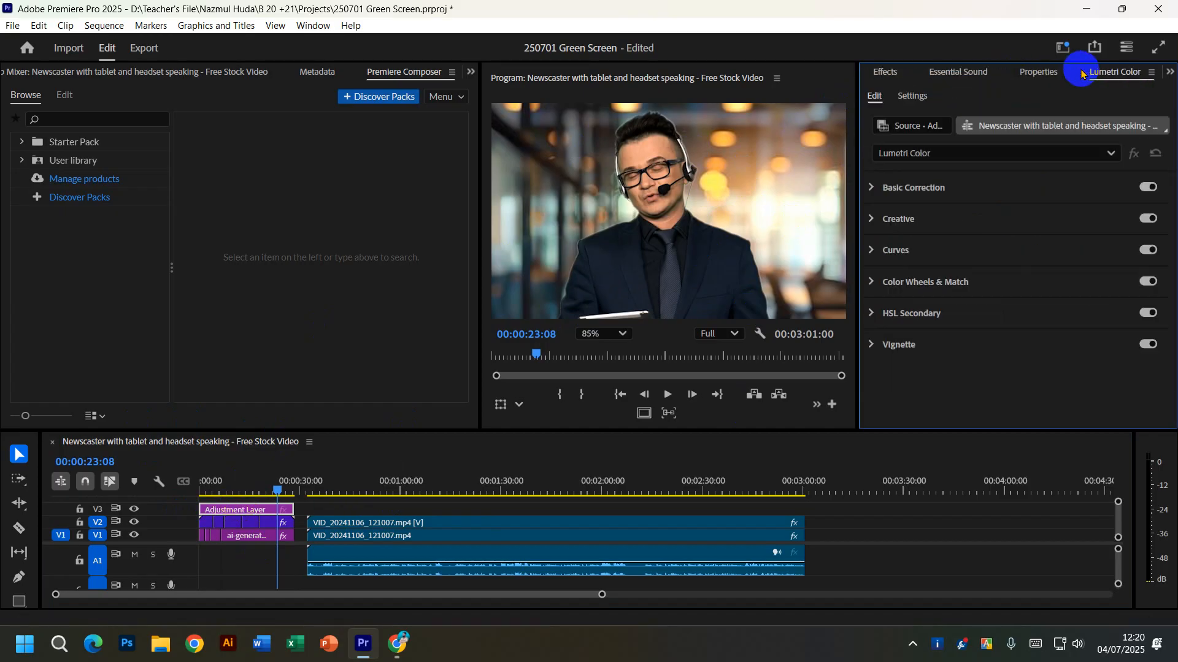
{"action": "left_click", "coordinate": [872, 188]}
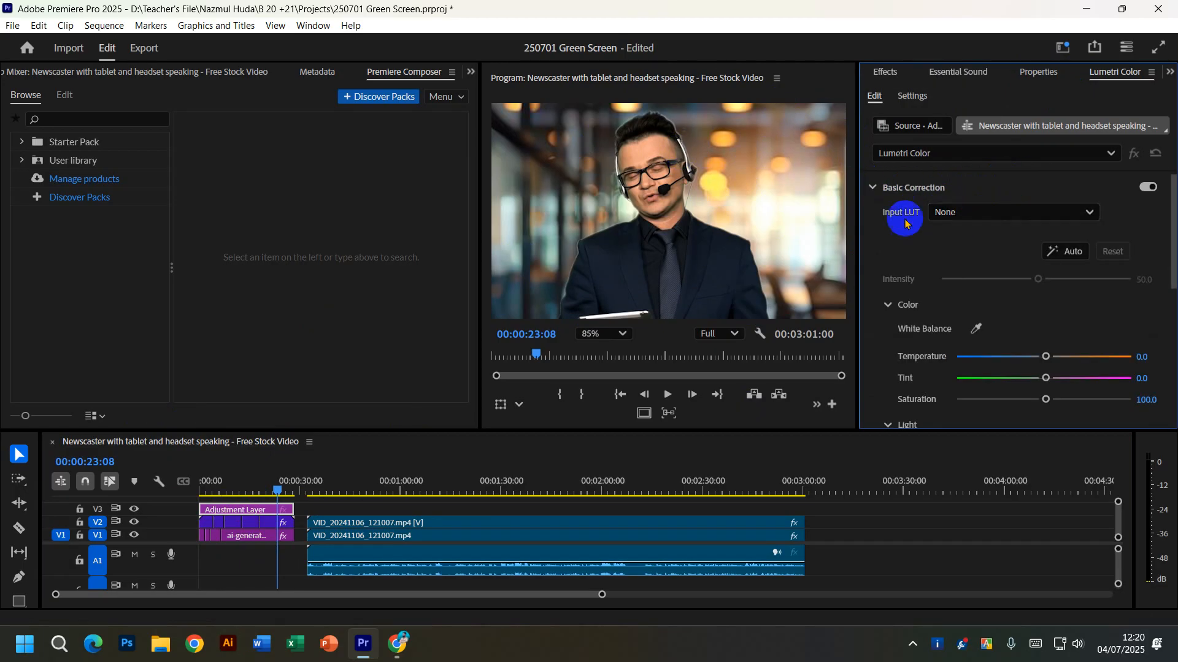
Restore the automatic Basic Correction values on the adjustment layer, inspect the face at 185%, and reset the Lumetri effect.
{"action": "scroll", "coordinate": [904, 218], "scroll_direction": "down", "scroll_amount": 1}
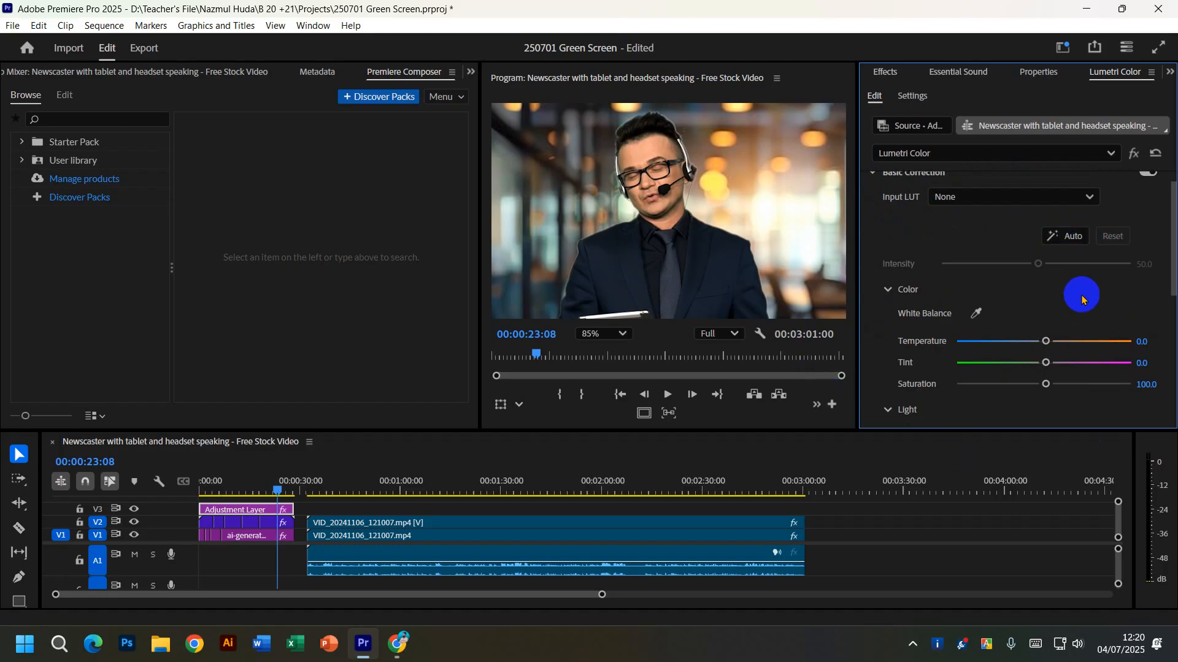
{"action": "scroll", "coordinate": [1079, 293], "scroll_direction": "down", "scroll_amount": 3}
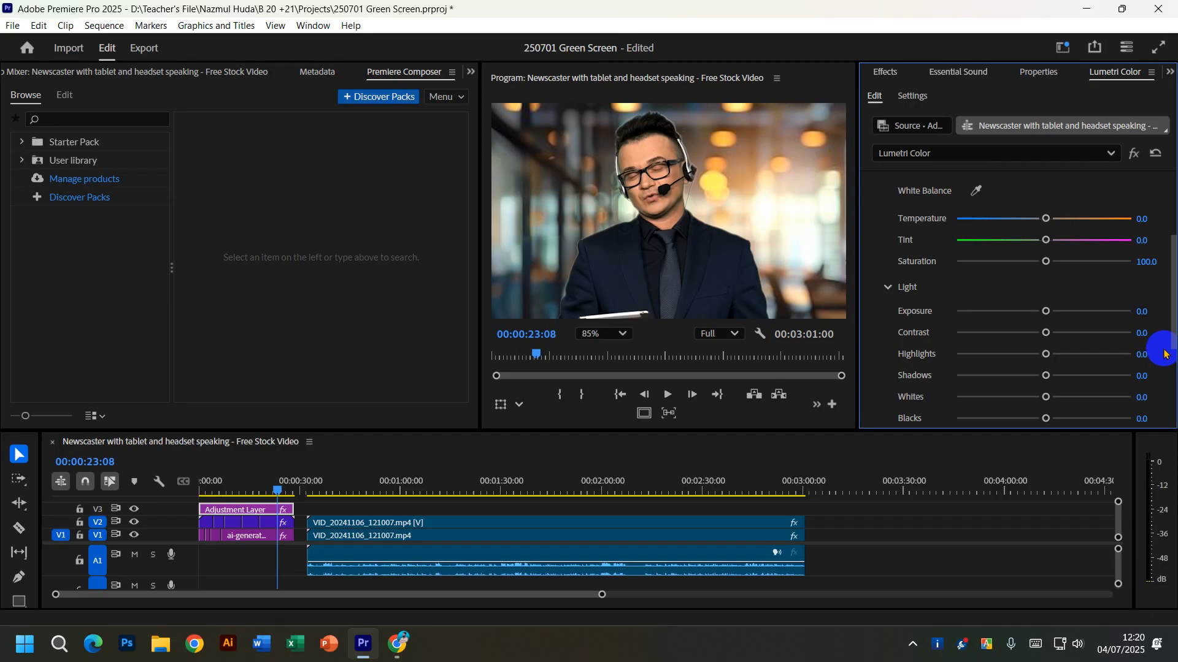
{"action": "scroll", "coordinate": [1164, 353], "scroll_direction": "down", "scroll_amount": 1}
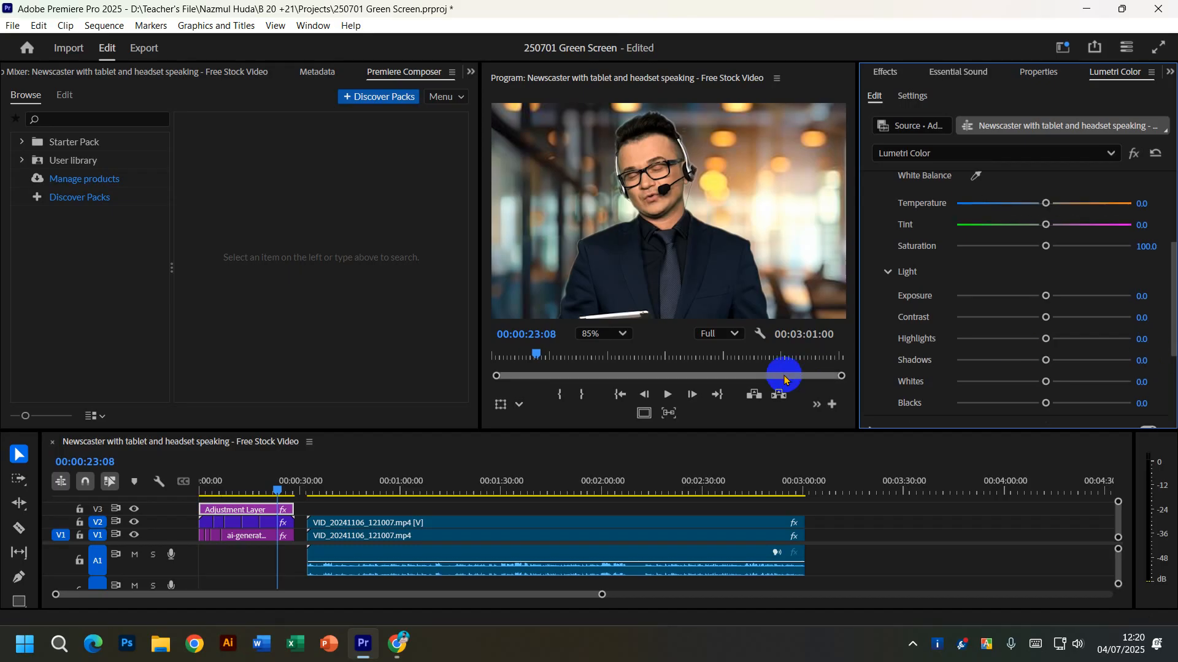
{"action": "key", "text": "ctrl+z"}
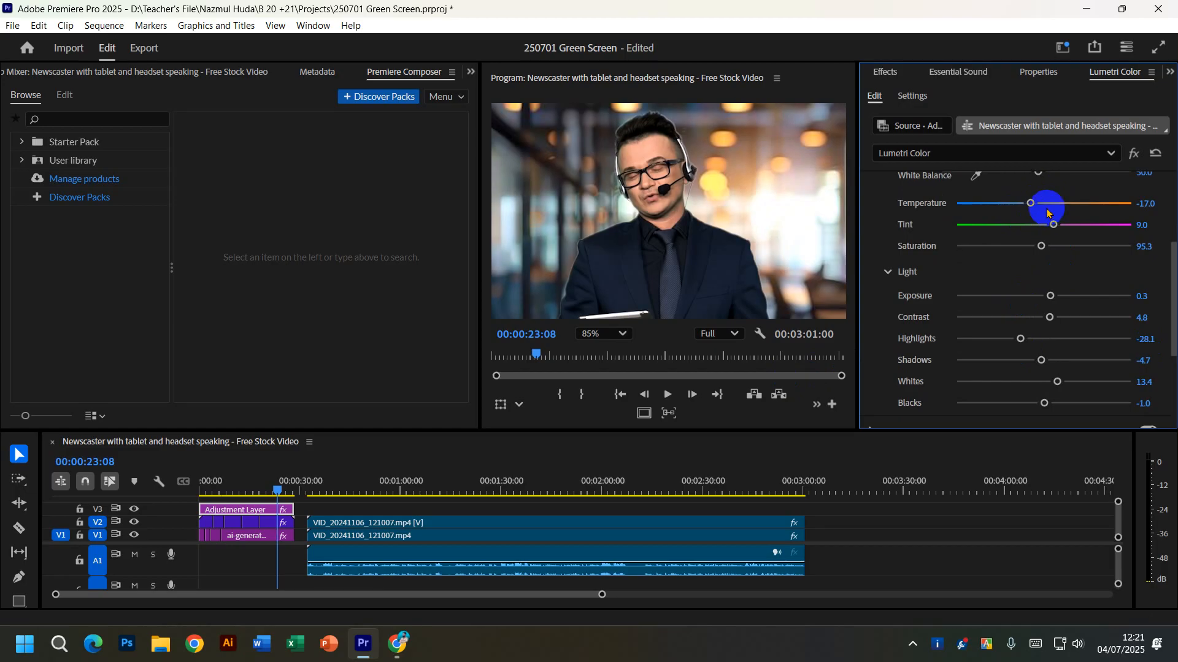
{"action": "scroll", "coordinate": [1156, 302], "scroll_direction": "up", "scroll_amount": 3}
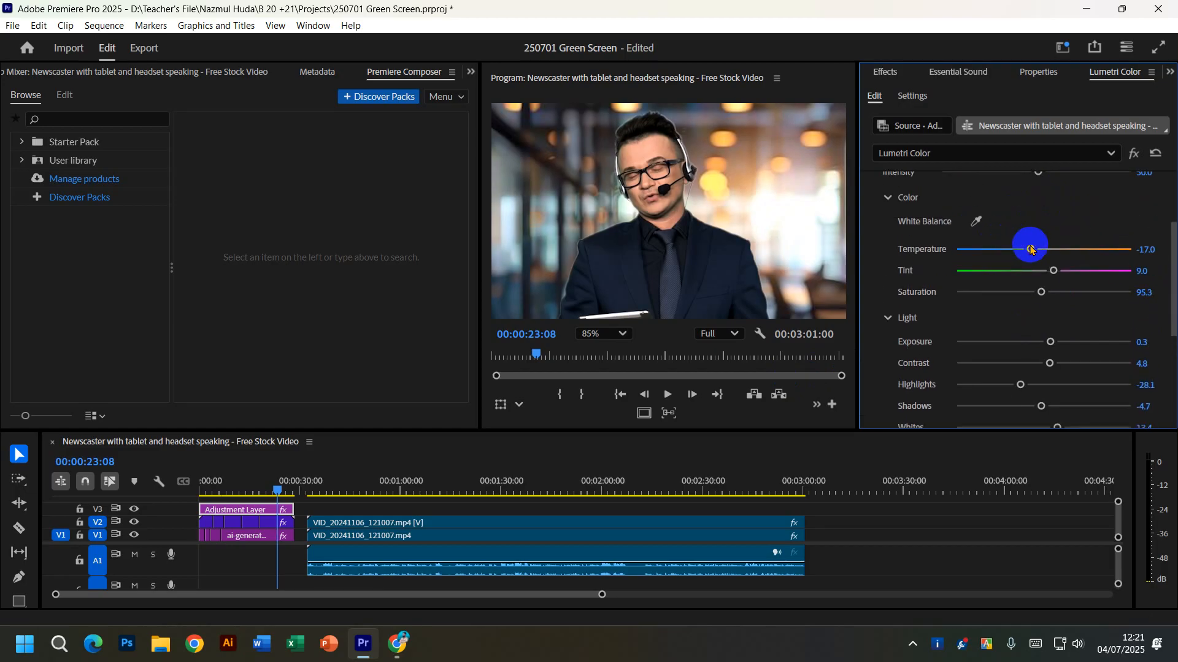
{"action": "scroll", "coordinate": [1030, 312], "scroll_direction": "down", "scroll_amount": 1}
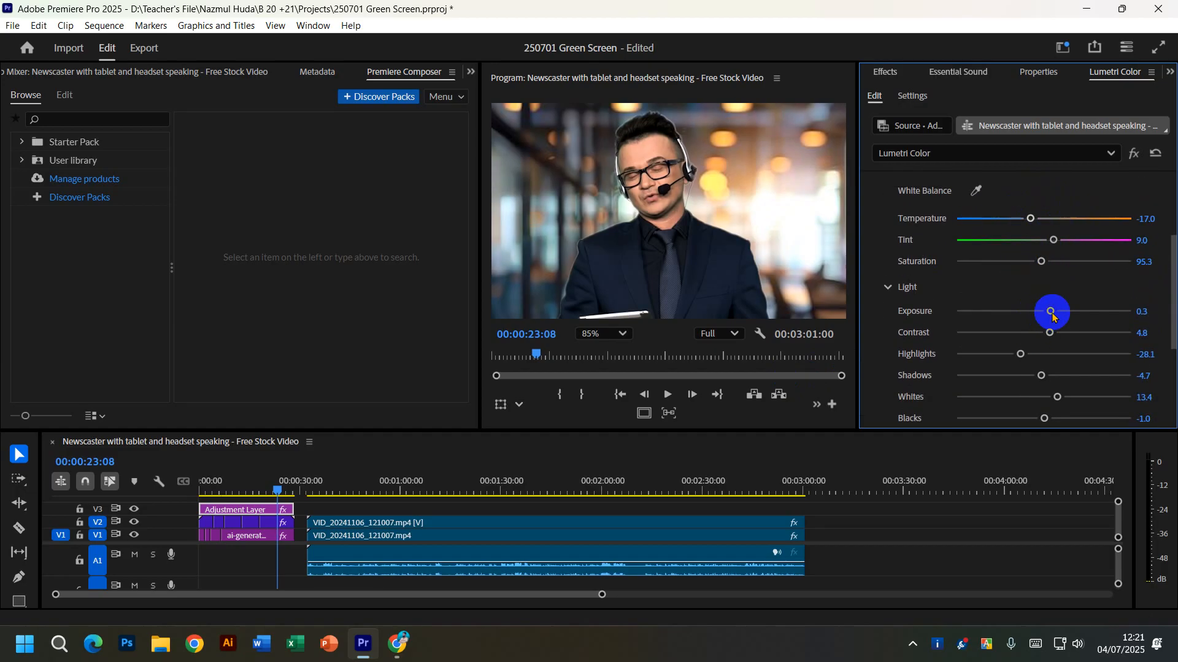
{"action": "scroll", "coordinate": [1052, 392], "scroll_direction": "down", "scroll_amount": 2}
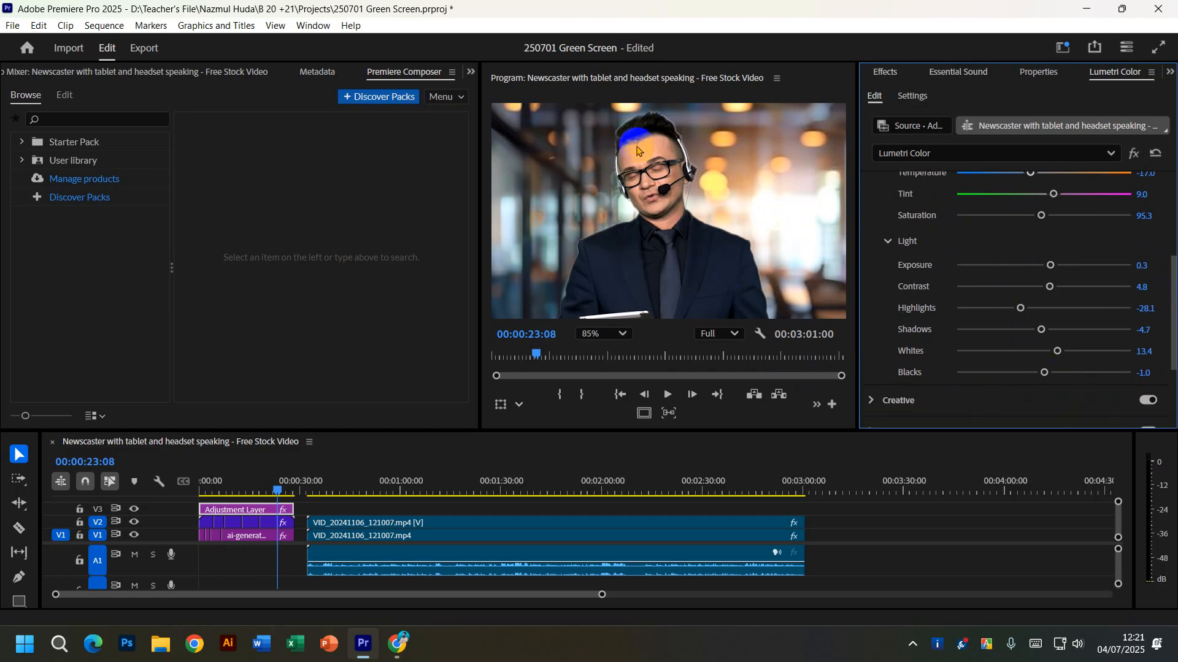
{"action": "scroll", "coordinate": [669, 150], "scroll_direction": "up", "scroll_amount": 5}
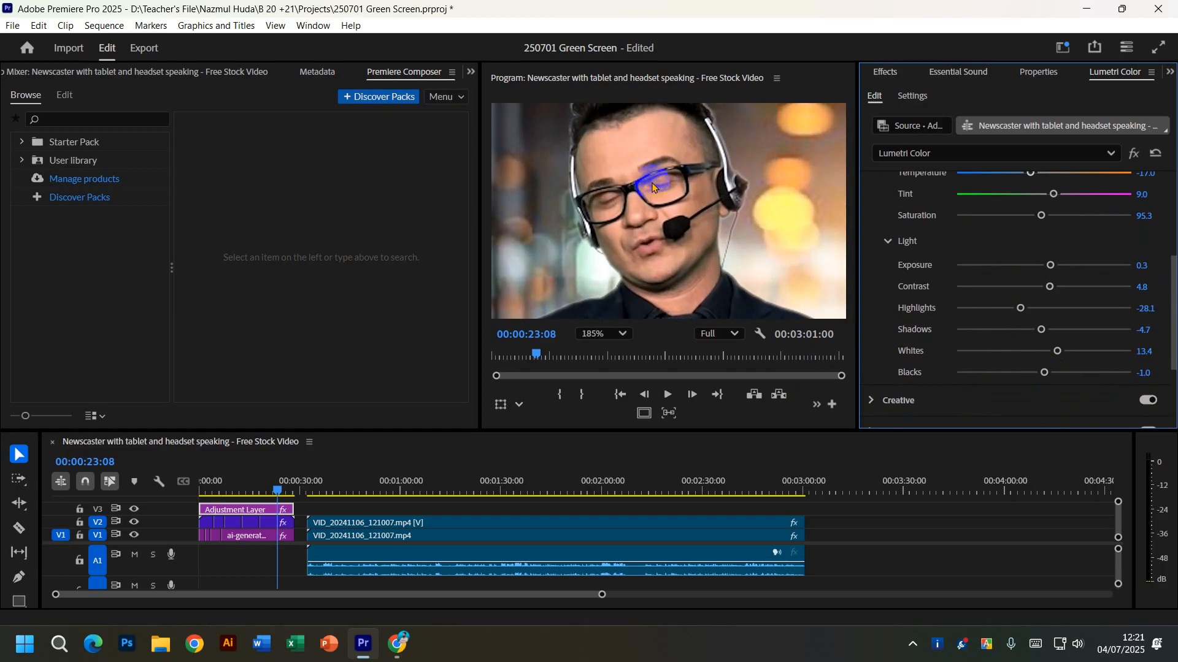
{"action": "left_click", "coordinate": [1156, 153]}
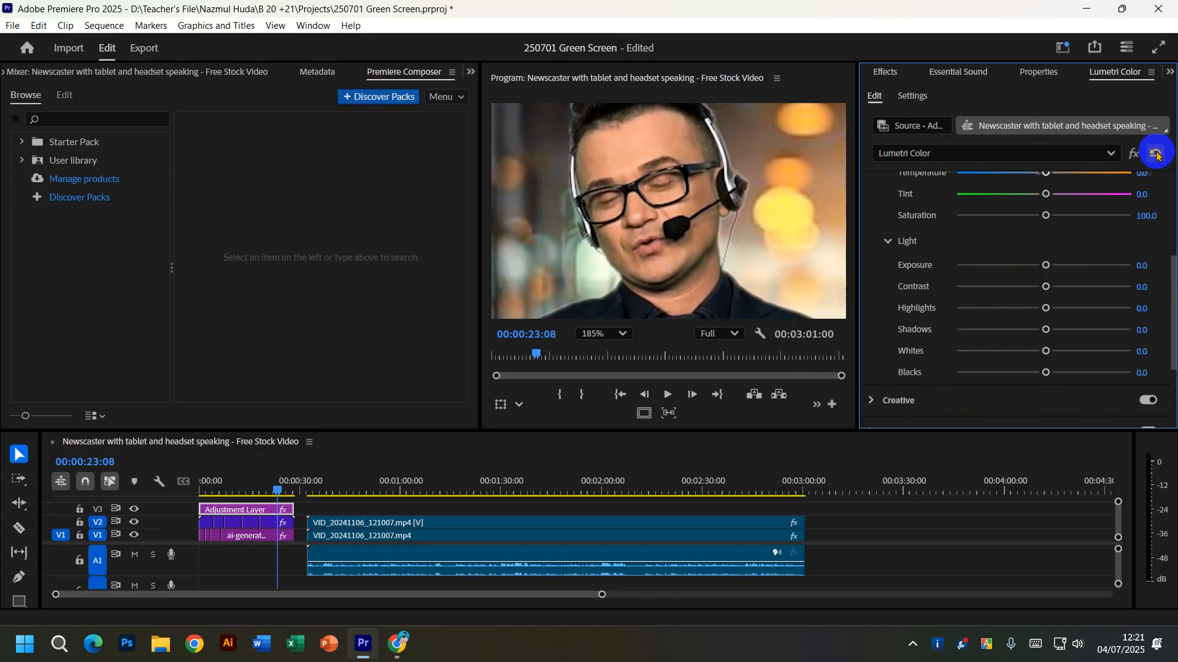
{"action": "scroll", "coordinate": [1080, 227], "scroll_direction": "up", "scroll_amount": 3}
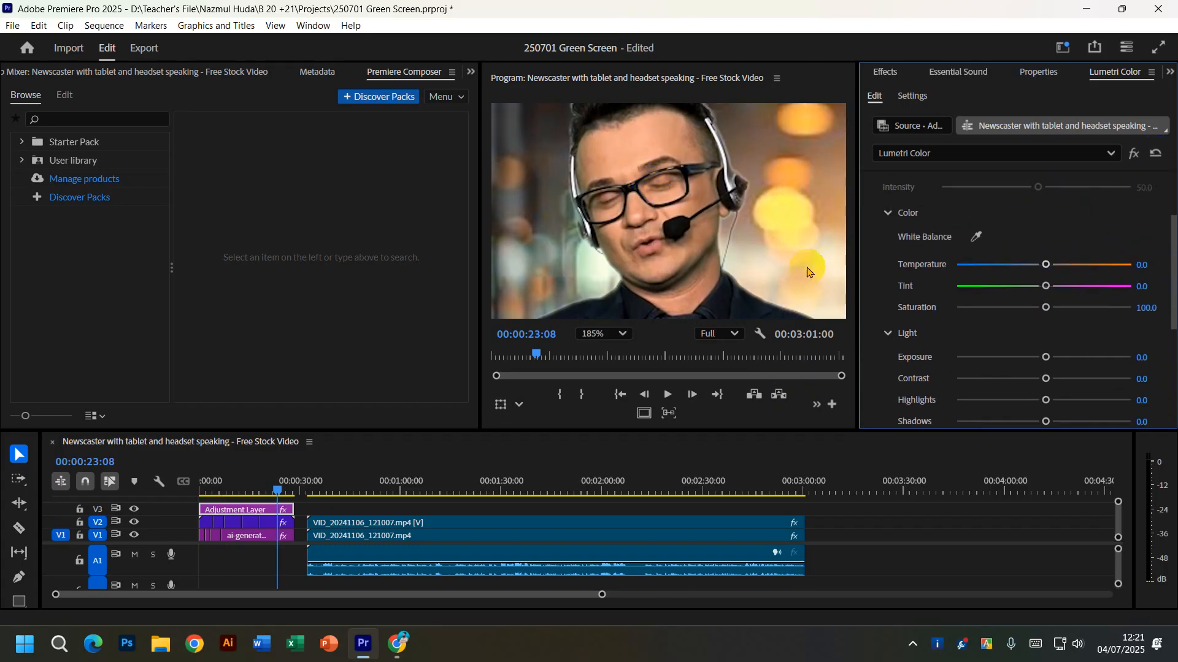
{"action": "scroll", "coordinate": [1030, 248], "scroll_direction": "up", "scroll_amount": 2}
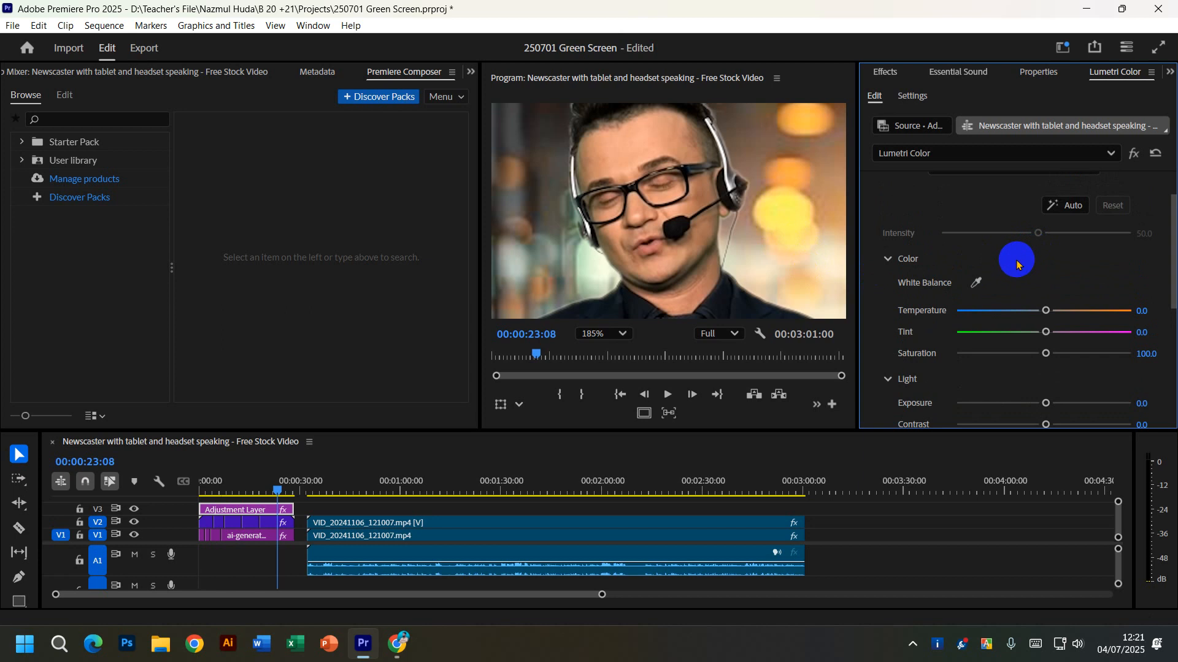
{"action": "scroll", "coordinate": [1016, 268], "scroll_direction": "up", "scroll_amount": 2}
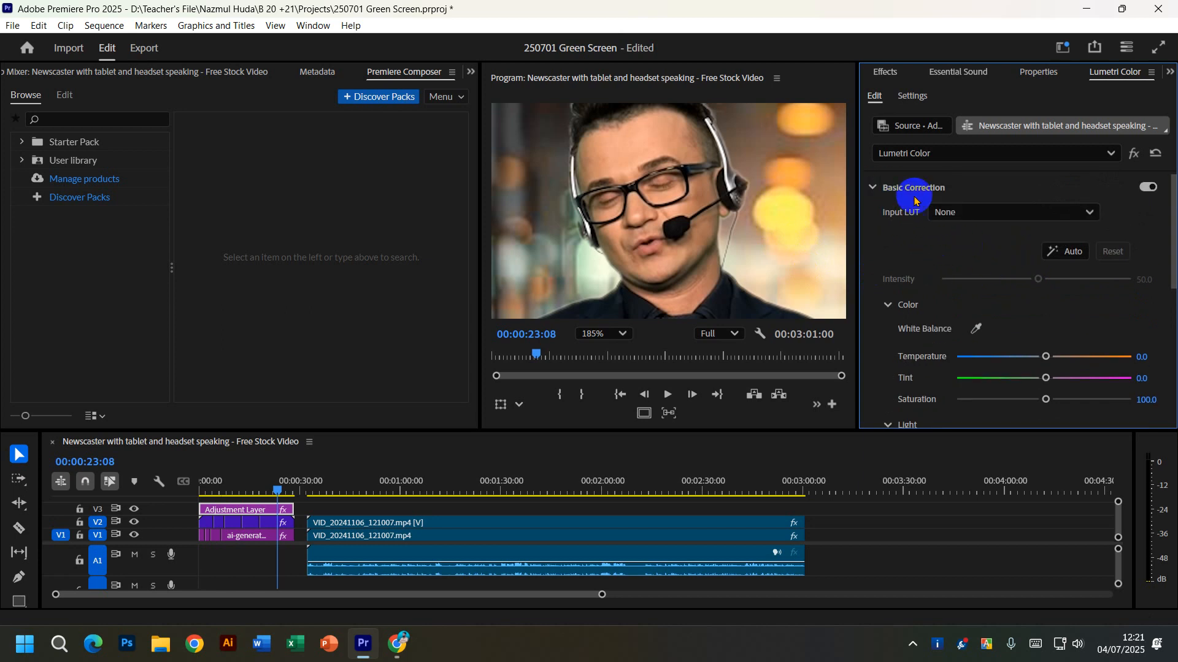
{"action": "scroll", "coordinate": [914, 233], "scroll_direction": "down", "scroll_amount": 1}
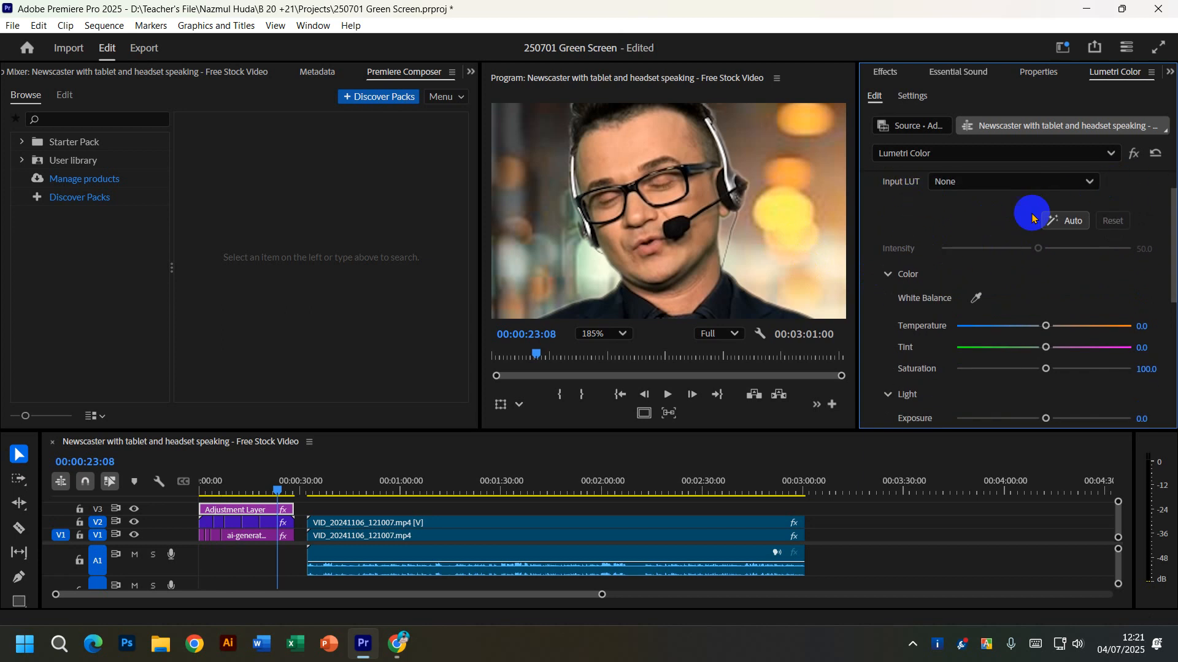
Examine the newscaster's face, jacket and background in the program preview at close-up and full-frame magnifications.
{"action": "scroll", "coordinate": [1018, 230], "scroll_direction": "down", "scroll_amount": 1}
{"action": "scroll", "coordinate": [900, 265], "scroll_direction": "down", "scroll_amount": 2}
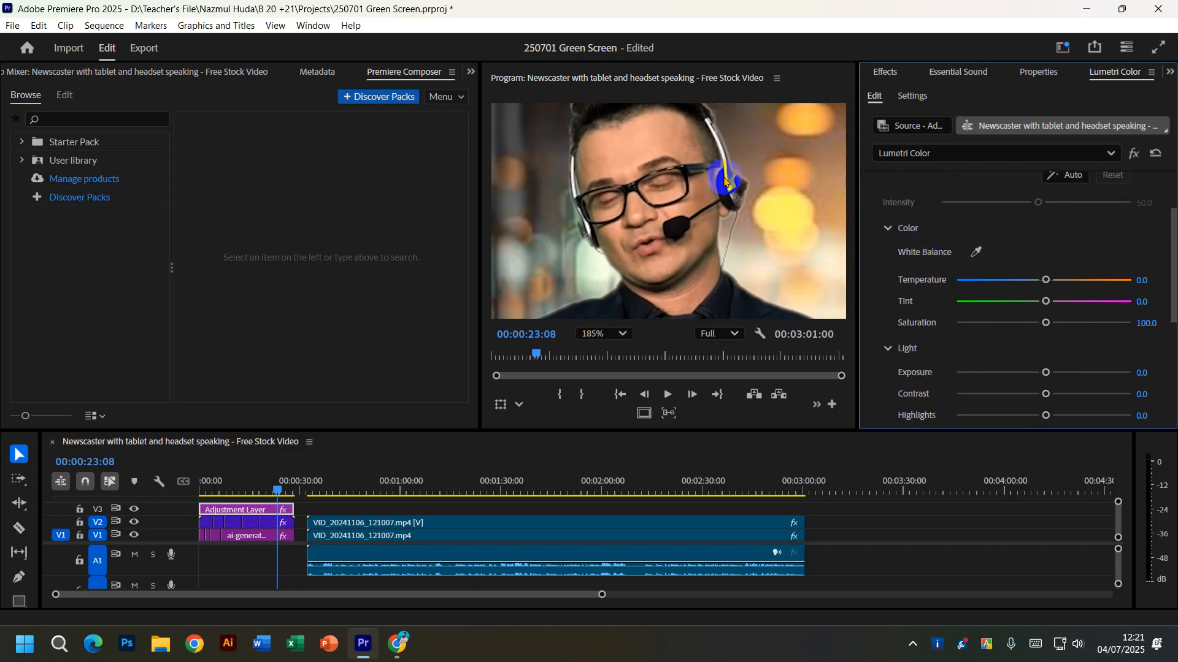
{"action": "scroll", "coordinate": [682, 184], "scroll_direction": "down", "scroll_amount": 3}
{"action": "scroll", "coordinate": [683, 193], "scroll_direction": "up", "scroll_amount": 1}
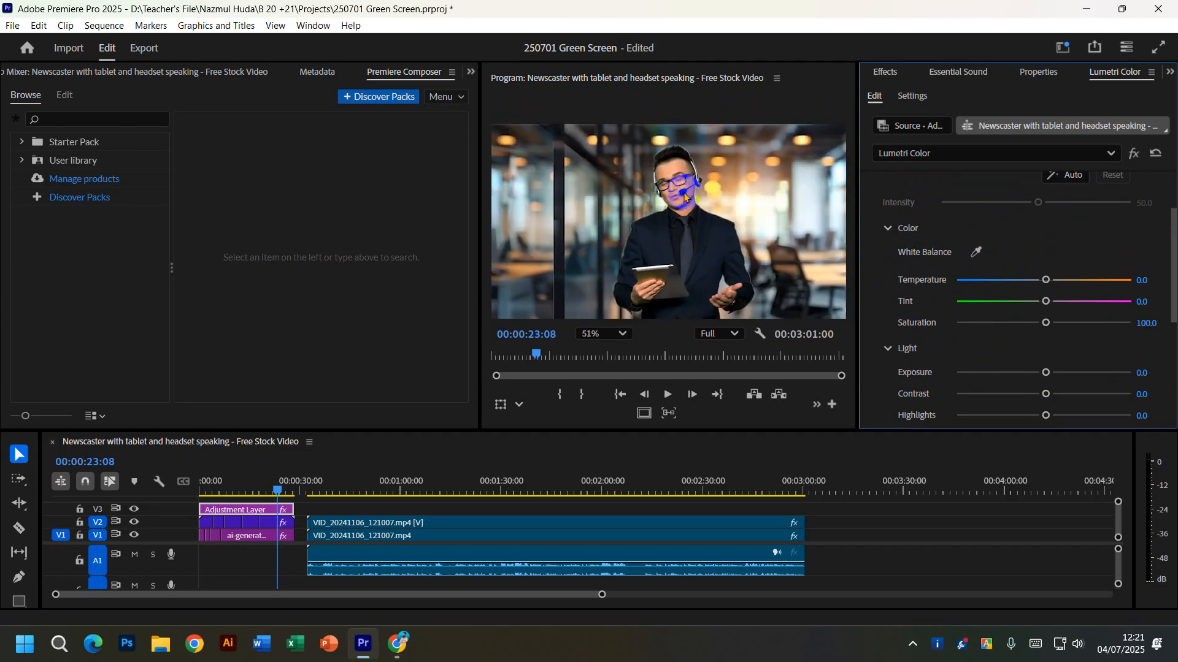
{"action": "scroll", "coordinate": [675, 241], "scroll_direction": "up", "scroll_amount": 3}
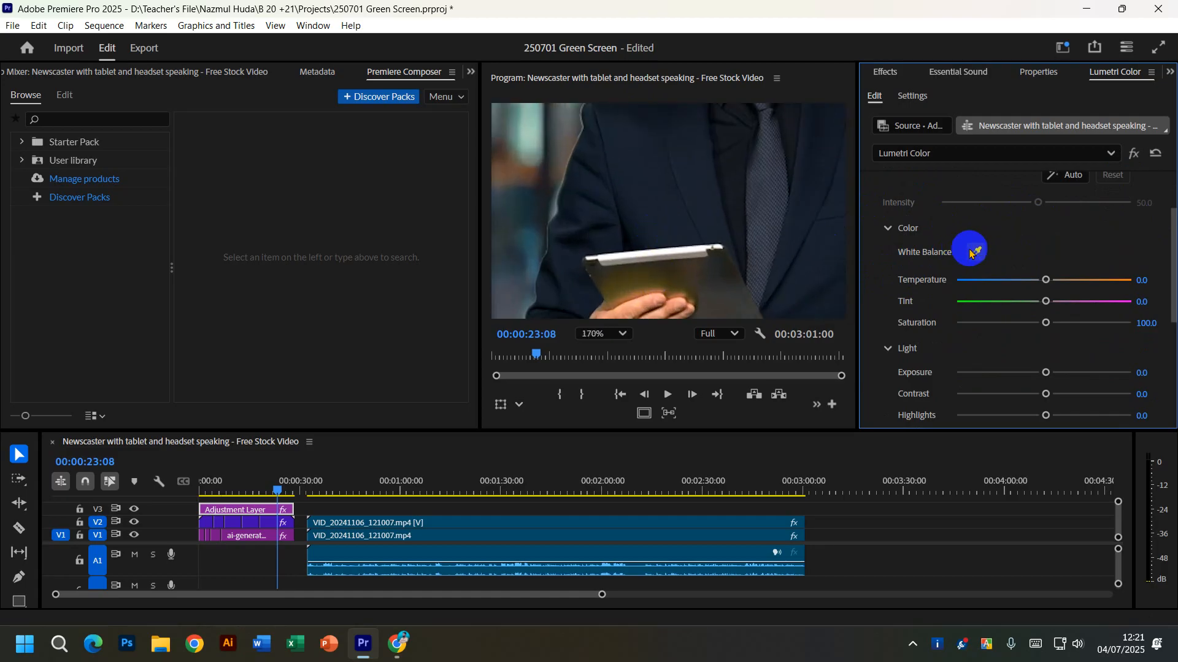
{"action": "scroll", "coordinate": [549, 216], "scroll_direction": "down", "scroll_amount": 3}
{"action": "scroll", "coordinate": [707, 134], "scroll_direction": "up", "scroll_amount": 1}
{"action": "left_click_drag", "start_coordinate": [705, 130], "coordinate": [710, 219]}
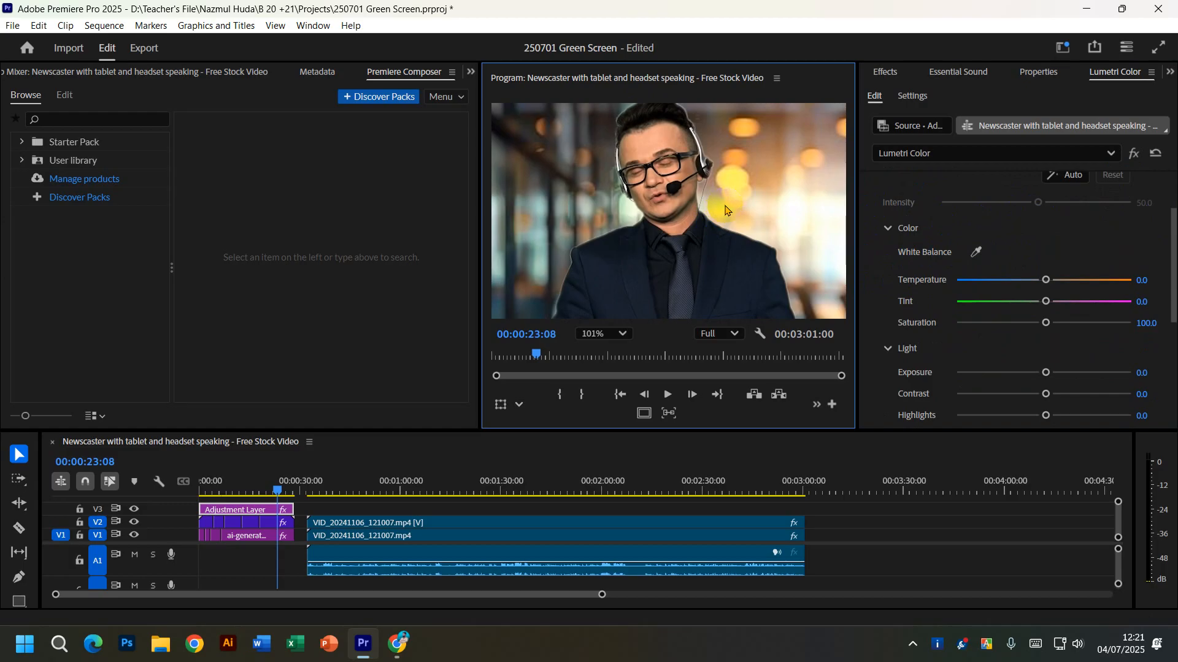
{"action": "scroll", "coordinate": [726, 210], "scroll_direction": "down", "scroll_amount": 2}
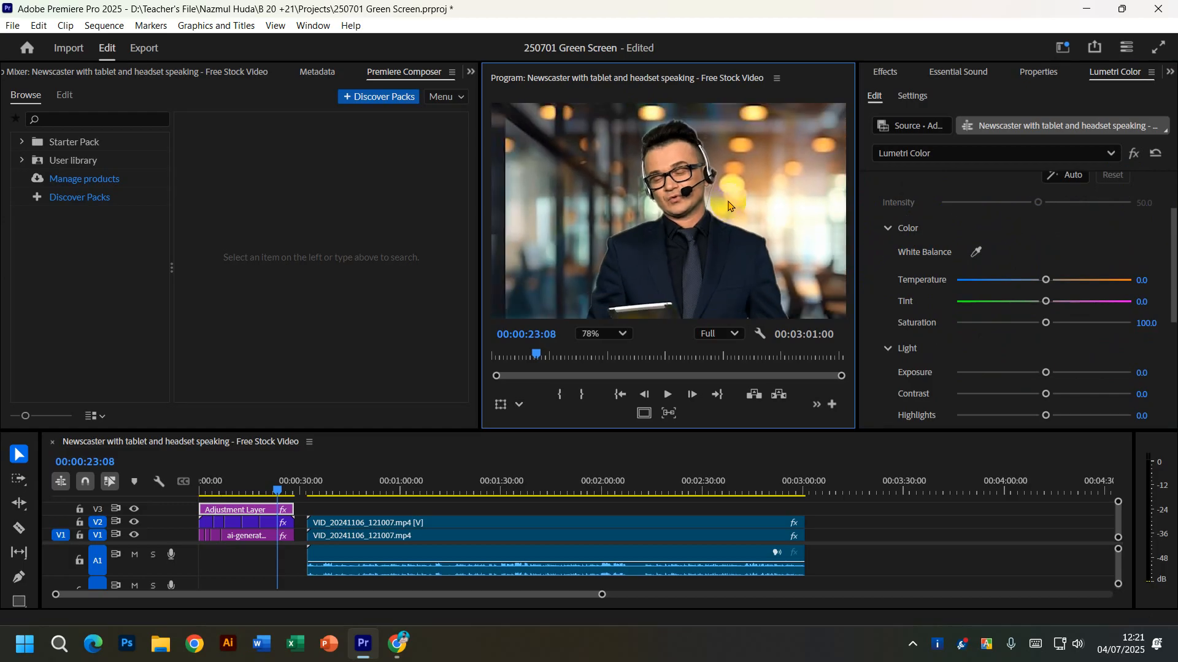
{"action": "left_click_drag", "start_coordinate": [729, 202], "coordinate": [731, 234]}
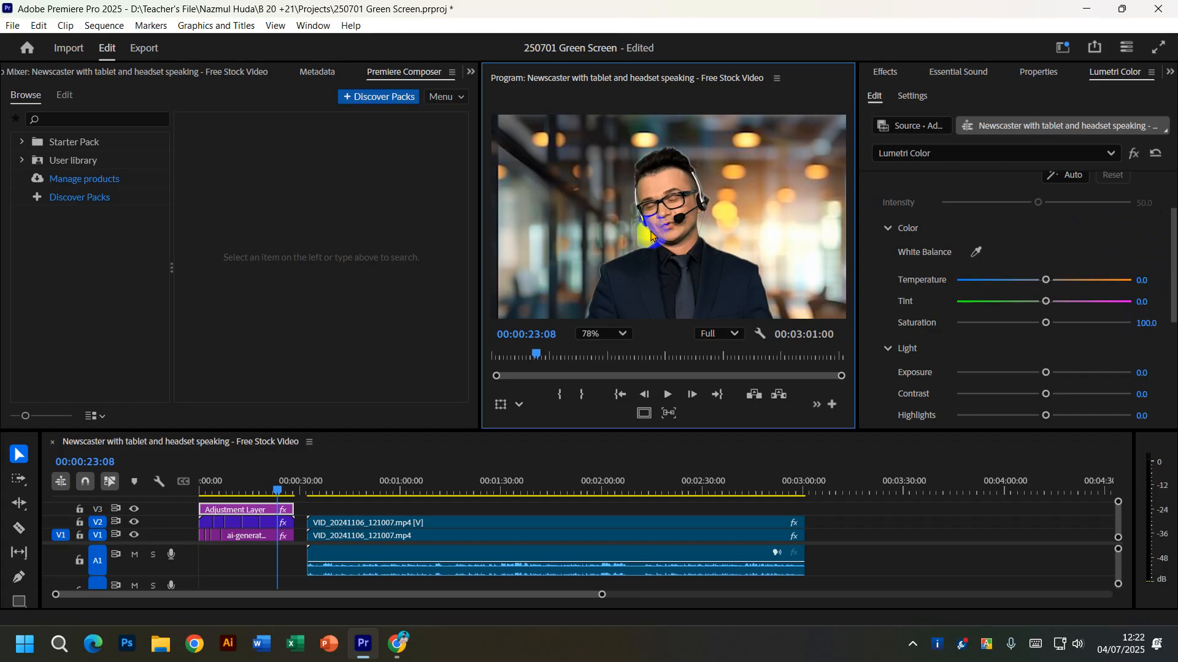
Switch to the color-grading presentation in Canva, view the checkerboard shadow illusion on page 19, and return to Premiere Pro.
{"action": "mouse_move", "coordinate": [397, 643]}
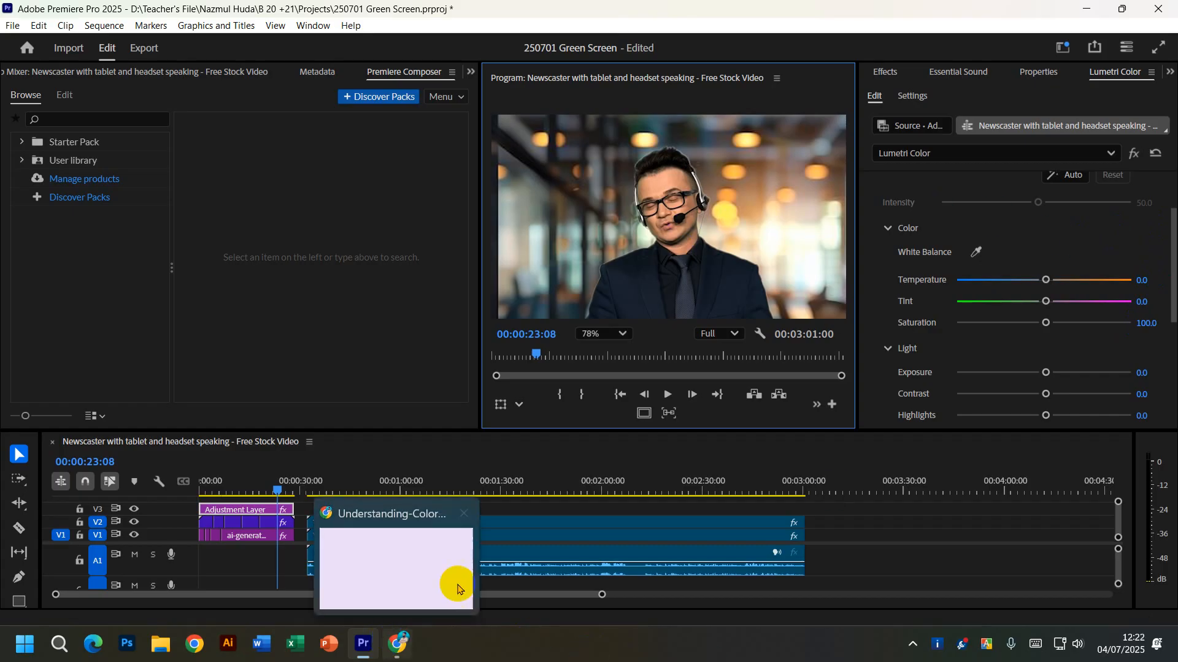
{"action": "left_click", "coordinate": [440, 538]}
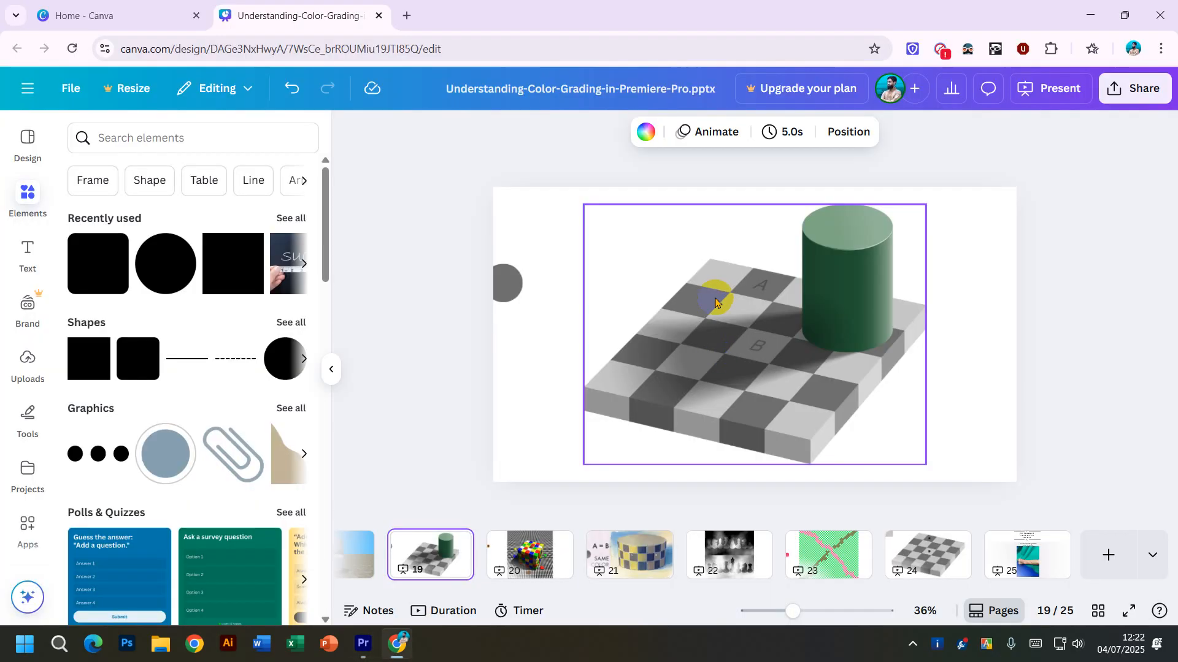
{"action": "left_click", "coordinate": [1090, 15]}
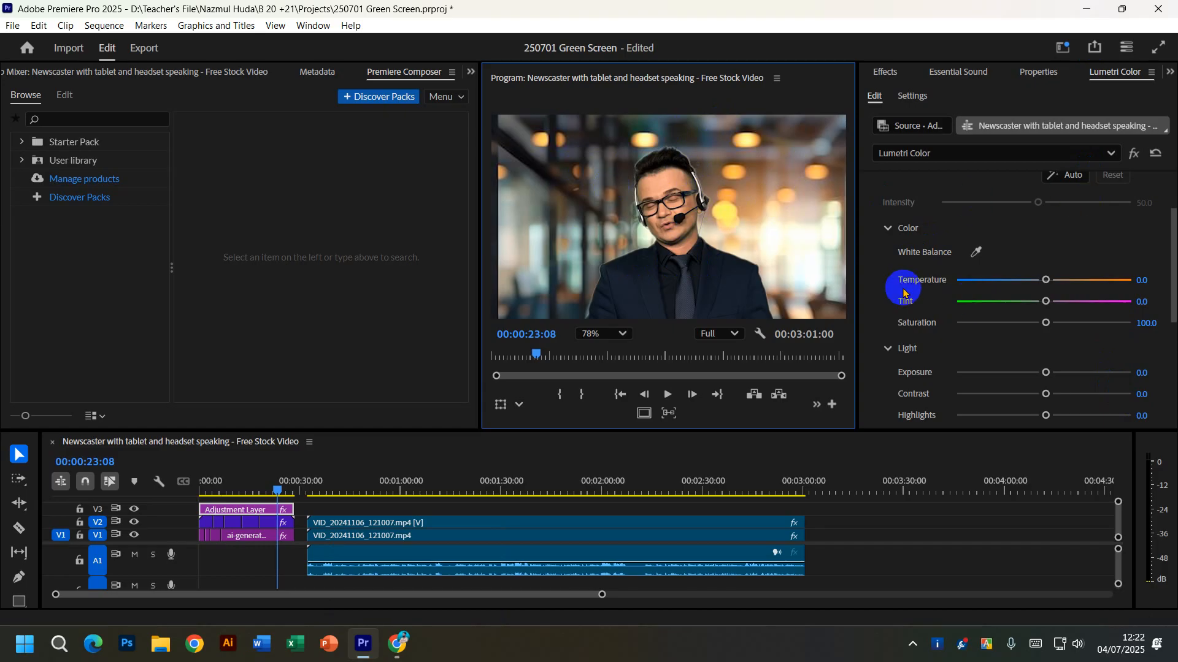
Try the adjustment layer's color temperature at both extremes, -100 and 100, and compare the looks on the full frame.
{"action": "key", "text": "equal"}
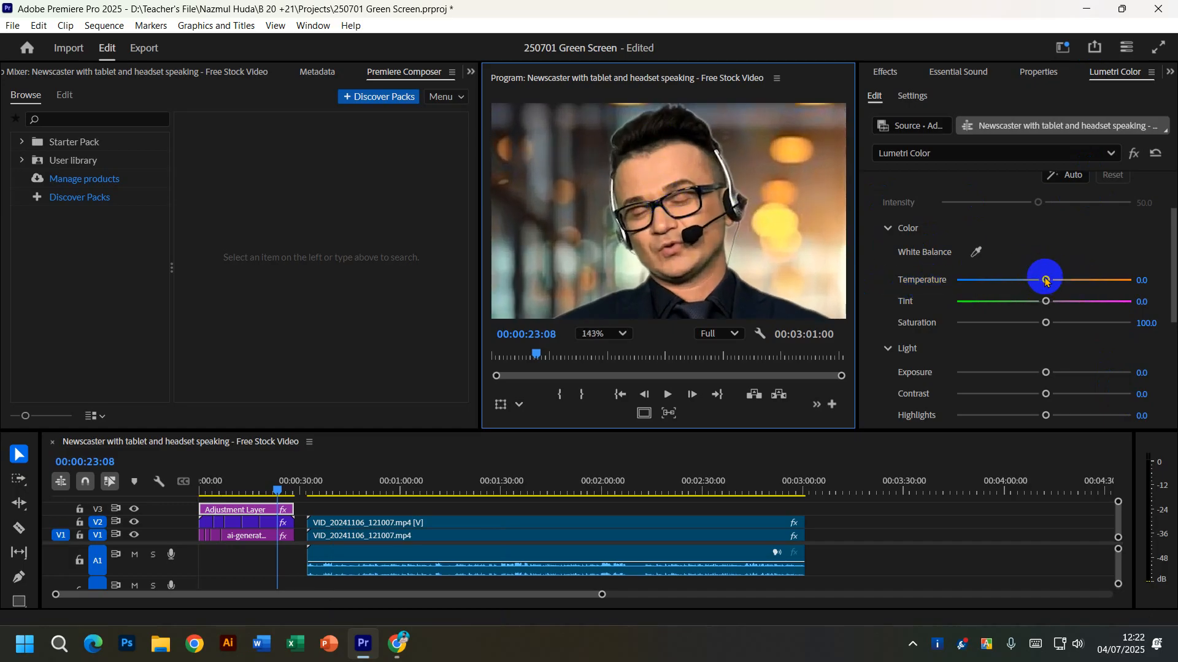
{"action": "left_click_drag", "start_coordinate": [1046, 281], "coordinate": [907, 279]}
{"action": "scroll", "coordinate": [709, 216], "scroll_direction": "down", "scroll_amount": 5}
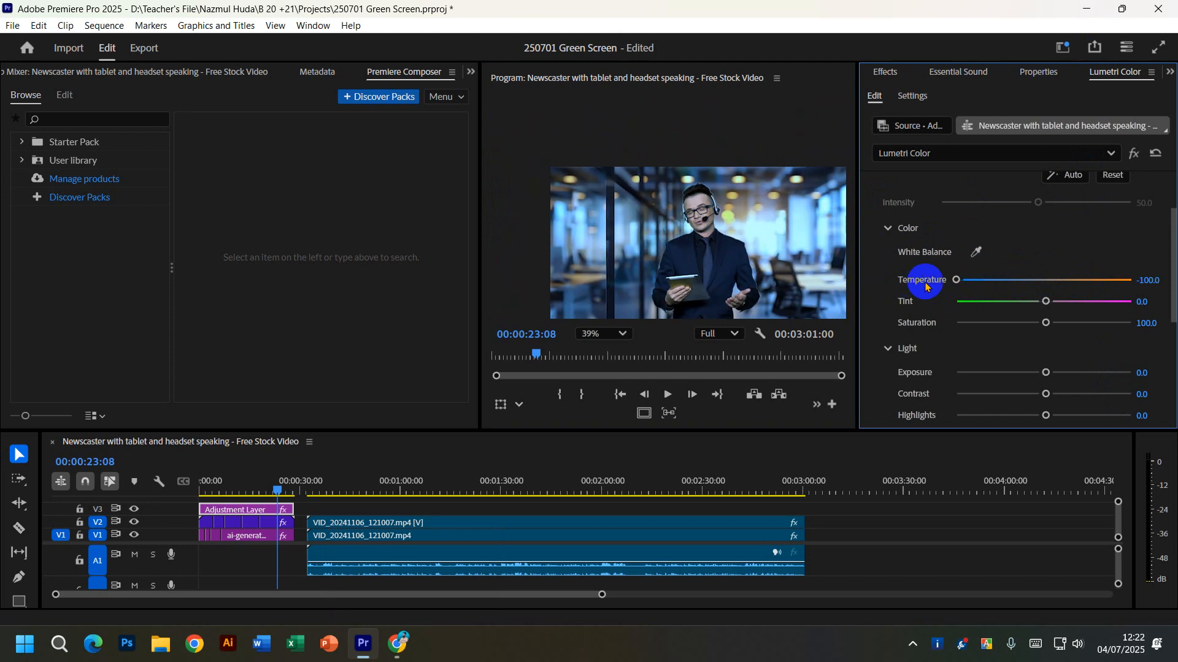
{"action": "left_click", "coordinate": [950, 281]}
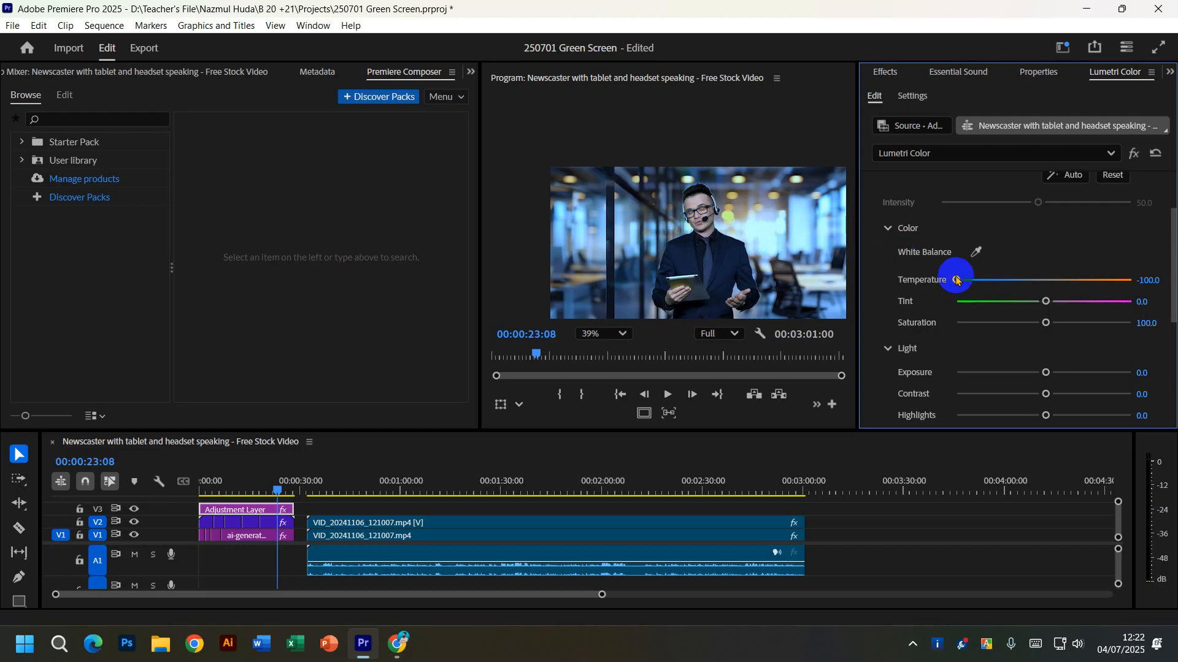
{"action": "left_click_drag", "start_coordinate": [957, 280], "coordinate": [1168, 281]}
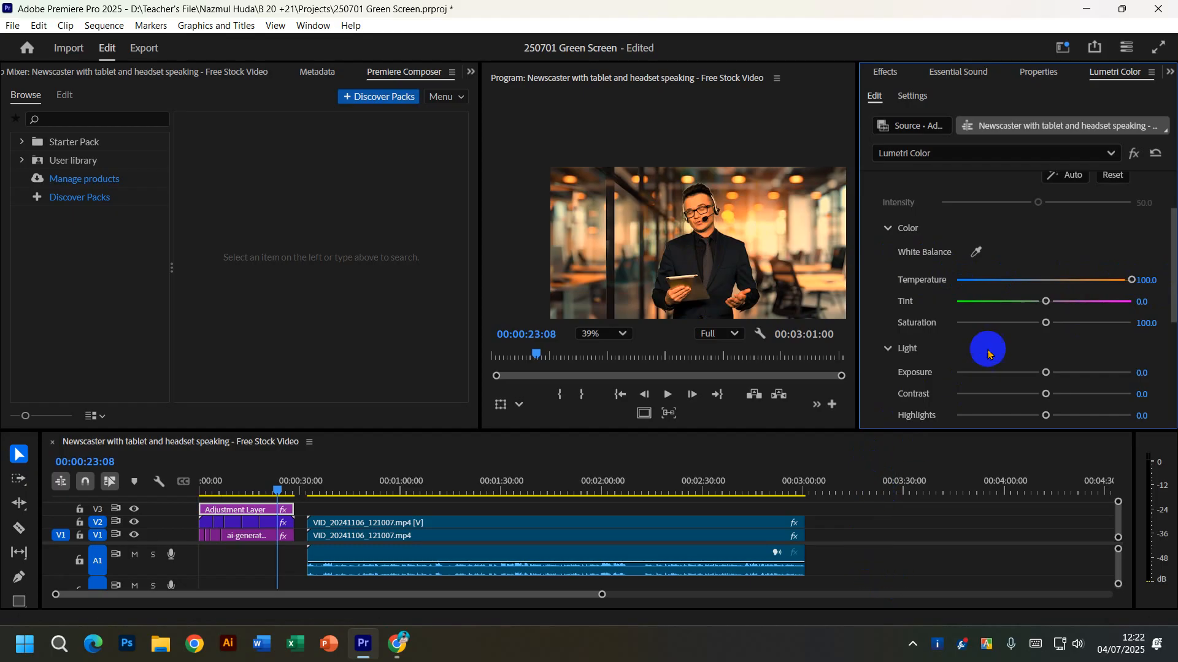
Set the adjustment layer's color temperature to -17.0, judging the newscaster's skin tone in a close-up preview.
{"action": "left_click", "coordinate": [1037, 281]}
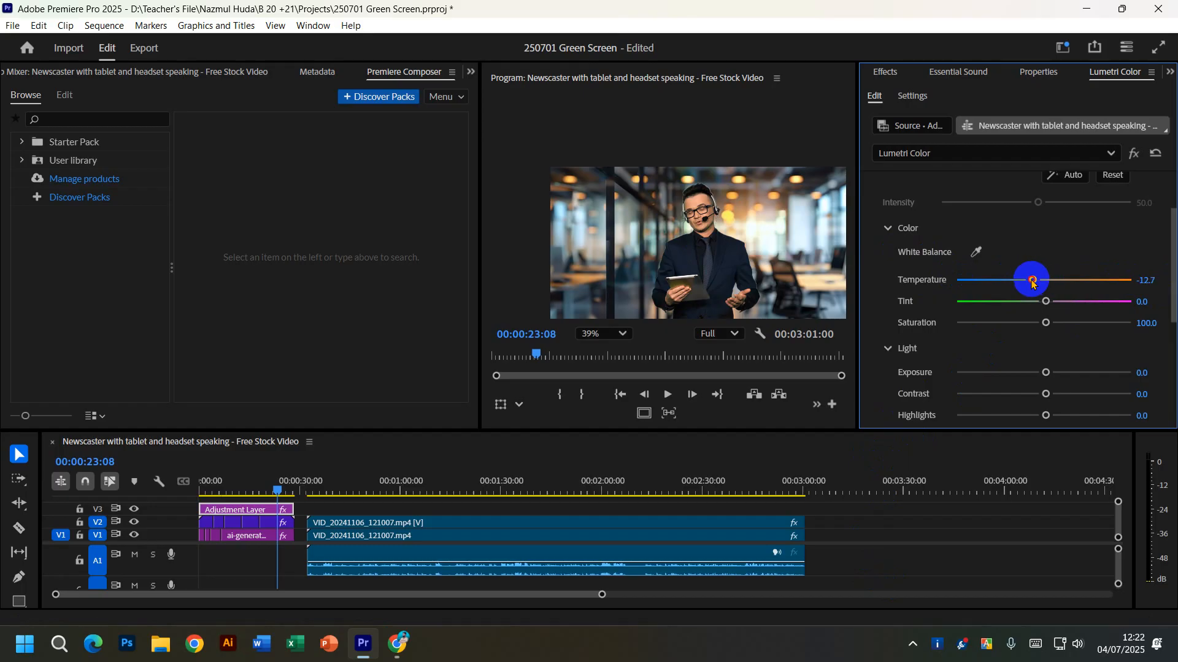
{"action": "left_click_drag", "start_coordinate": [1033, 282], "coordinate": [1031, 281]}
{"action": "scroll", "coordinate": [677, 238], "scroll_direction": "up", "scroll_amount": 5}
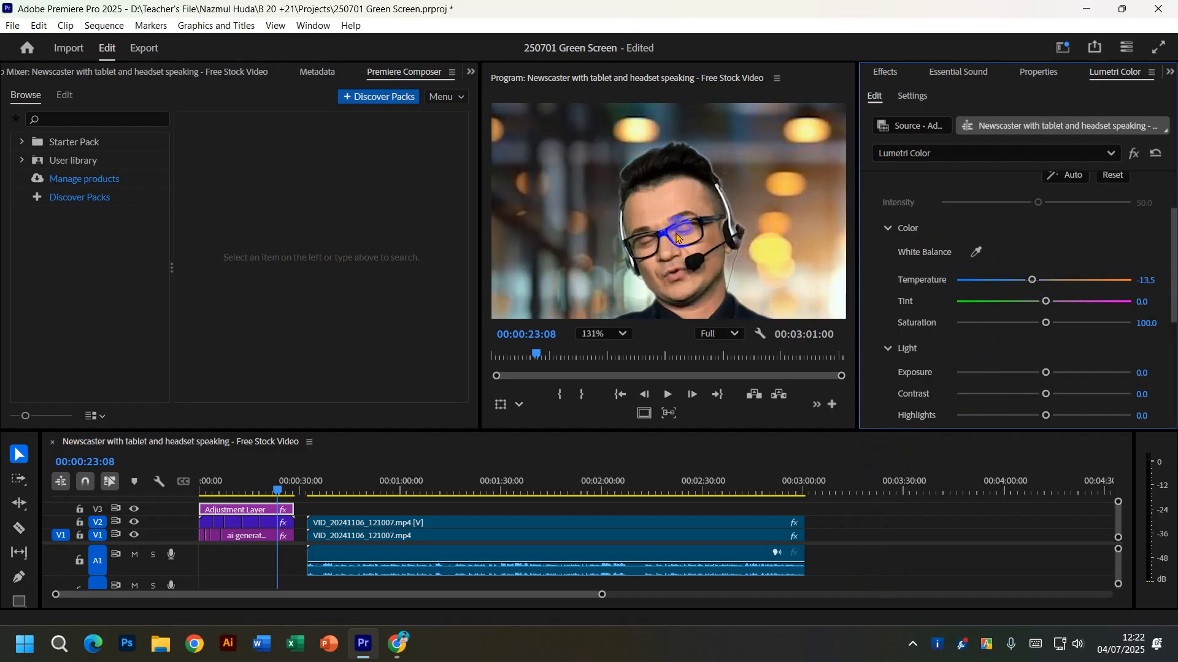
{"action": "left_click", "coordinate": [1032, 280]}
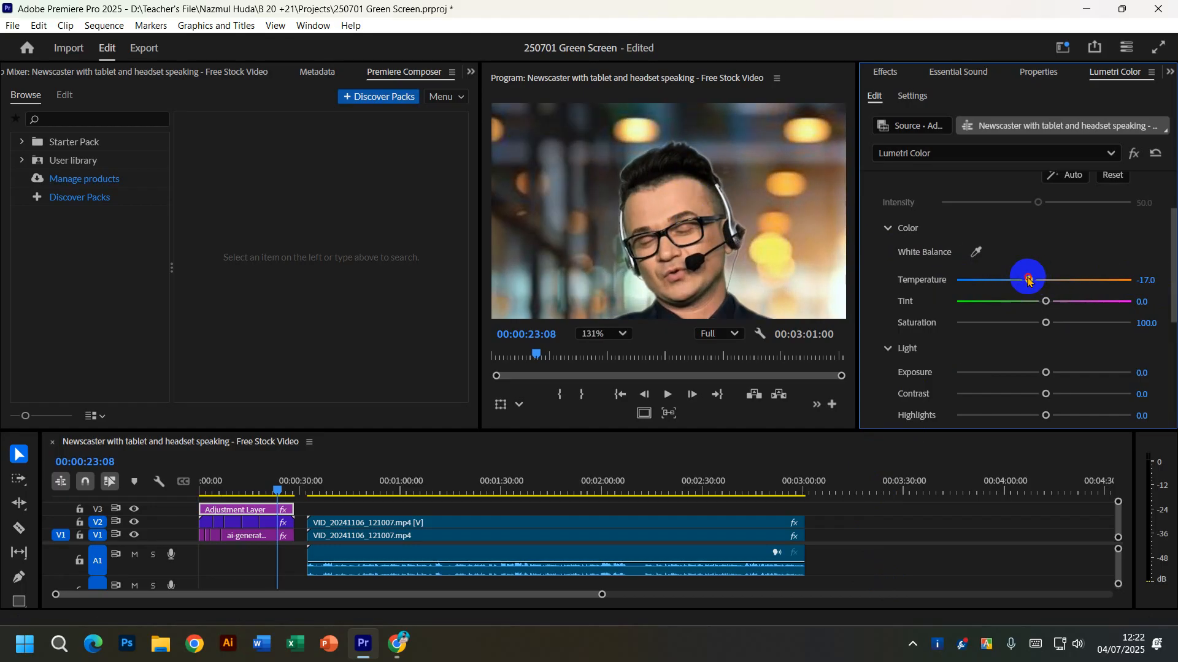
{"action": "left_click", "coordinate": [631, 233]}
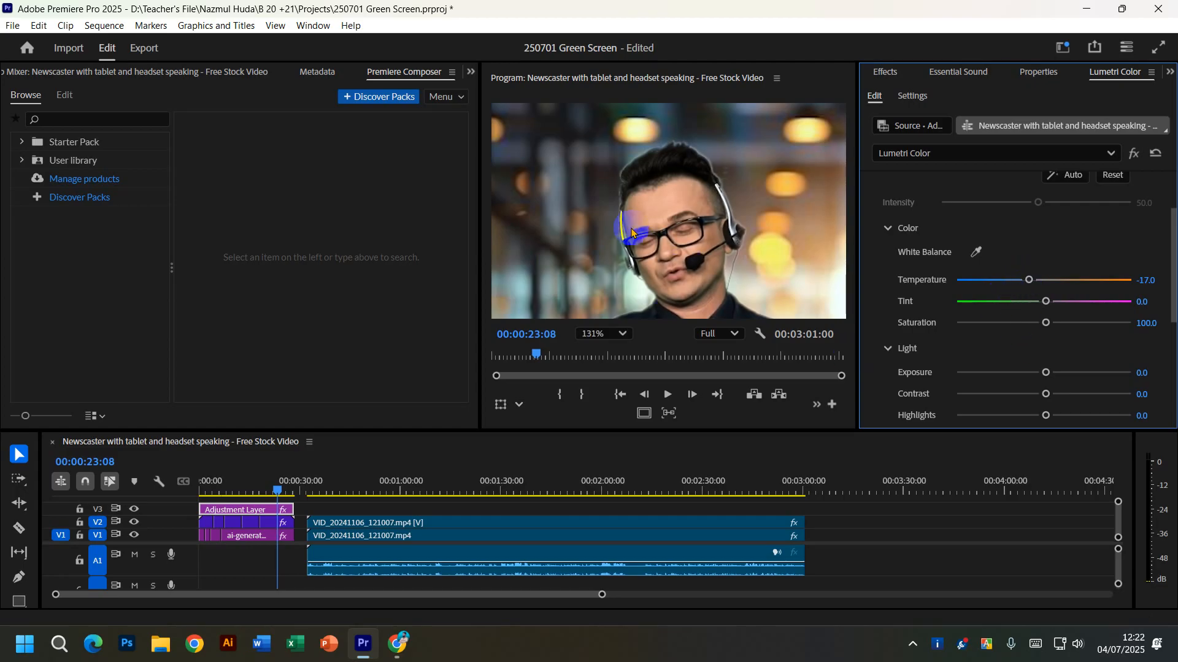
Set the adjustment layer's tint to -4.8 and check the effect on the newscaster at 78% preview.
{"action": "scroll", "coordinate": [630, 234], "scroll_direction": "down", "scroll_amount": 2}
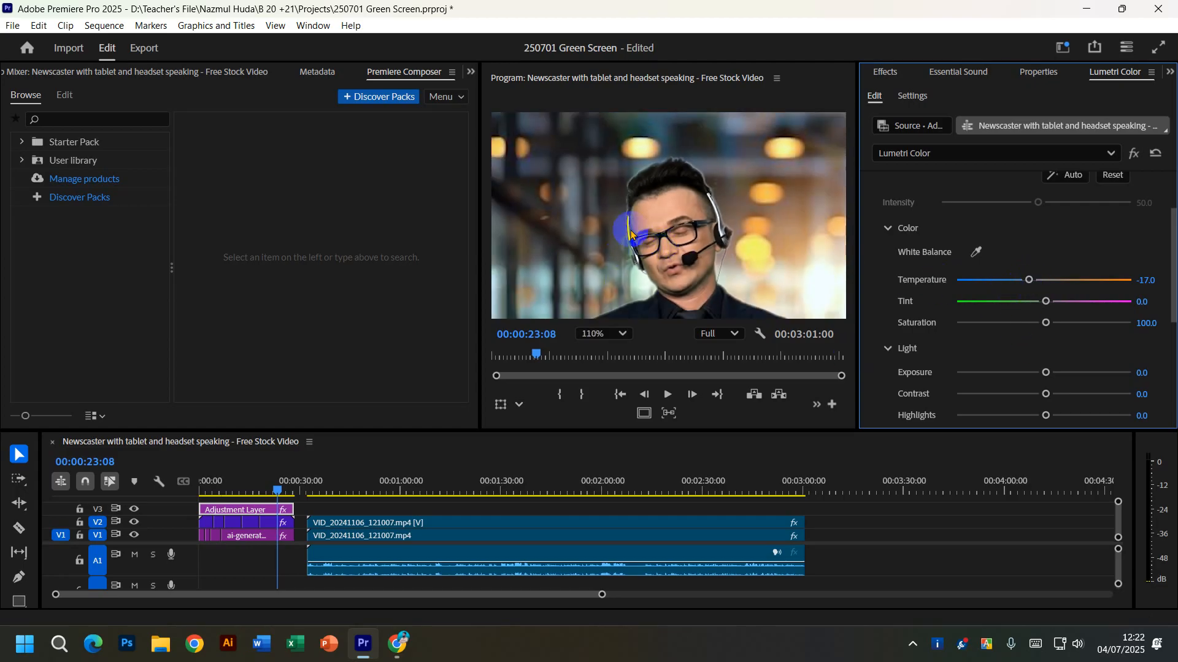
{"action": "scroll", "coordinate": [687, 242], "scroll_direction": "down", "scroll_amount": 2}
{"action": "scroll", "coordinate": [730, 255], "scroll_direction": "up", "scroll_amount": 4}
{"action": "left_click", "coordinate": [1044, 302]}
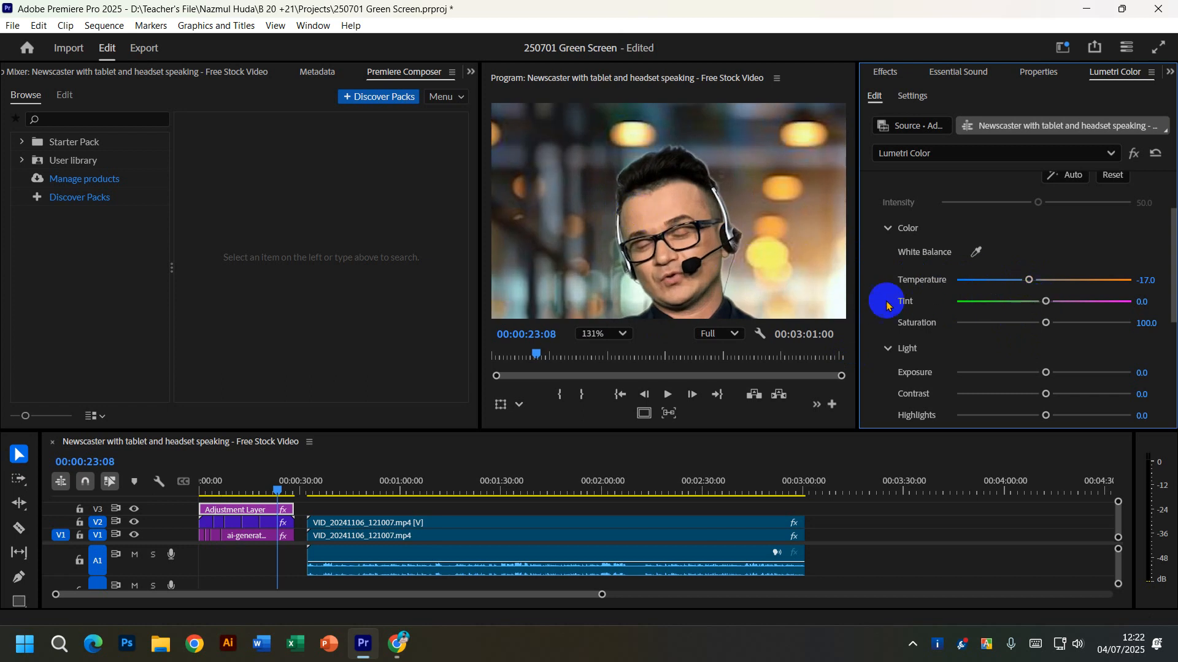
{"action": "mouse_move", "coordinate": [1046, 304]}
{"action": "left_mouse_down"}
{"action": "mouse_move", "coordinate": [1125, 307]}
{"action": "mouse_move", "coordinate": [921, 309]}
{"action": "mouse_move", "coordinate": [1067, 305]}
{"action": "mouse_move", "coordinate": [1039, 302]}
{"action": "left_mouse_up"}
{"action": "scroll", "coordinate": [721, 232], "scroll_direction": "down", "scroll_amount": 3}
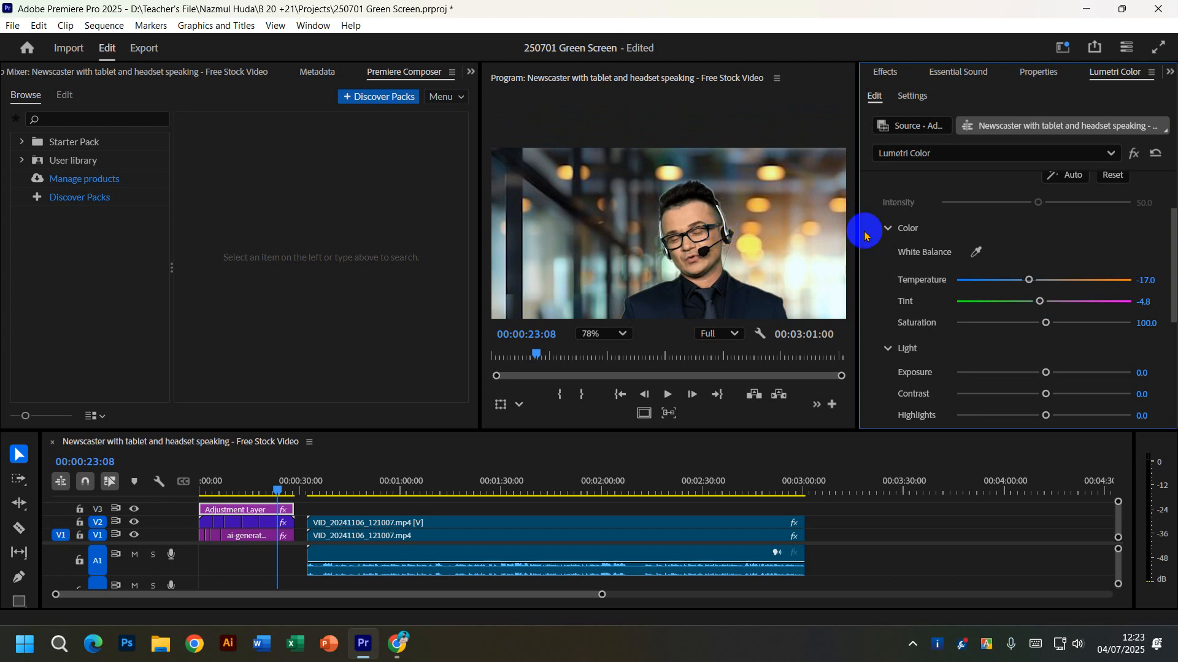
{"action": "scroll", "coordinate": [920, 331], "scroll_direction": "down", "scroll_amount": 2}
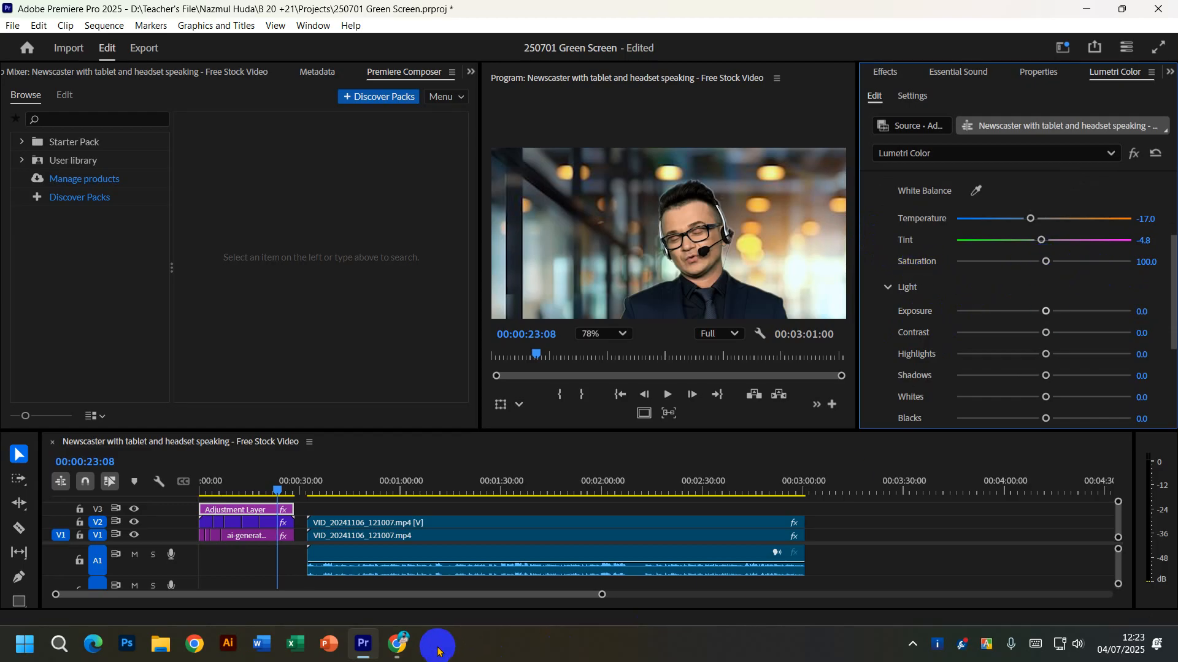
Switch to the Canva presentation, view the Core Color Properties slide on page 4, and return to Premiere Pro.
{"action": "left_click", "coordinate": [398, 644]}
{"action": "scroll", "coordinate": [482, 304], "scroll_direction": "up", "scroll_amount": 2}
{"action": "scroll", "coordinate": [482, 304], "scroll_direction": "up", "scroll_amount": 7}
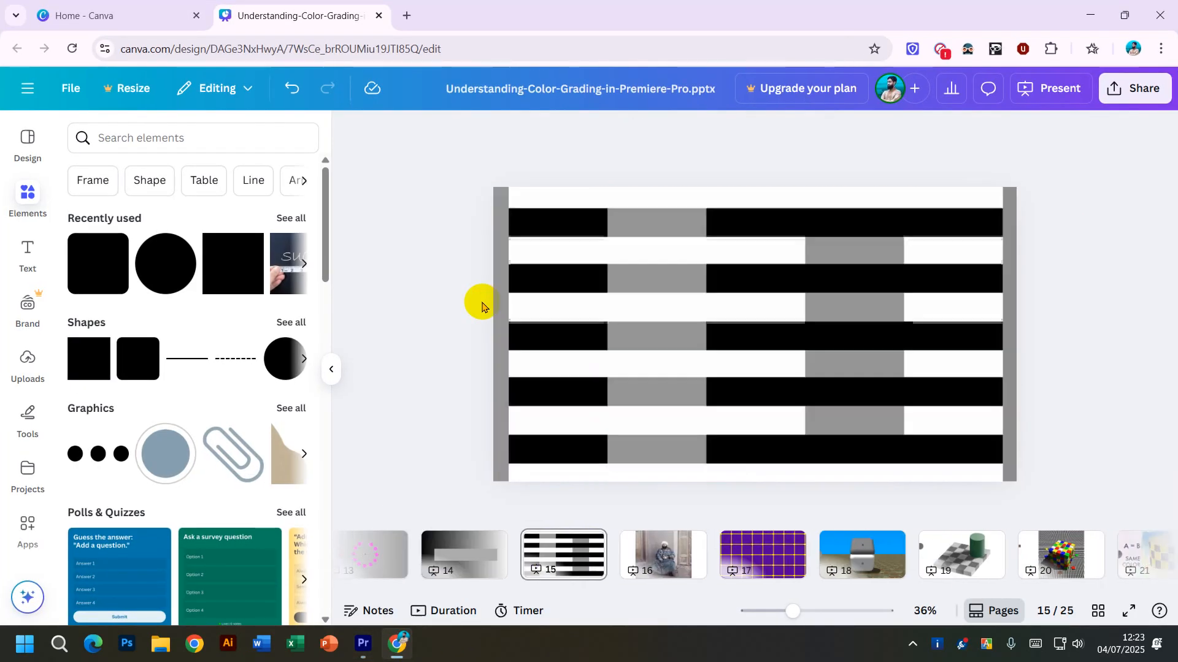
{"action": "scroll", "coordinate": [482, 303], "scroll_direction": "up", "scroll_amount": 4}
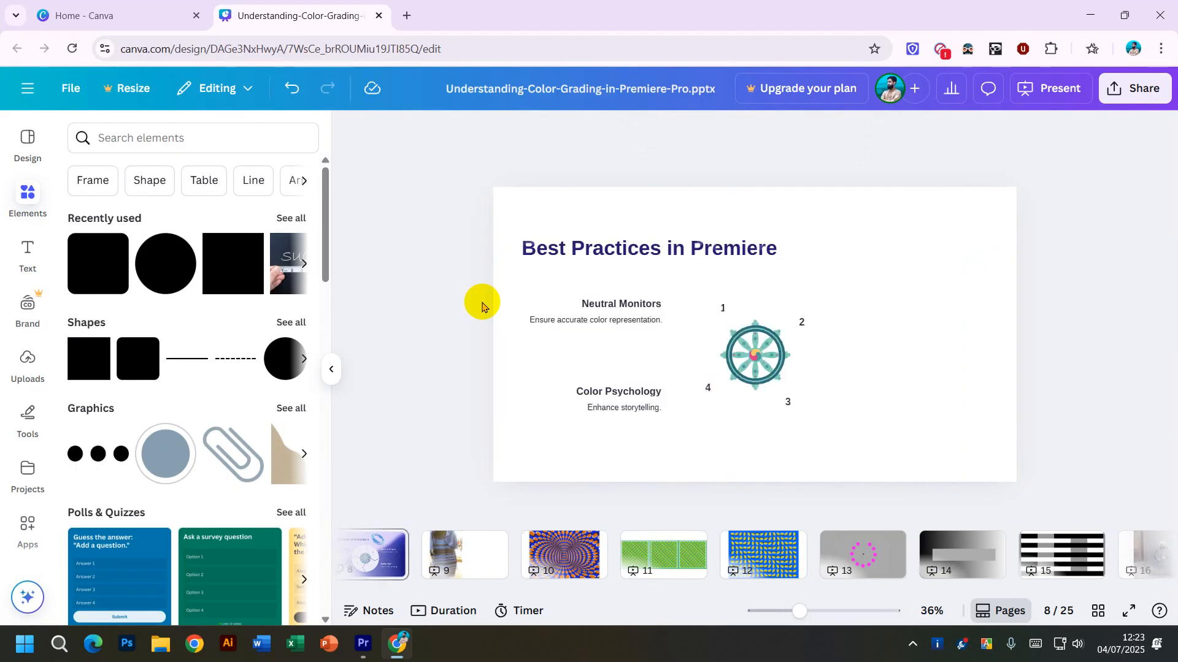
{"action": "scroll", "coordinate": [486, 301], "scroll_direction": "up", "scroll_amount": 2}
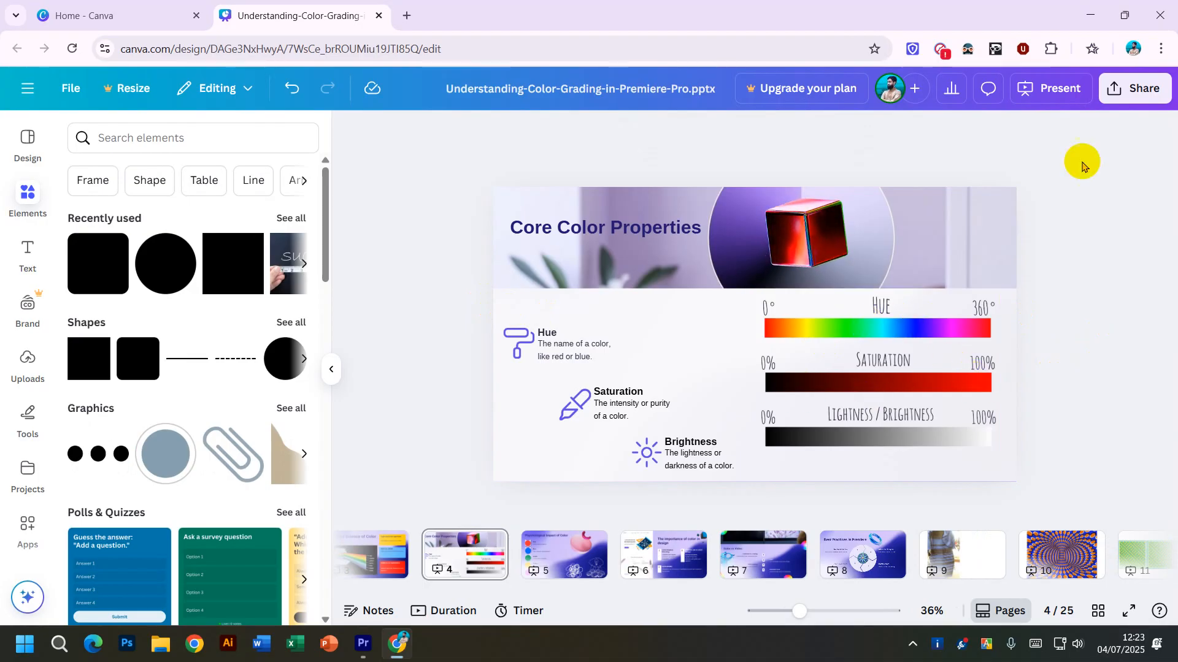
{"action": "left_click", "coordinate": [1084, 13]}
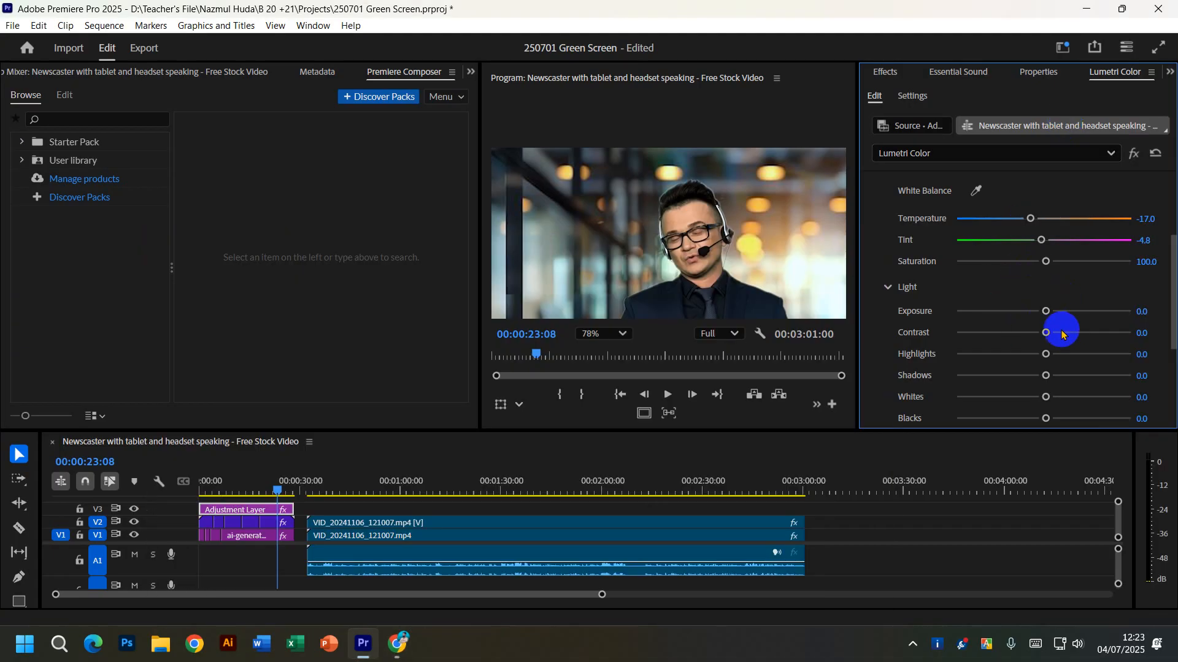
Try the adjustment layer's saturation at 0, 100 and 172.1, and compare the results in the preview.
{"action": "left_click_drag", "start_coordinate": [1046, 261], "coordinate": [956, 261]}
{"action": "left_click", "coordinate": [667, 205]}
{"action": "scroll", "coordinate": [667, 205], "scroll_direction": "down", "scroll_amount": 1}
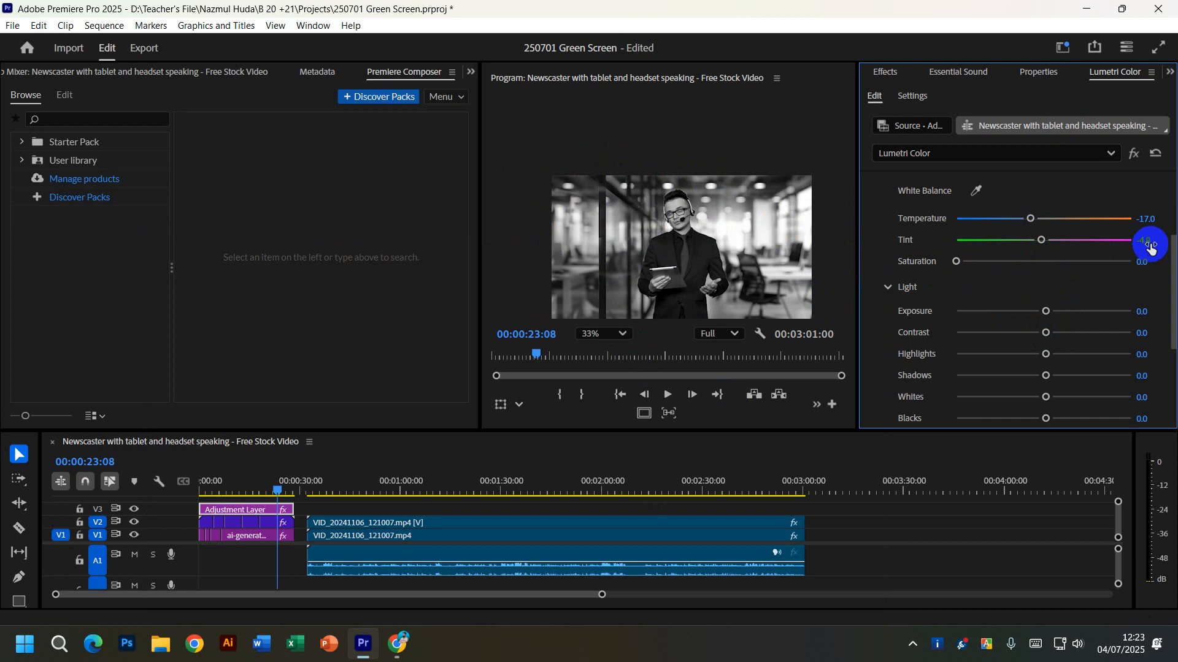
{"action": "left_click_drag", "start_coordinate": [957, 263], "coordinate": [958, 265]}
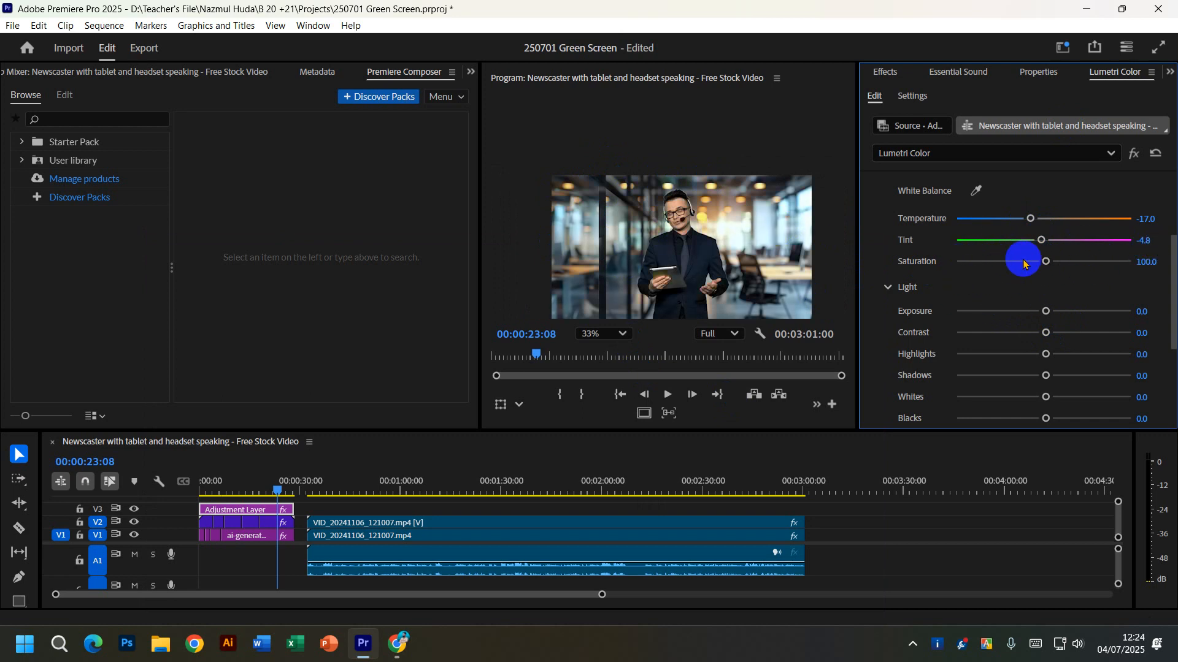
{"action": "left_click_drag", "start_coordinate": [1045, 264], "coordinate": [1080, 264]}
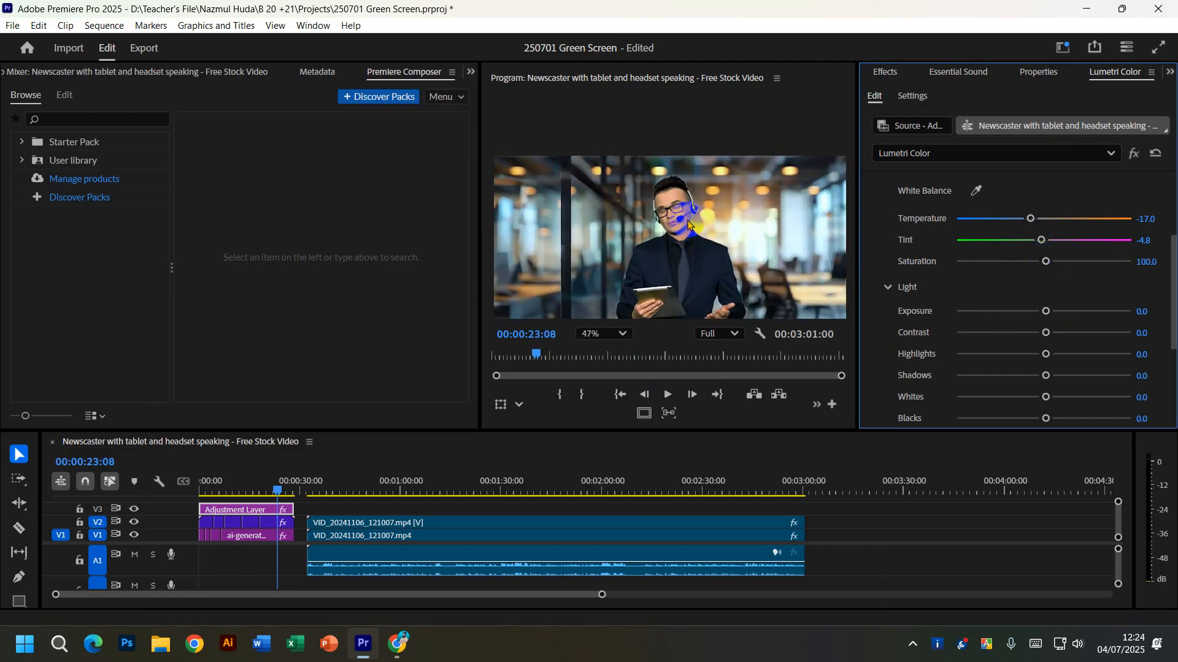
{"action": "left_click_drag", "start_coordinate": [1047, 262], "coordinate": [1107, 262]}
{"action": "scroll", "coordinate": [770, 242], "scroll_direction": "down", "scroll_amount": 3}
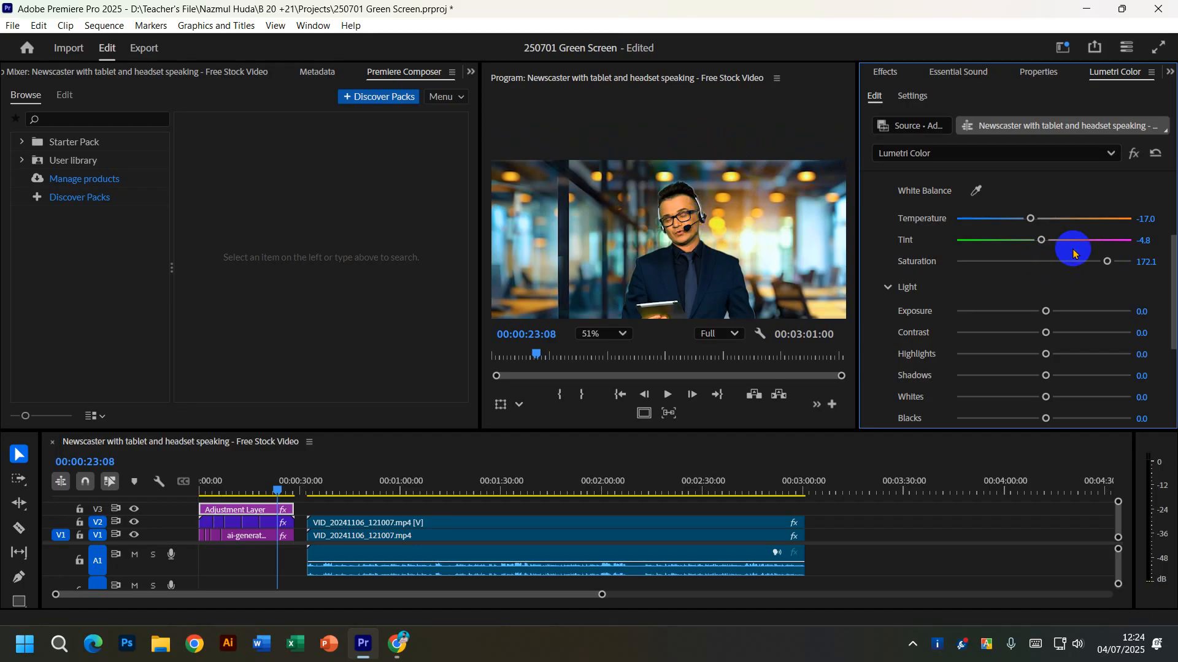
Set the adjustment layer's saturation to 98.7 and view the whole frame at 24% preview.
{"action": "left_click_drag", "start_coordinate": [1104, 262], "coordinate": [1046, 263]}
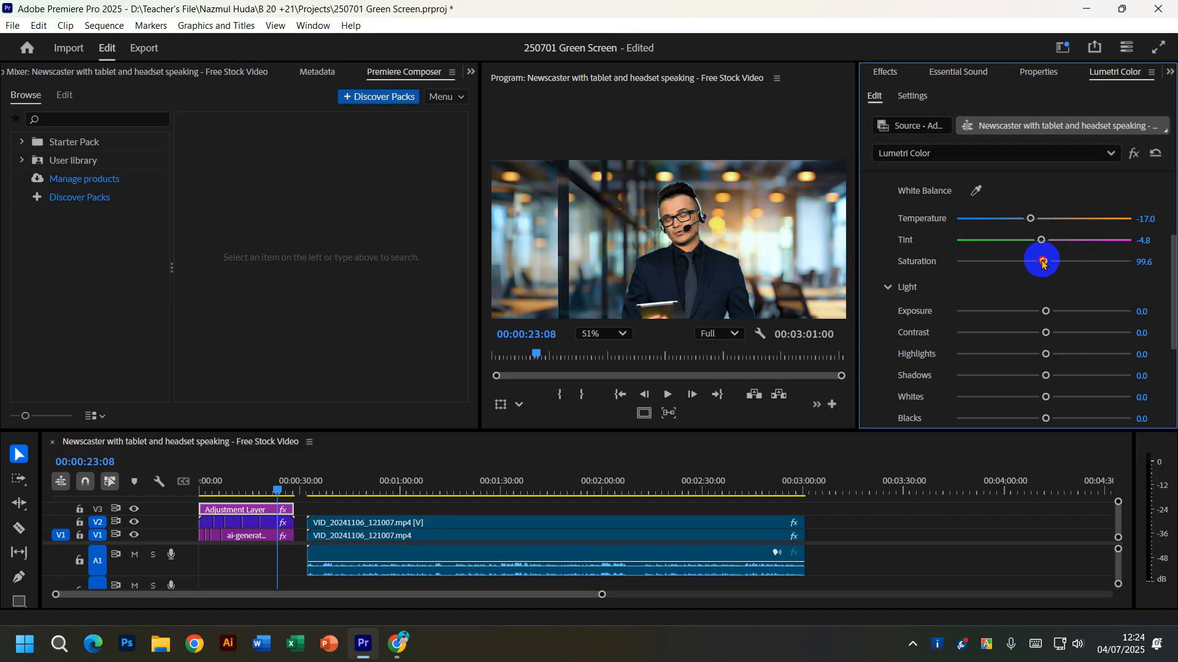
{"action": "scroll", "coordinate": [1012, 267], "scroll_direction": "down", "scroll_amount": 2}
{"action": "scroll", "coordinate": [667, 208], "scroll_direction": "down", "scroll_amount": 2}
{"action": "scroll", "coordinate": [666, 208], "scroll_direction": "down", "scroll_amount": 1}
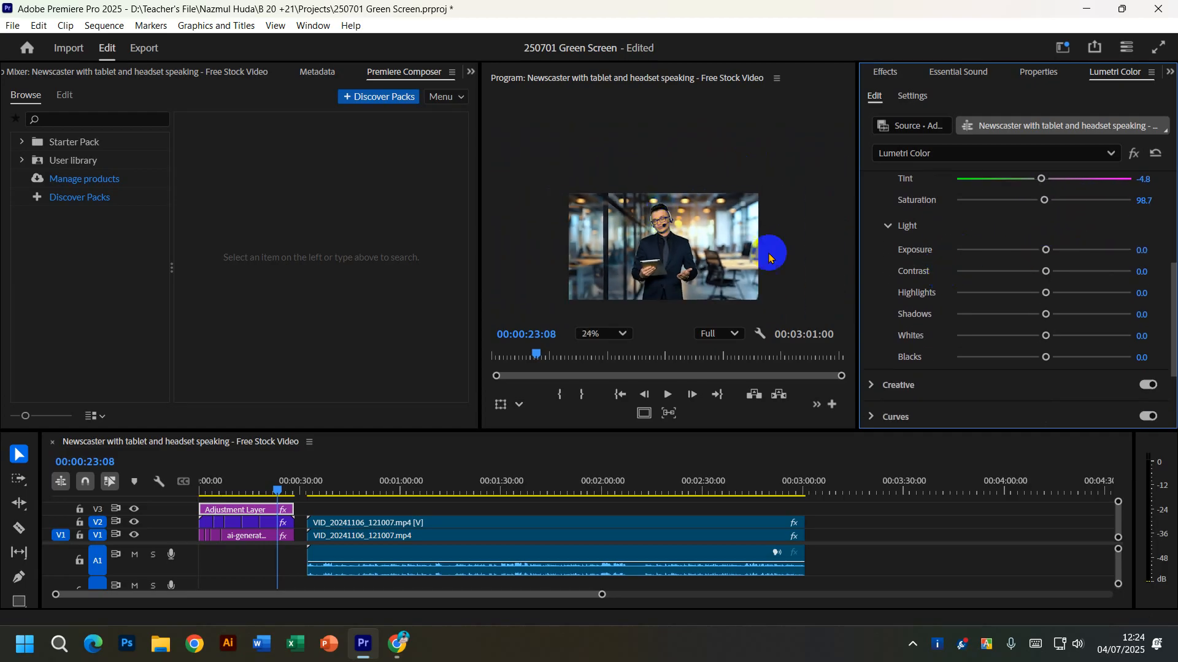
Raise the adjustment layer's exposure to 0.2 in the Light settings, checking the frame at 31% preview.
{"action": "mouse_move", "coordinate": [1046, 250]}
{"action": "left_mouse_down"}
{"action": "mouse_move", "coordinate": [1119, 257]}
{"action": "mouse_move", "coordinate": [1023, 261]}
{"action": "mouse_move", "coordinate": [1043, 250]}
{"action": "left_mouse_up"}
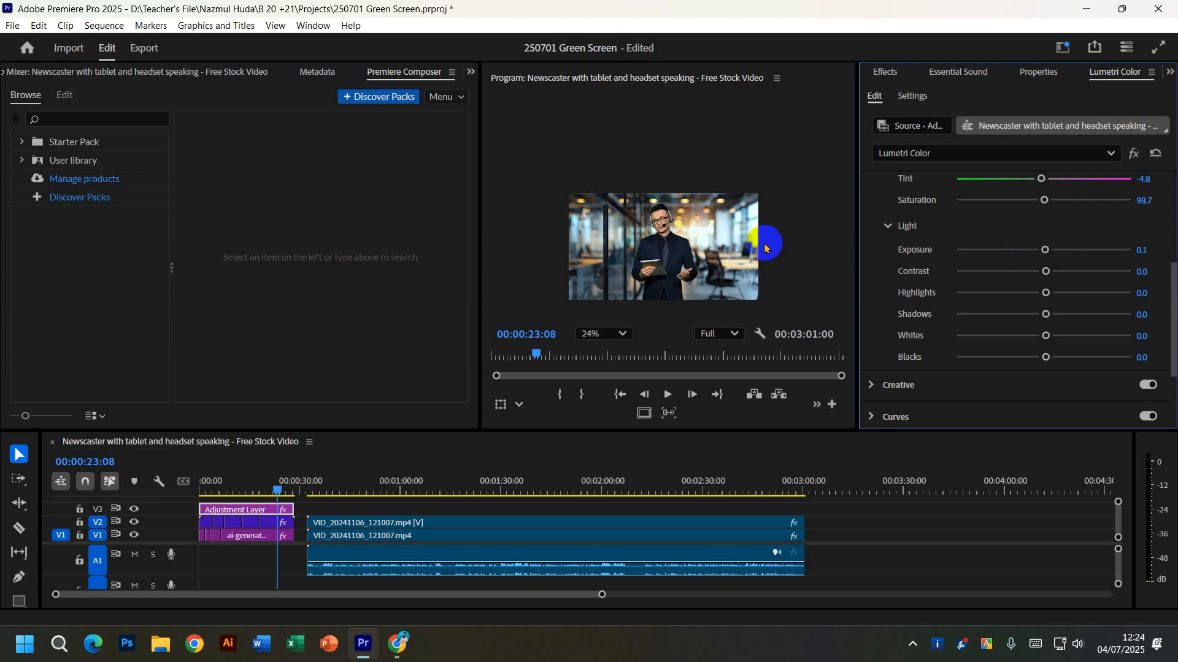
{"action": "scroll", "coordinate": [717, 223], "scroll_direction": "up", "scroll_amount": 2}
{"action": "scroll", "coordinate": [718, 224], "scroll_direction": "down", "scroll_amount": 1}
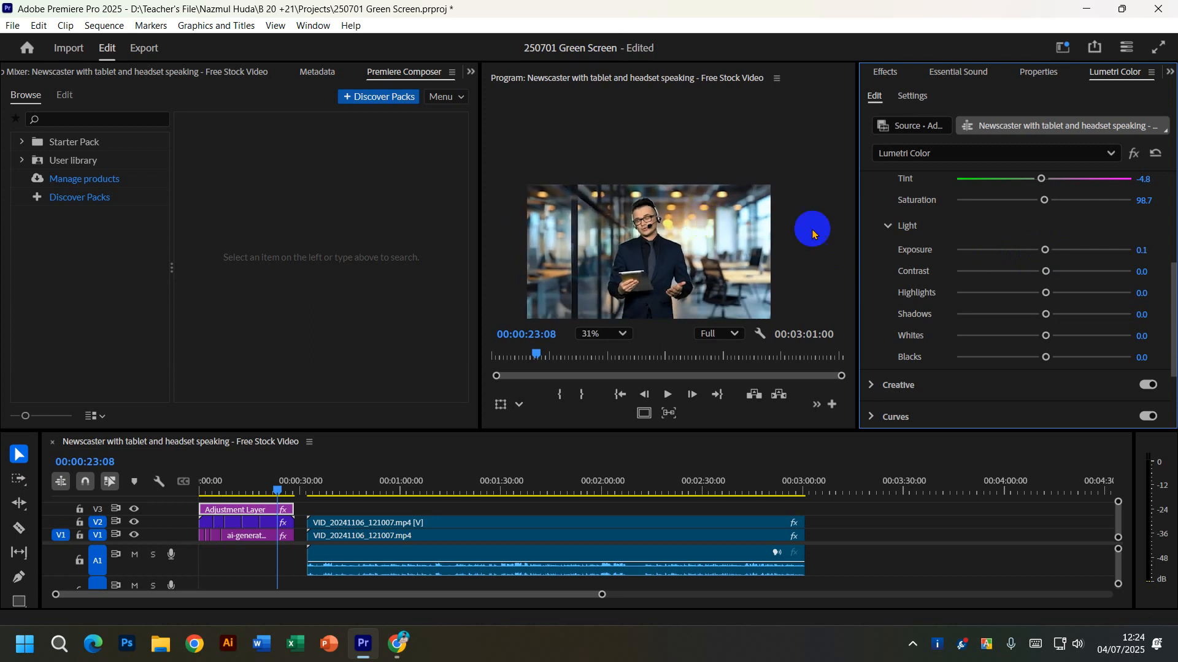
{"action": "left_click", "coordinate": [1046, 250]}
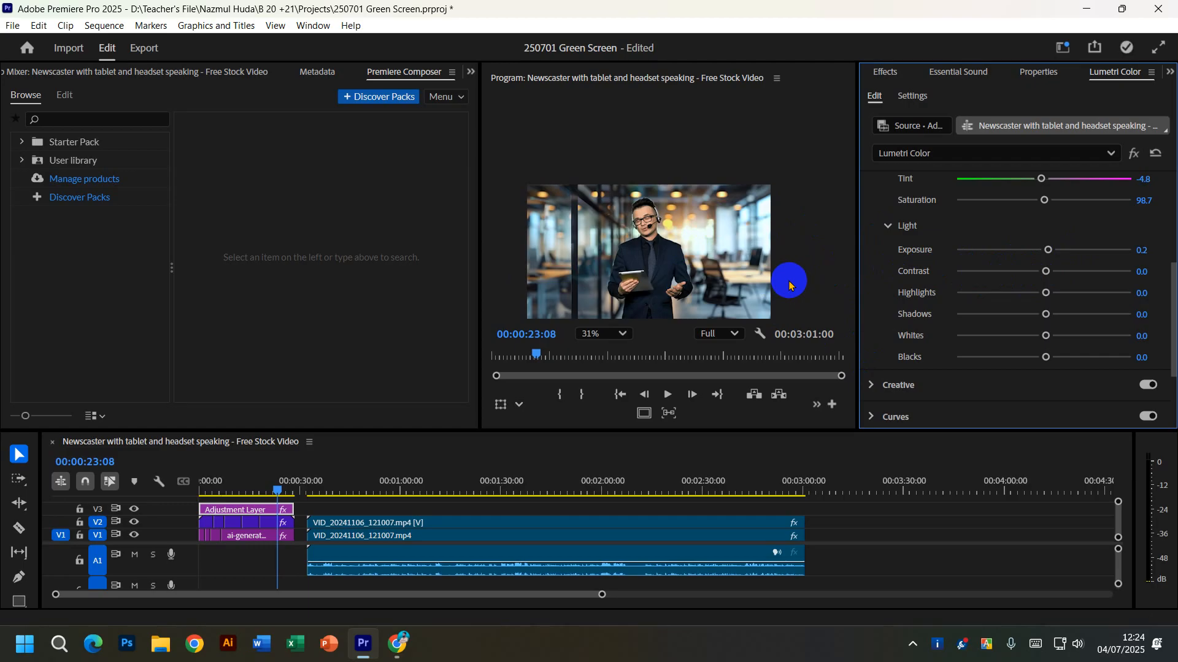
Set the adjustment layer's contrast to 100 and inspect the newscaster at 81% preview.
{"action": "left_click_drag", "start_coordinate": [1046, 272], "coordinate": [1130, 272]}
{"action": "scroll", "coordinate": [661, 210], "scroll_direction": "up", "scroll_amount": 5}
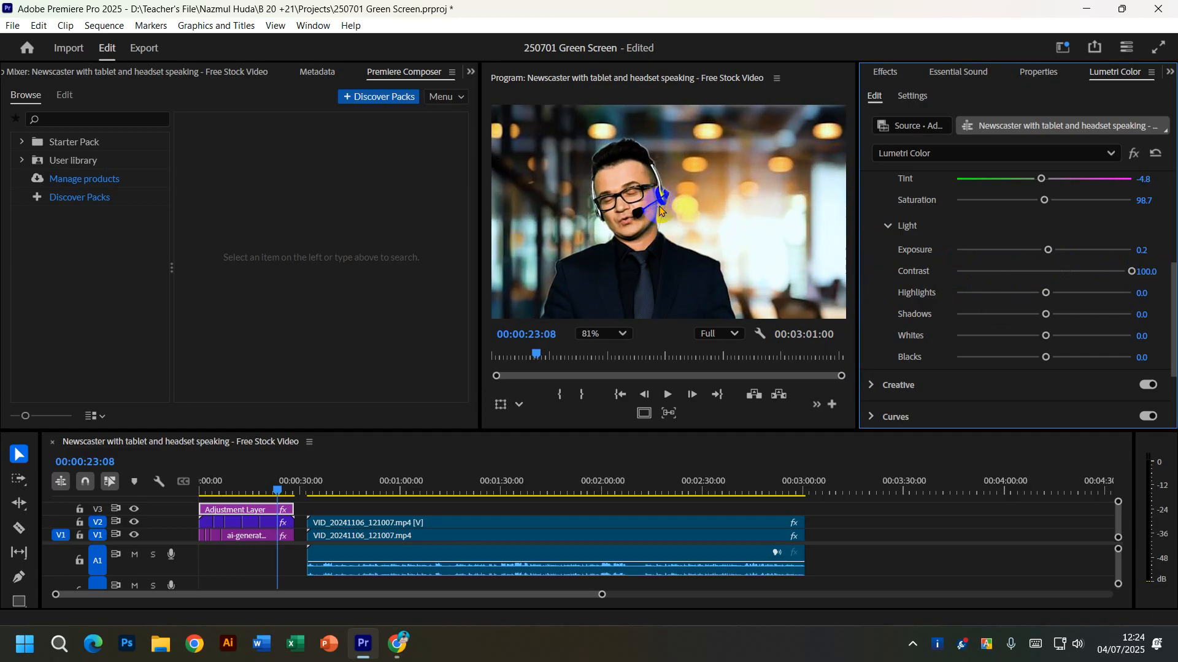
Reset the adjustment layer's contrast, set it to 10, and set the highlights to -9.2.
{"action": "scroll", "coordinate": [695, 266], "scroll_direction": "down", "scroll_amount": 2}
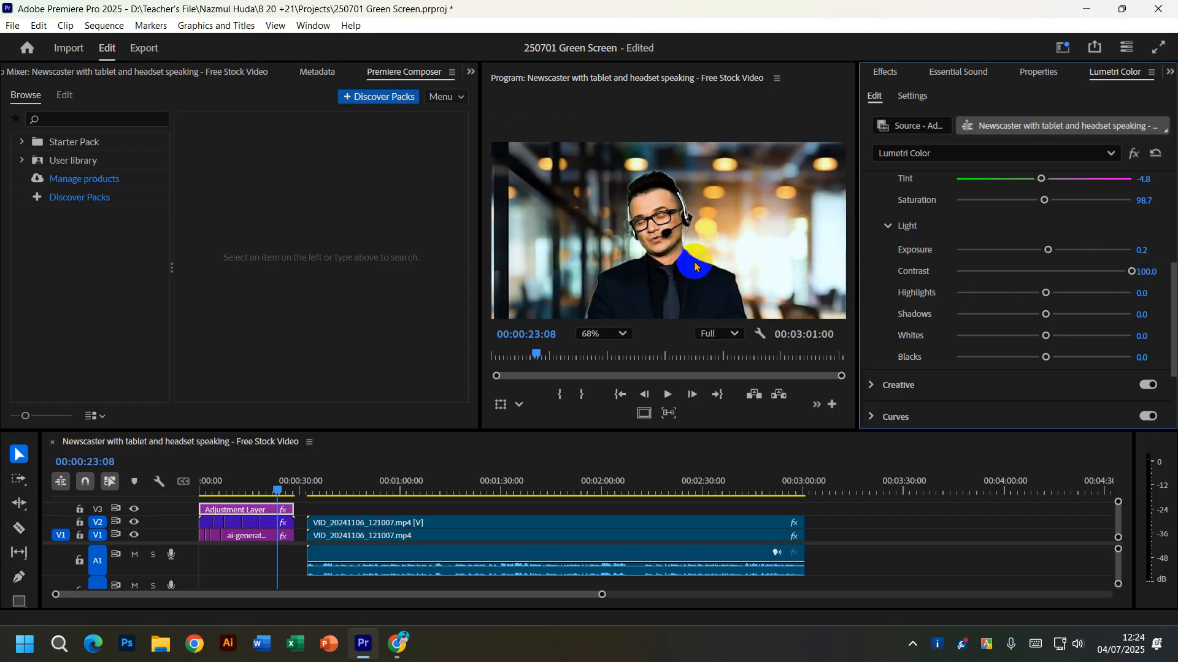
{"action": "double_click", "coordinate": [1131, 271]}
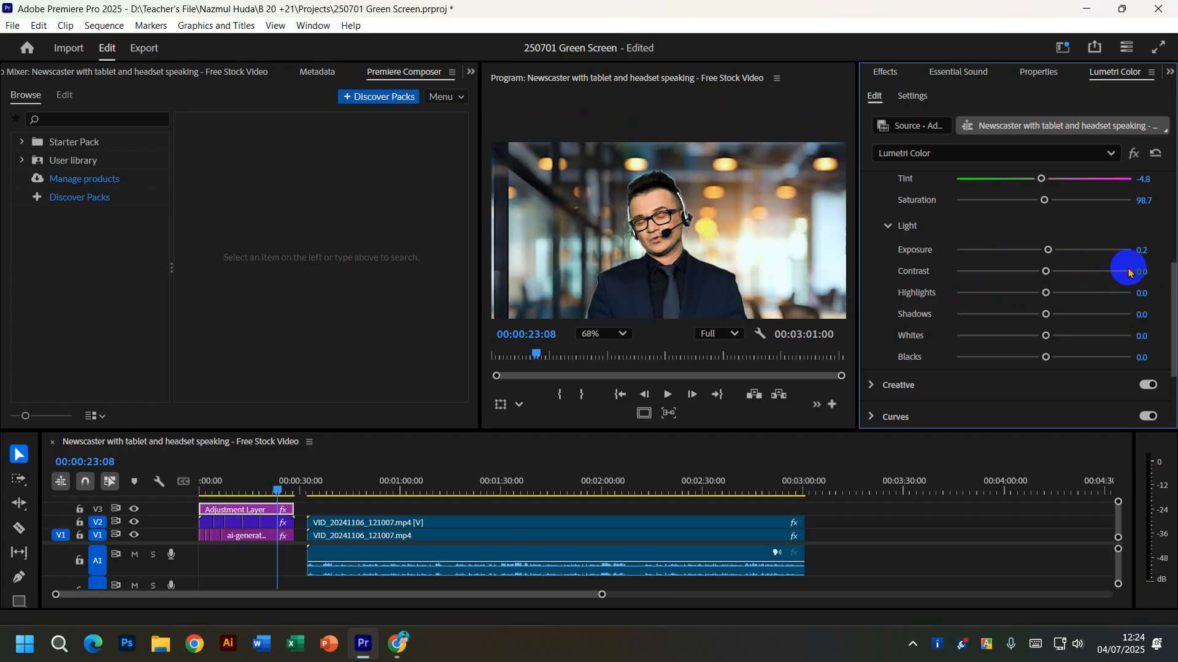
{"action": "scroll", "coordinate": [552, 203], "scroll_direction": "down", "scroll_amount": 3}
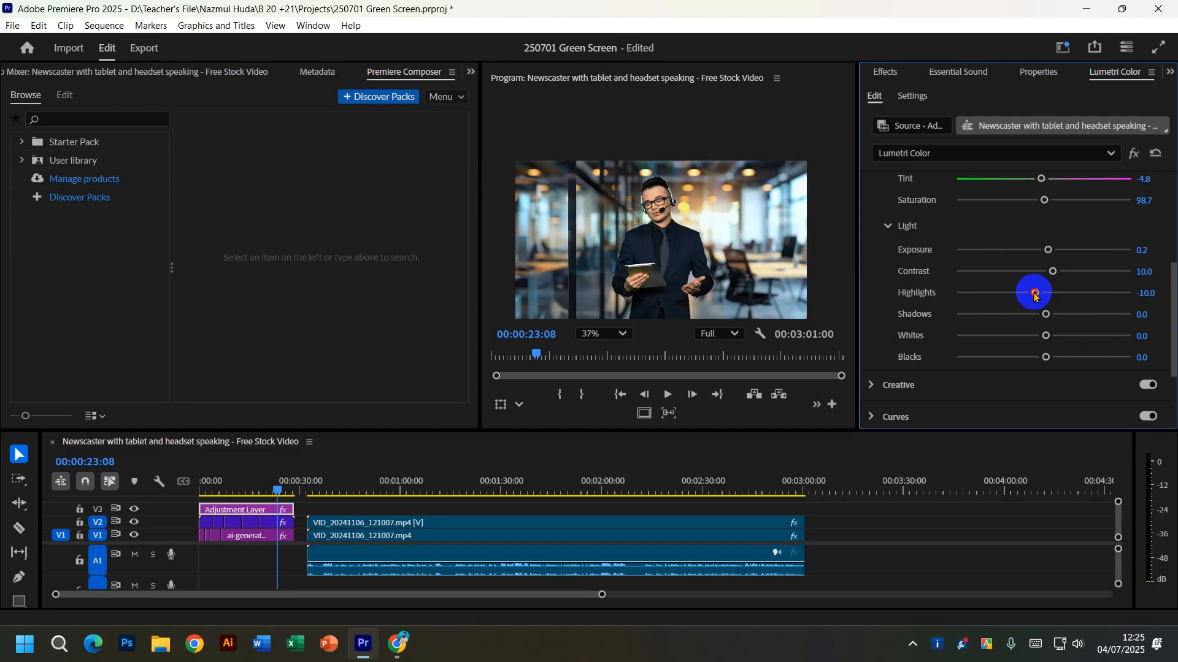
{"action": "mouse_move", "coordinate": [1033, 296]}
{"action": "left_mouse_down"}
{"action": "mouse_move", "coordinate": [954, 292]}
{"action": "mouse_move", "coordinate": [1047, 290]}
{"action": "mouse_move", "coordinate": [887, 296]}
{"action": "mouse_move", "coordinate": [1149, 289]}
{"action": "mouse_move", "coordinate": [1033, 293]}
{"action": "left_mouse_up"}
{"action": "mouse_move", "coordinate": [1035, 295]}
{"action": "left_mouse_down"}
{"action": "mouse_move", "coordinate": [1108, 289]}
{"action": "mouse_move", "coordinate": [1032, 299]}
{"action": "left_mouse_up"}
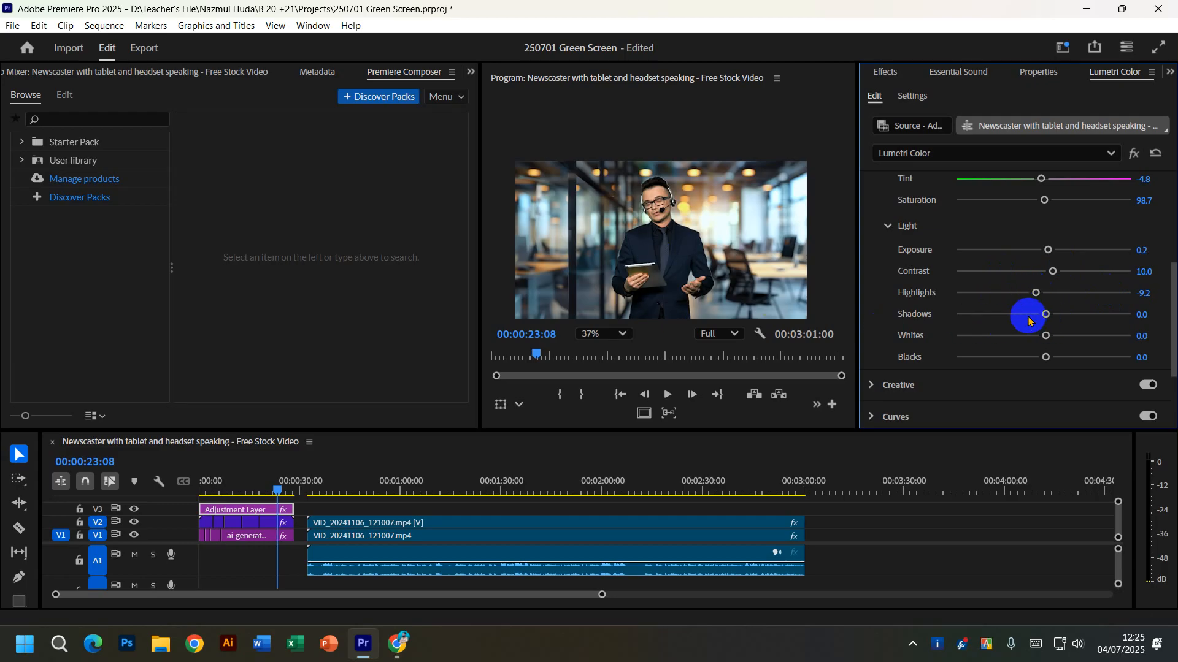
Set the adjustment layer's shadows to 16.2, then try the exposure at its maximum and bring it to 0.0.
{"action": "scroll", "coordinate": [1031, 325], "scroll_direction": "down", "scroll_amount": 1}
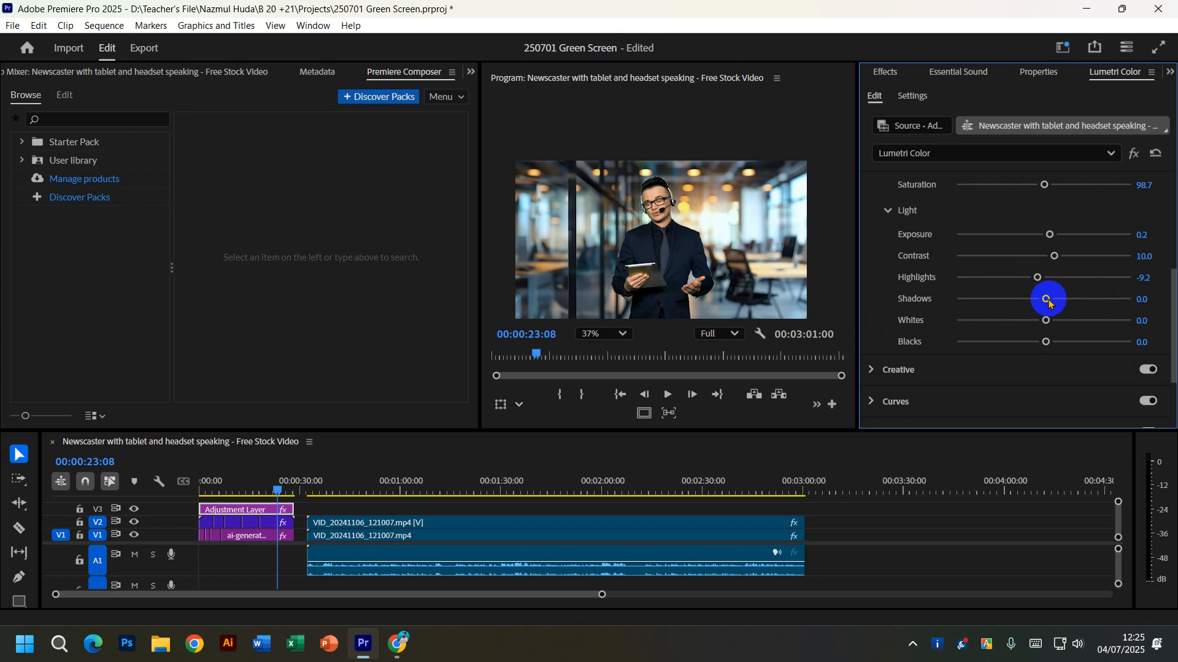
{"action": "mouse_move", "coordinate": [1045, 300]}
{"action": "left_mouse_down"}
{"action": "mouse_move", "coordinate": [1107, 300]}
{"action": "mouse_move", "coordinate": [1028, 300]}
{"action": "mouse_move", "coordinate": [1059, 303]}
{"action": "left_mouse_up"}
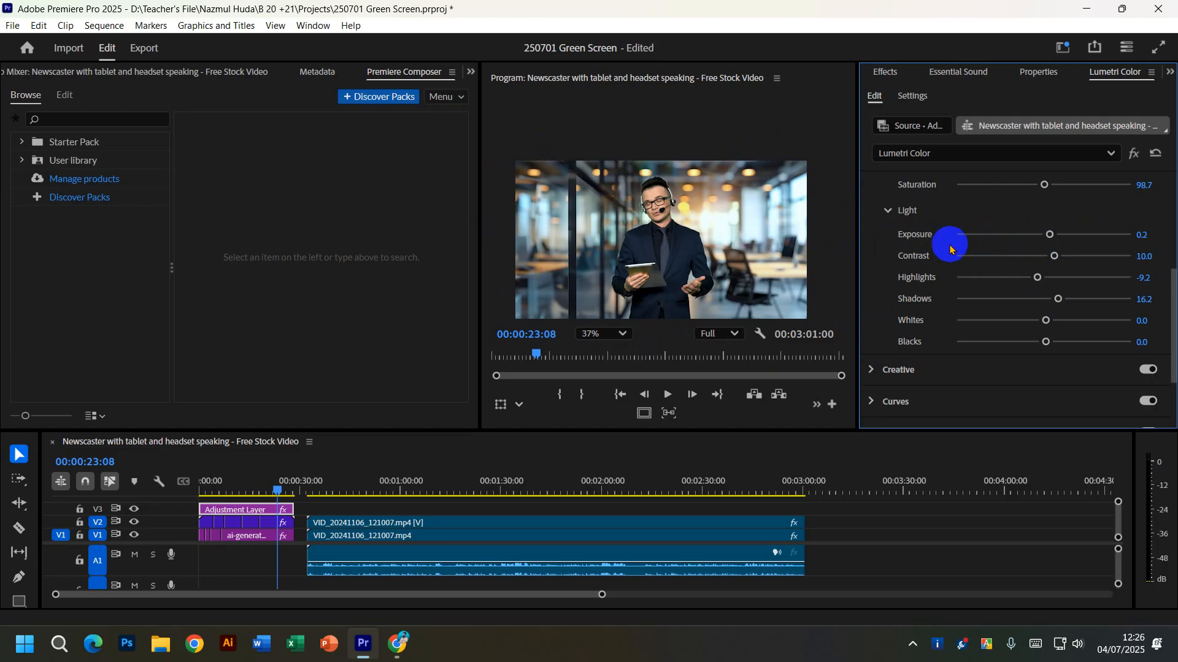
{"action": "left_click_drag", "start_coordinate": [1048, 235], "coordinate": [1127, 237]}
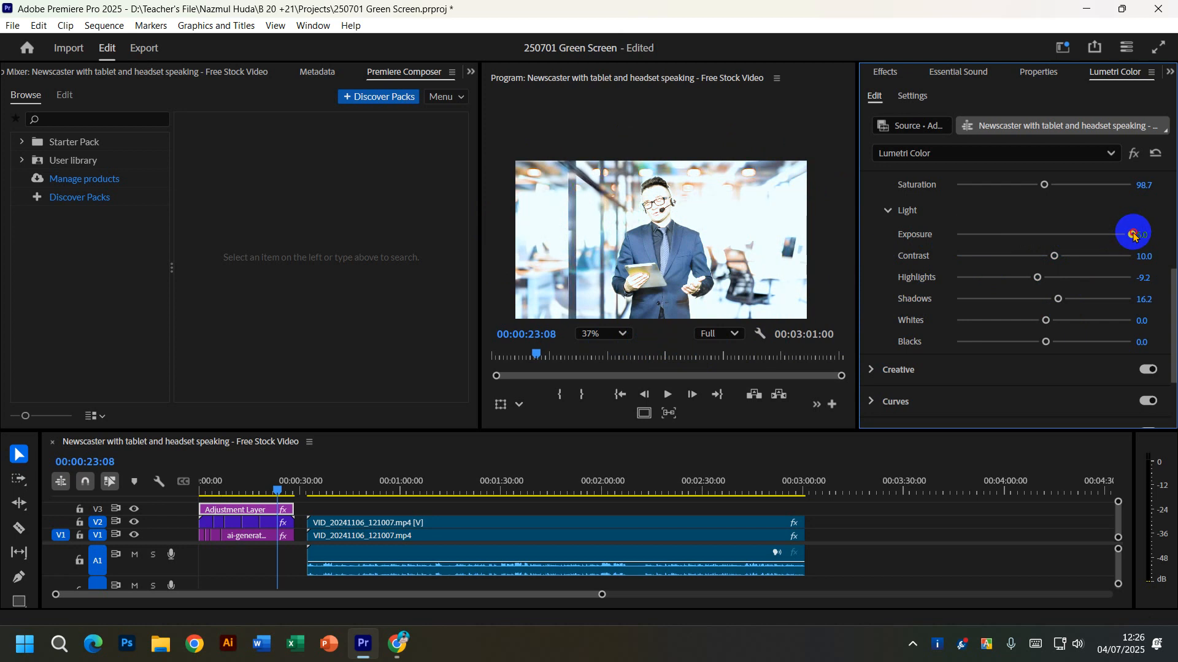
{"action": "left_click_drag", "start_coordinate": [1132, 236], "coordinate": [1045, 236]}
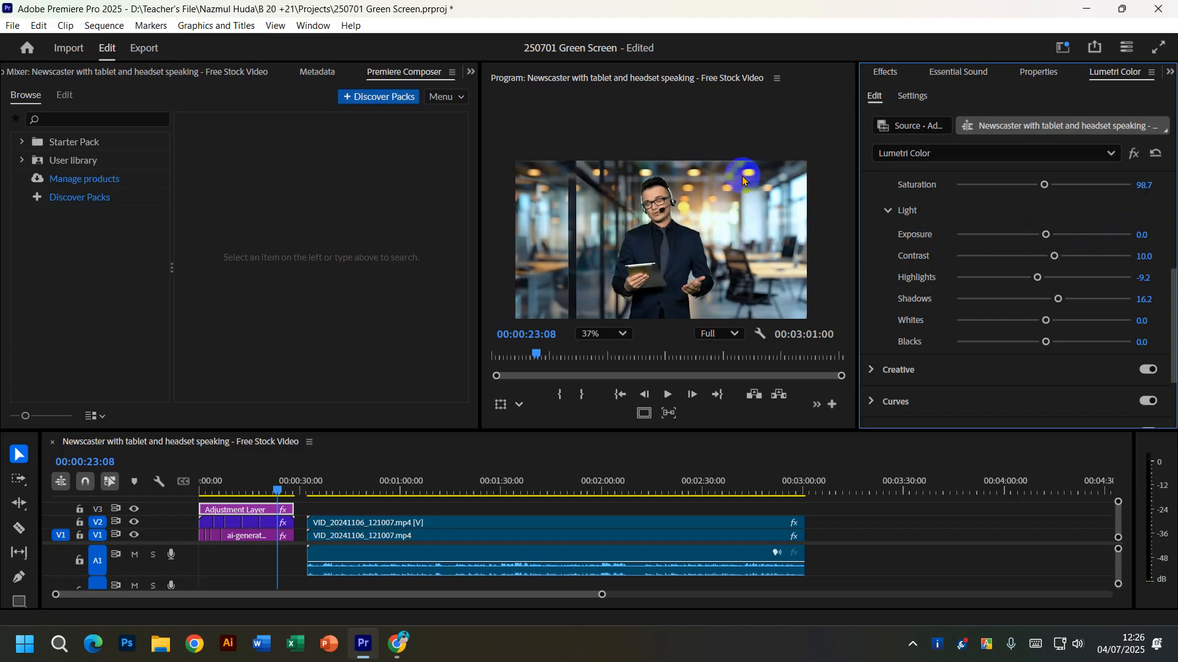
Set the adjustment layer's highlights to -7.4 and its shadows to 13.5.
{"action": "mouse_move", "coordinate": [1037, 277]}
{"action": "left_mouse_down"}
{"action": "mouse_move", "coordinate": [970, 275]}
{"action": "mouse_move", "coordinate": [1138, 274]}
{"action": "mouse_move", "coordinate": [954, 273]}
{"action": "mouse_move", "coordinate": [1044, 277]}
{"action": "left_mouse_up"}
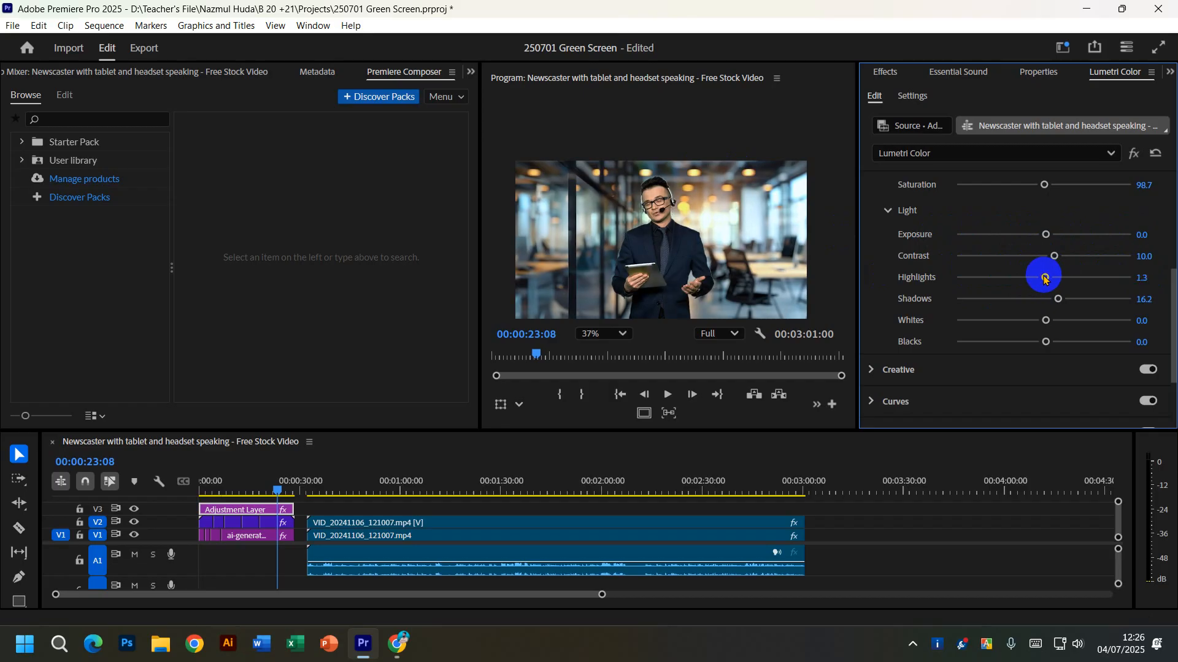
{"action": "left_click_drag", "start_coordinate": [1038, 279], "coordinate": [1037, 278]}
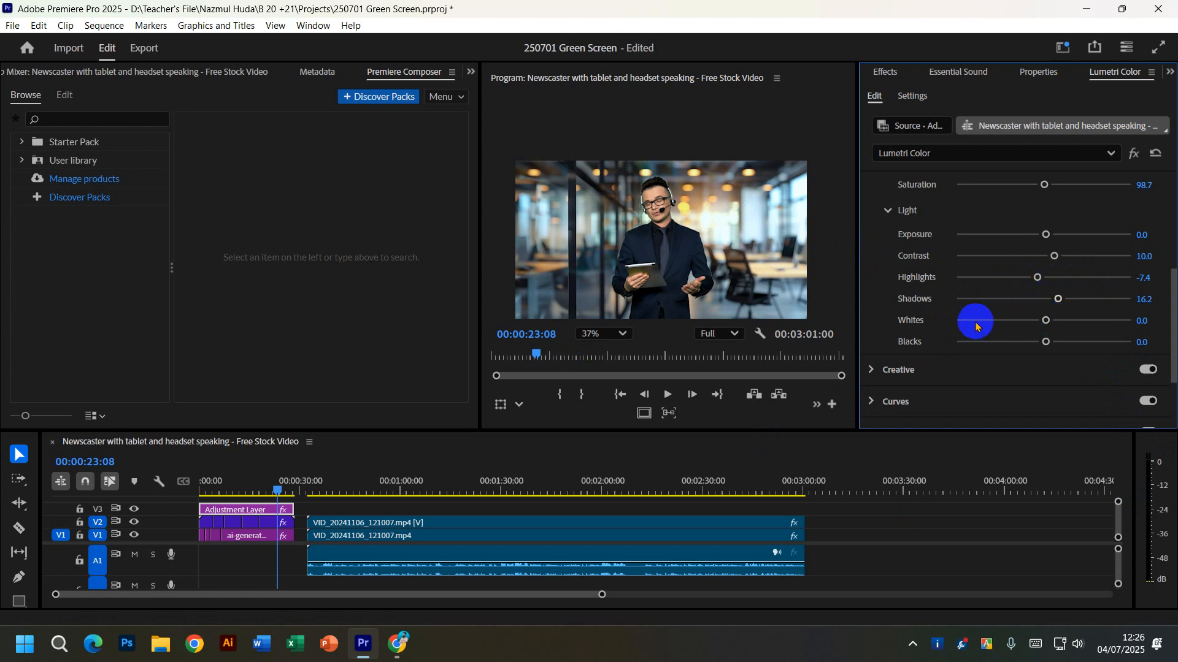
{"action": "left_click_drag", "start_coordinate": [1059, 299], "coordinate": [1046, 300]}
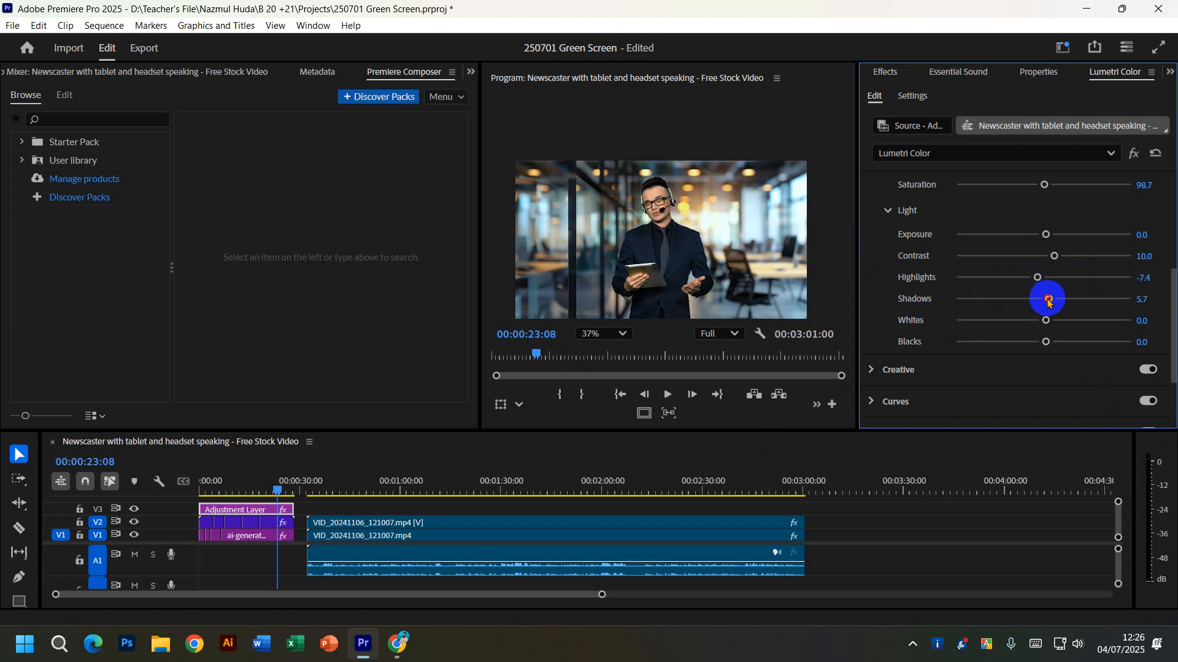
{"action": "left_click_drag", "start_coordinate": [1047, 300], "coordinate": [1055, 300]}
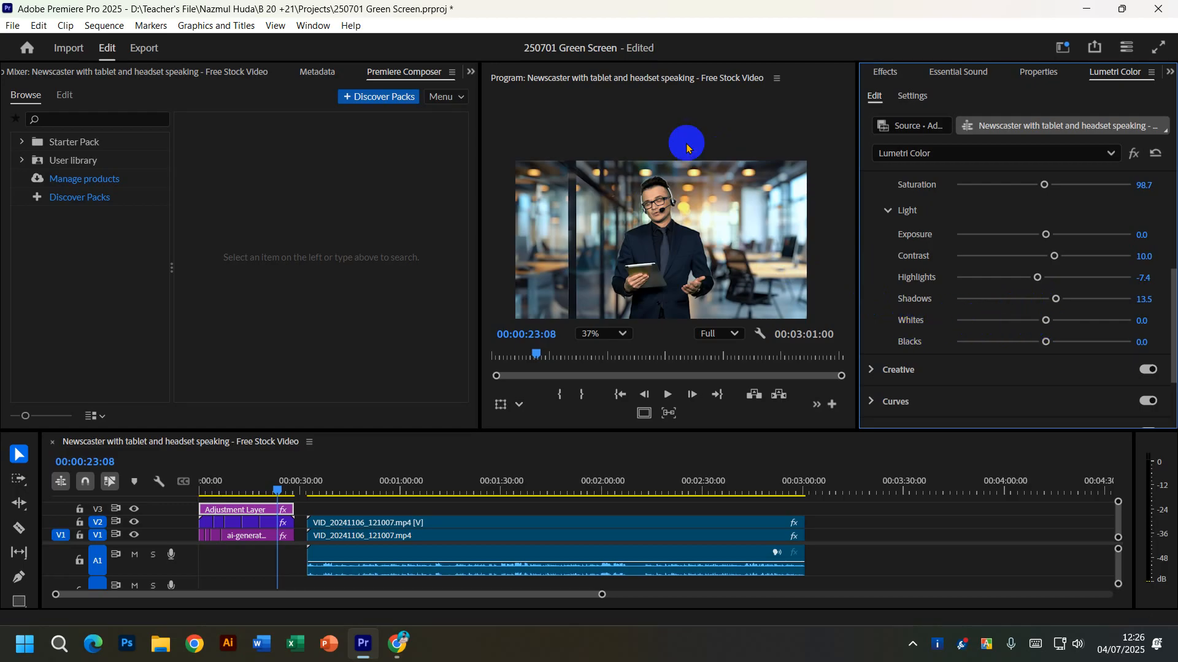
Try the whites at -100 before setting them to -7.4, and try the blacks at -5.7 before resetting them to 0.
{"action": "left_click_drag", "start_coordinate": [1045, 324], "coordinate": [953, 323]}
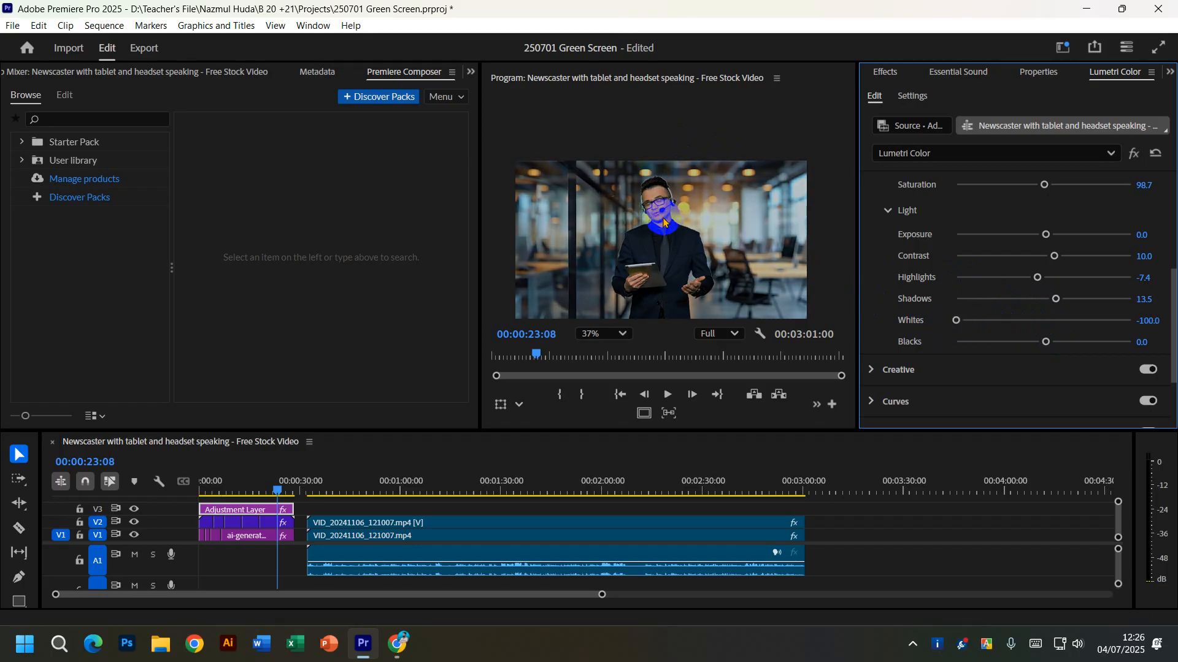
{"action": "double_click", "coordinate": [1035, 320]}
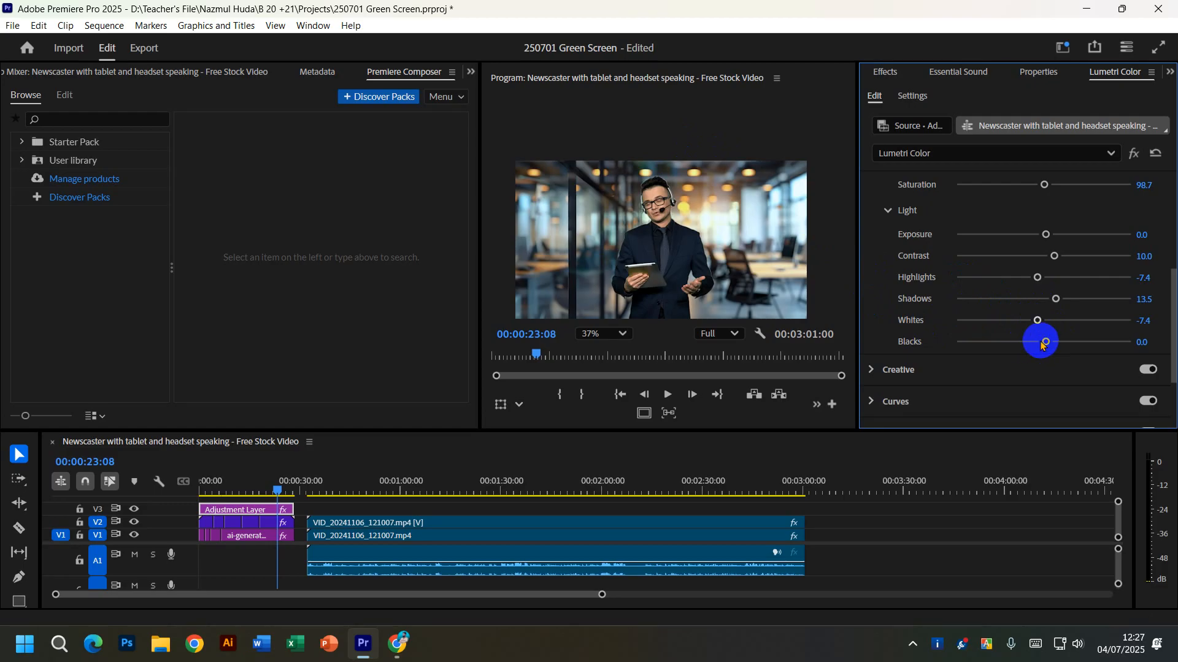
{"action": "mouse_move", "coordinate": [1045, 342]}
{"action": "left_mouse_down"}
{"action": "mouse_move", "coordinate": [1006, 341]}
{"action": "mouse_move", "coordinate": [1042, 347]}
{"action": "left_mouse_up"}
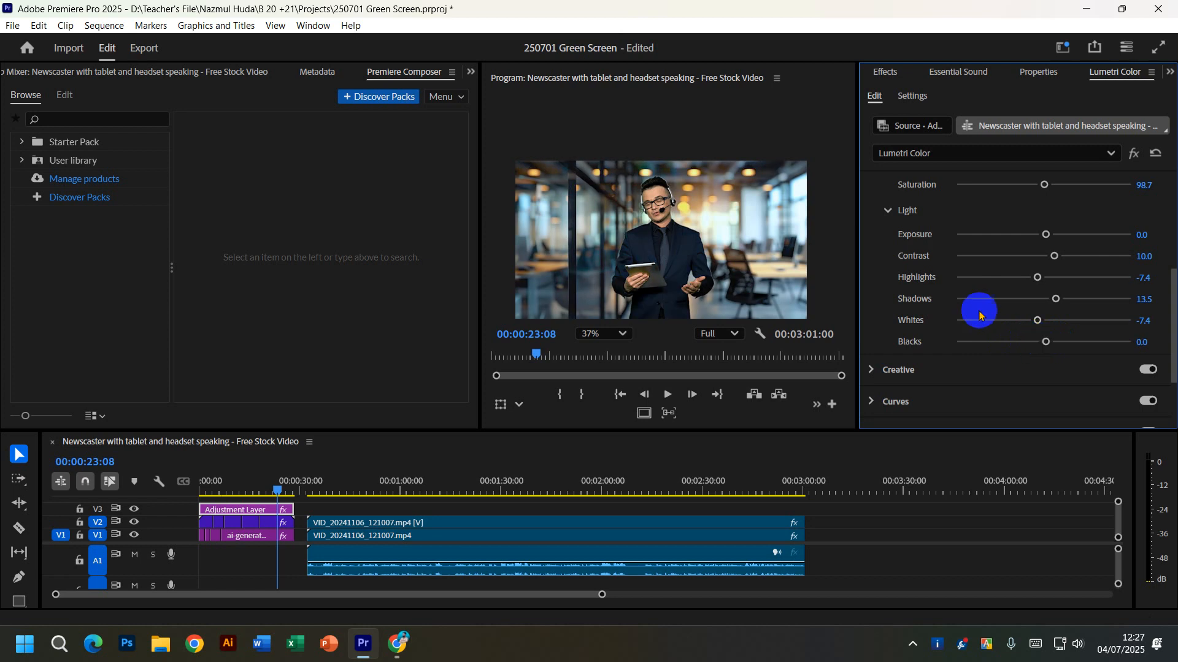
{"action": "scroll", "coordinate": [668, 225], "scroll_direction": "up", "scroll_amount": 5}
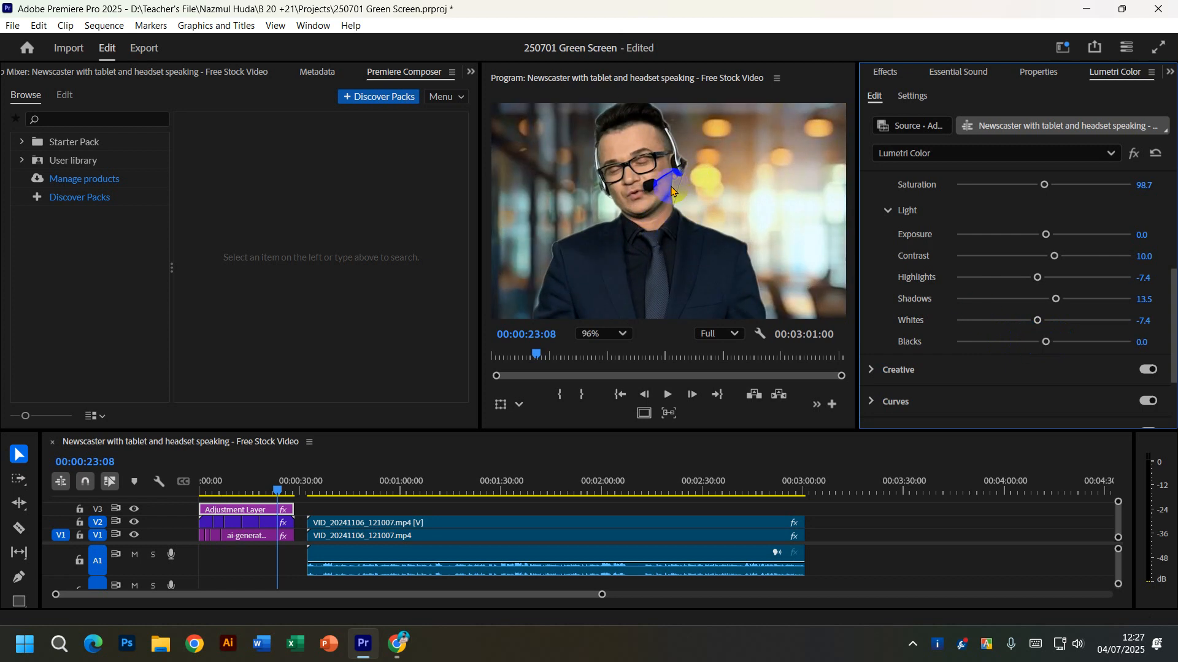
{"action": "scroll", "coordinate": [638, 129], "scroll_direction": "down", "scroll_amount": 4}
{"action": "left_click_drag", "start_coordinate": [1047, 347], "coordinate": [1040, 347]}
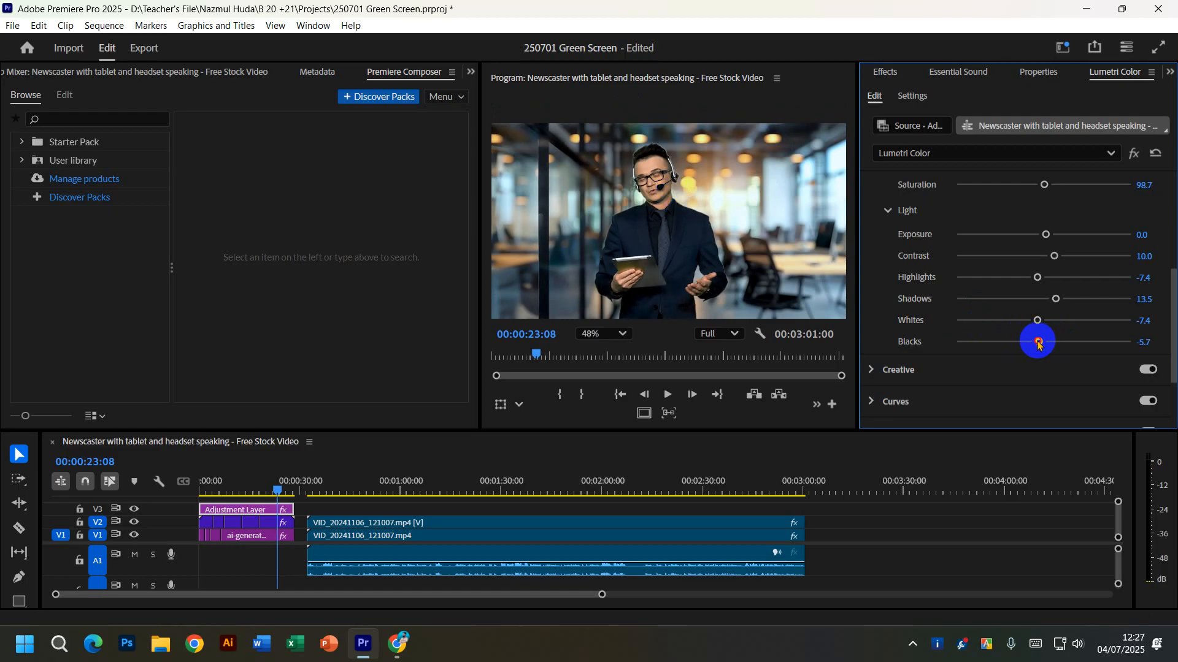
{"action": "double_click", "coordinate": [1038, 343]}
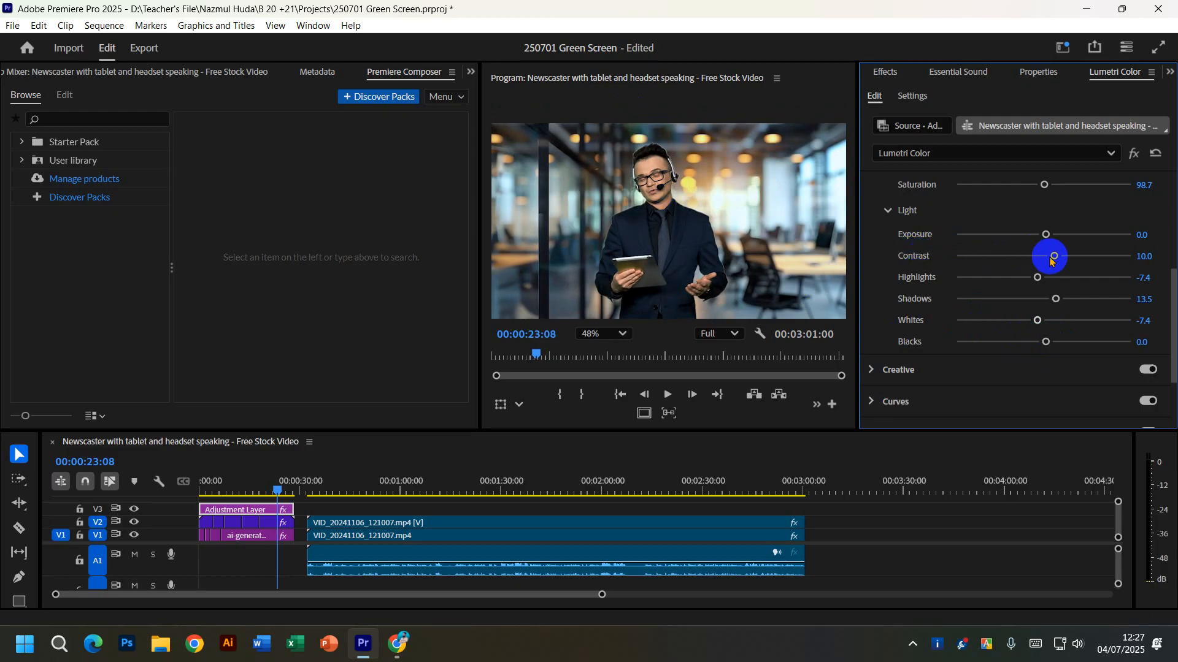
Raise the adjustment layer's exposure to 0.3 in the Light settings.
{"action": "scroll", "coordinate": [981, 243], "scroll_direction": "up", "scroll_amount": 2}
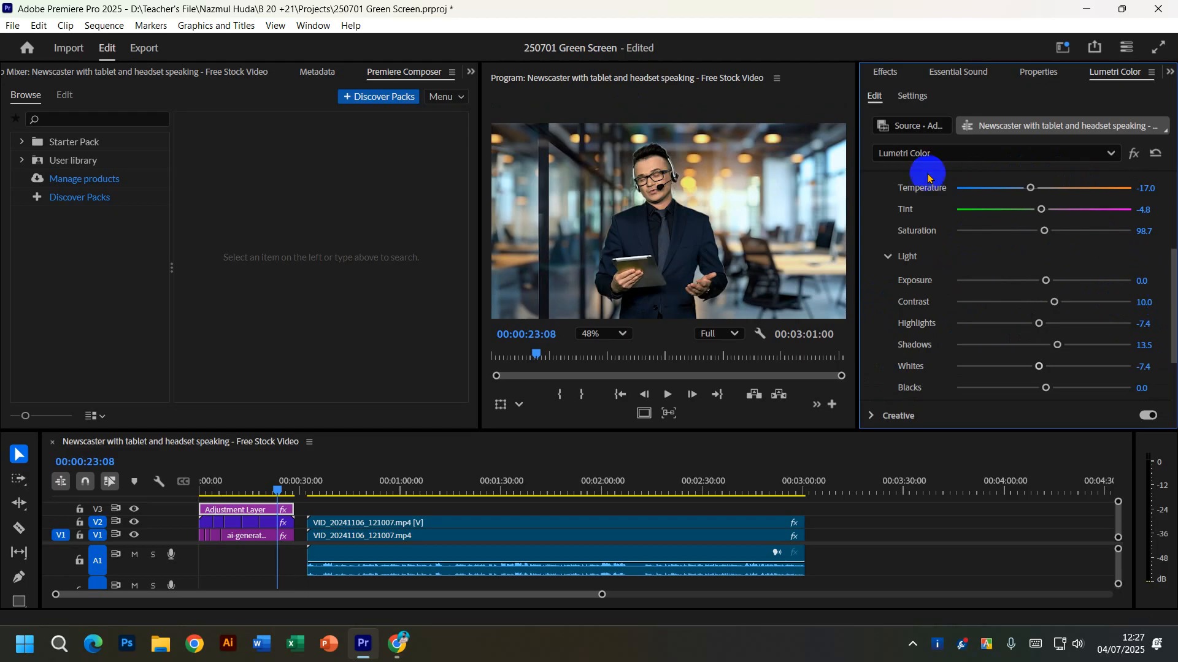
{"action": "scroll", "coordinate": [1006, 294], "scroll_direction": "up", "scroll_amount": 1}
{"action": "scroll", "coordinate": [1042, 302], "scroll_direction": "down", "scroll_amount": 1}
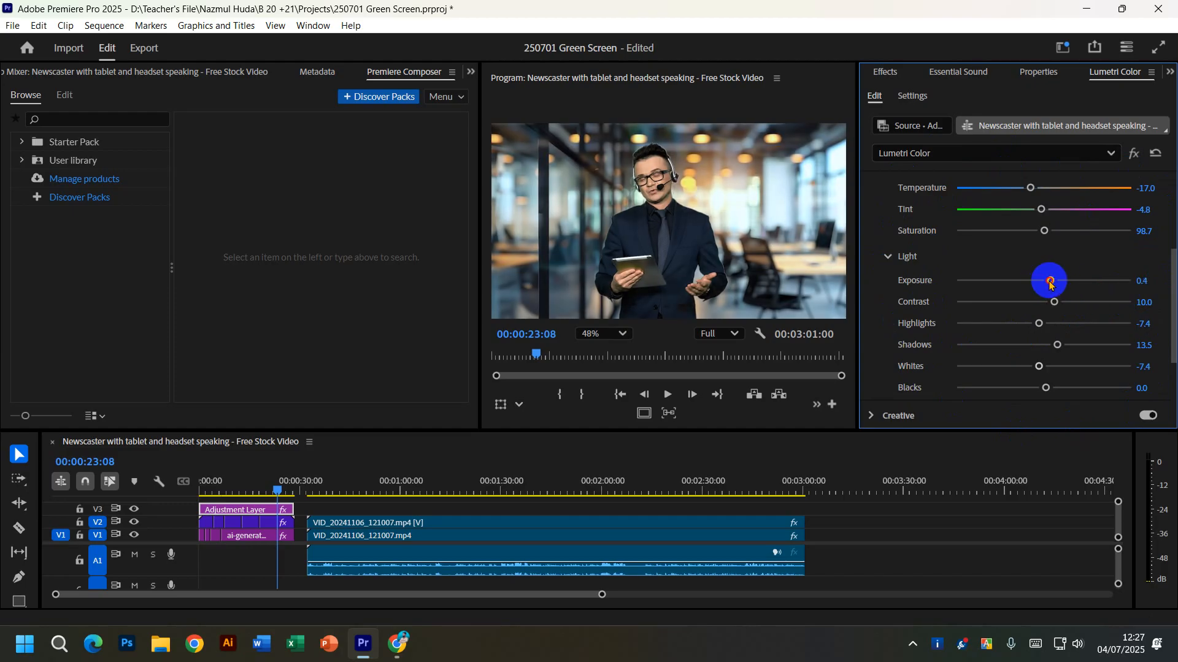
{"action": "mouse_move", "coordinate": [1053, 283]}
{"action": "left_mouse_down"}
{"action": "mouse_move", "coordinate": [1067, 283]}
{"action": "mouse_move", "coordinate": [1054, 287]}
{"action": "left_mouse_up"}
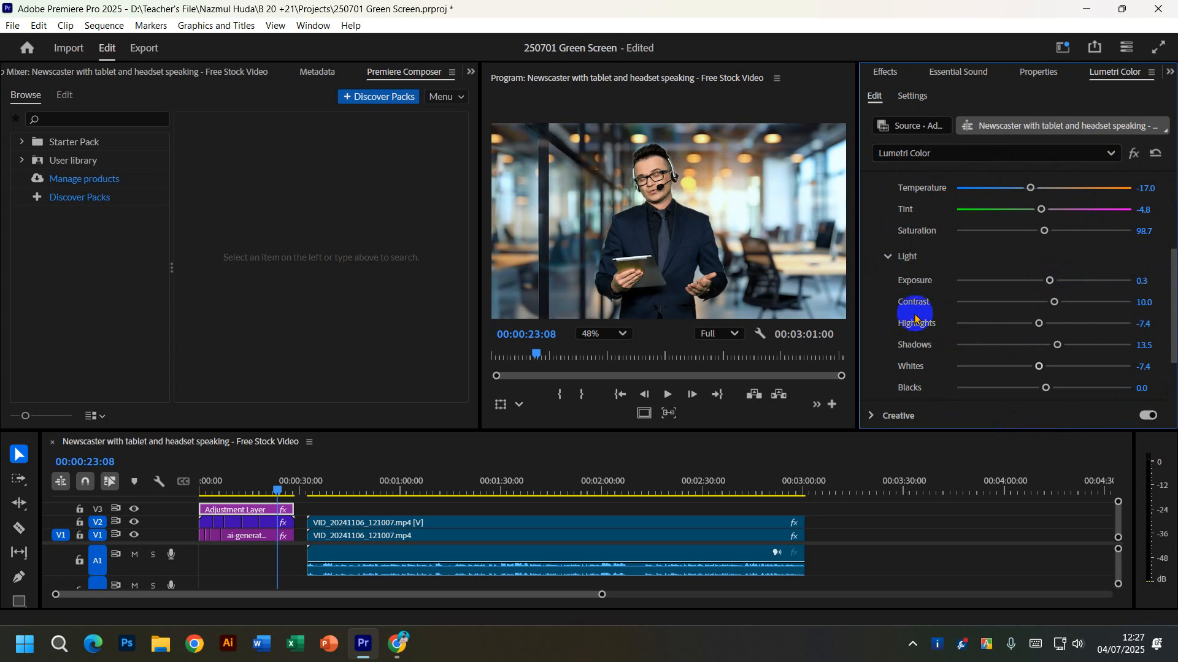
Fine-tune the adjustment layer's light with contrast 15.3, highlights -10.9, shadows 10 and whites -9.2.
{"action": "mouse_move", "coordinate": [1056, 304]}
{"action": "left_mouse_down"}
{"action": "mouse_move", "coordinate": [1135, 296]}
{"action": "mouse_move", "coordinate": [1055, 305]}
{"action": "left_mouse_up"}
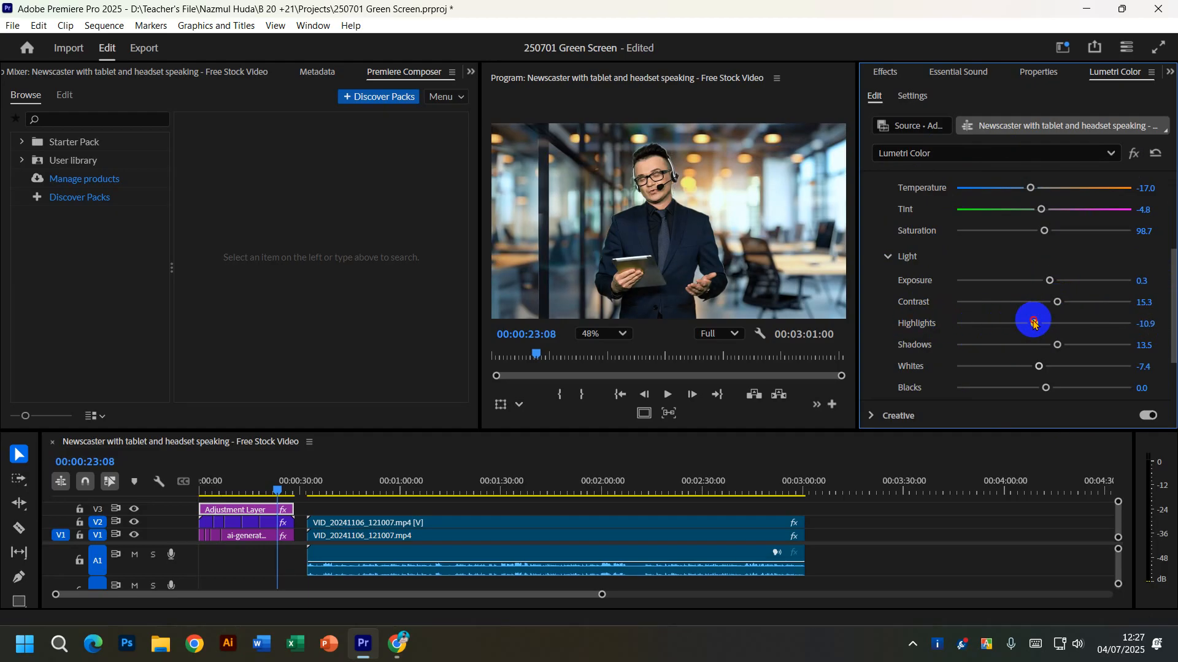
{"action": "mouse_move", "coordinate": [1057, 345]}
{"action": "left_mouse_down"}
{"action": "mouse_move", "coordinate": [940, 344]}
{"action": "mouse_move", "coordinate": [1057, 339]}
{"action": "mouse_move", "coordinate": [951, 345]}
{"action": "mouse_move", "coordinate": [1061, 346]}
{"action": "mouse_move", "coordinate": [1051, 349]}
{"action": "left_mouse_up"}
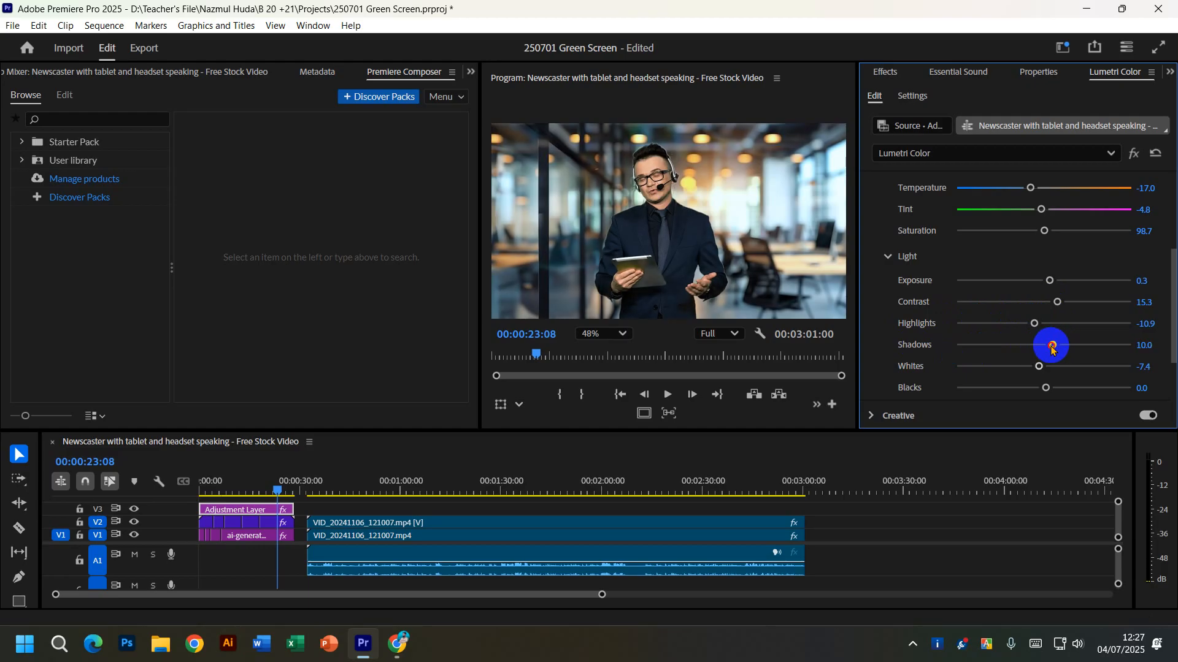
{"action": "scroll", "coordinate": [944, 362], "scroll_direction": "down", "scroll_amount": 1}
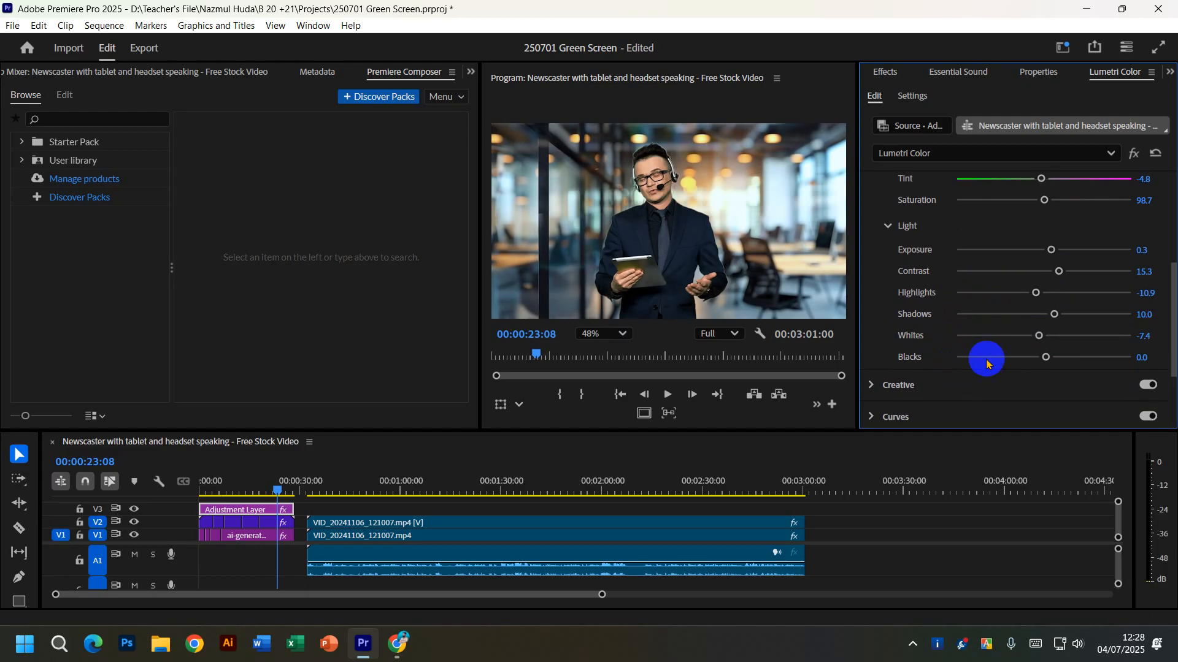
{"action": "left_click_drag", "start_coordinate": [1036, 336], "coordinate": [1033, 337]}
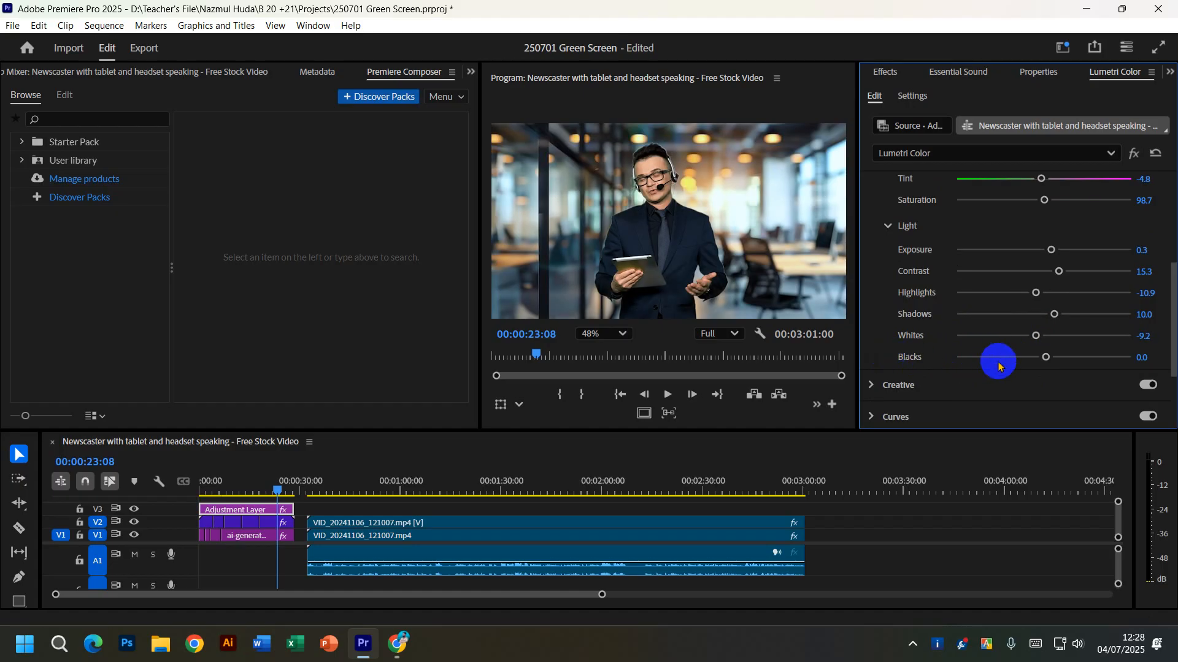
Toggle the V3 track's visibility to compare the newscaster footage with and without the grade, and review the Basic Correction settings.
{"action": "scroll", "coordinate": [954, 355], "scroll_direction": "up", "scroll_amount": 1}
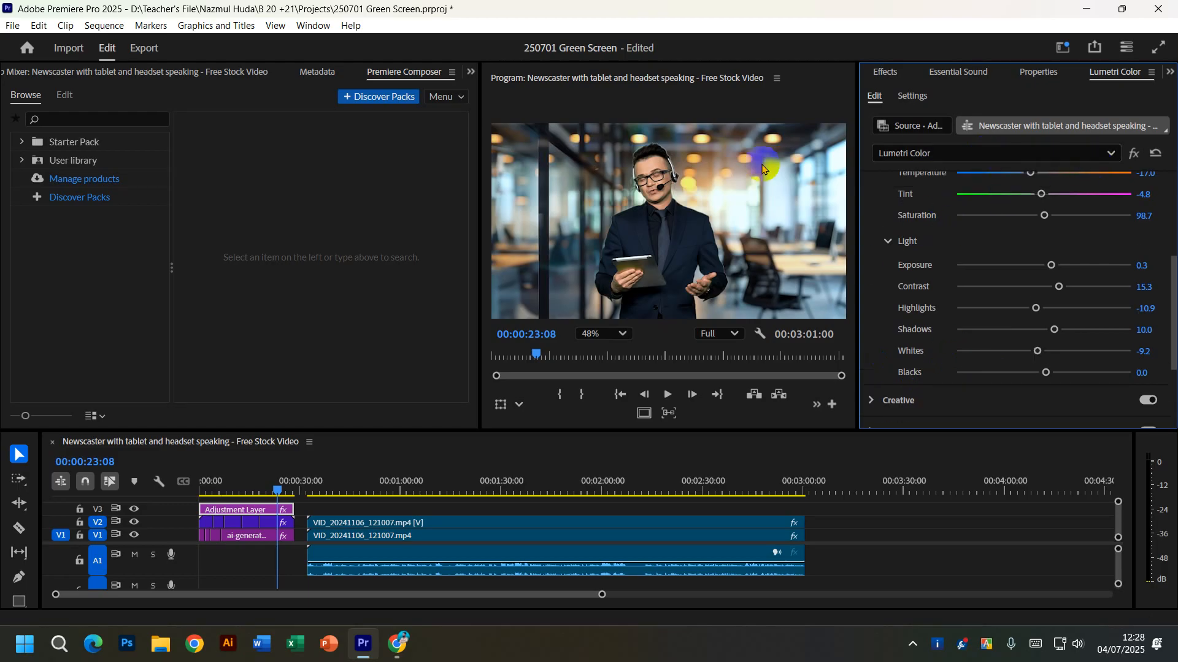
{"action": "left_click", "coordinate": [134, 510]}
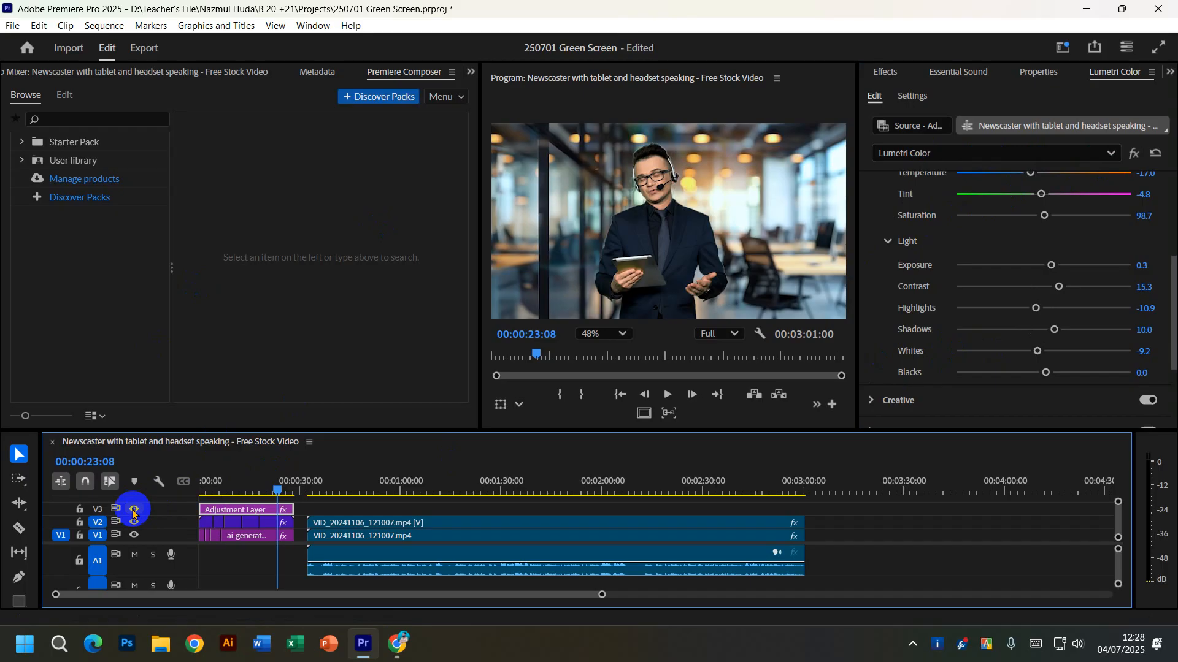
{"action": "scroll", "coordinate": [982, 274], "scroll_direction": "up", "scroll_amount": 1}
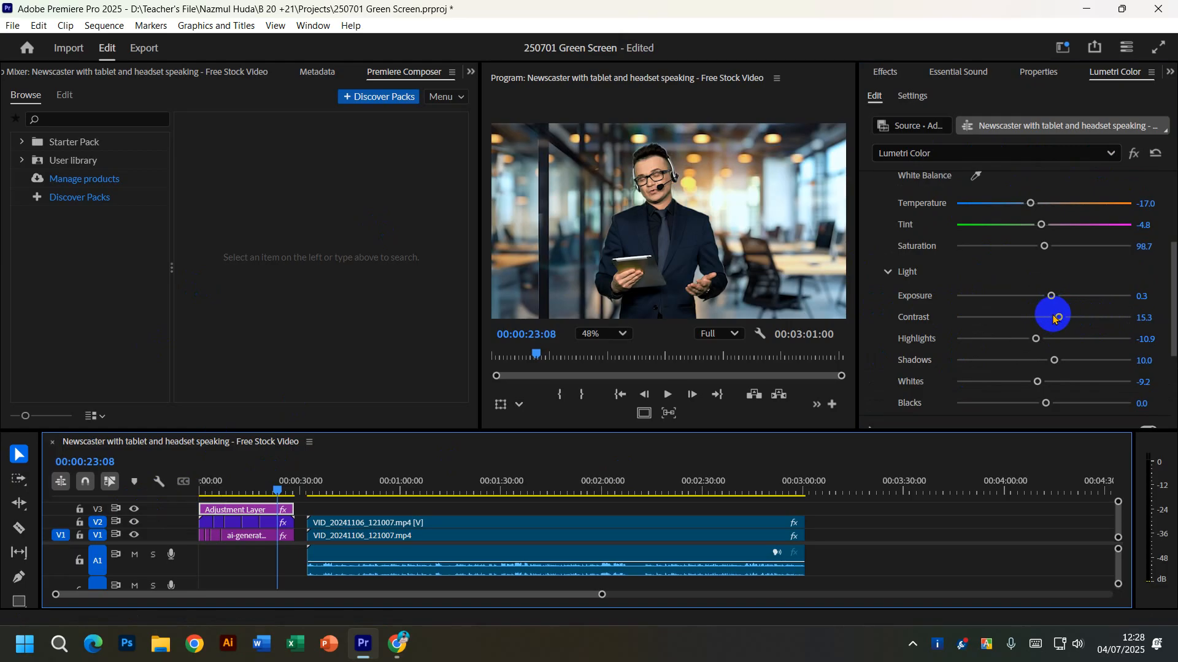
{"action": "scroll", "coordinate": [1073, 287], "scroll_direction": "down", "scroll_amount": 1}
{"action": "scroll", "coordinate": [1052, 289], "scroll_direction": "up", "scroll_amount": 1}
{"action": "scroll", "coordinate": [1071, 285], "scroll_direction": "down", "scroll_amount": 1}
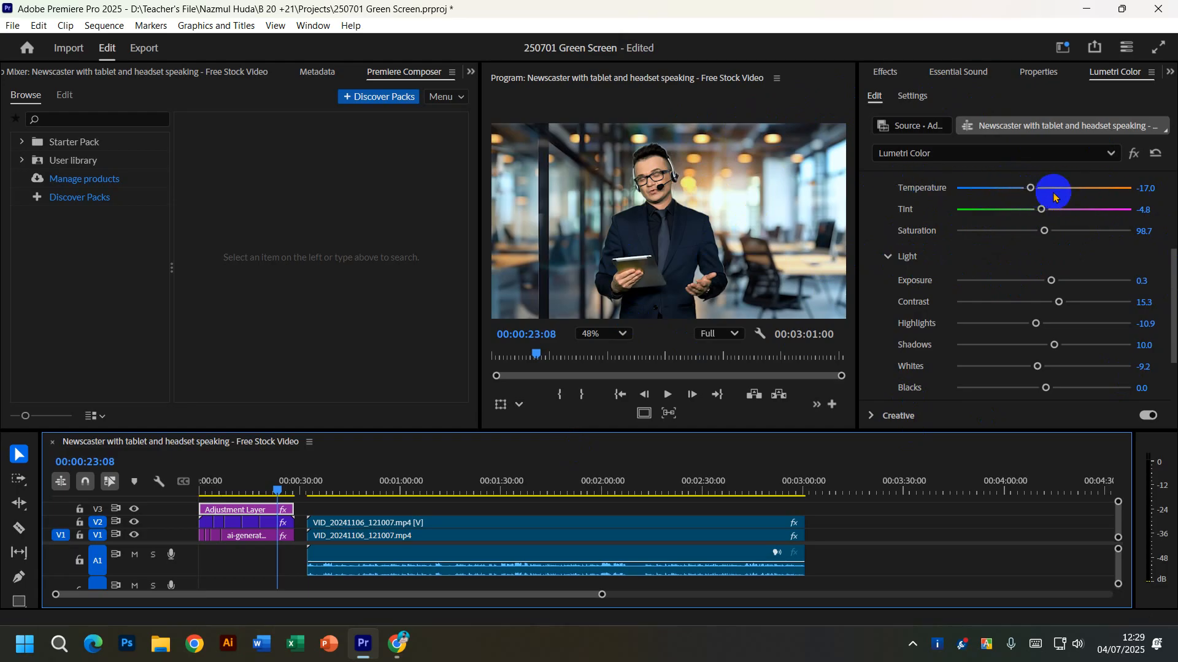
Set the adjustment layer's temperature to -21.4 and tint to 17, checking the newscaster's skin tone in the preview.
{"action": "mouse_move", "coordinate": [1027, 190]}
{"action": "left_mouse_down"}
{"action": "mouse_move", "coordinate": [852, 190]}
{"action": "mouse_move", "coordinate": [1011, 187]}
{"action": "left_mouse_up"}
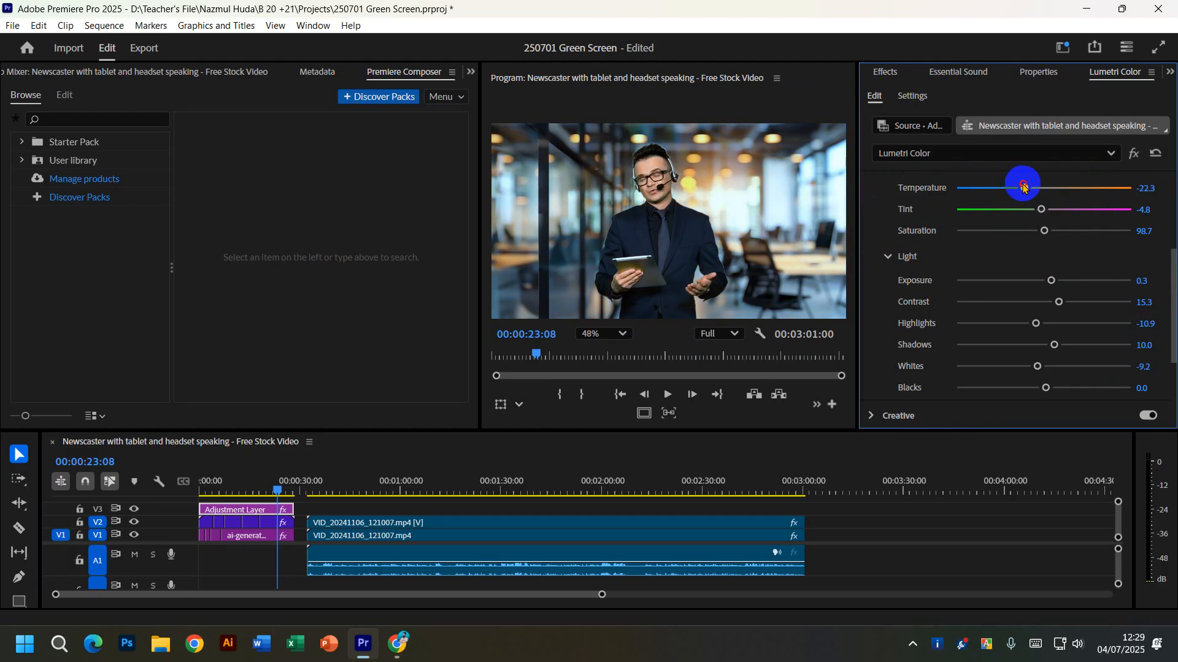
{"action": "left_click_drag", "start_coordinate": [1041, 210], "coordinate": [1061, 246]}
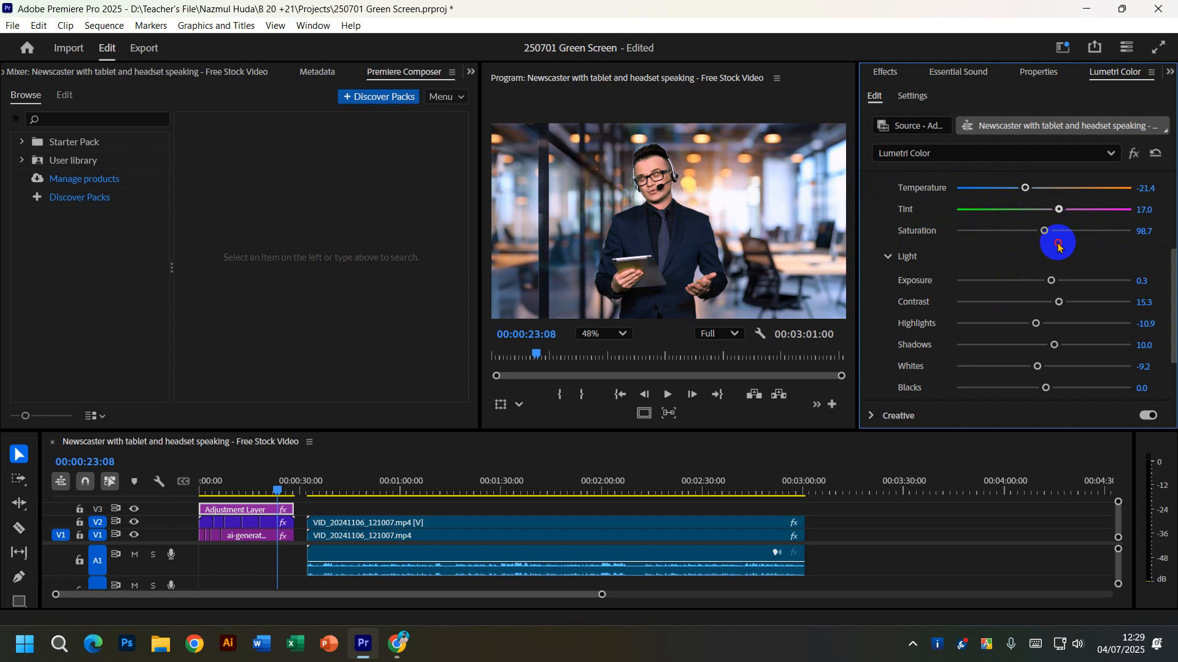
{"action": "scroll", "coordinate": [667, 170], "scroll_direction": "up", "scroll_amount": 2}
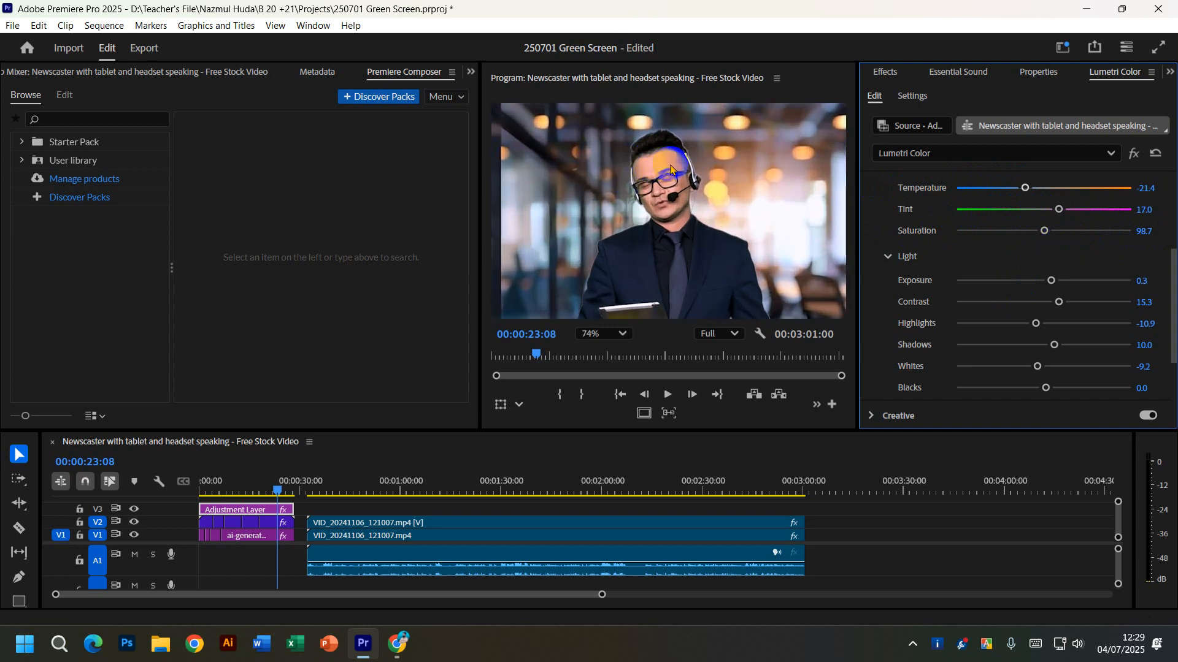
{"action": "mouse_move", "coordinate": [1058, 209]}
{"action": "left_mouse_down"}
{"action": "mouse_move", "coordinate": [1030, 210]}
{"action": "mouse_move", "coordinate": [1055, 209]}
{"action": "left_mouse_up"}
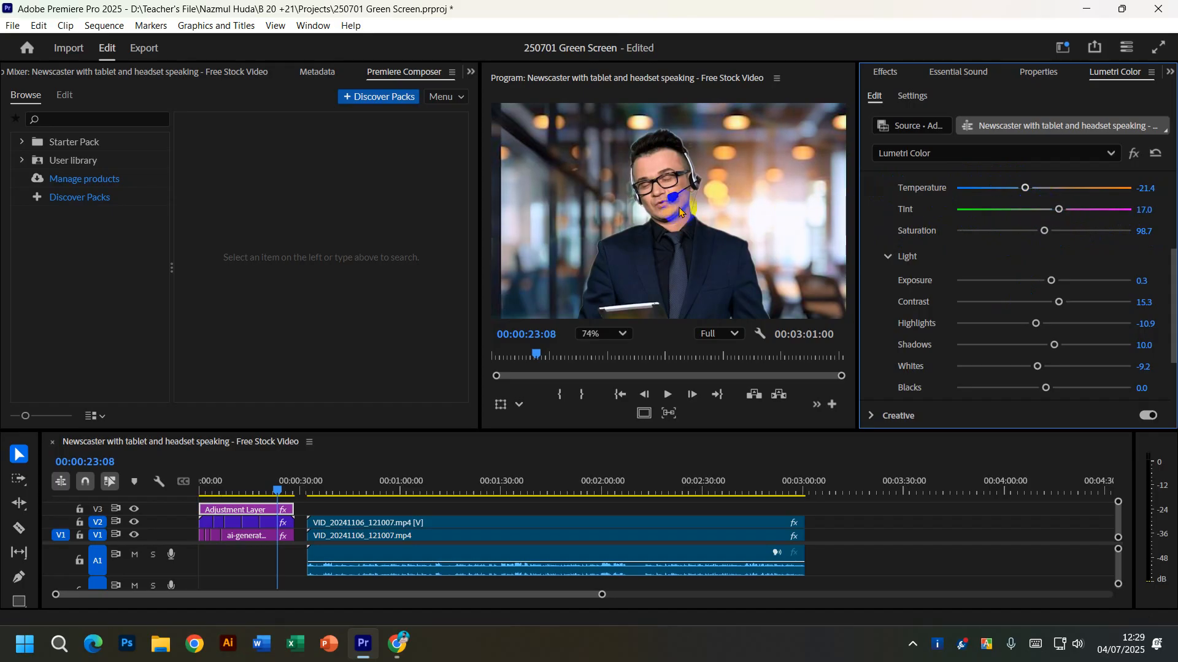
{"action": "scroll", "coordinate": [644, 222], "scroll_direction": "down", "scroll_amount": 3}
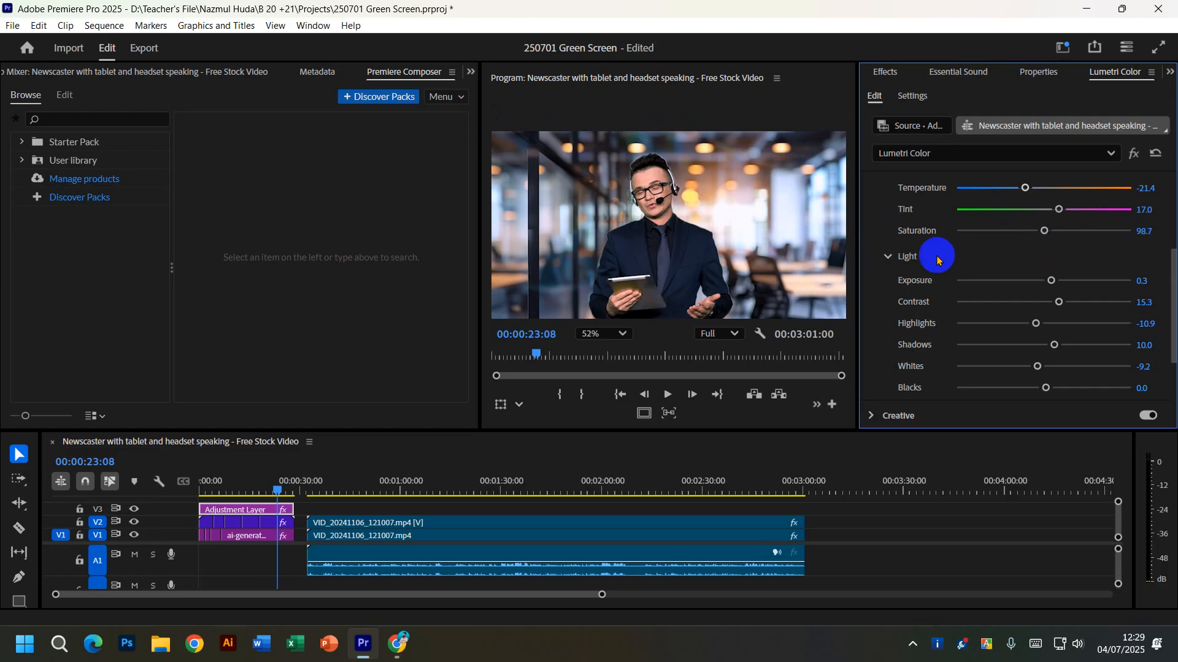
{"action": "scroll", "coordinate": [916, 276], "scroll_direction": "up", "scroll_amount": 1}
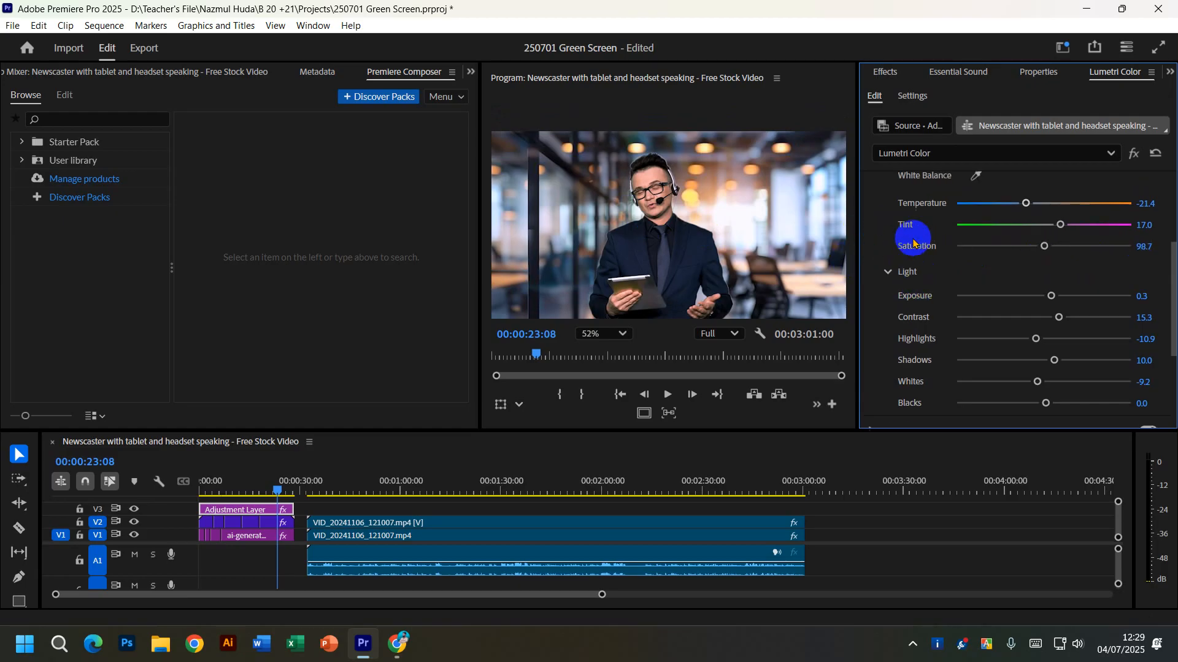
Duplicate the V3 adjustment layer and stack the copy directly above the original on V4.
{"action": "scroll", "coordinate": [920, 282], "scroll_direction": "down", "scroll_amount": 1}
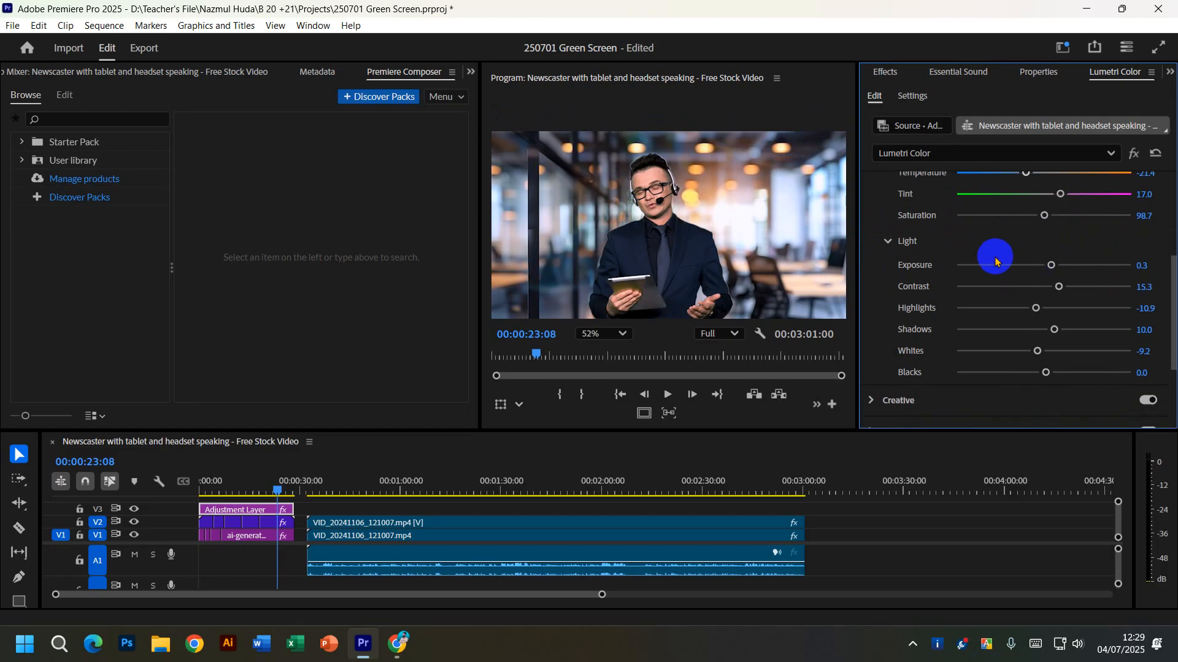
{"action": "scroll", "coordinate": [952, 270], "scroll_direction": "up", "scroll_amount": 1}
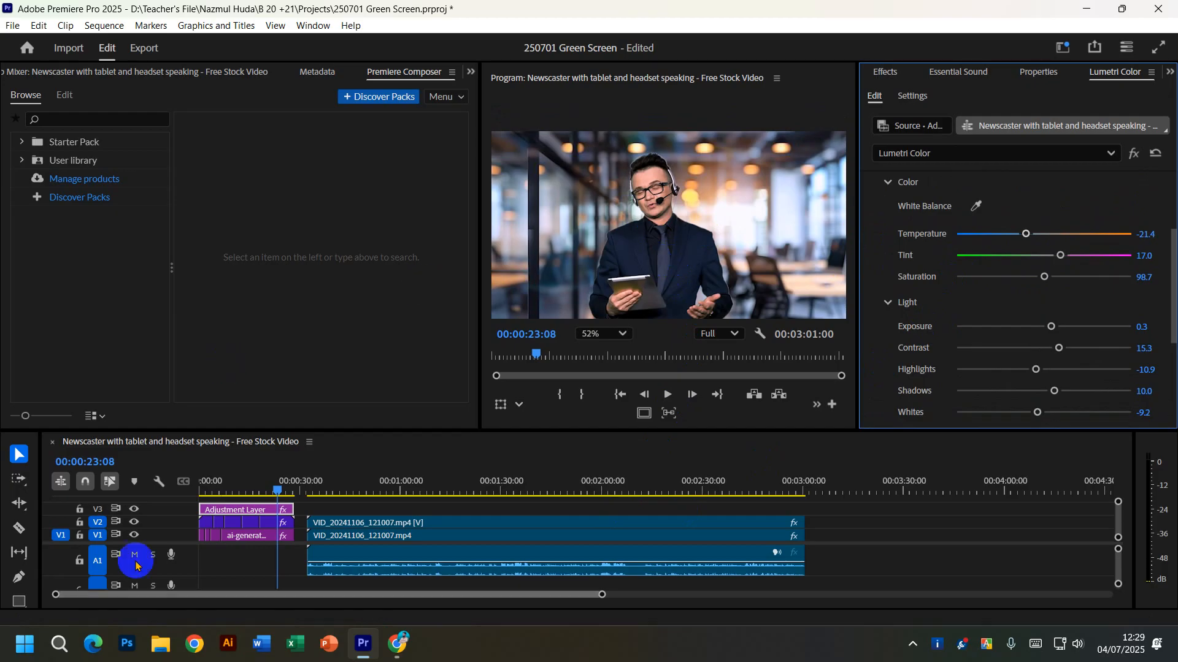
{"action": "left_click_drag", "start_coordinate": [262, 510], "coordinate": [414, 515]}
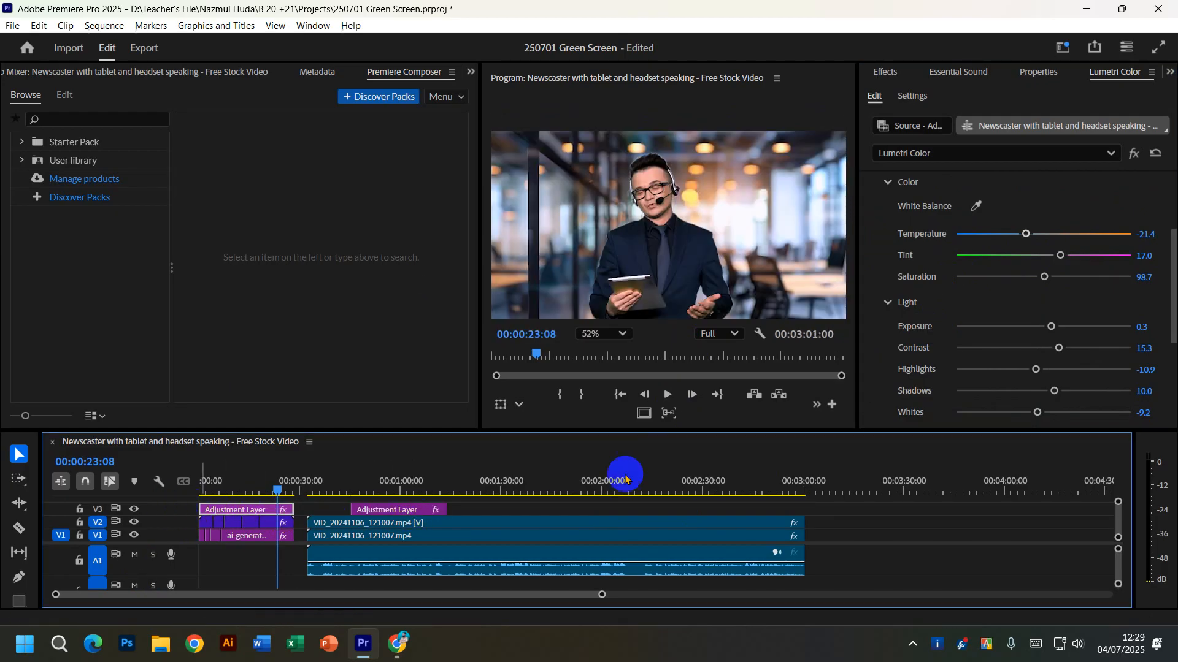
{"action": "left_click_drag", "start_coordinate": [385, 510], "coordinate": [234, 515]}
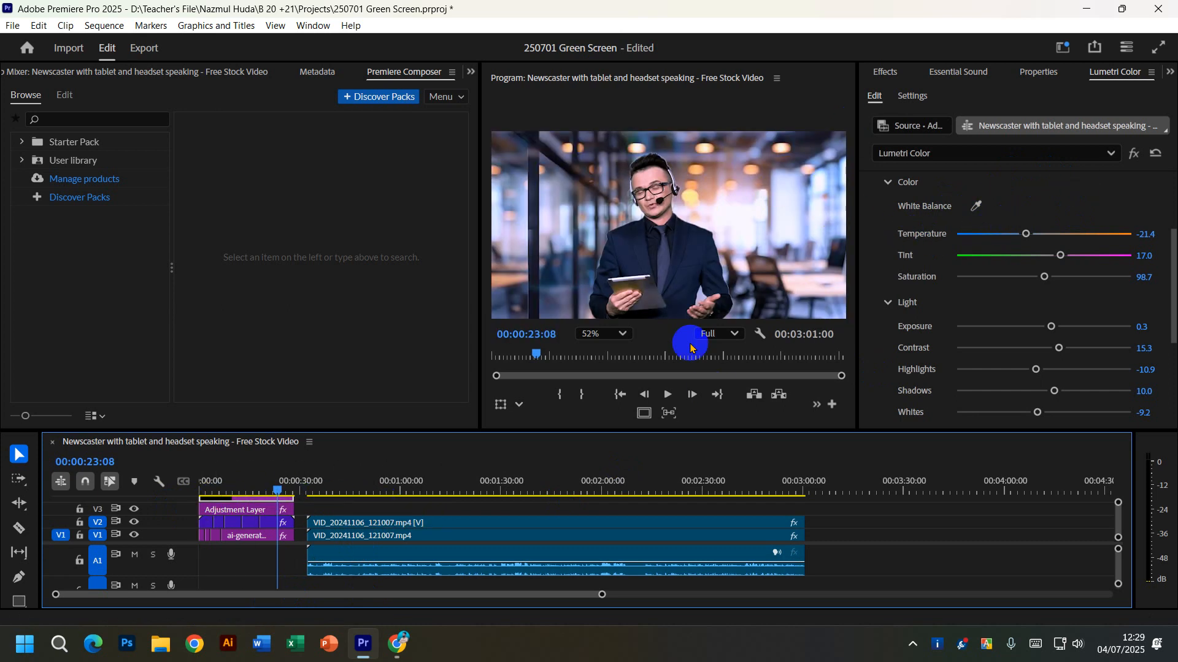
Reset the Lumetri Color settings of the V4 adjustment layer copy, and bring the V4 track into view at a reduced height.
{"action": "left_click", "coordinate": [1158, 154]}
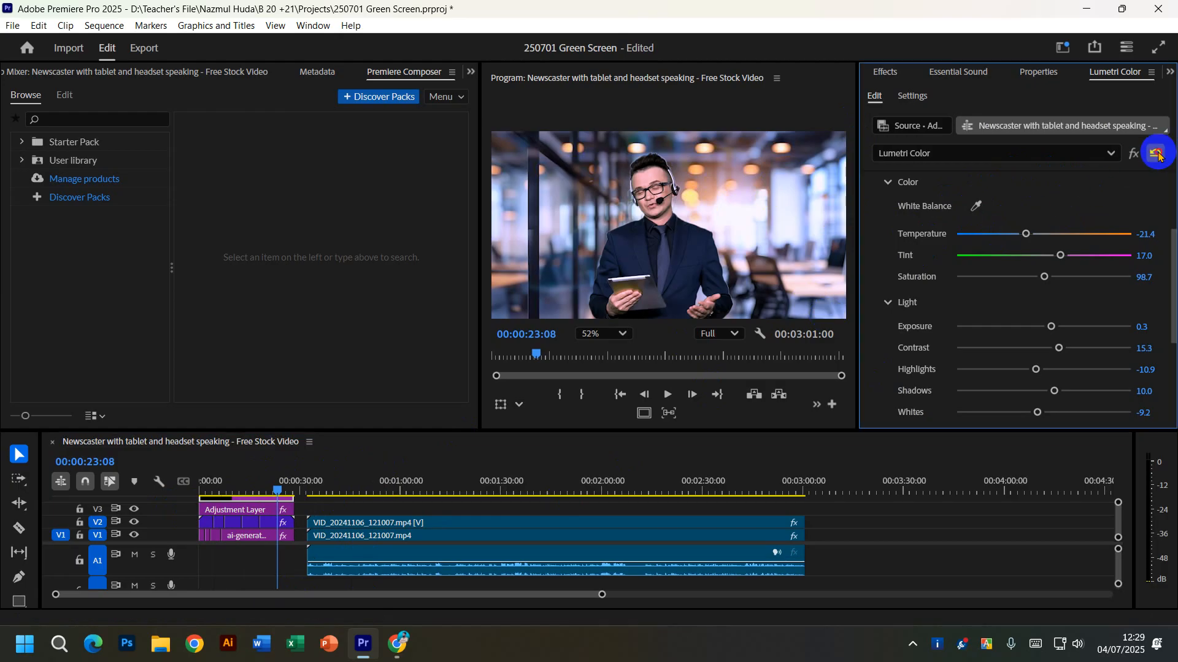
{"action": "left_click", "coordinate": [232, 510]}
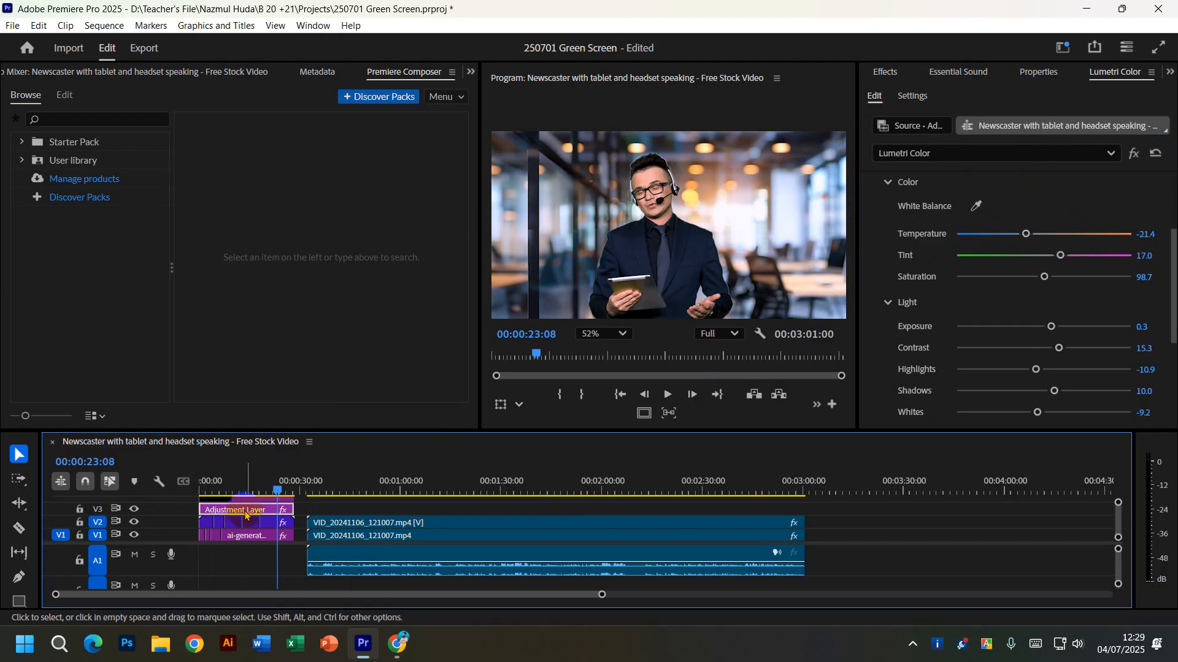
{"action": "left_click", "coordinate": [222, 500]}
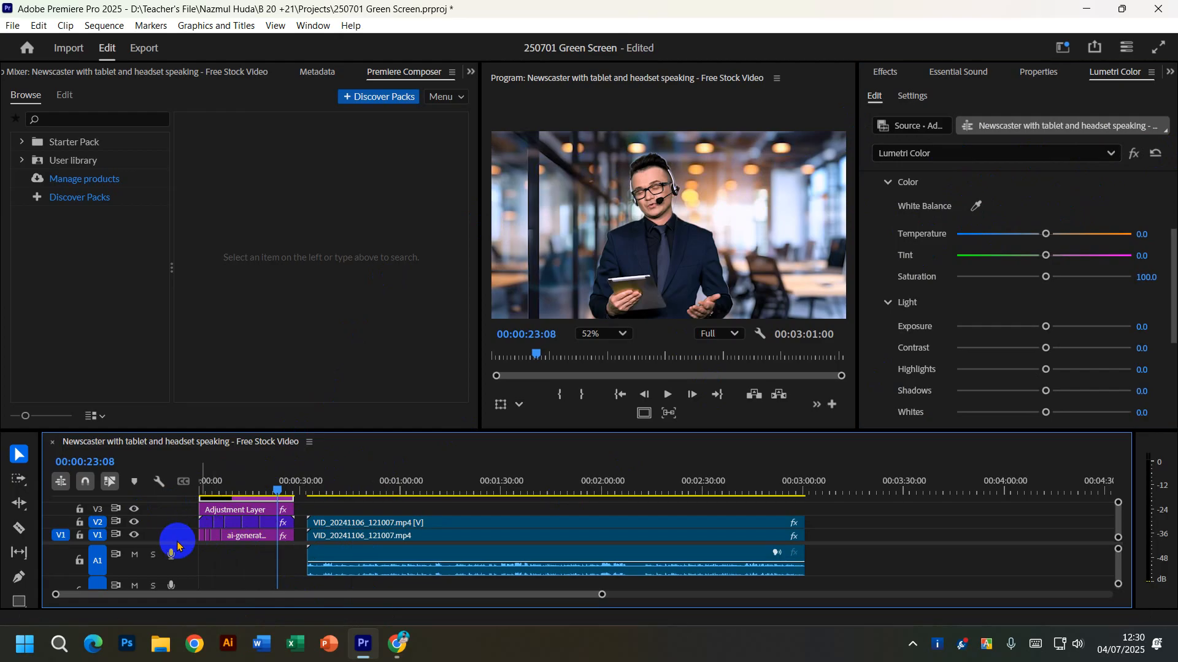
{"action": "left_click_drag", "start_coordinate": [182, 543], "coordinate": [181, 576]}
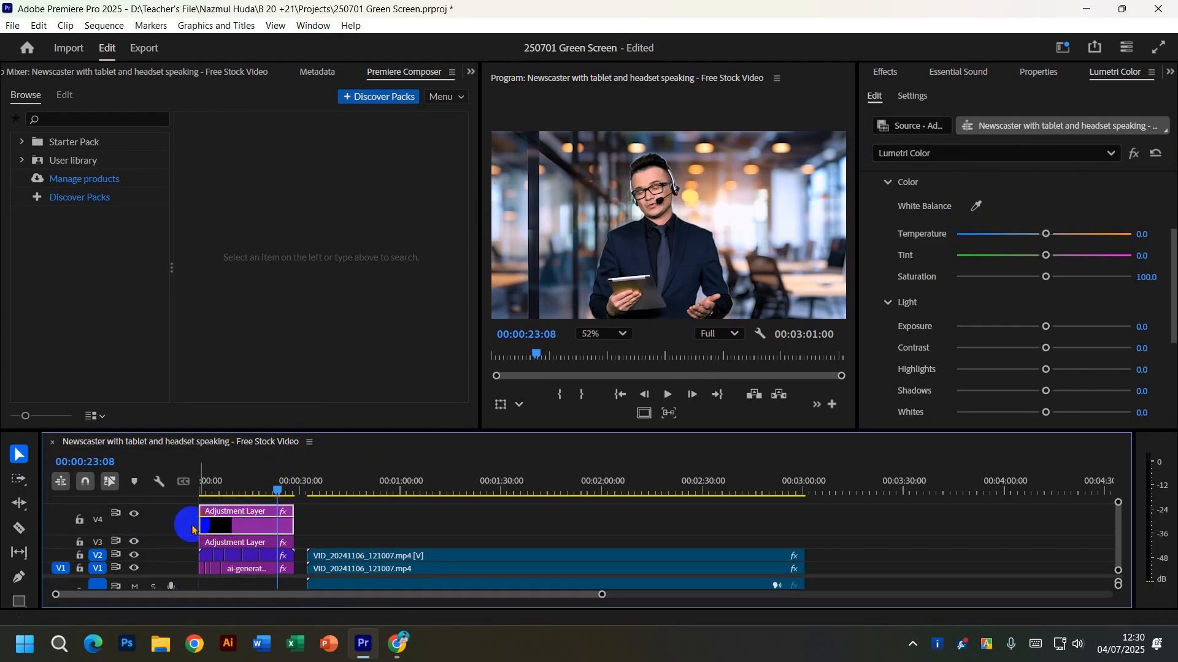
{"action": "double_click", "coordinate": [171, 537]}
Collapse Basic Correction and expand the Creative settings for the V4 adjustment layer.
{"action": "scroll", "coordinate": [988, 233], "scroll_direction": "down", "scroll_amount": 5}
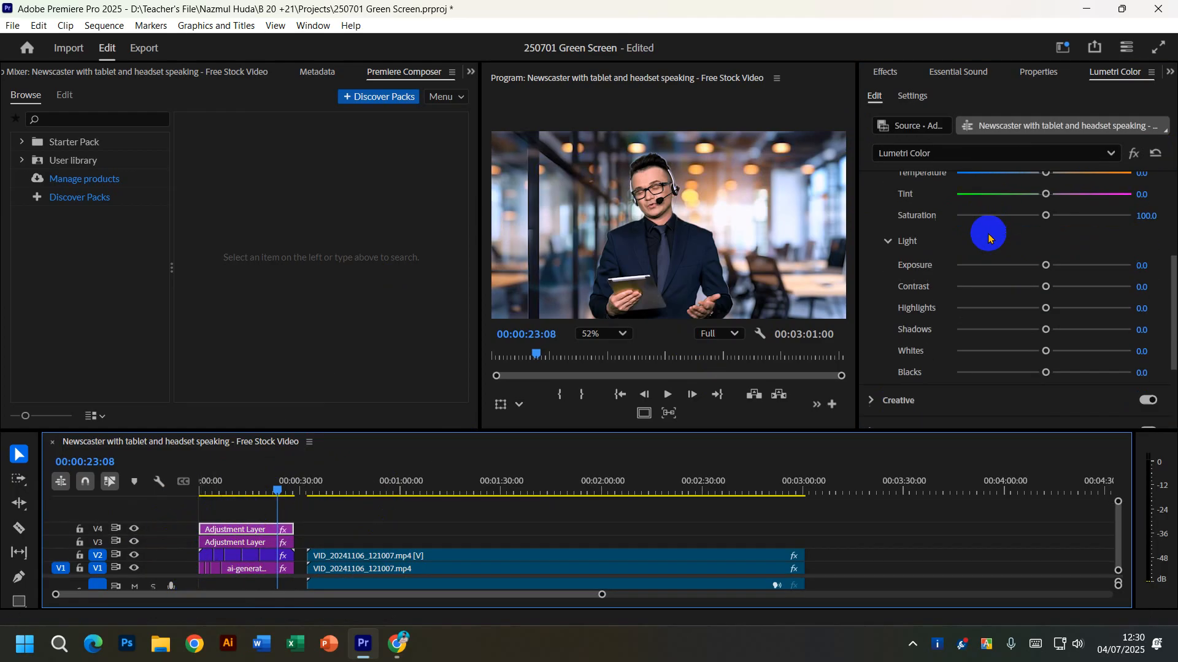
{"action": "scroll", "coordinate": [986, 269], "scroll_direction": "up", "scroll_amount": 5}
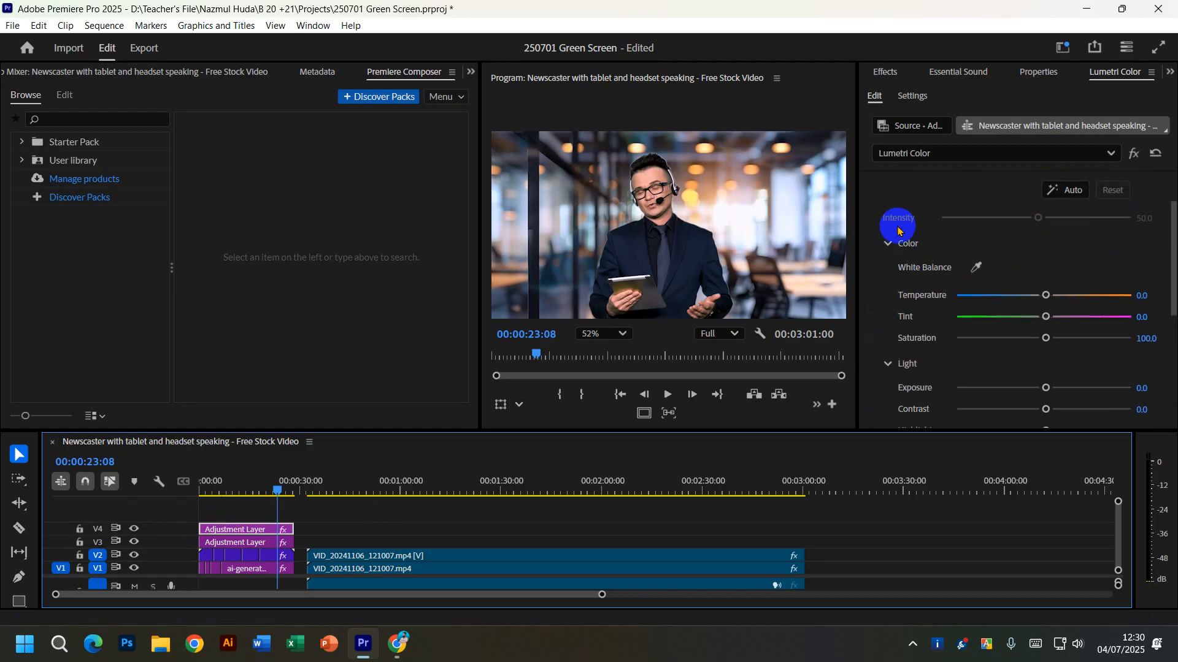
{"action": "left_click", "coordinate": [876, 187]}
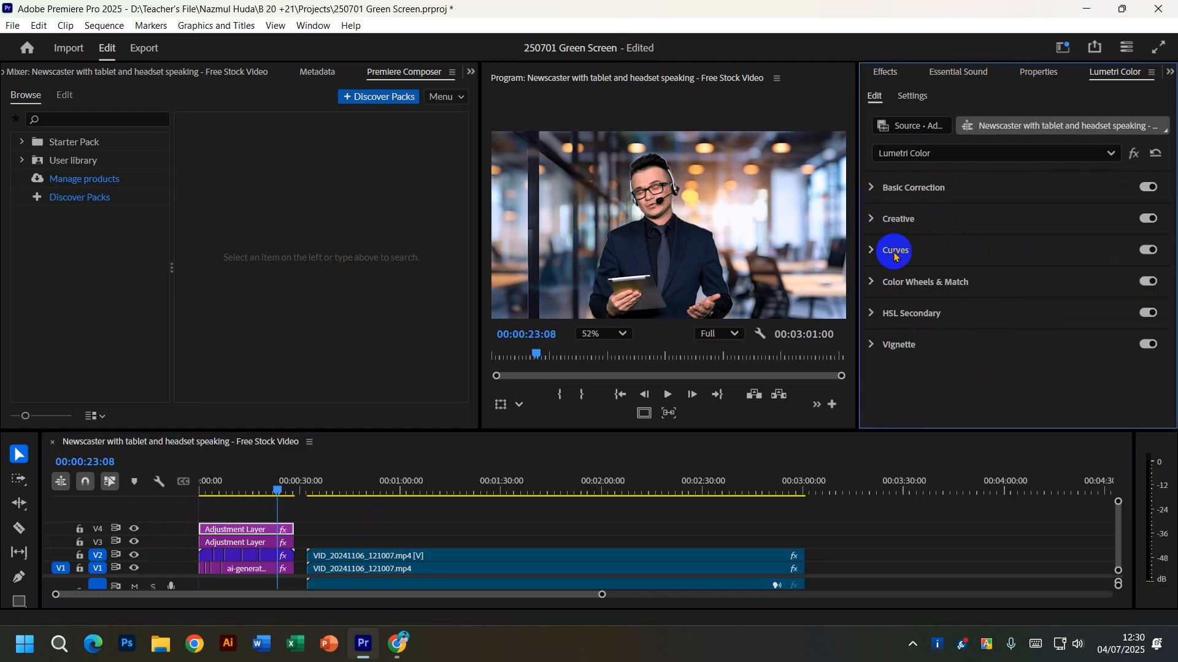
{"action": "left_click", "coordinate": [872, 219]}
{"action": "scroll", "coordinate": [963, 210], "scroll_direction": "down", "scroll_amount": 3}
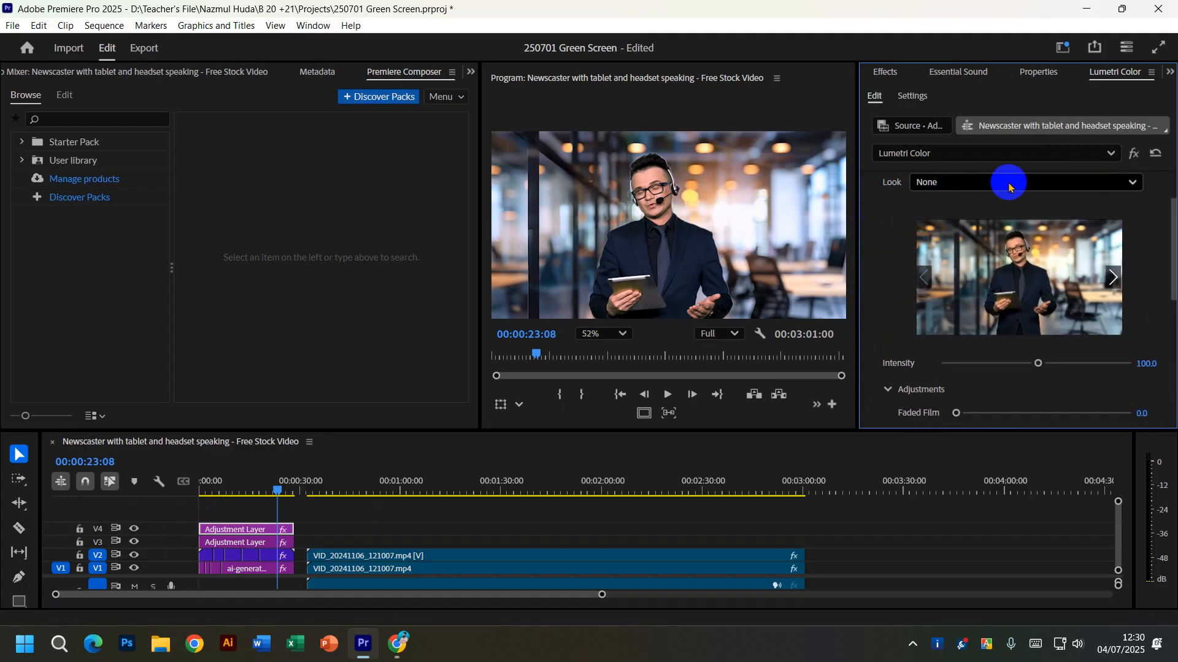
Try the Fuji F125 Kodak 2393, Fuji REALA 500D Kodak 2393 and Fuji ETERNA 250D Kodak 2395 looks on the V4 adjustment layer.
{"action": "left_click", "coordinate": [1007, 182]}
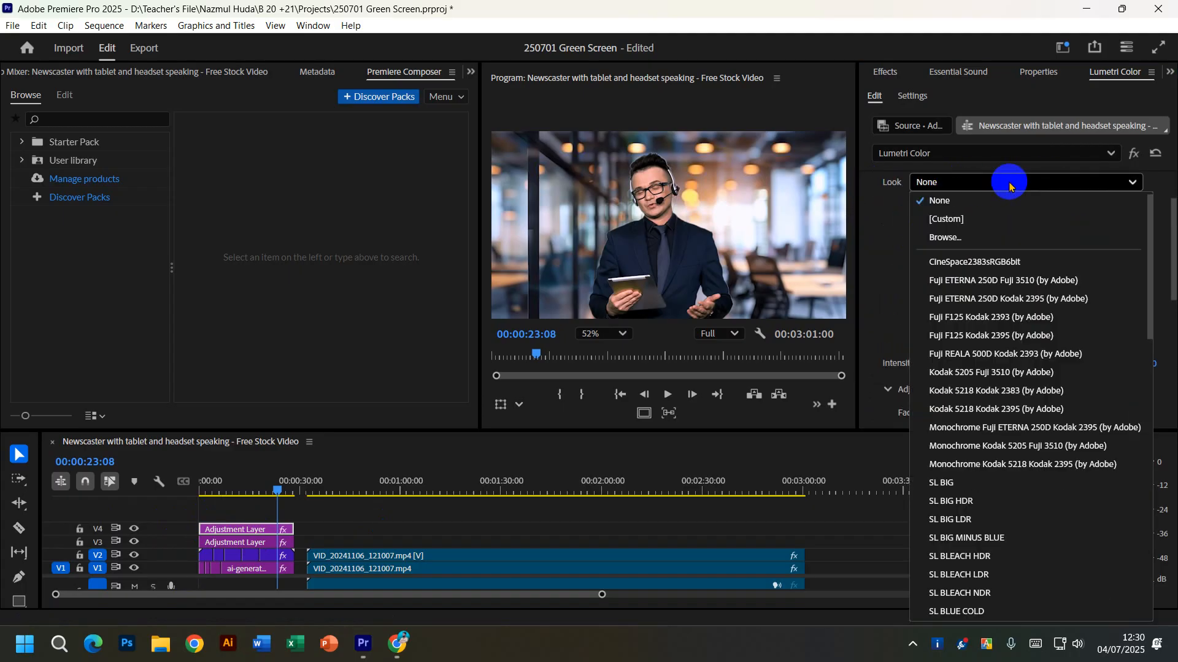
{"action": "left_click", "coordinate": [990, 316]}
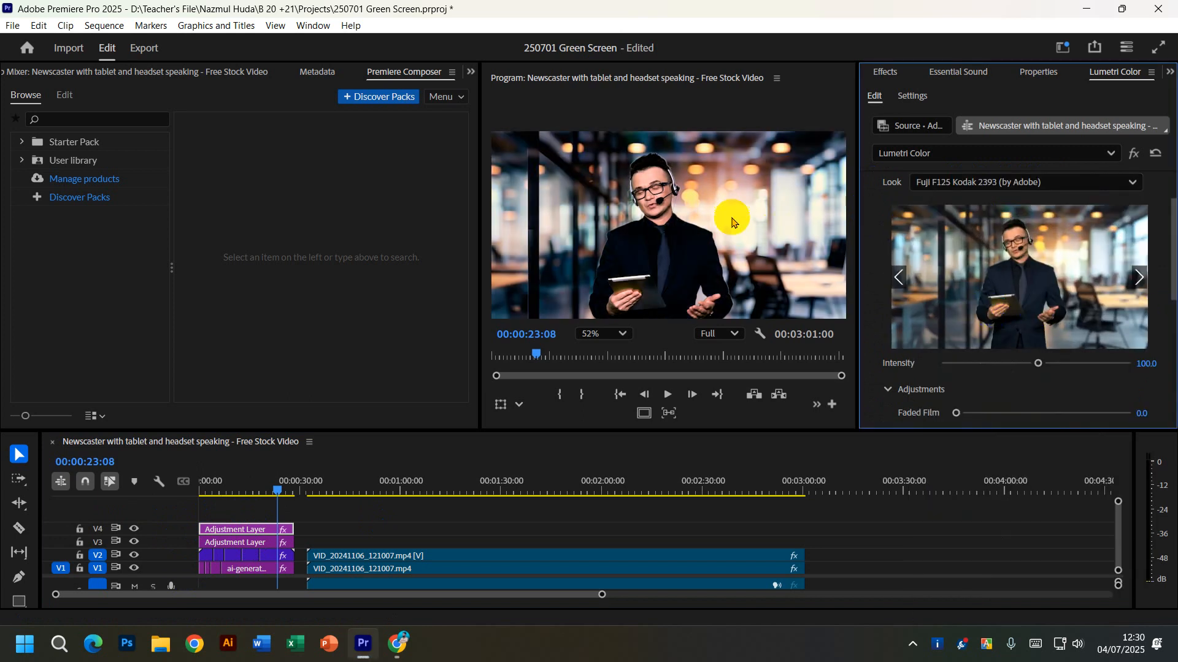
{"action": "left_click", "coordinate": [963, 181]}
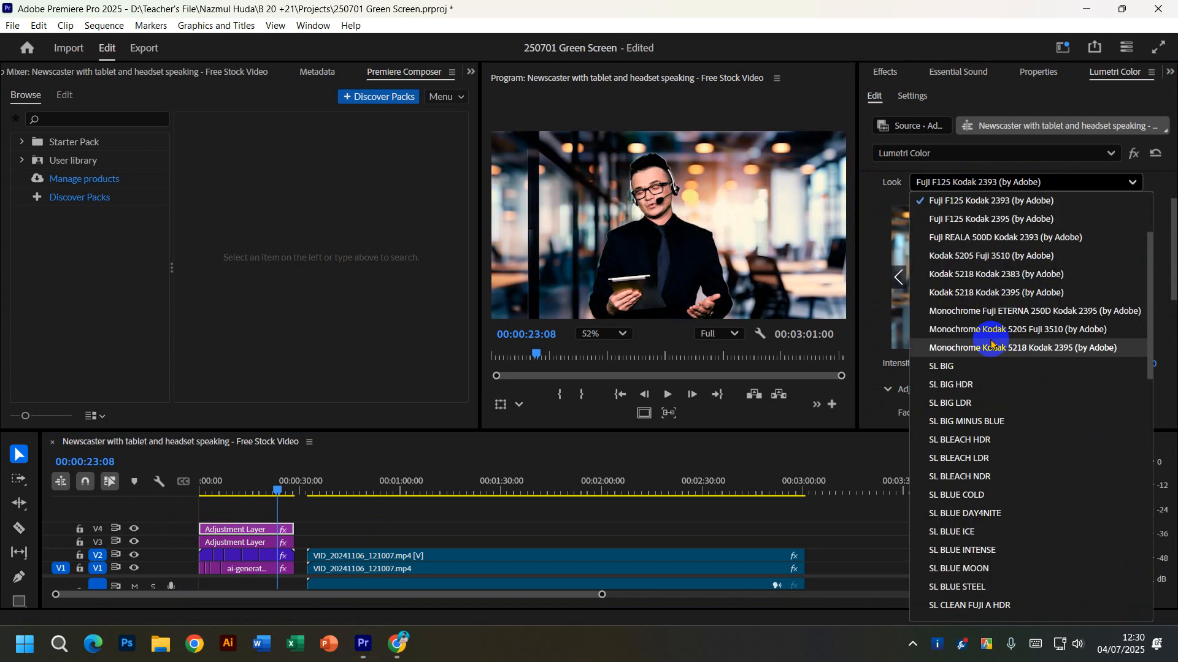
{"action": "left_click", "coordinate": [978, 238]}
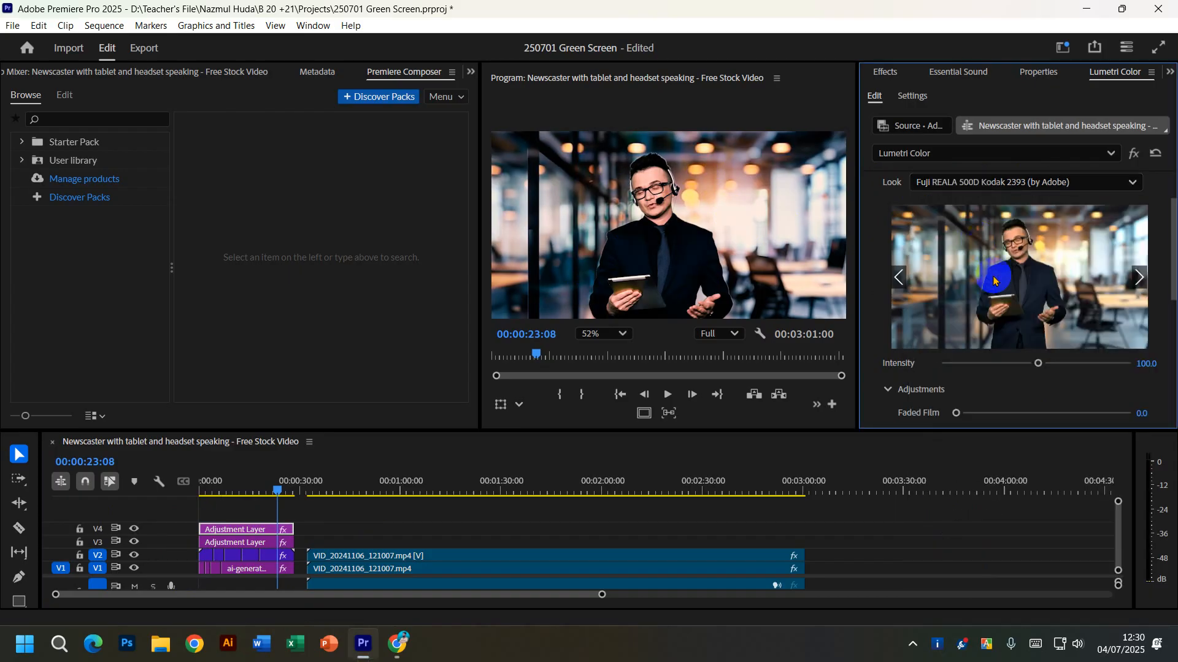
{"action": "left_click", "coordinate": [967, 181]}
{"action": "scroll", "coordinate": [982, 239], "scroll_direction": "up", "scroll_amount": 3}
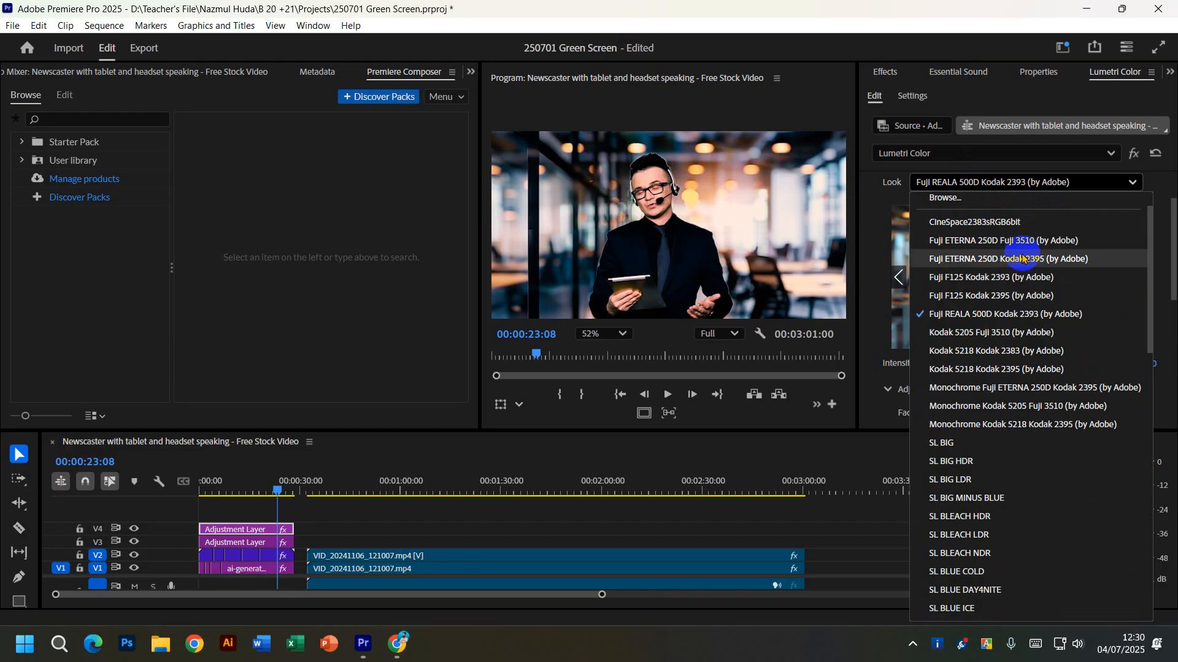
{"action": "left_click", "coordinate": [1023, 259]}
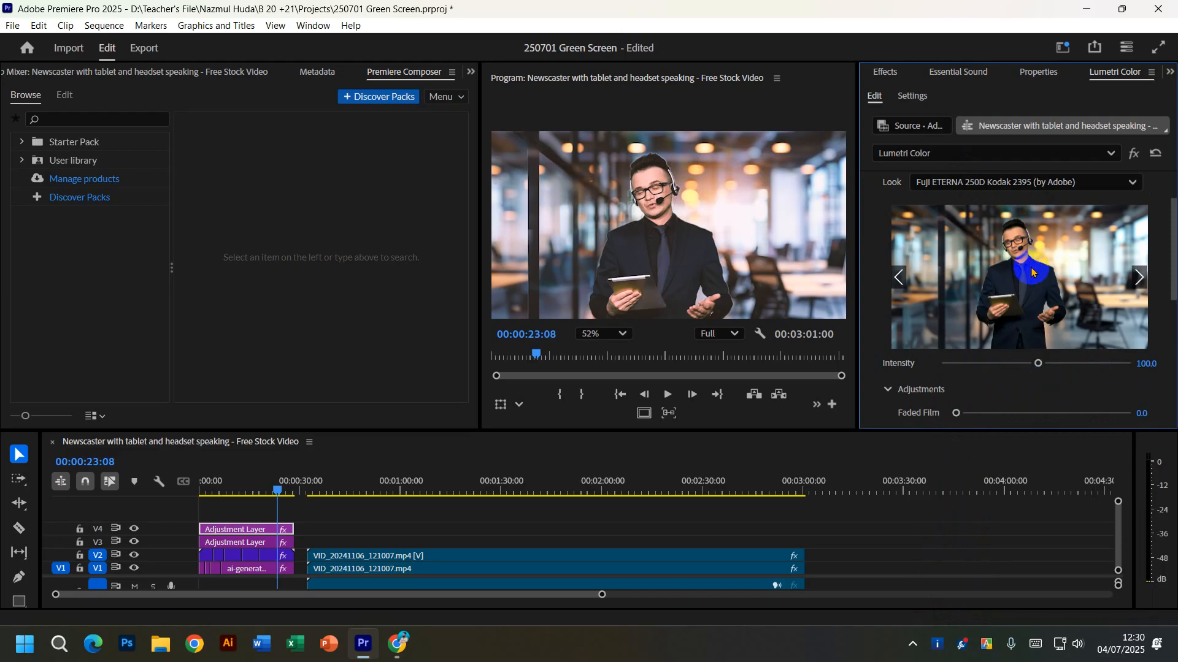
Switch the V4 adjustment layer's Creative look to Fuji F125 Kodak 2393.
{"action": "left_click", "coordinate": [613, 194]}
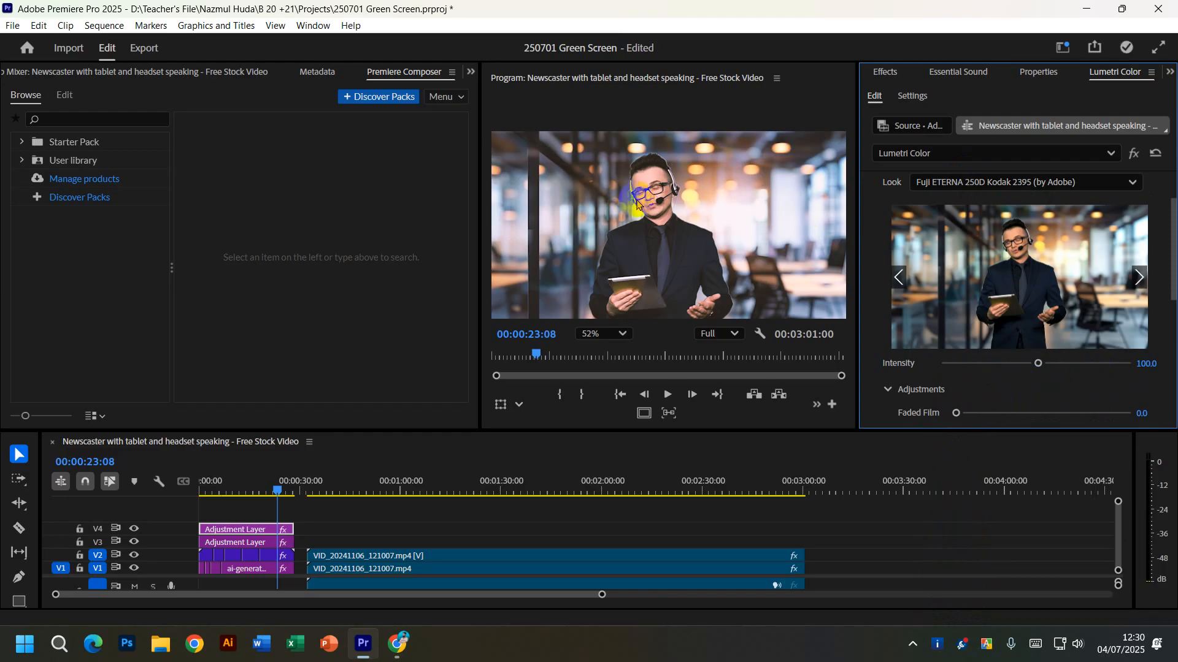
{"action": "left_click", "coordinate": [973, 182]}
{"action": "left_click", "coordinate": [960, 222]}
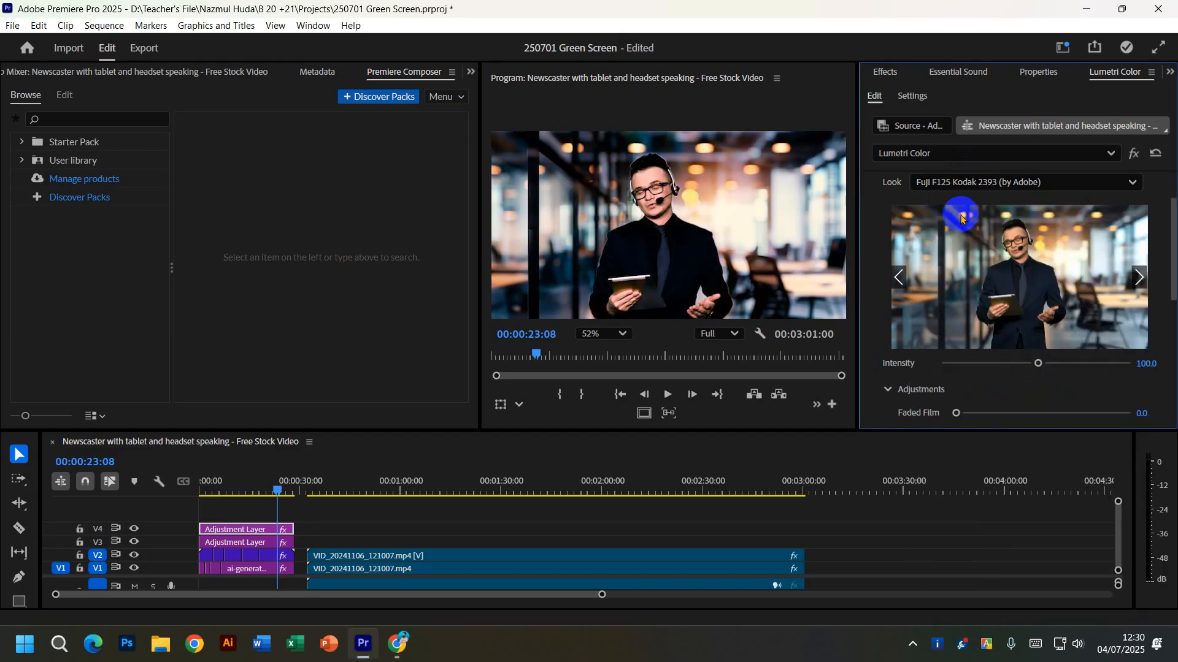
Lower the Creative look's intensity to 15.3 and inspect the newscaster up close in the preview.
{"action": "left_click", "coordinate": [977, 183]}
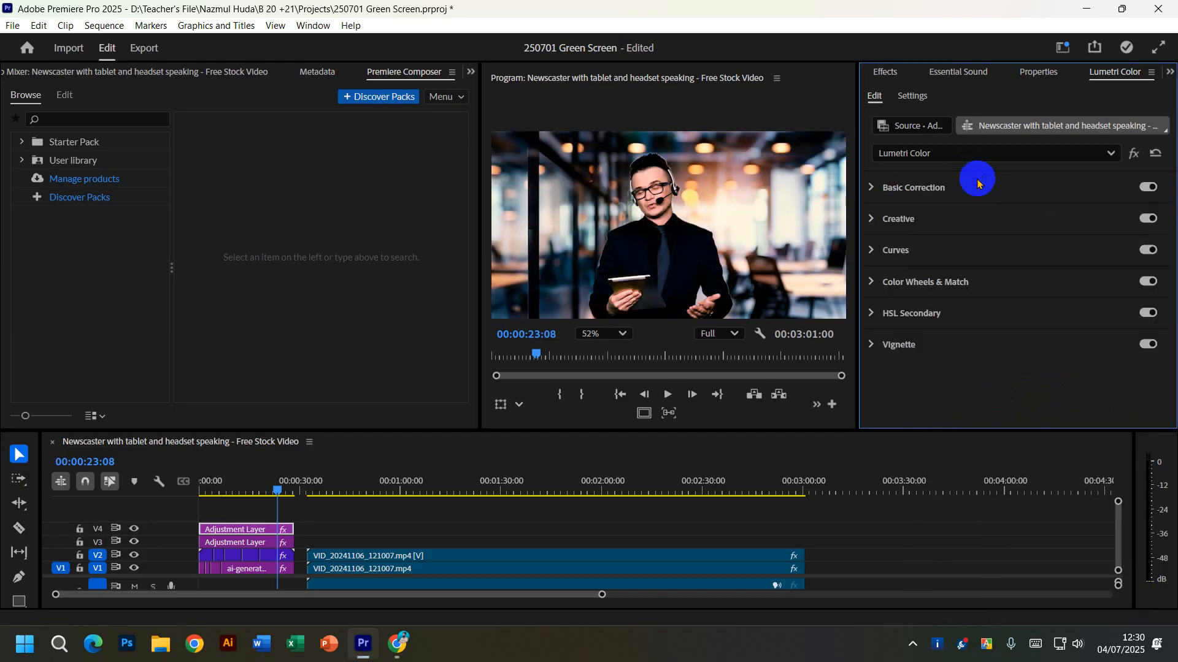
{"action": "left_click", "coordinate": [872, 221]}
{"action": "scroll", "coordinate": [1149, 309], "scroll_direction": "down", "scroll_amount": 2}
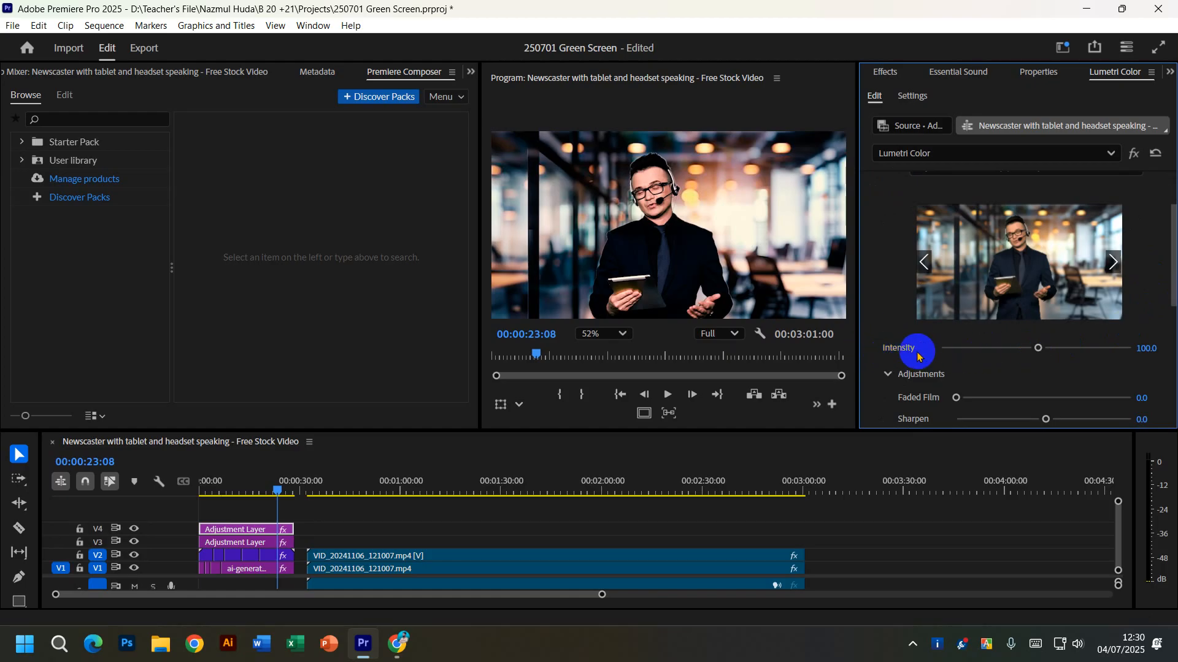
{"action": "left_click_drag", "start_coordinate": [1037, 347], "coordinate": [943, 348]}
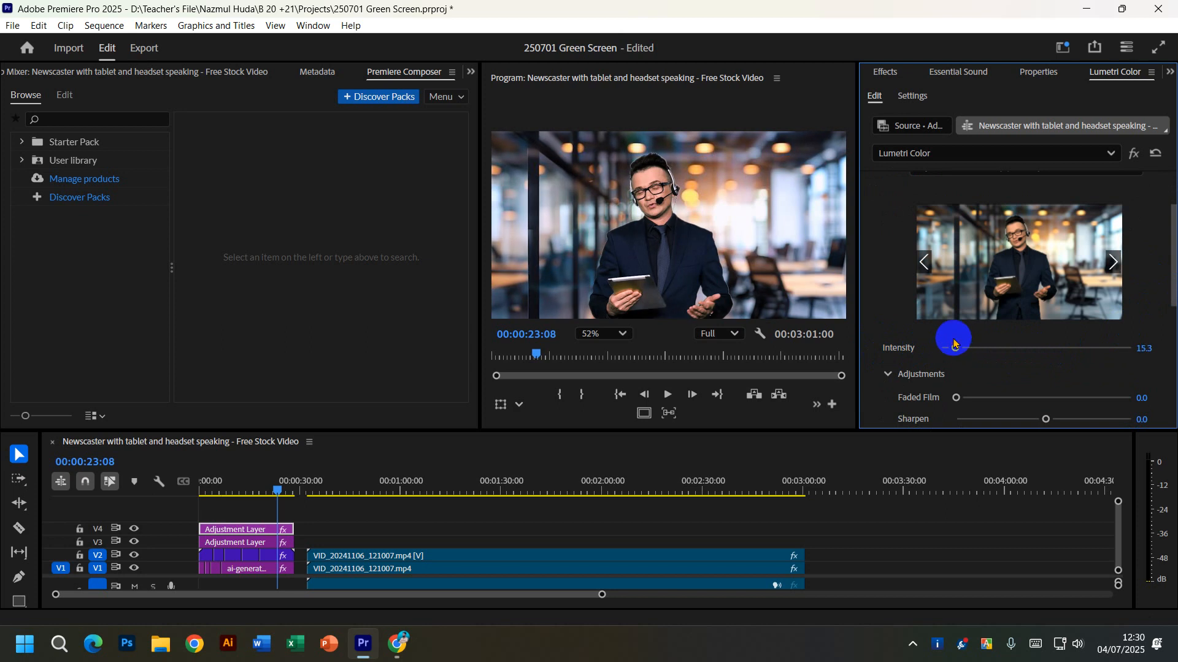
{"action": "scroll", "coordinate": [632, 231], "scroll_direction": "up", "scroll_amount": 5}
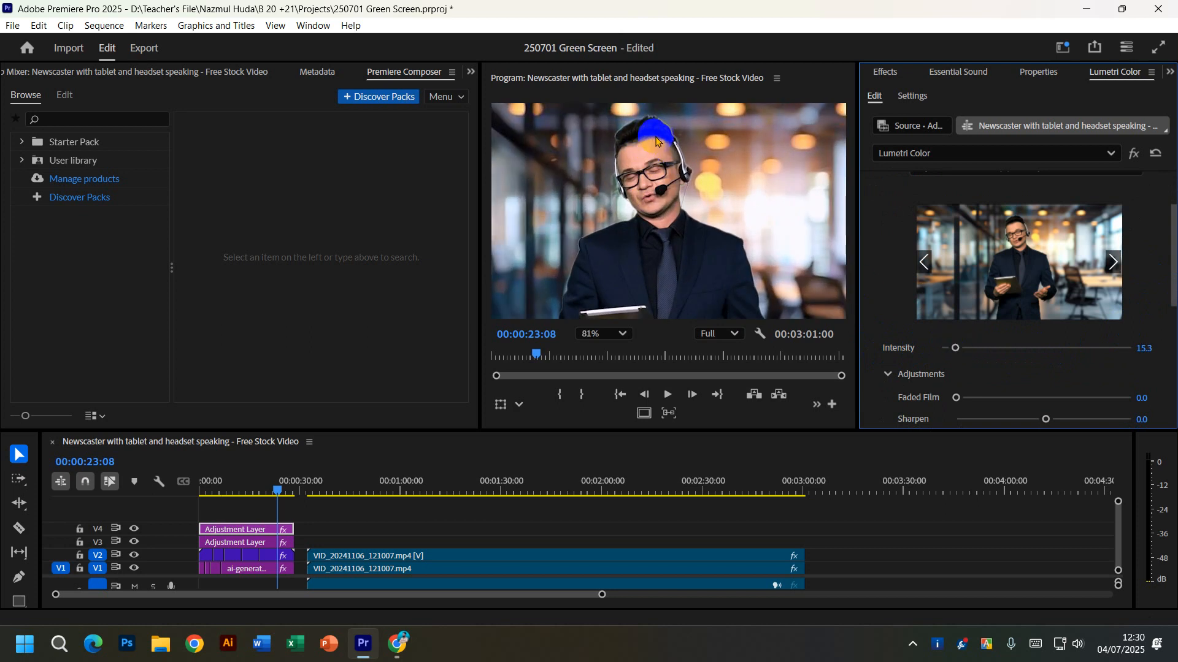
{"action": "scroll", "coordinate": [662, 150], "scroll_direction": "down", "scroll_amount": 5}
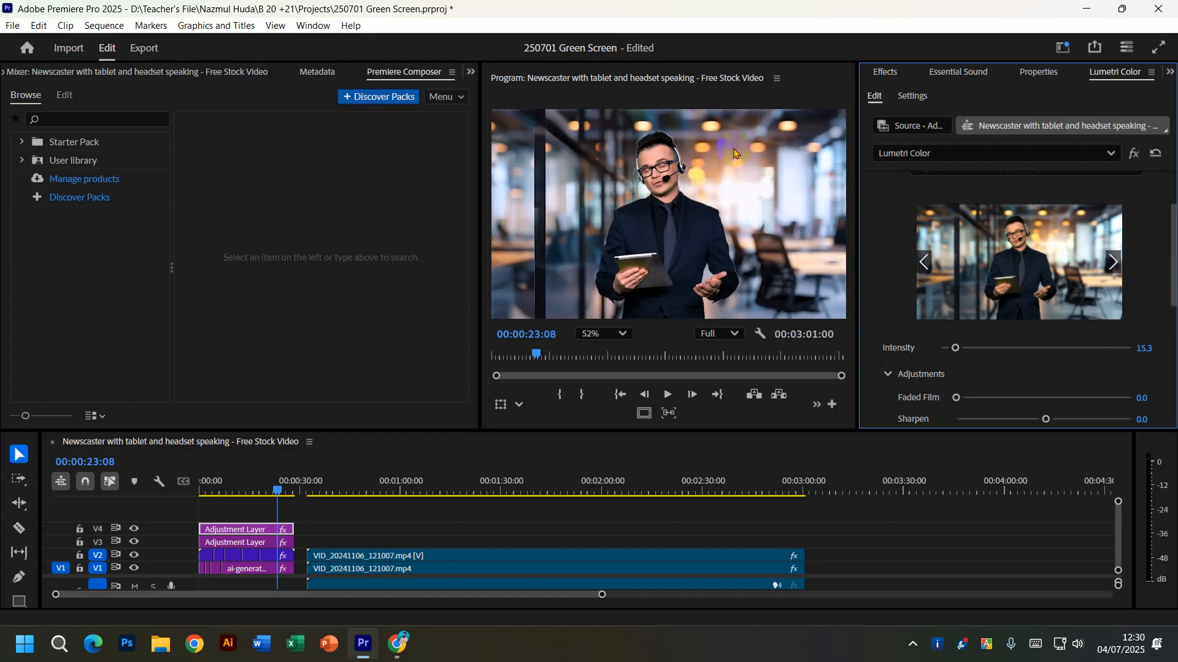
{"action": "left_click", "coordinate": [1064, 157]}
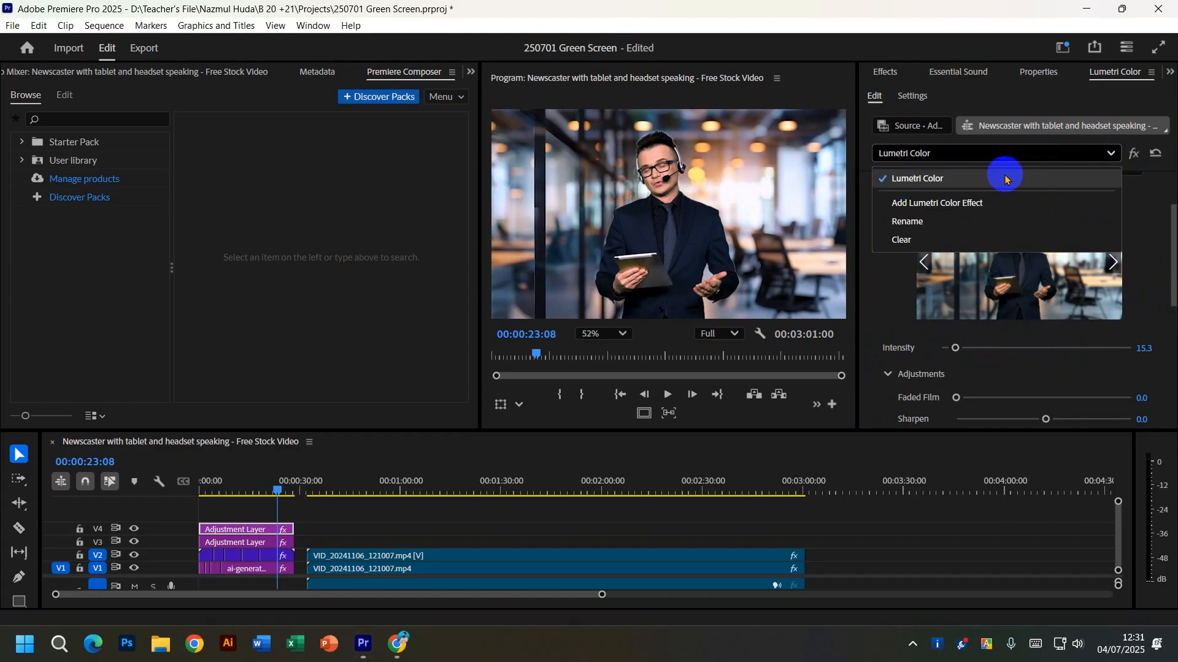
{"action": "left_click", "coordinate": [1092, 179]}
{"action": "scroll", "coordinate": [1159, 184], "scroll_direction": "up", "scroll_amount": 1}
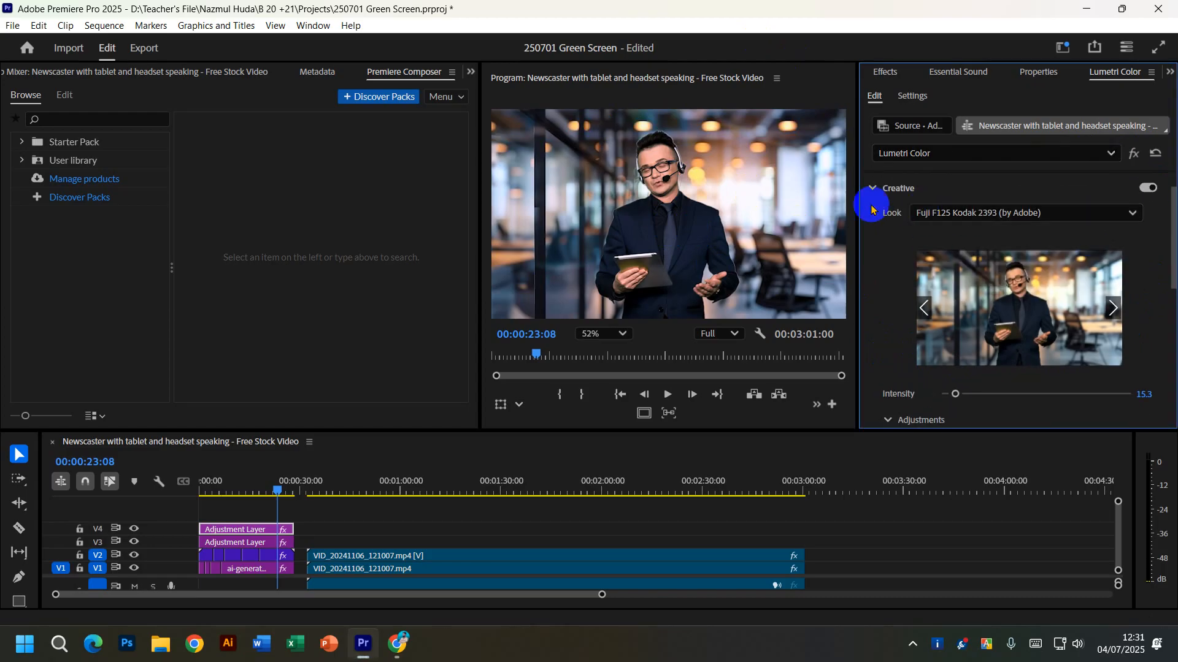
{"action": "left_click", "coordinate": [961, 212]}
{"action": "left_click", "coordinate": [964, 221]}
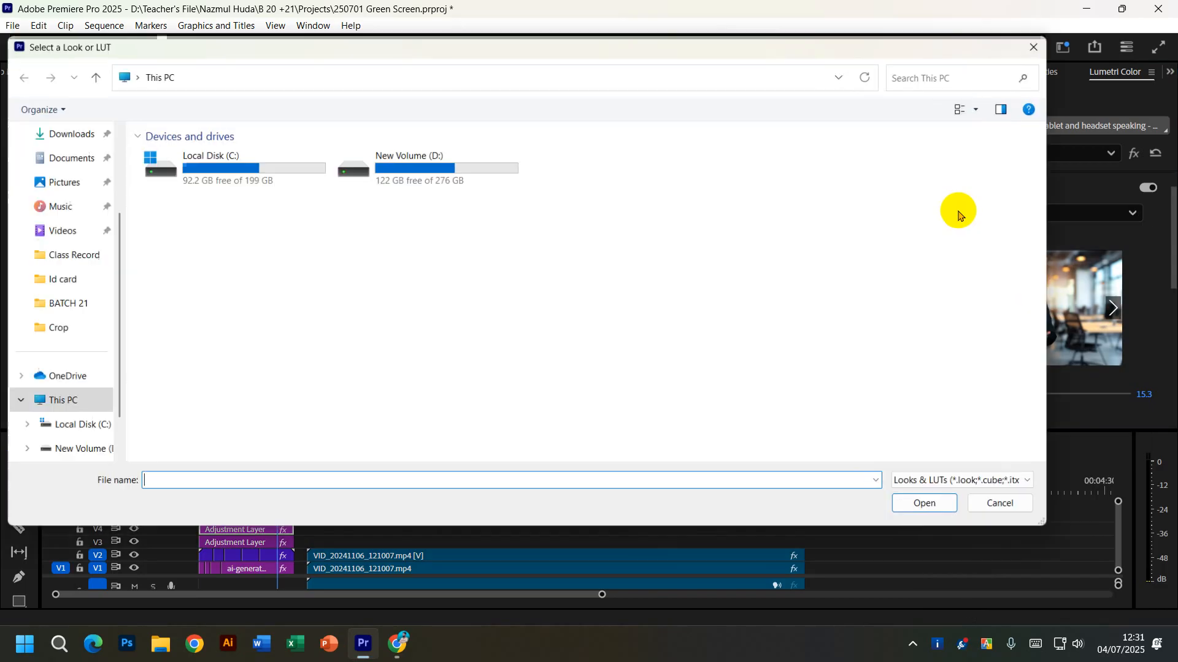
{"action": "left_click", "coordinate": [1046, 44]}
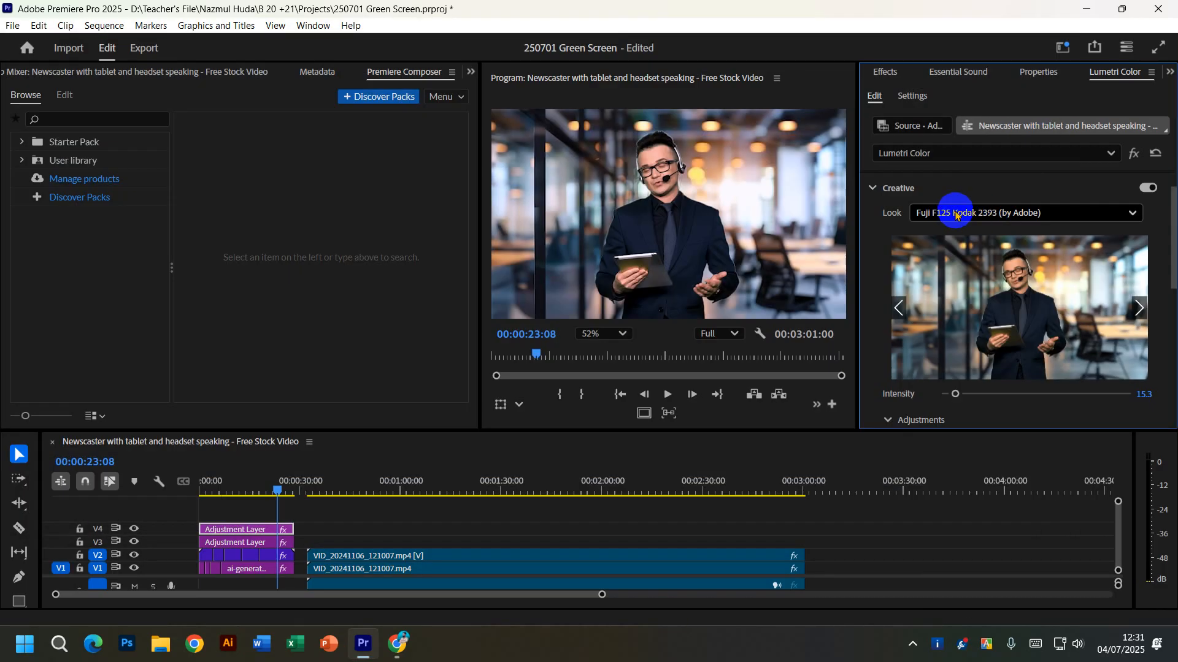
{"action": "left_click", "coordinate": [959, 214]}
{"action": "scroll", "coordinate": [975, 316], "scroll_direction": "up", "scroll_amount": 1}
{"action": "scroll", "coordinate": [975, 316], "scroll_direction": "up", "scroll_amount": 3}
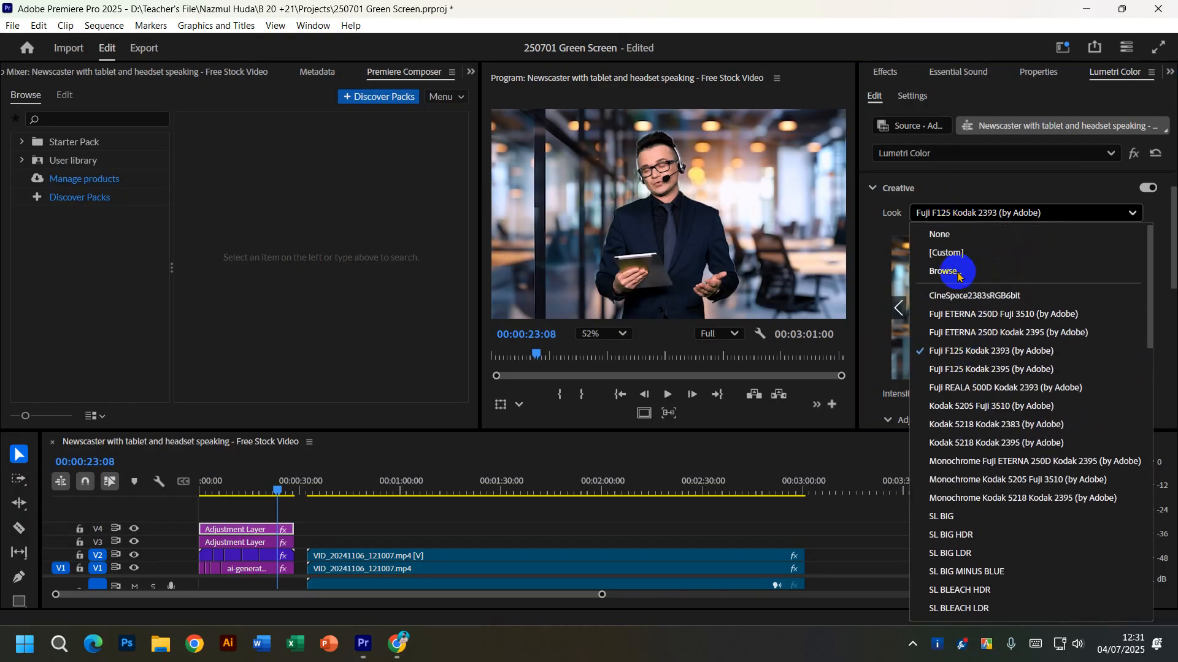
{"action": "left_click", "coordinate": [974, 265]}
{"action": "left_click", "coordinate": [1046, 44]}
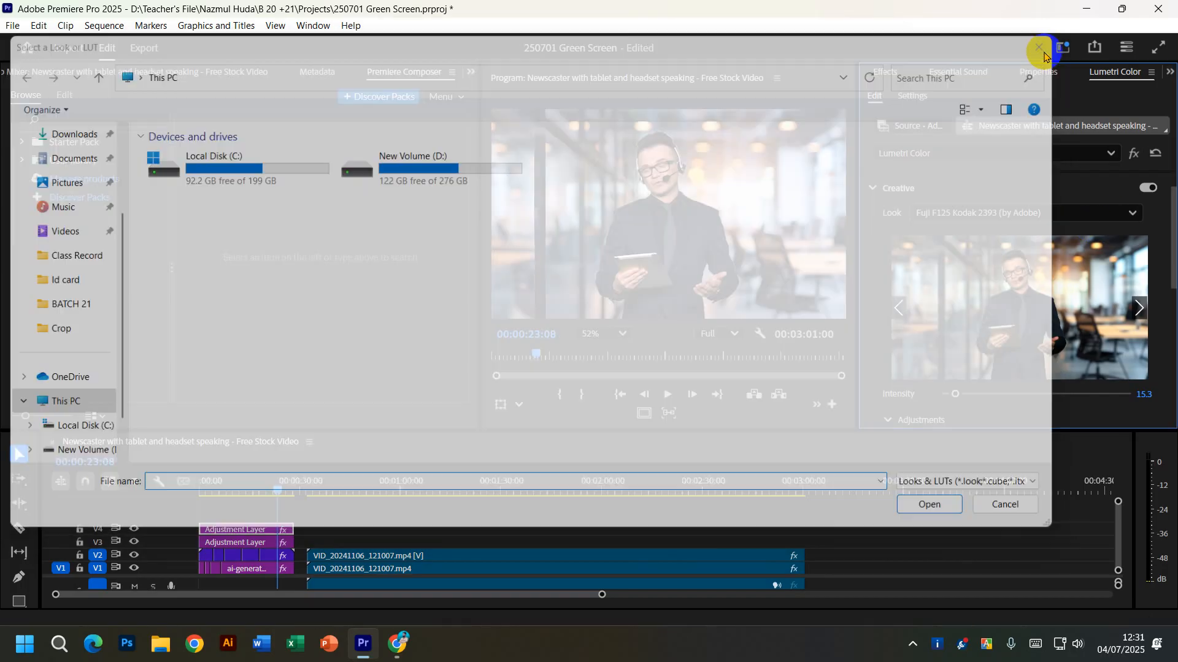
Set the V4 adjustment layer's Creative look to None.
{"action": "left_click", "coordinate": [963, 213]}
{"action": "scroll", "coordinate": [941, 239], "scroll_direction": "up", "scroll_amount": 3}
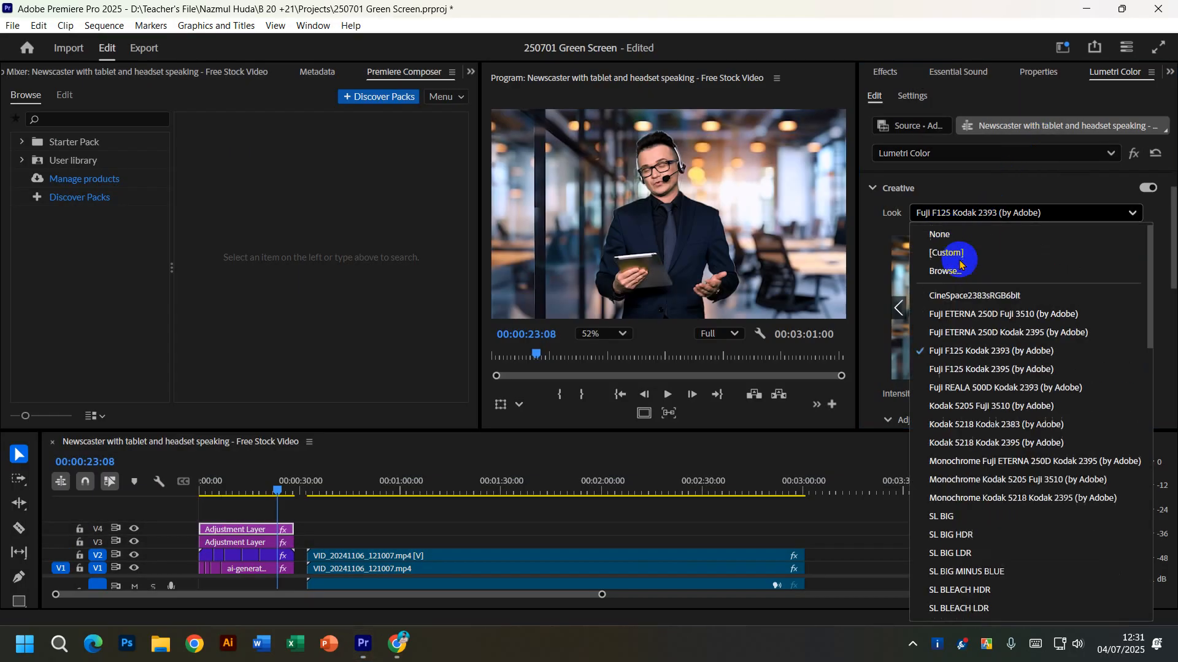
{"action": "left_click", "coordinate": [940, 232]}
Browse for a custom look or LUT file for the V4 adjustment layer and open the Assets folder on drive D.
{"action": "left_click", "coordinate": [962, 215]}
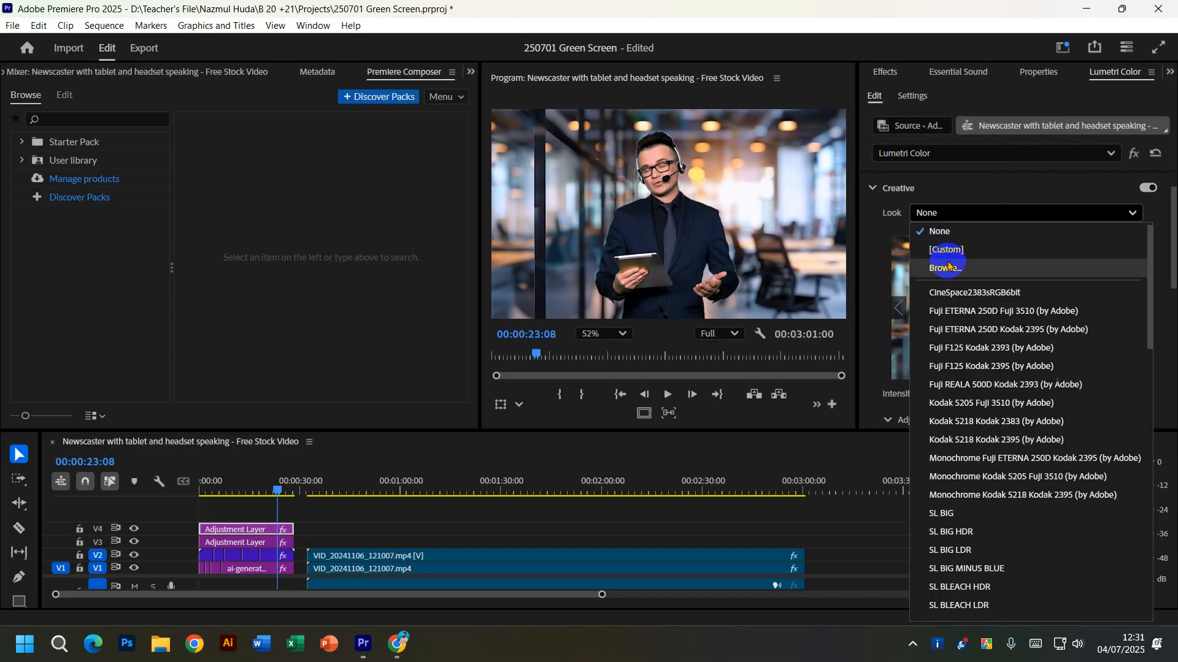
{"action": "left_click", "coordinate": [945, 268]}
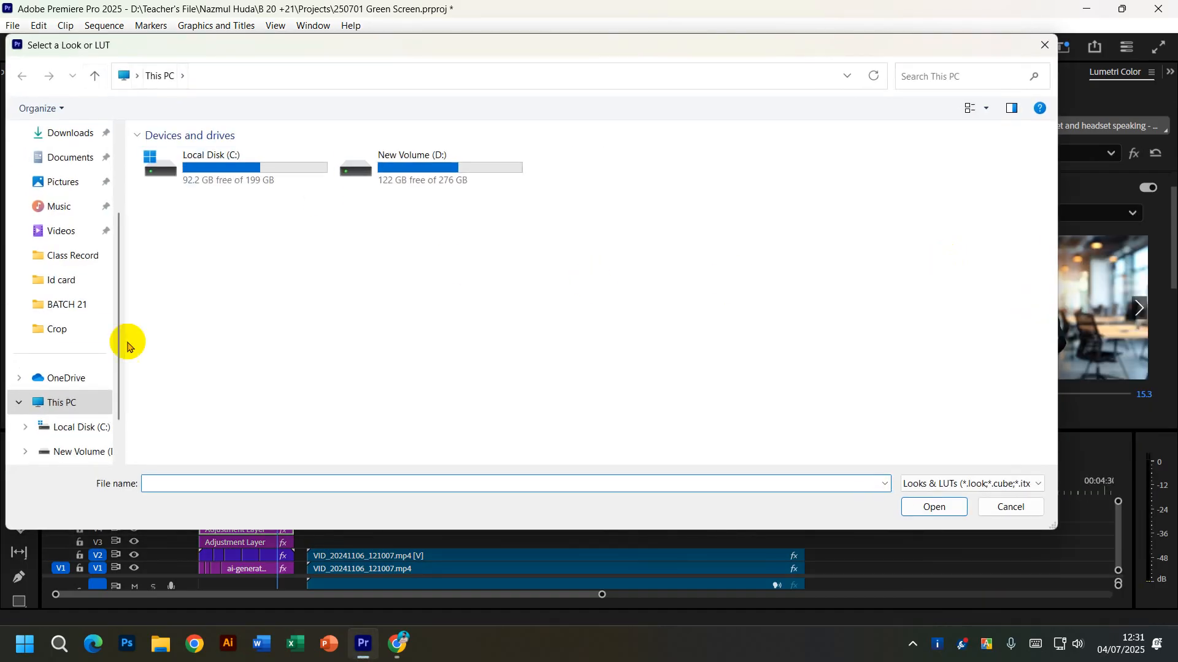
{"action": "double_click", "coordinate": [355, 164]}
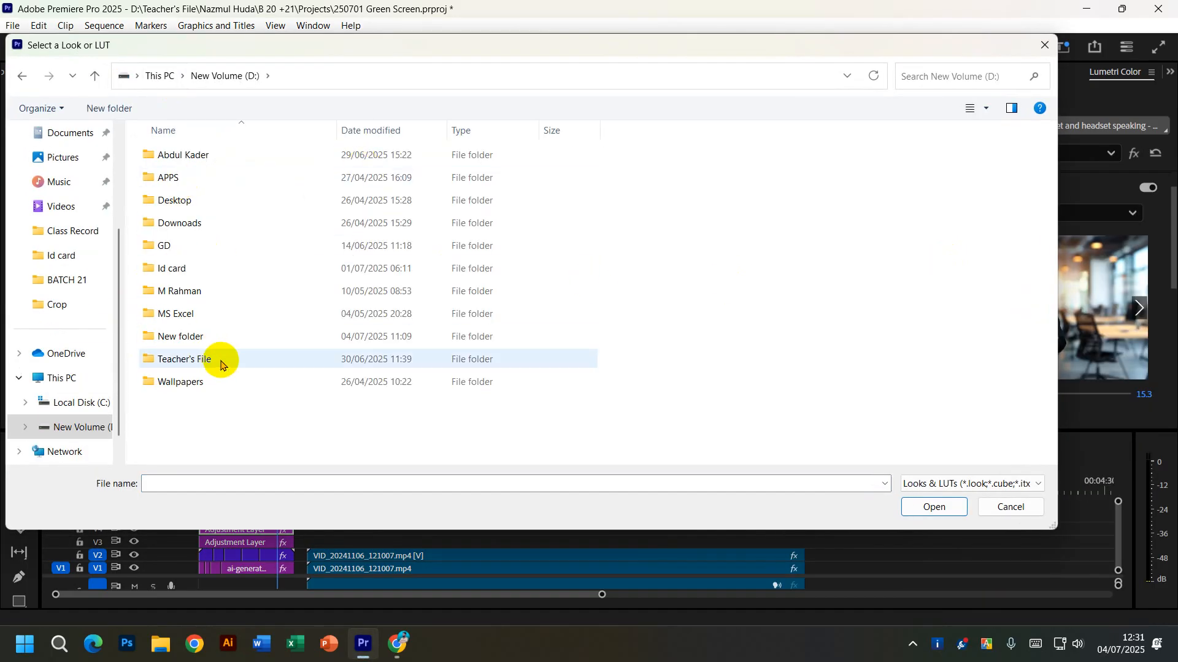
{"action": "double_click", "coordinate": [198, 361]}
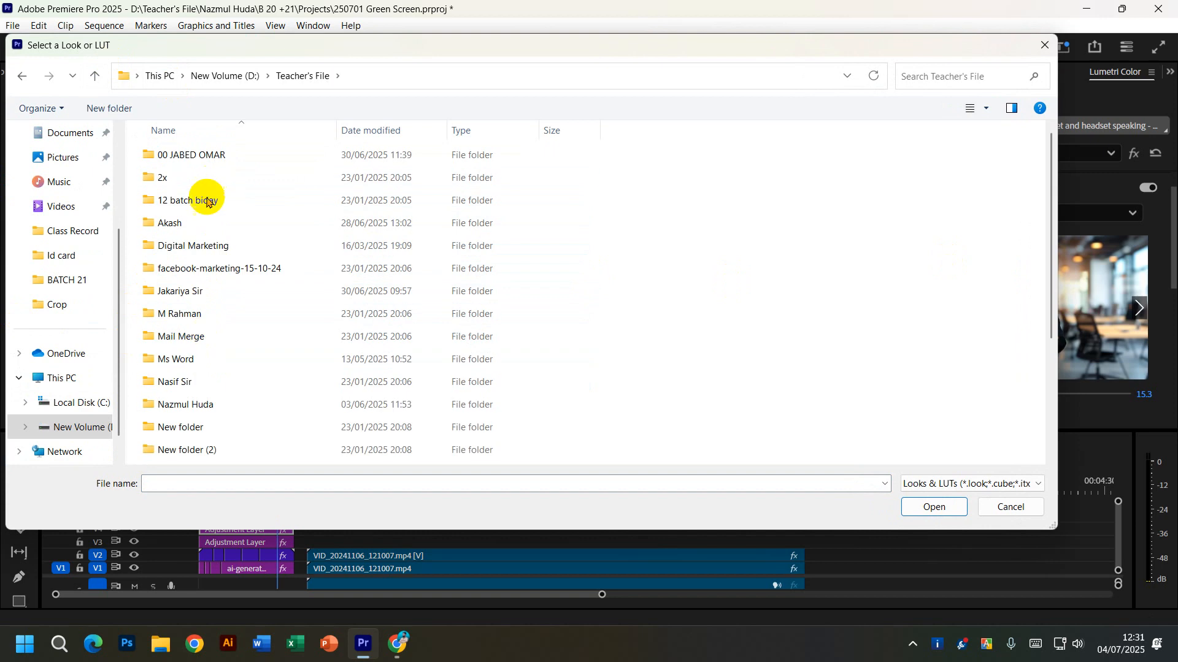
{"action": "double_click", "coordinate": [195, 404]}
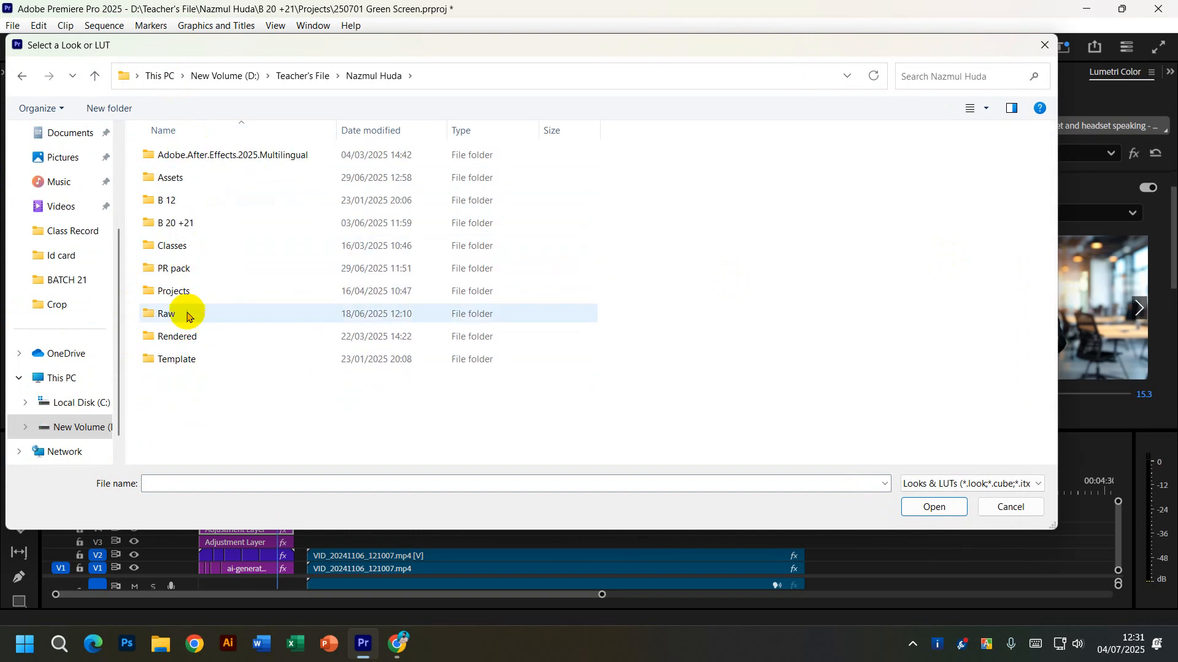
{"action": "double_click", "coordinate": [201, 178]}
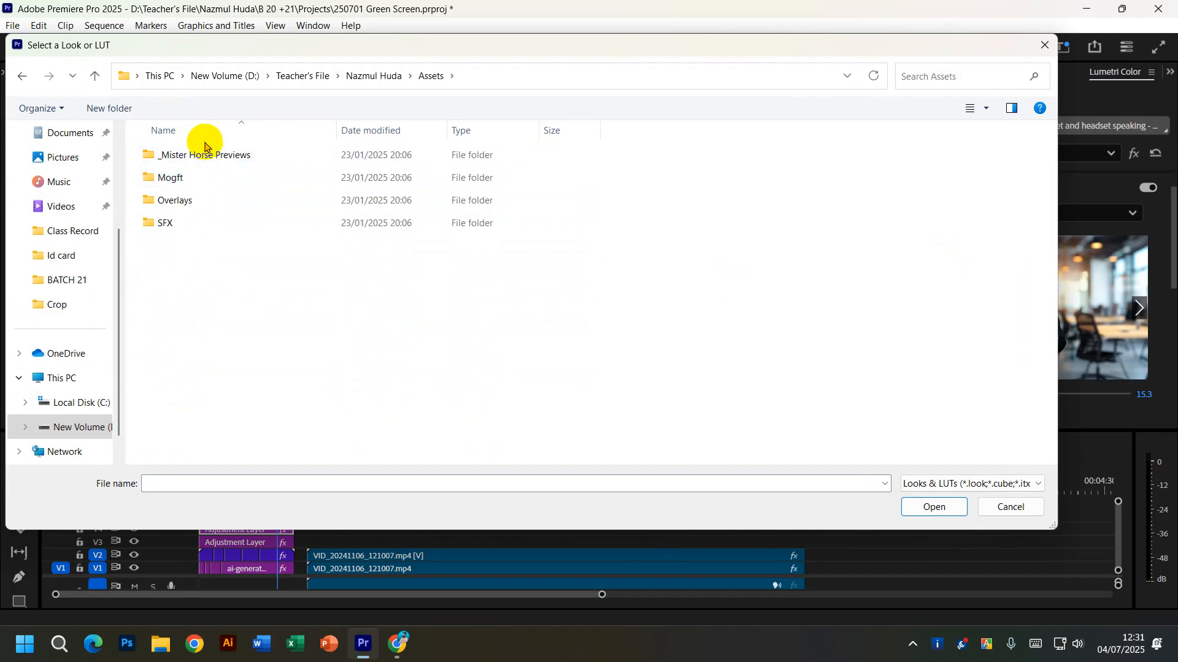
Check the Overlays, SFX and Mogft folders for a look or LUT file, and close the file browser without choosing one.
{"action": "double_click", "coordinate": [199, 198]}
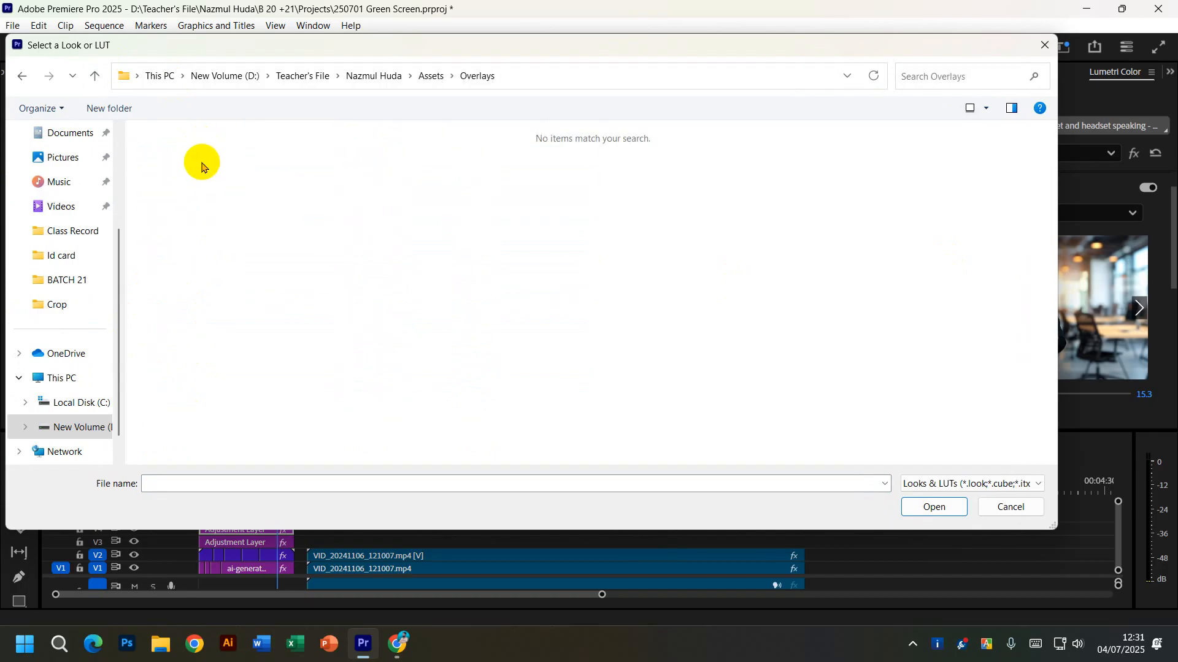
{"action": "left_click", "coordinate": [22, 76]}
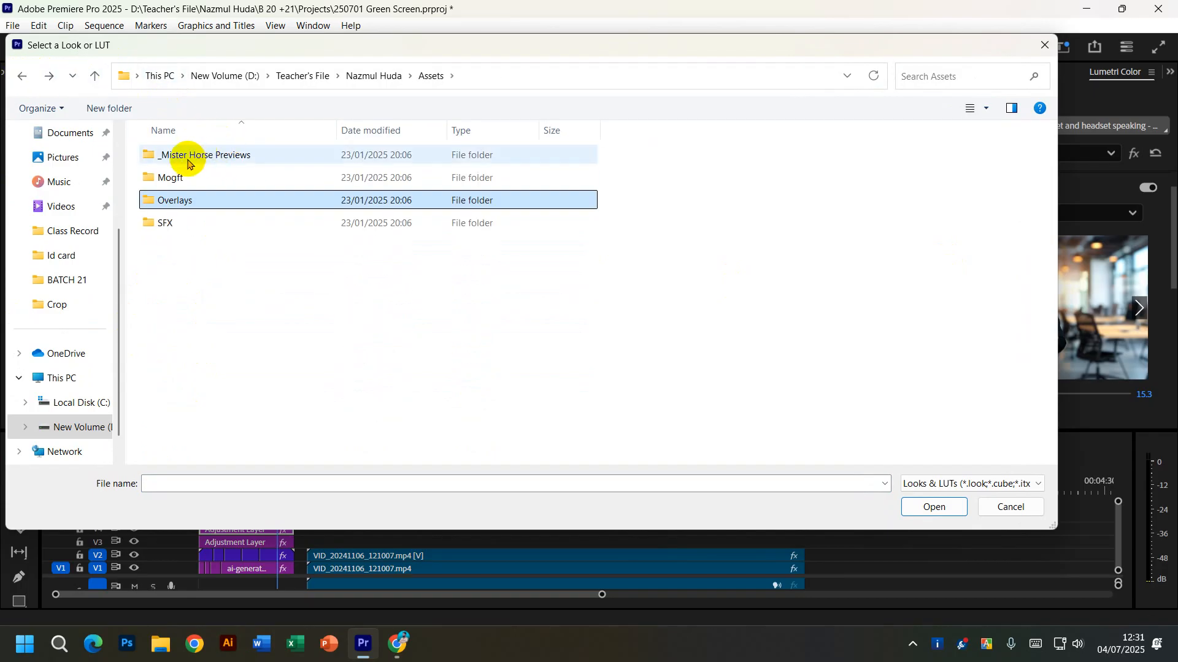
{"action": "double_click", "coordinate": [177, 224]}
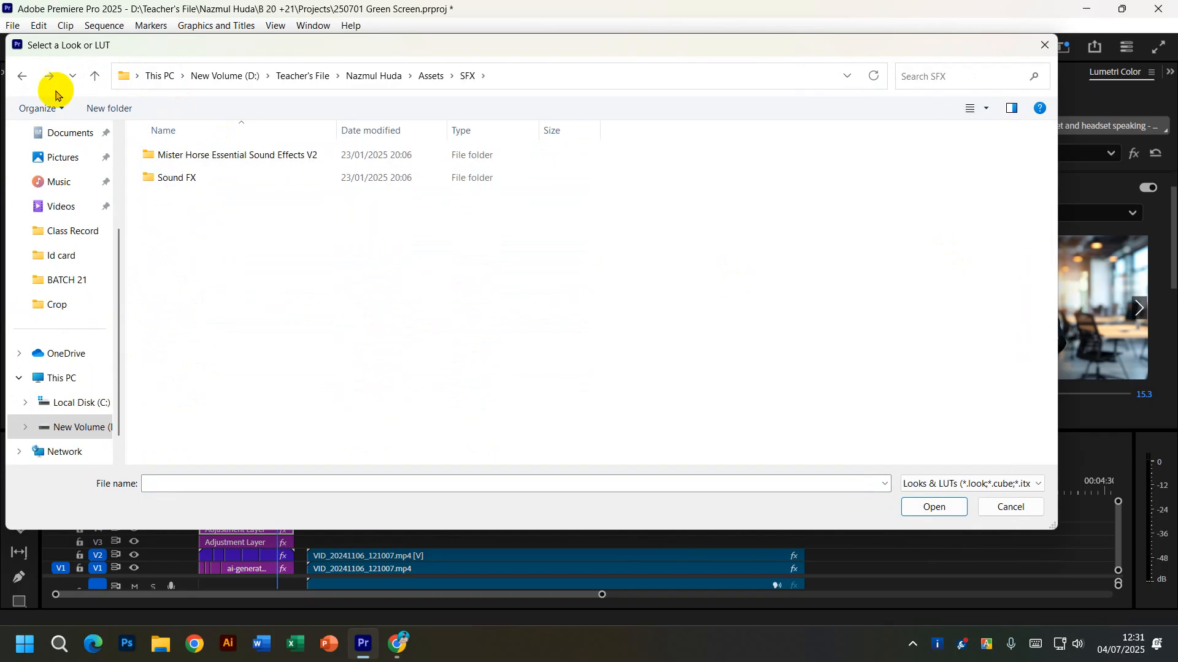
{"action": "left_click", "coordinate": [22, 76]}
{"action": "double_click", "coordinate": [202, 177]}
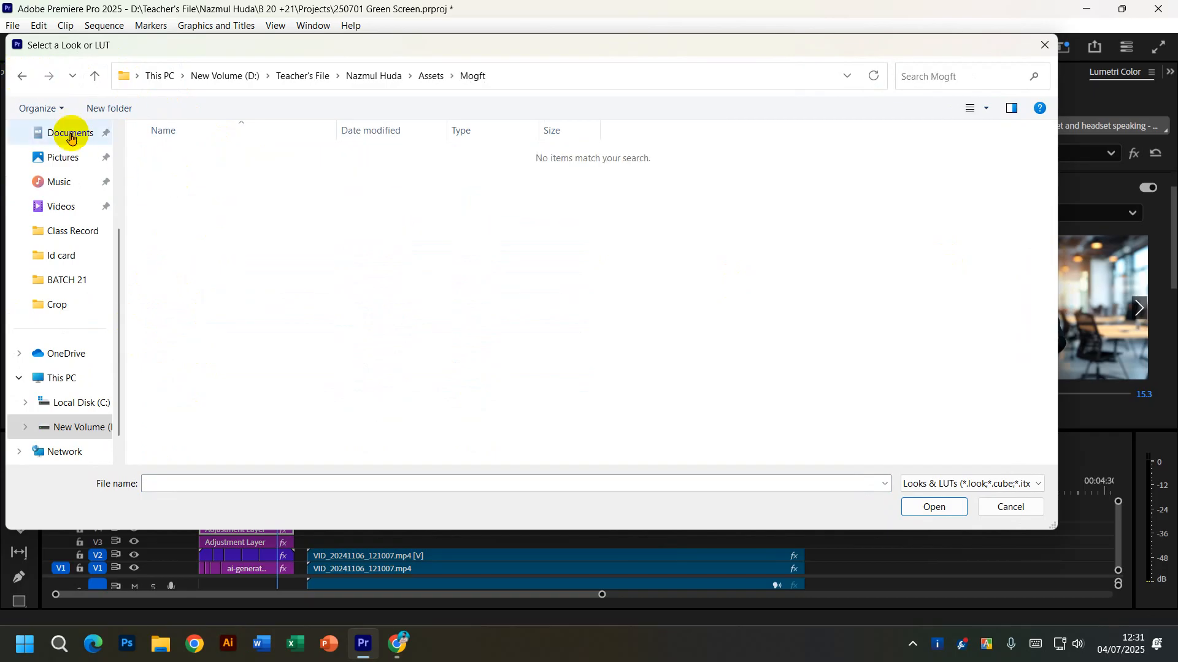
{"action": "left_click", "coordinate": [24, 75]}
{"action": "left_click", "coordinate": [23, 75]}
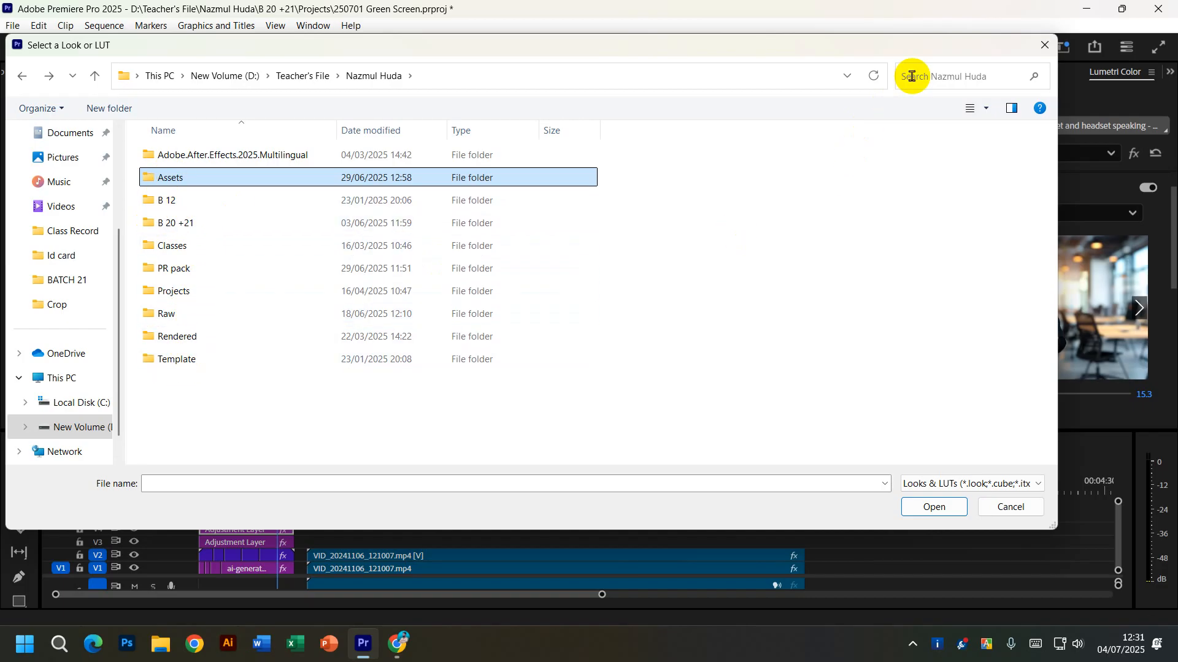
{"action": "left_click", "coordinate": [167, 224]}
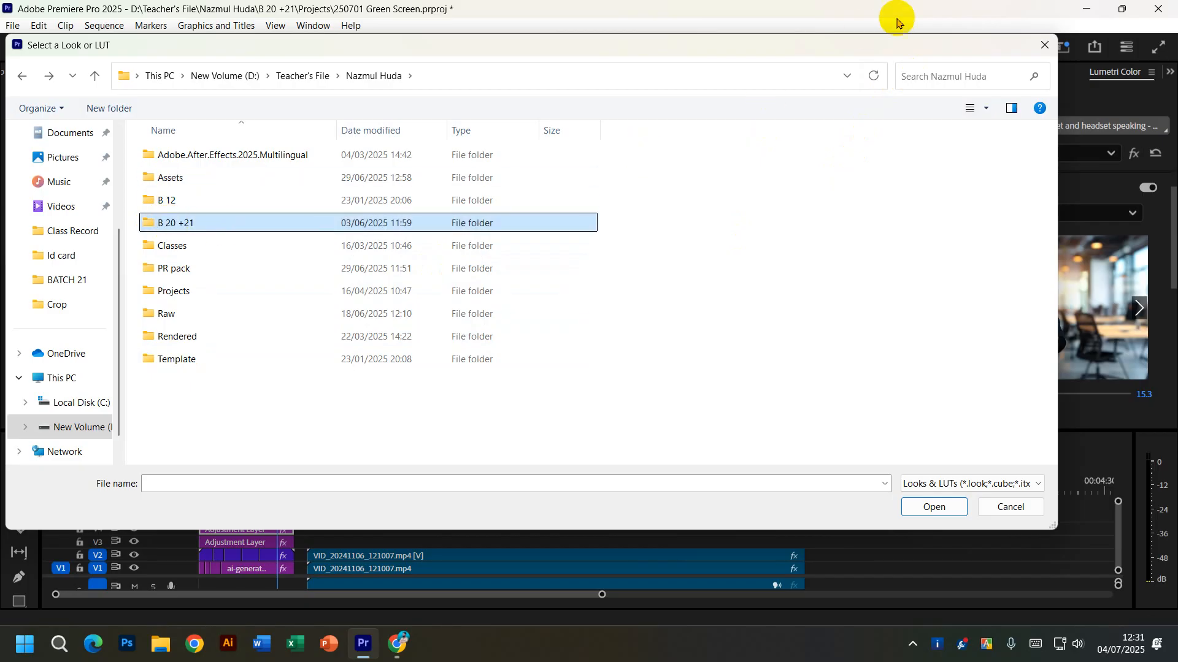
{"action": "left_click", "coordinate": [1044, 45]}
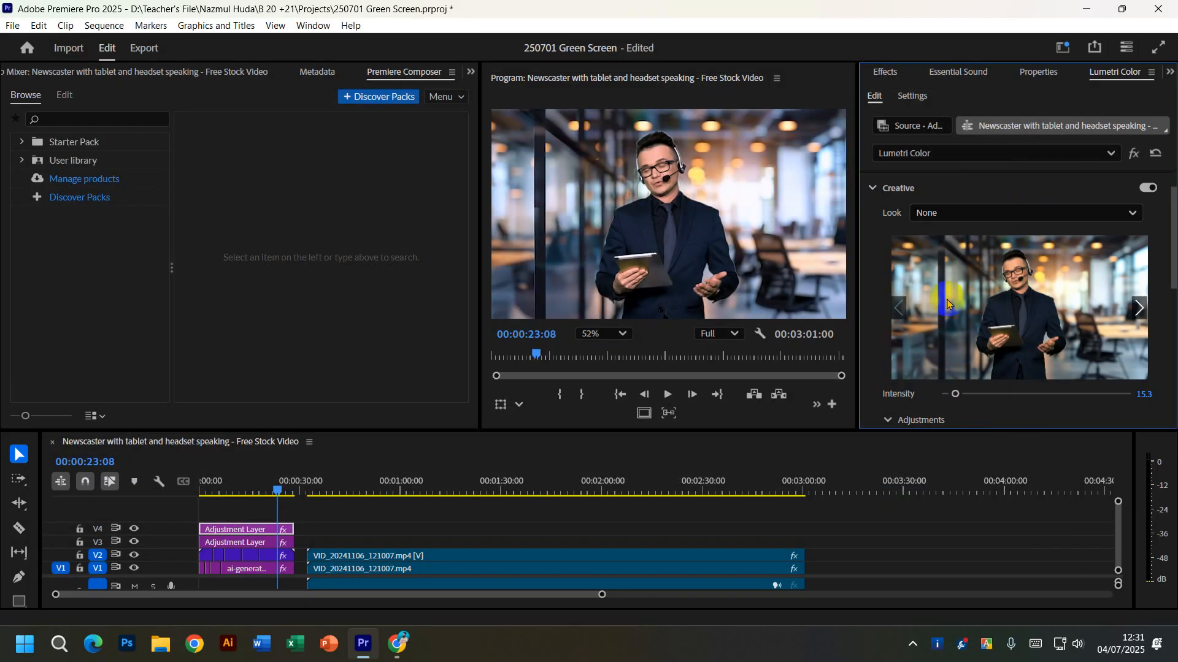
Try Sharpen at 32.8 on the V4 adjustment layer, check the newscaster's face up close, and set it back to 0.
{"action": "scroll", "coordinate": [914, 390], "scroll_direction": "down", "scroll_amount": 2}
{"action": "scroll", "coordinate": [889, 306], "scroll_direction": "up", "scroll_amount": 2}
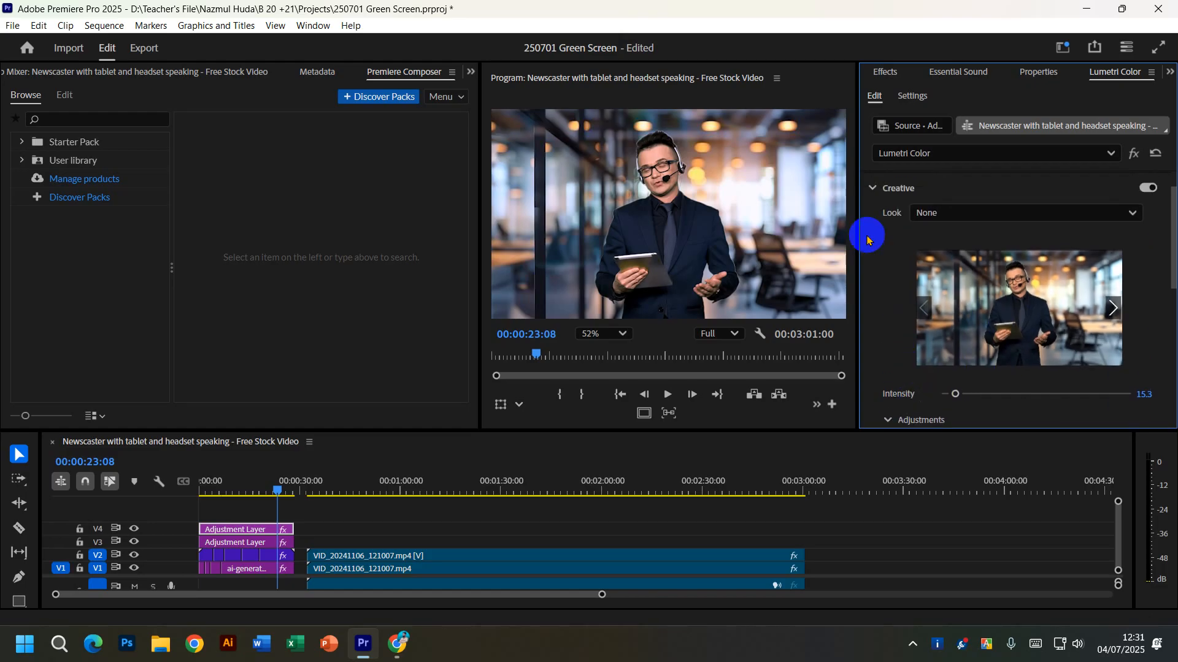
{"action": "scroll", "coordinate": [878, 245], "scroll_direction": "down", "scroll_amount": 3}
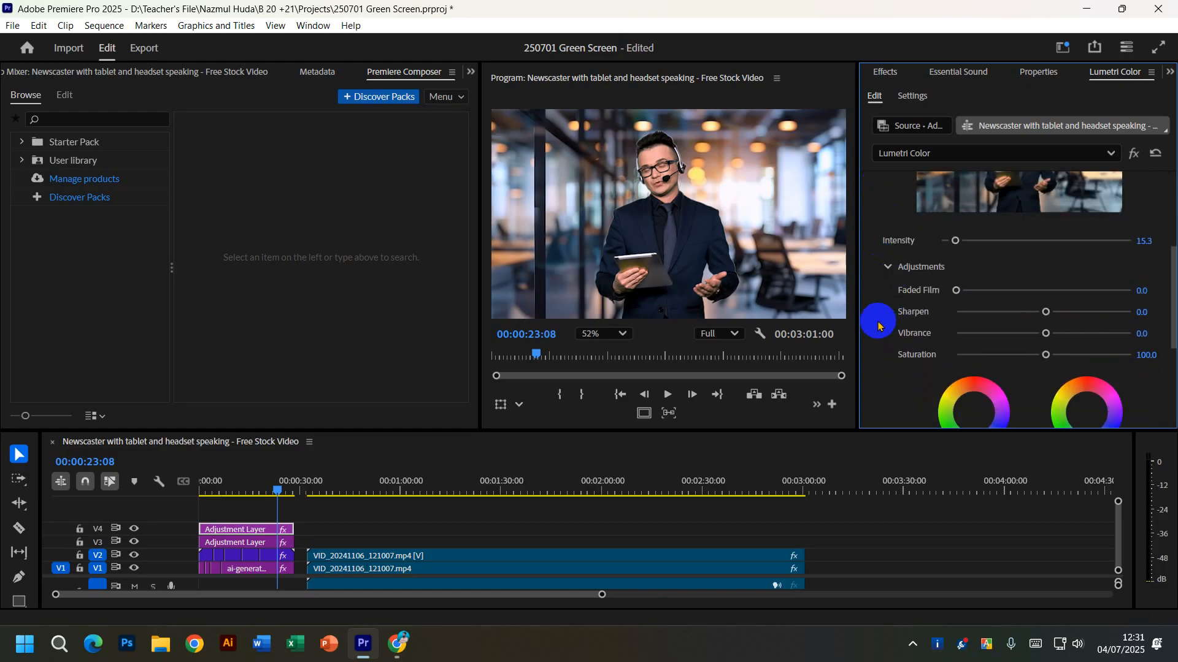
{"action": "scroll", "coordinate": [908, 324], "scroll_direction": "down", "scroll_amount": 1}
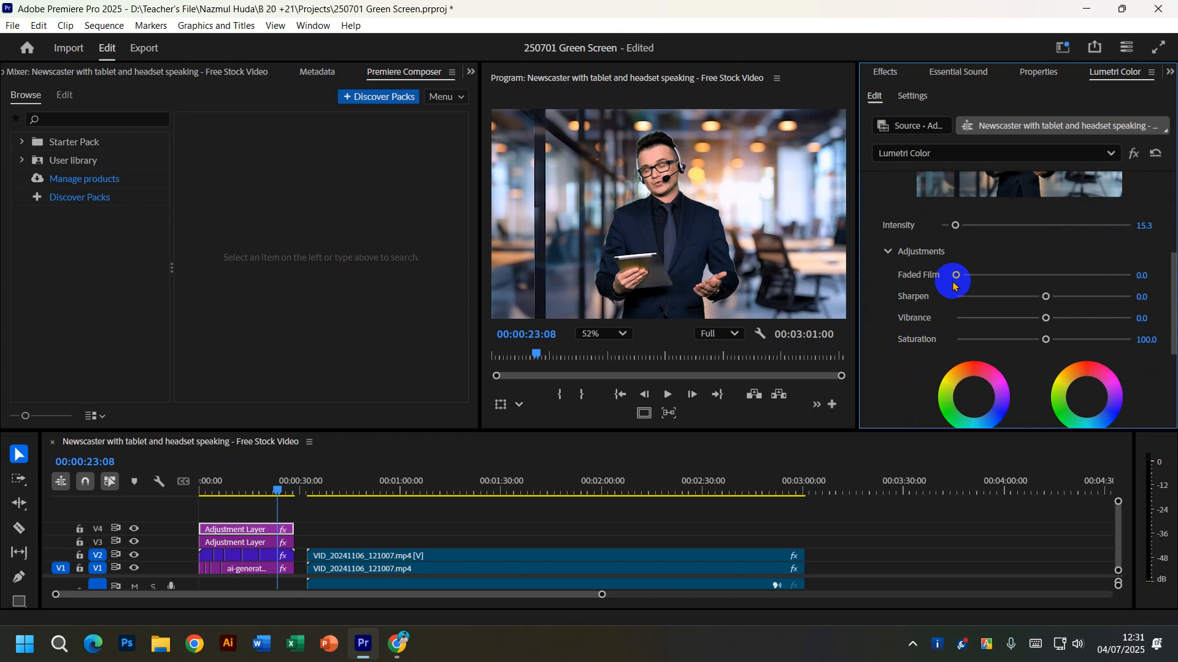
{"action": "left_click_drag", "start_coordinate": [1046, 297], "coordinate": [1061, 297]}
{"action": "left_click", "coordinate": [672, 166]}
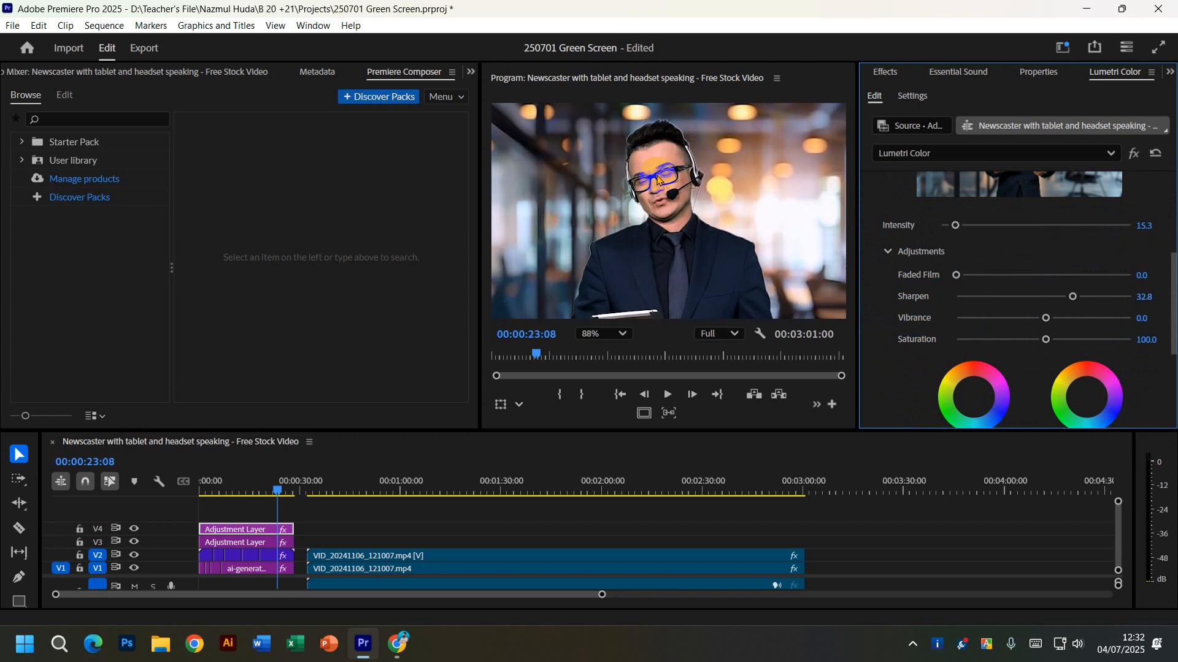
{"action": "scroll", "coordinate": [671, 240], "scroll_direction": "up", "scroll_amount": 1}
{"action": "left_click_drag", "start_coordinate": [1073, 297], "coordinate": [1046, 297]}
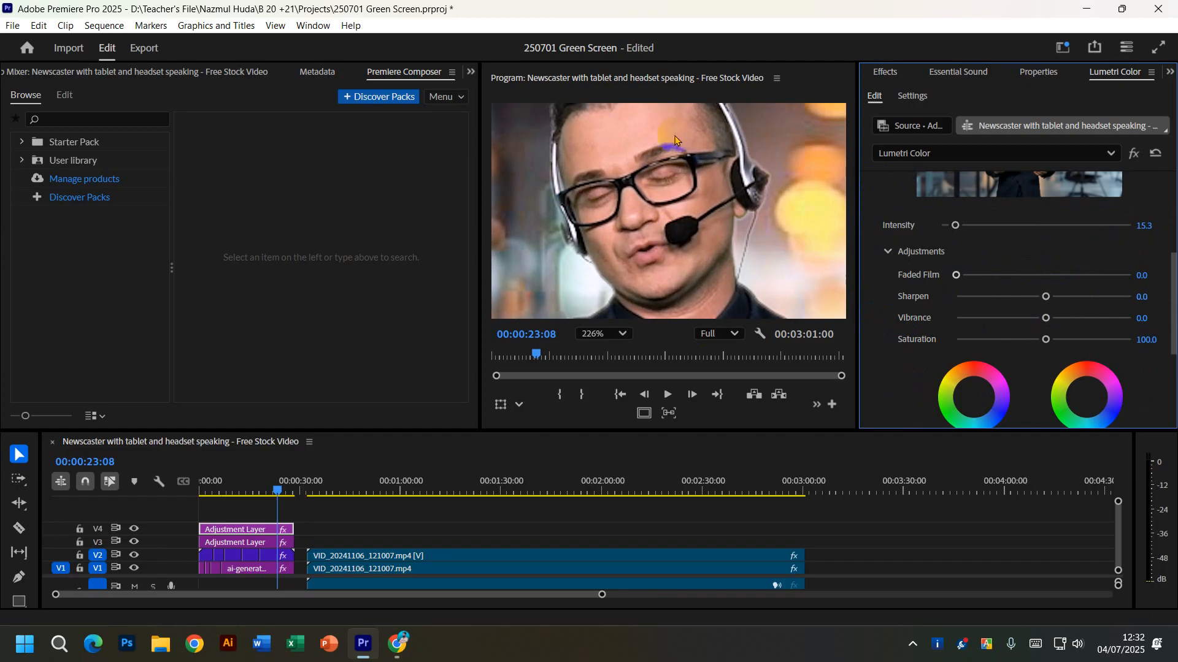
Raise the V4 adjustment layer's Creative Vibrance to 15.3 and check the newscaster in the preview.
{"action": "scroll", "coordinate": [675, 142], "scroll_direction": "down", "scroll_amount": 3}
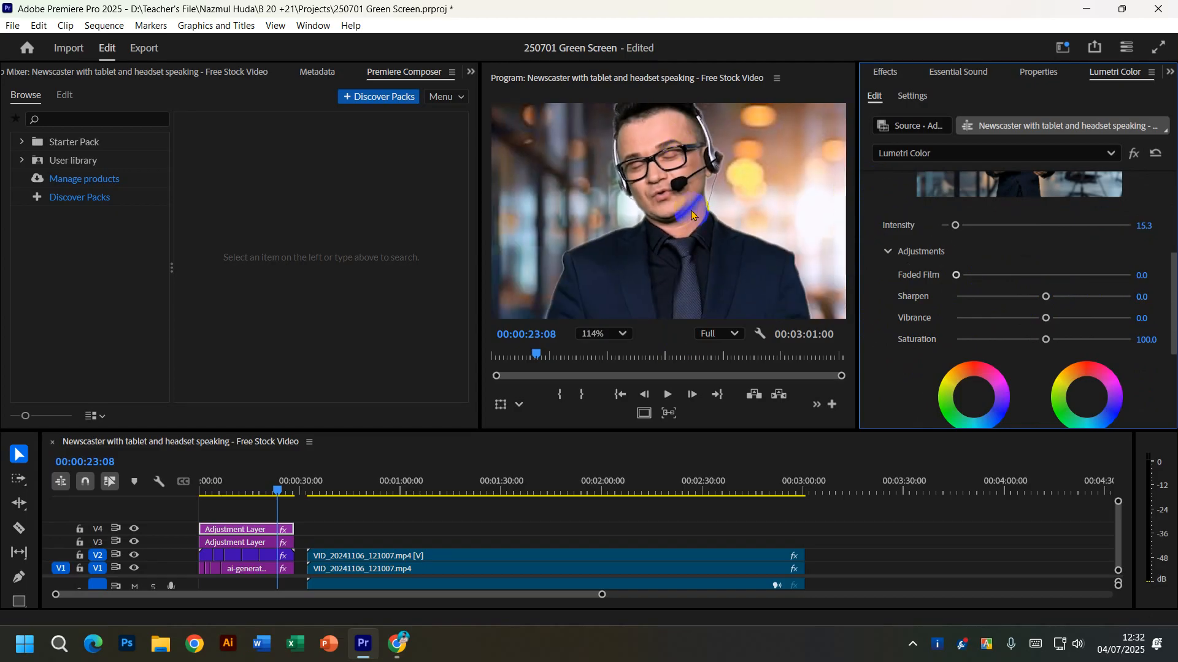
{"action": "scroll", "coordinate": [692, 215], "scroll_direction": "down", "scroll_amount": 1}
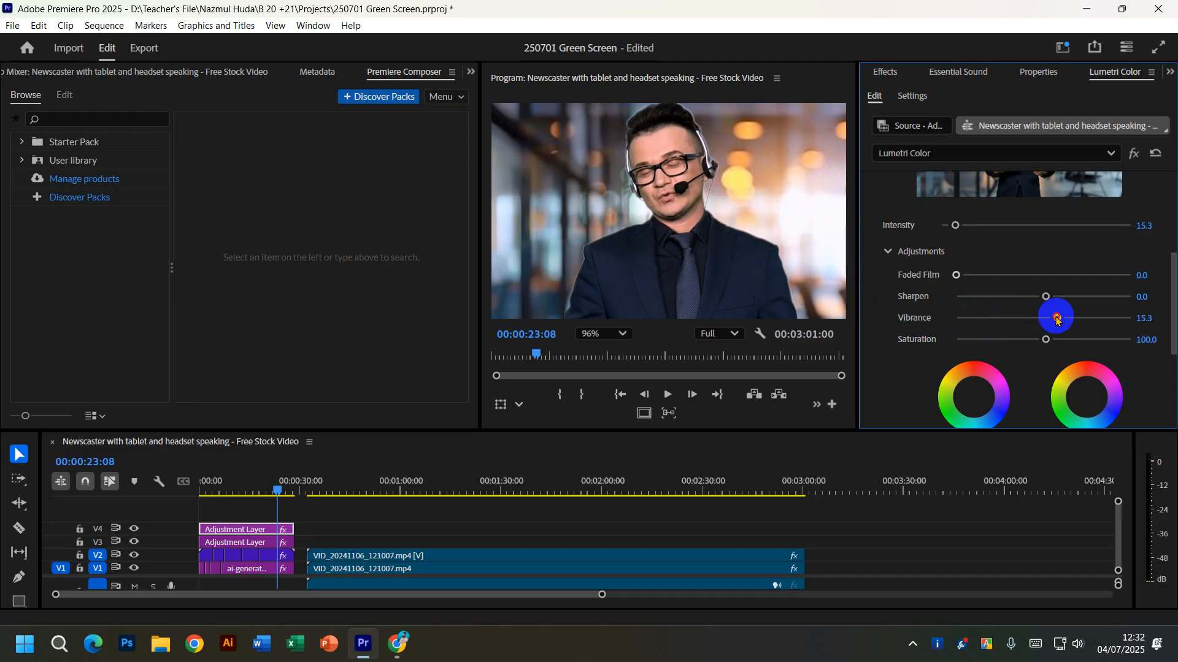
{"action": "scroll", "coordinate": [692, 218], "scroll_direction": "down", "scroll_amount": 2}
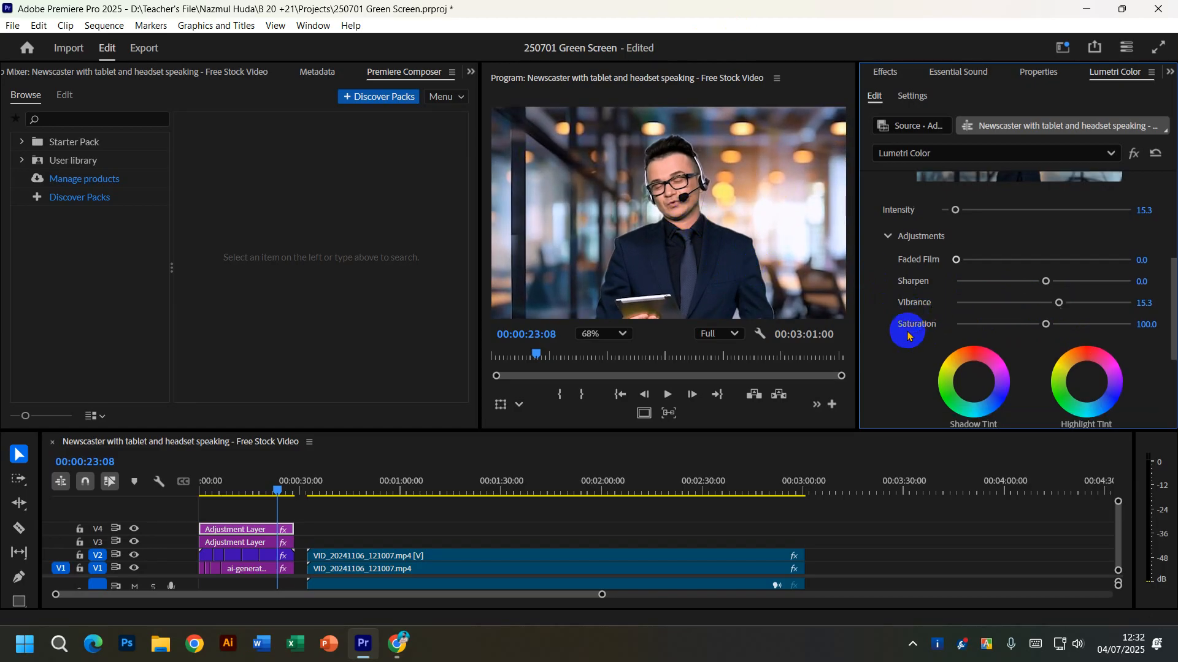
Examine the remaining Creative adjustments and tint wheels, then the RGB Curves and Hue Saturation Curves of the V4 adjustment layer.
{"action": "scroll", "coordinate": [910, 334], "scroll_direction": "down", "scroll_amount": 3}
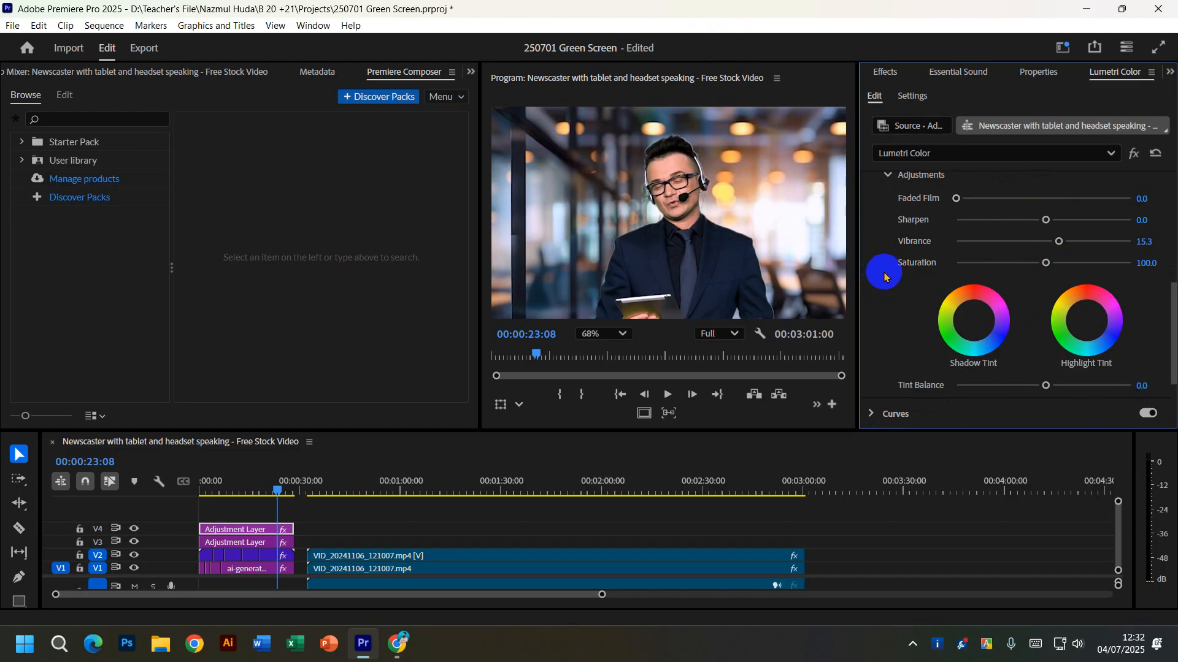
{"action": "scroll", "coordinate": [884, 273], "scroll_direction": "down", "scroll_amount": 2}
{"action": "scroll", "coordinate": [883, 296], "scroll_direction": "up", "scroll_amount": 2}
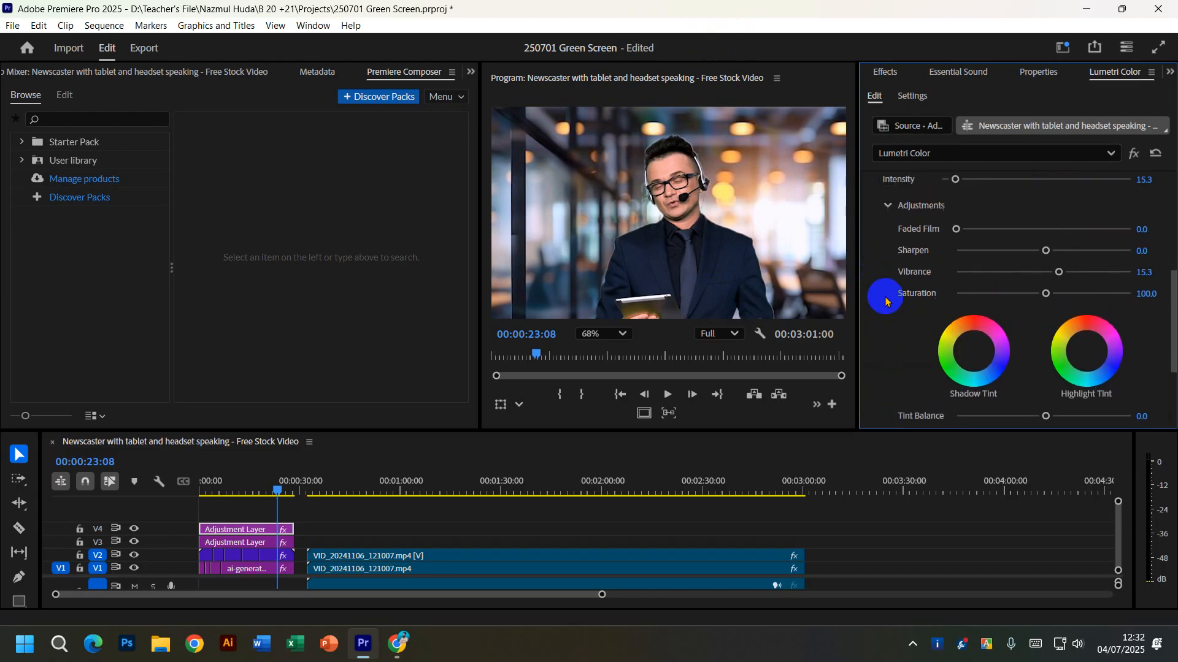
{"action": "scroll", "coordinate": [906, 314], "scroll_direction": "down", "scroll_amount": 2}
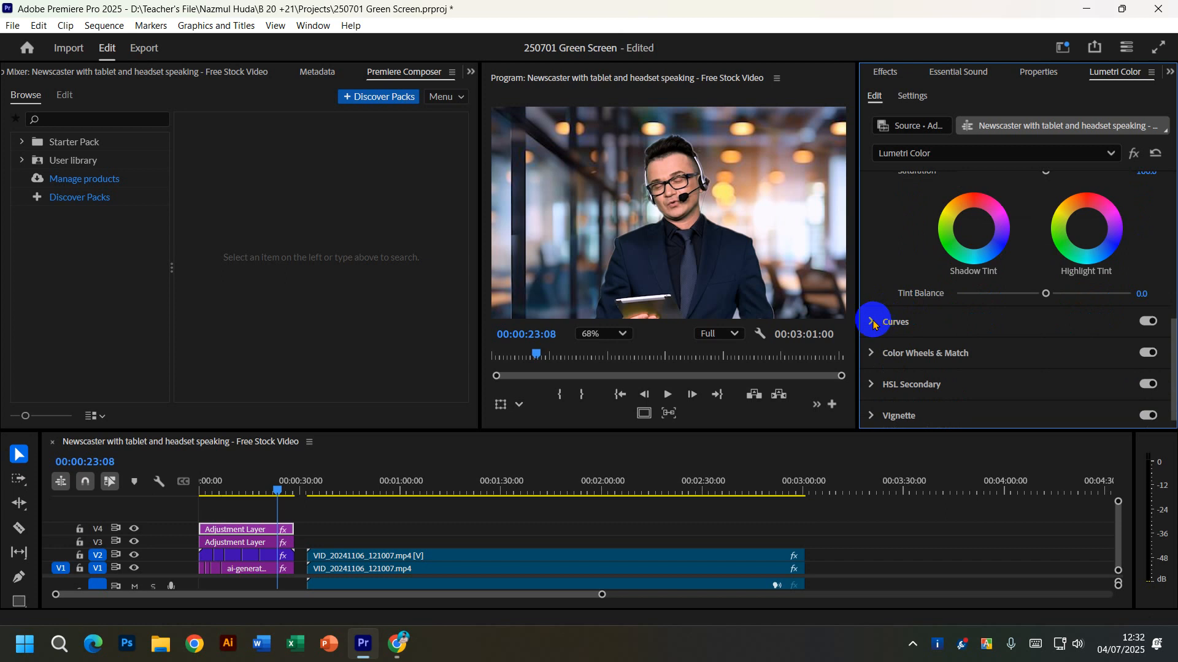
{"action": "left_click", "coordinate": [874, 322]}
{"action": "scroll", "coordinate": [895, 316], "scroll_direction": "up", "scroll_amount": 3}
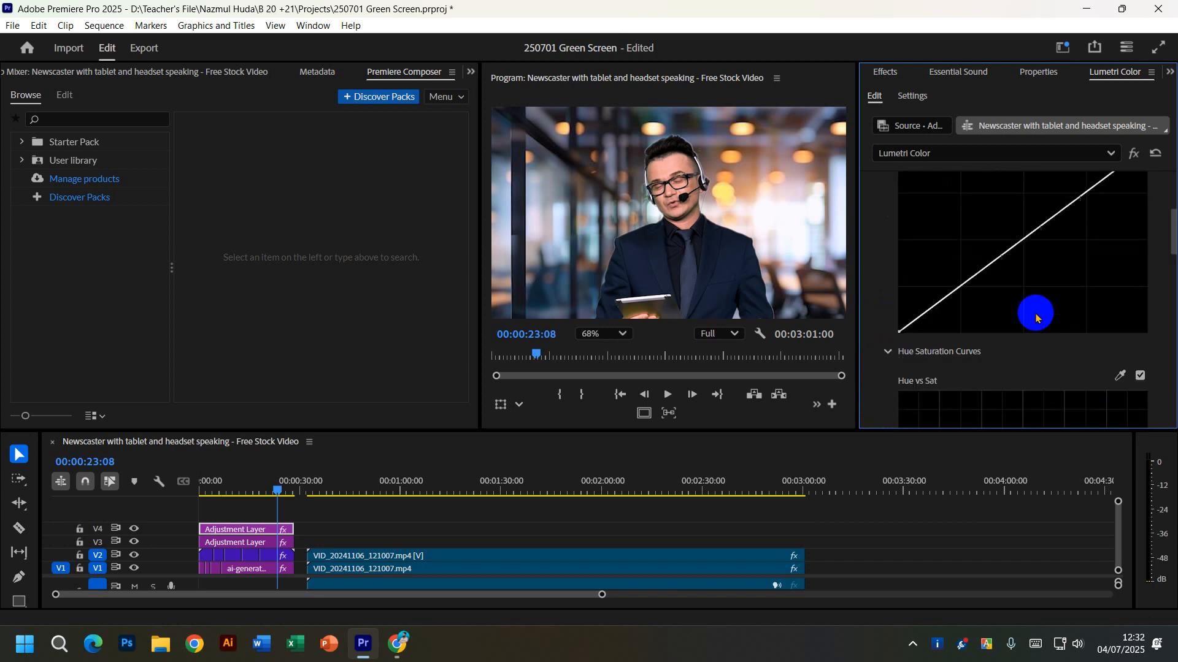
{"action": "scroll", "coordinate": [1036, 318], "scroll_direction": "up", "scroll_amount": 4}
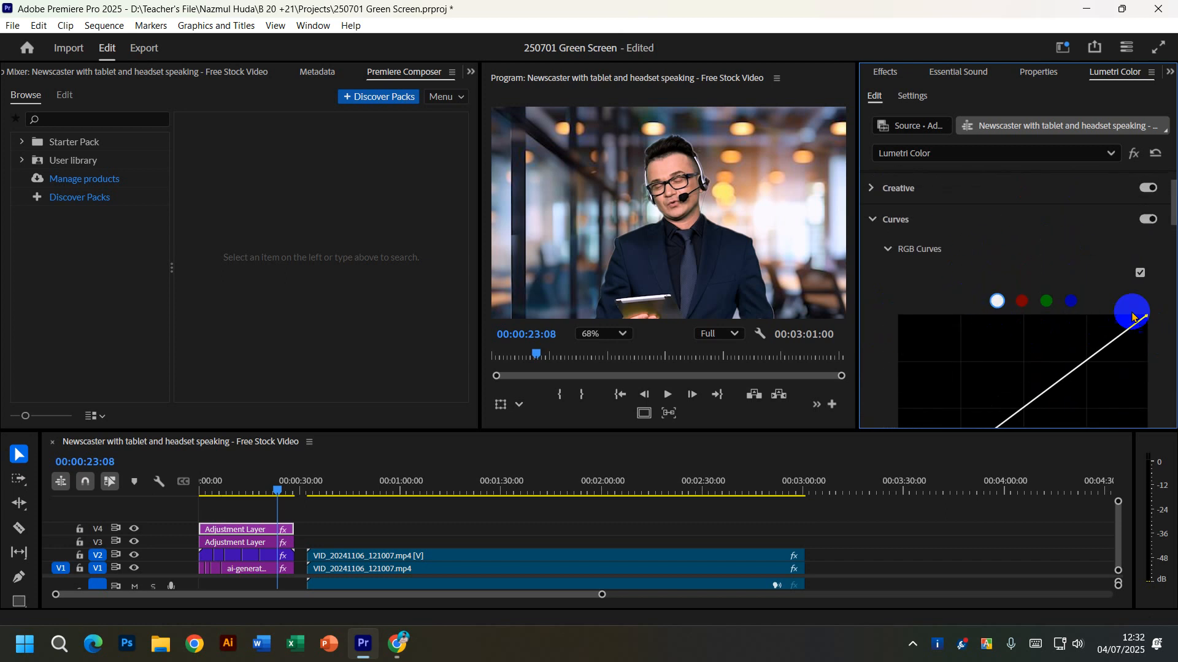
{"action": "scroll", "coordinate": [1133, 317], "scroll_direction": "down", "scroll_amount": 3}
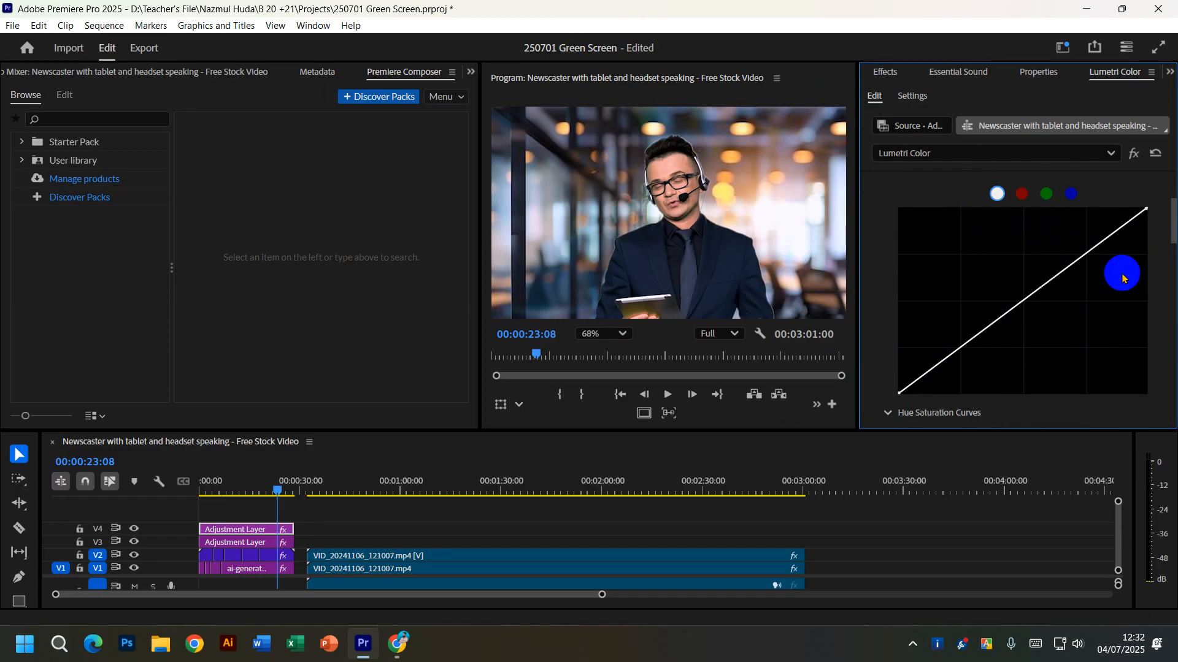
{"action": "scroll", "coordinate": [1153, 279], "scroll_direction": "down", "scroll_amount": 3}
{"action": "scroll", "coordinate": [1157, 281], "scroll_direction": "down", "scroll_amount": 1}
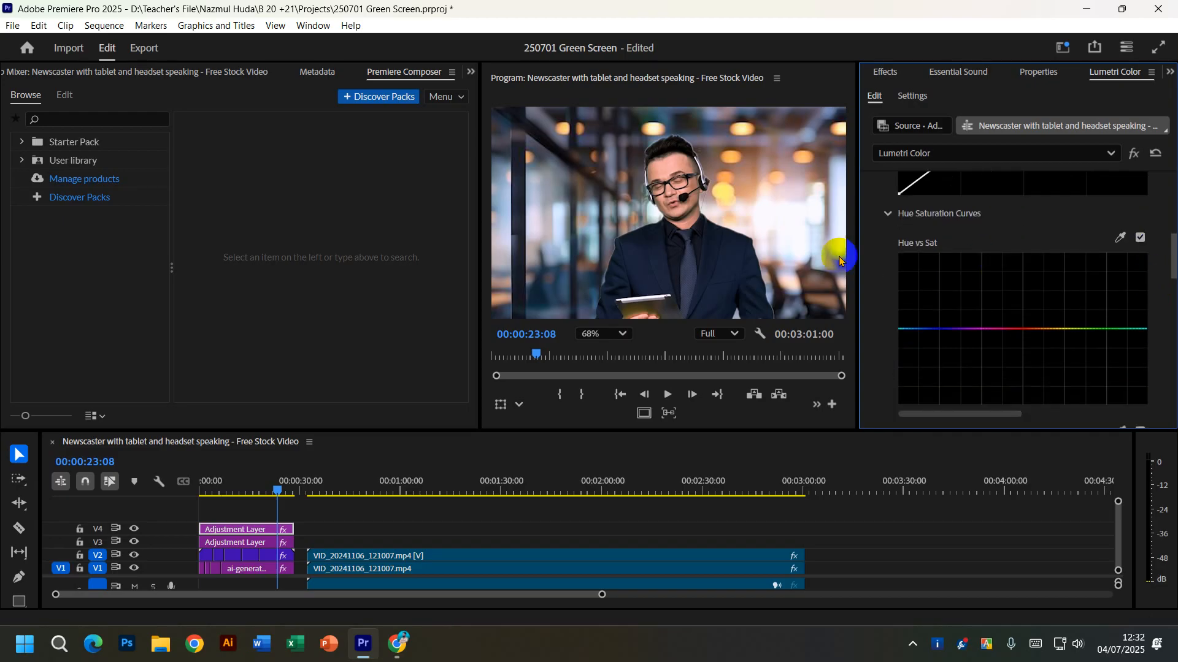
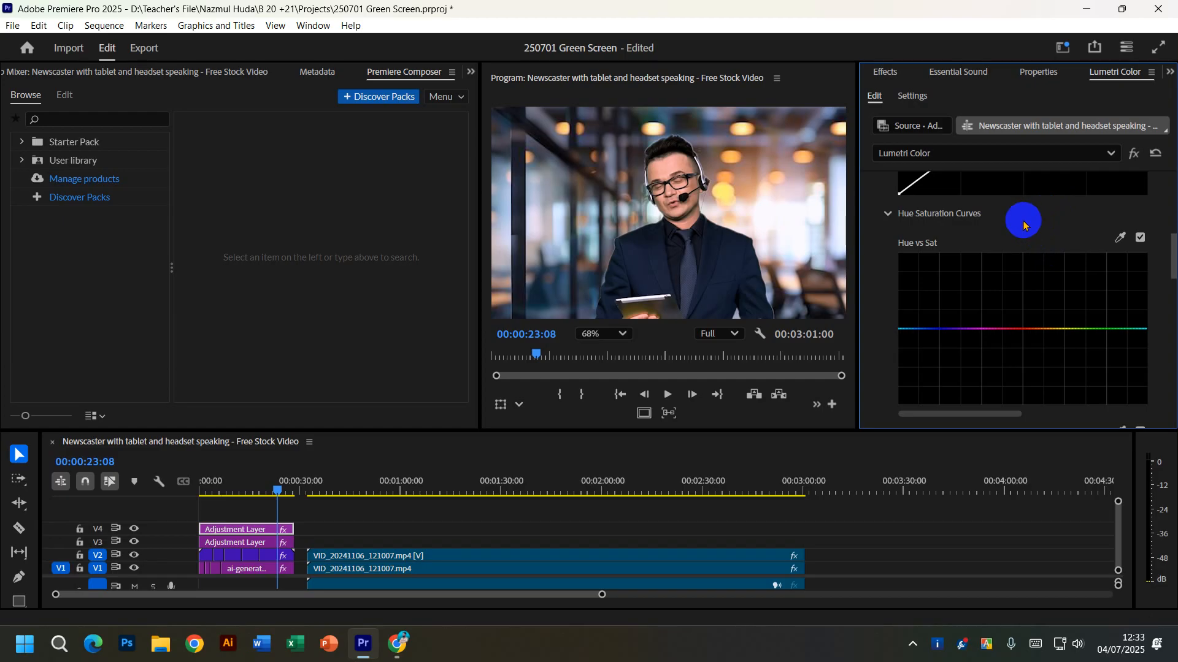
{"action": "scroll", "coordinate": [1023, 225], "scroll_direction": "down", "scroll_amount": 1}
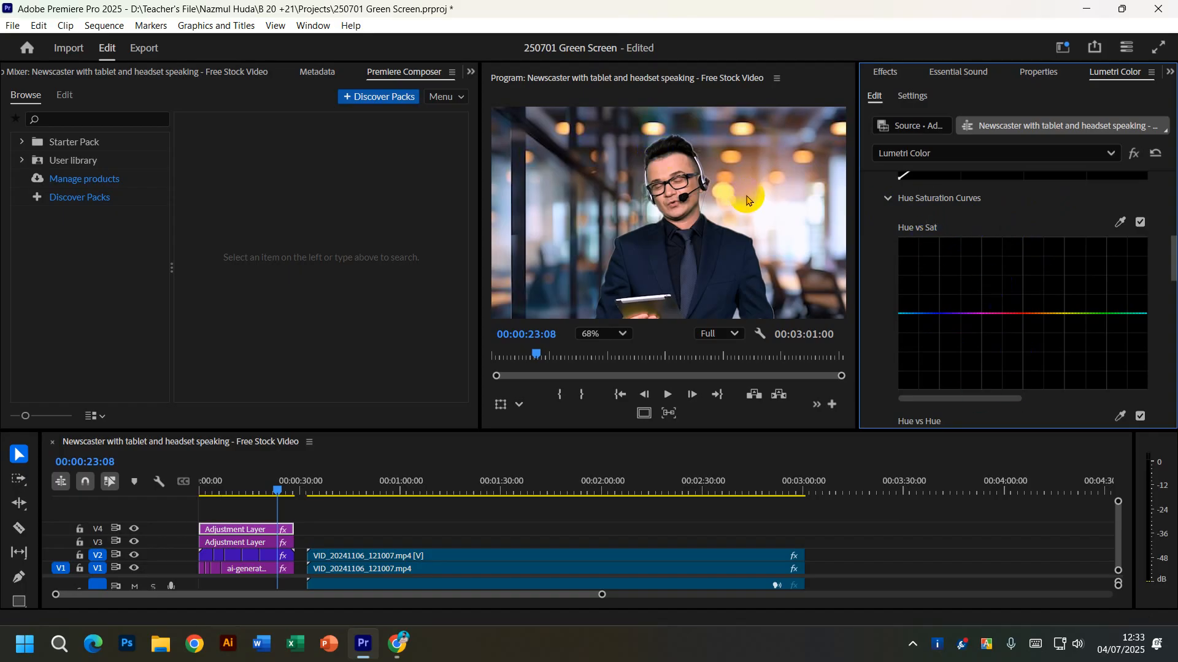
Go to 00:01:27:19 in the VID_20241106_121007.mp4 clip and sample the blue wall for its Hue vs Sat curve.
{"action": "scroll", "coordinate": [749, 228], "scroll_direction": "down", "scroll_amount": 2}
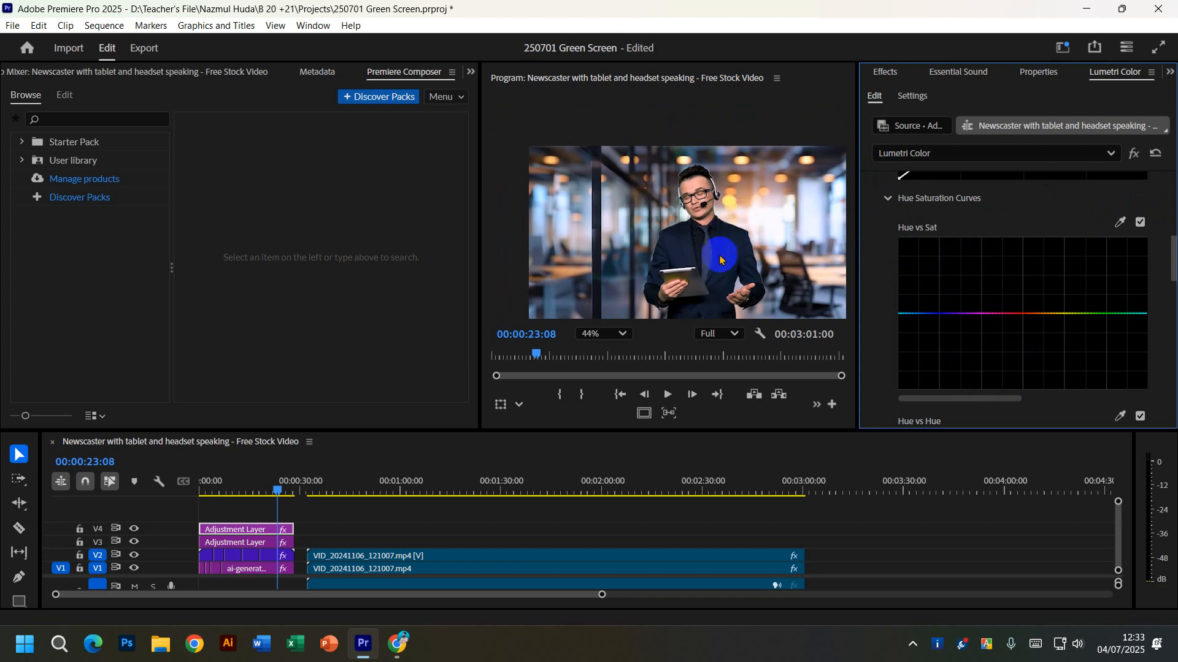
{"action": "scroll", "coordinate": [785, 237], "scroll_direction": "down", "scroll_amount": 1}
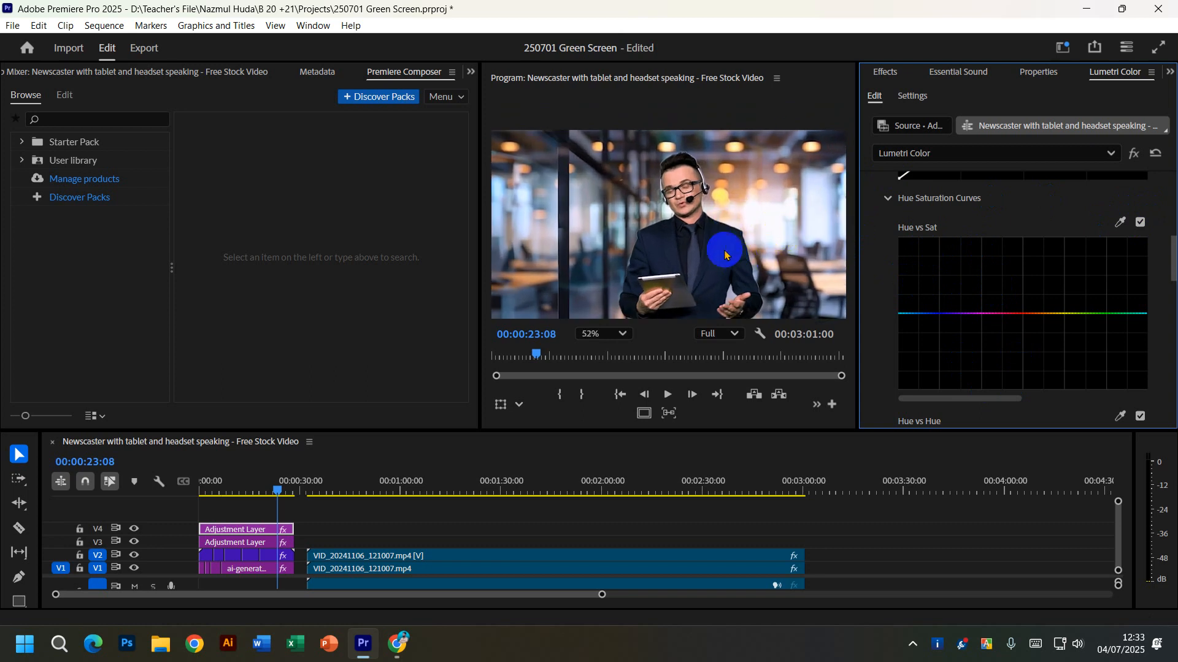
{"action": "left_click_drag", "start_coordinate": [344, 491], "coordinate": [523, 483]}
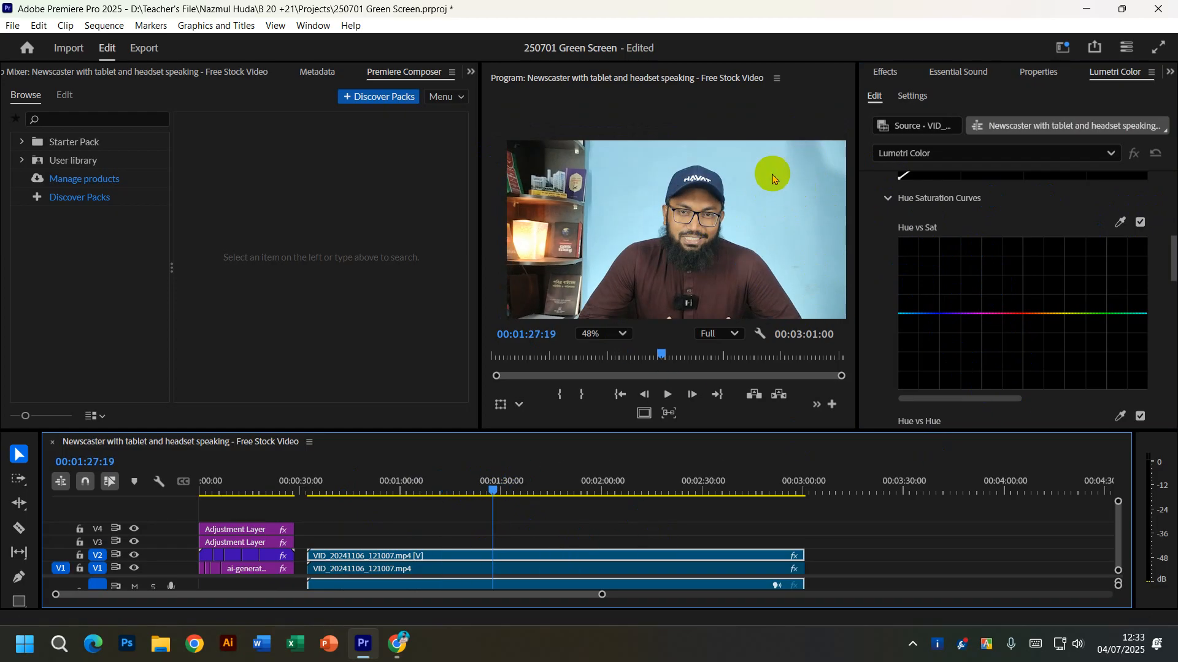
{"action": "left_click", "coordinate": [1121, 217]}
{"action": "left_click", "coordinate": [798, 212]}
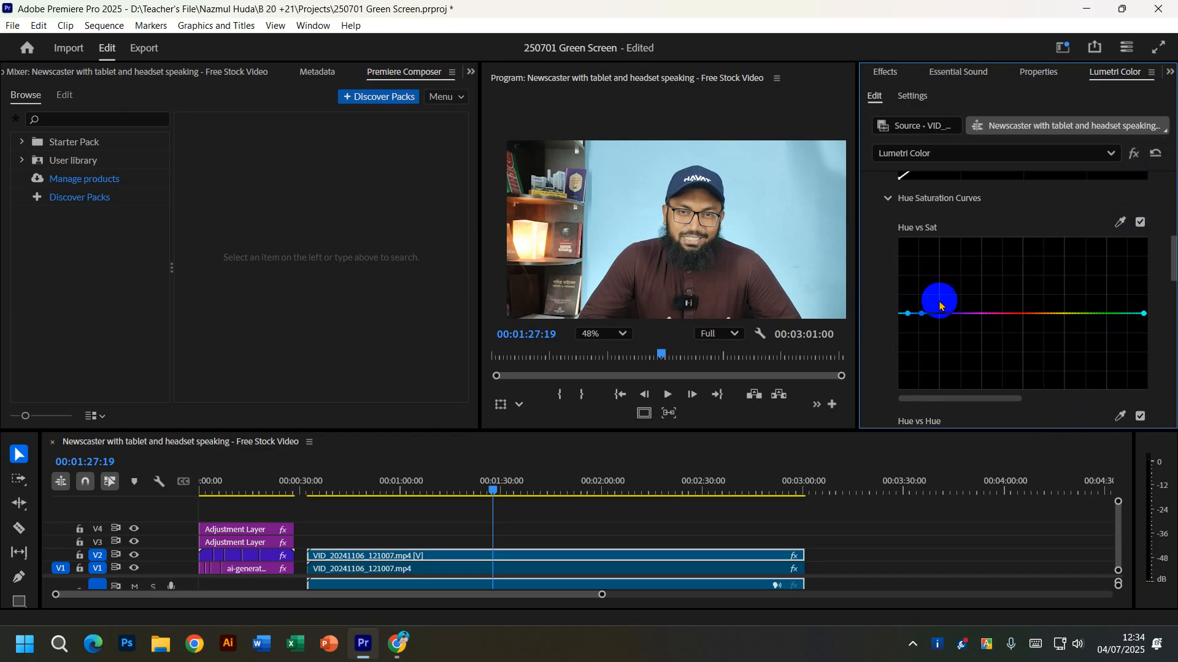
Try boosting the blue wall's saturation on the Hue vs Sat curve and then lowering its blue hues to the minimum.
{"action": "left_click", "coordinate": [908, 313]}
{"action": "left_click_drag", "start_coordinate": [909, 317], "coordinate": [1057, 295]}
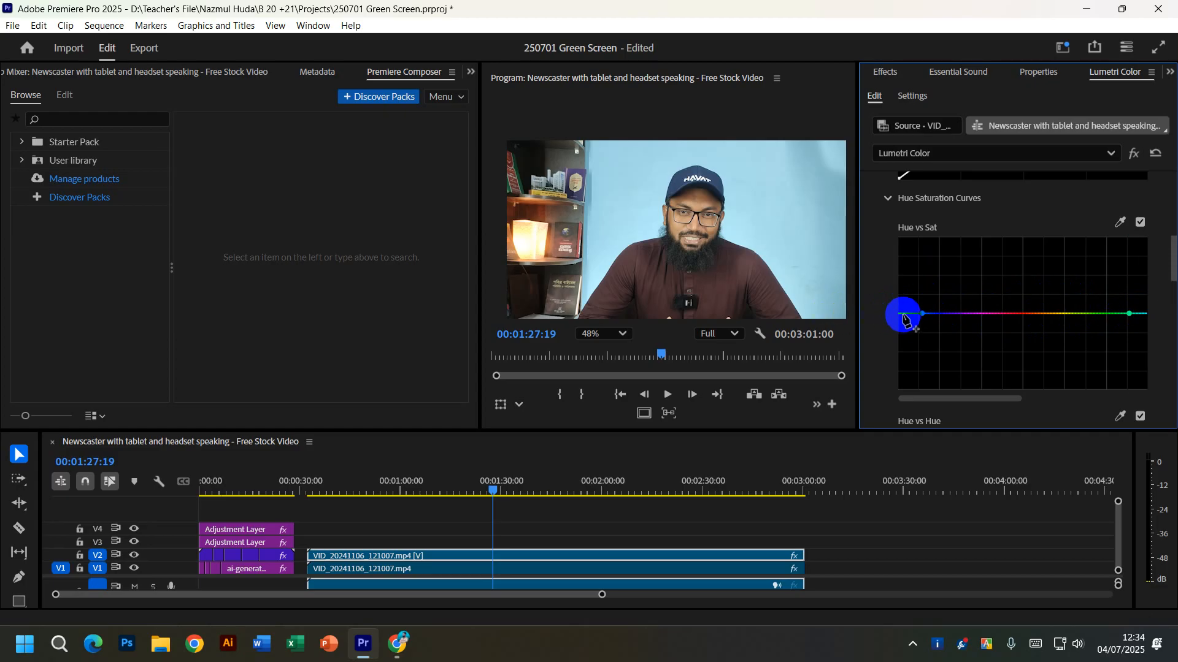
{"action": "left_click_drag", "start_coordinate": [902, 316], "coordinate": [903, 246]}
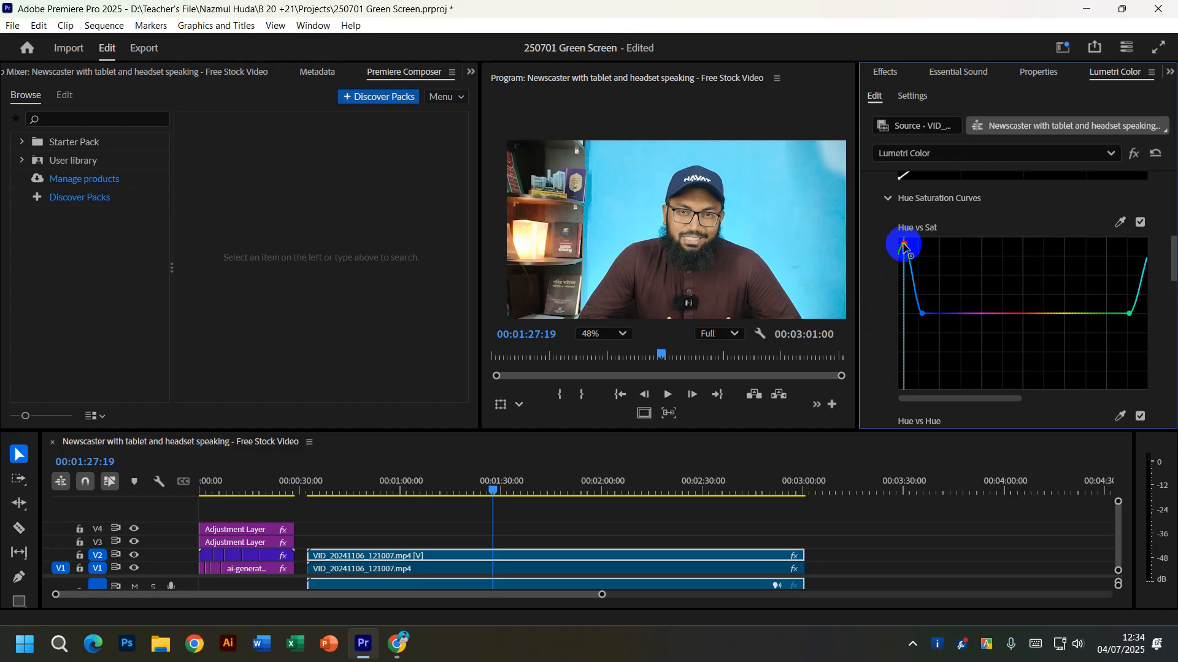
{"action": "left_click_drag", "start_coordinate": [903, 246], "coordinate": [909, 420]}
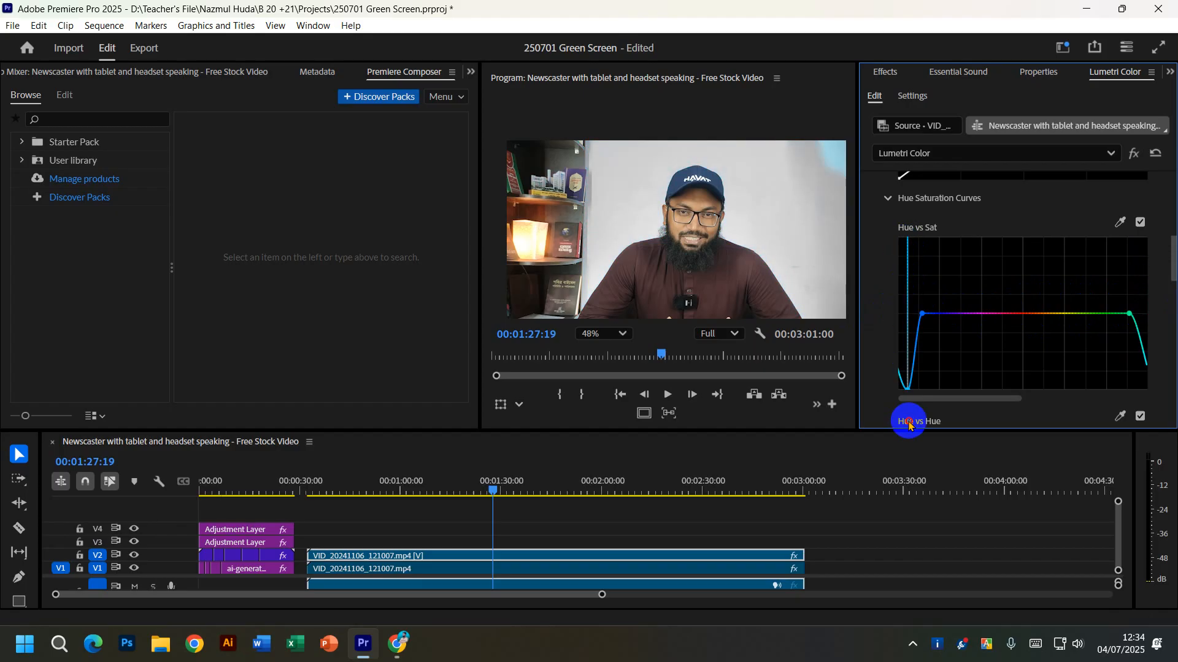
{"action": "left_click_drag", "start_coordinate": [900, 422], "coordinate": [898, 418]}
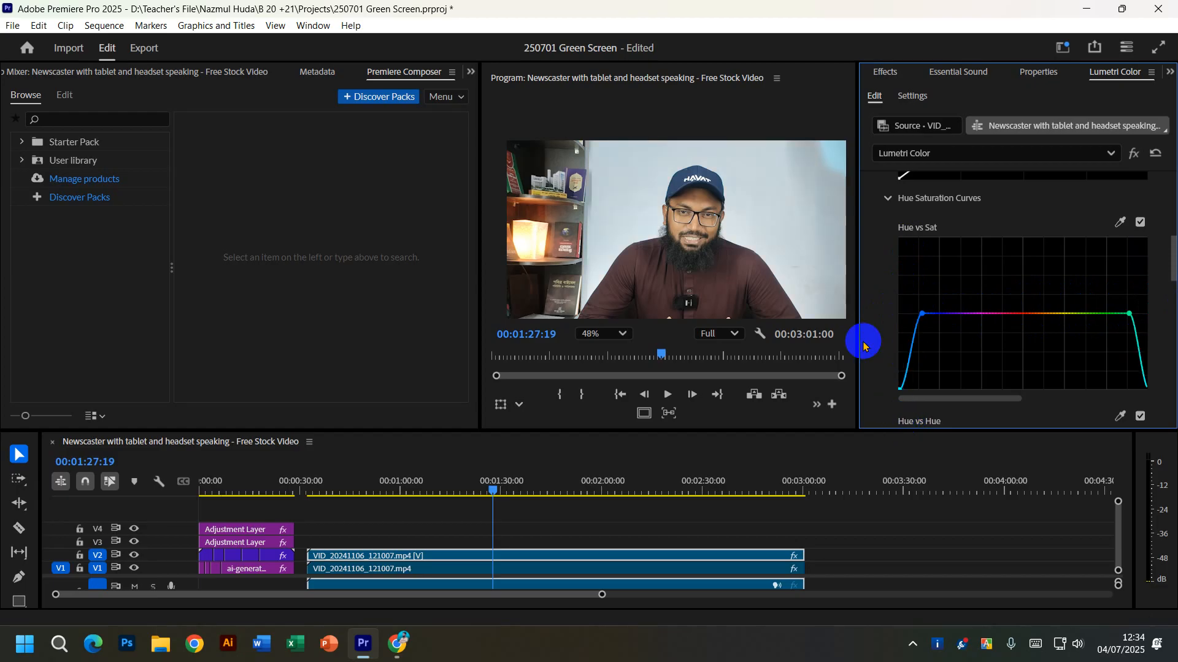
Check the wall's edges in the preview and widen the desaturated blue range of the Hue vs Sat curve towards purple.
{"action": "left_click", "coordinate": [700, 178]}
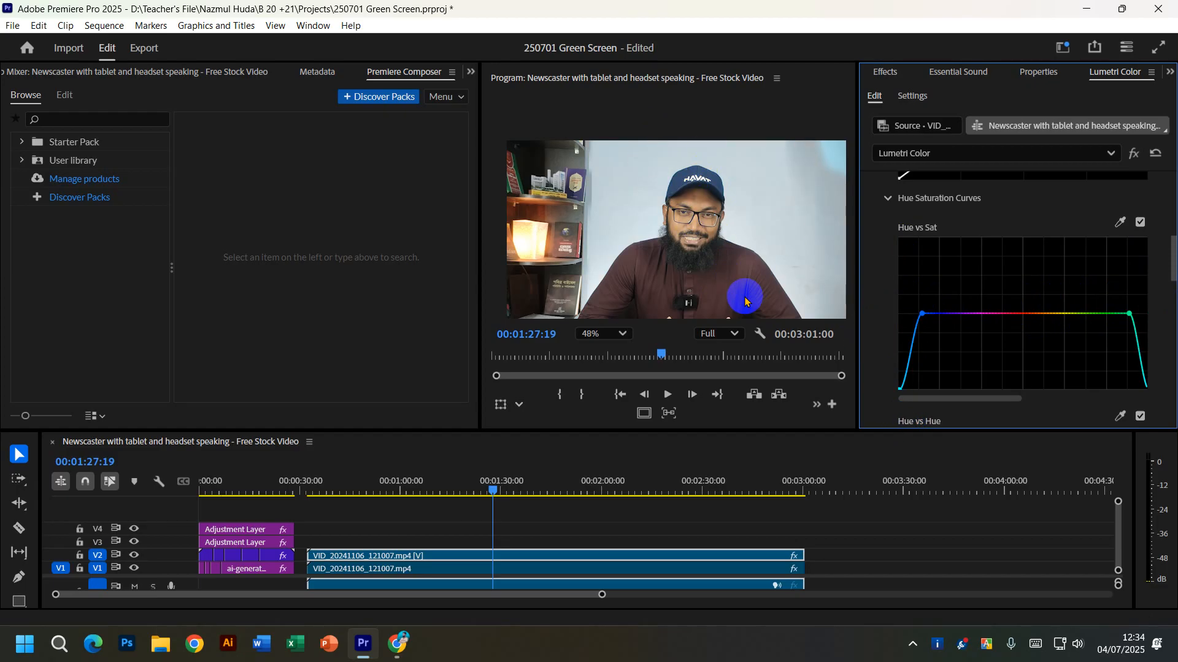
{"action": "left_click", "coordinate": [822, 163]}
{"action": "left_click", "coordinate": [839, 207]}
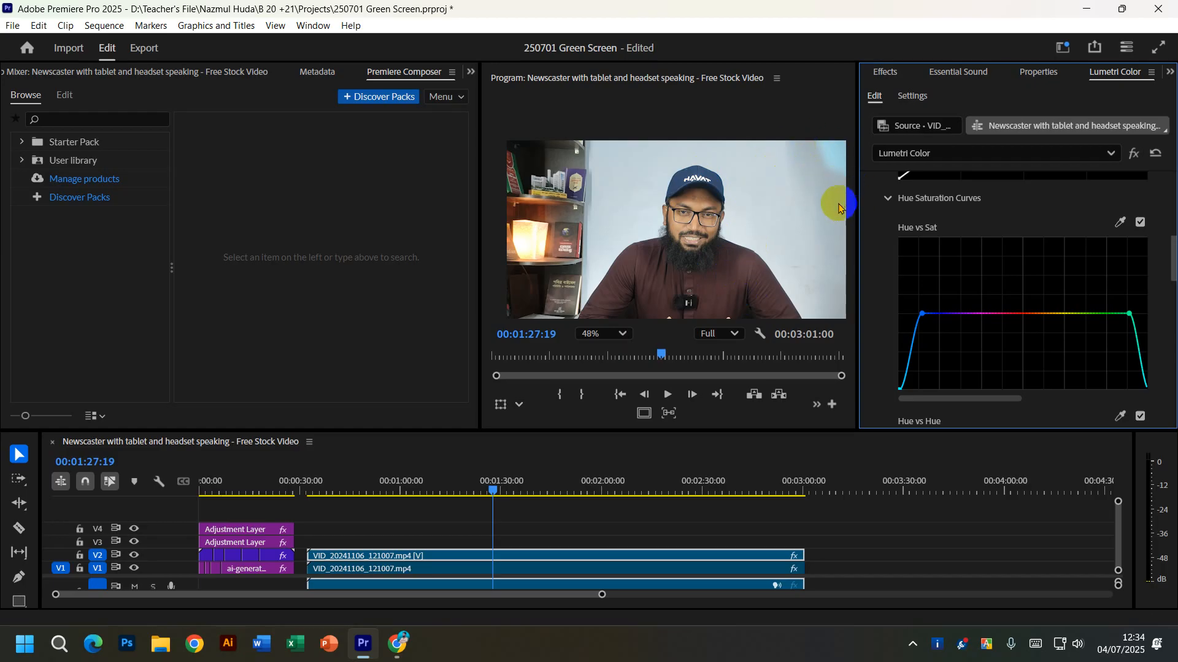
{"action": "left_click", "coordinate": [834, 156]}
{"action": "left_click", "coordinate": [836, 147]}
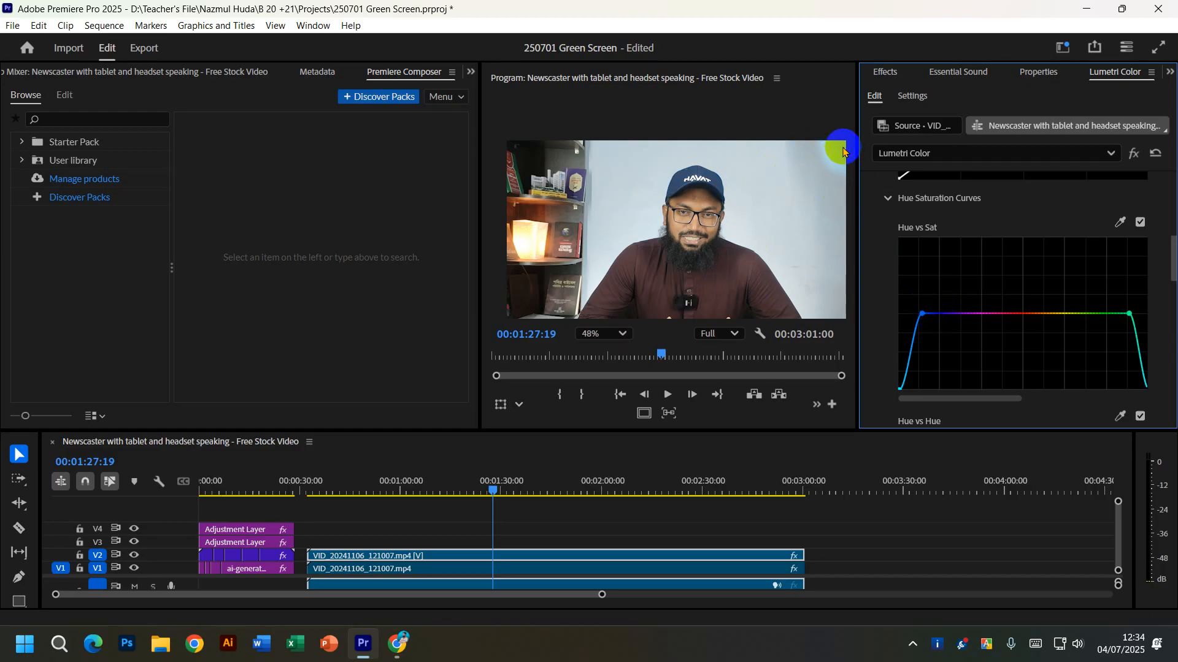
{"action": "left_click_drag", "start_coordinate": [923, 318], "coordinate": [934, 315]}
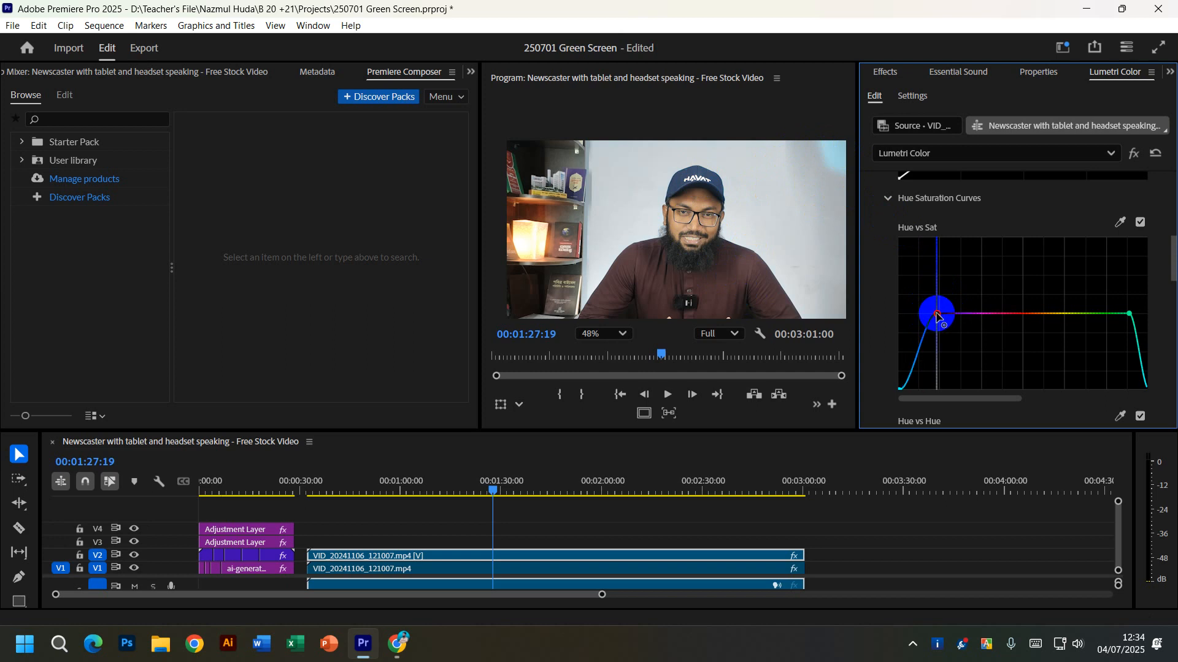
{"action": "left_click", "coordinate": [1131, 313]}
{"action": "mouse_move", "coordinate": [1130, 314]}
{"action": "left_mouse_down"}
{"action": "mouse_move", "coordinate": [1119, 315]}
{"action": "mouse_move", "coordinate": [1130, 311]}
{"action": "left_mouse_up"}
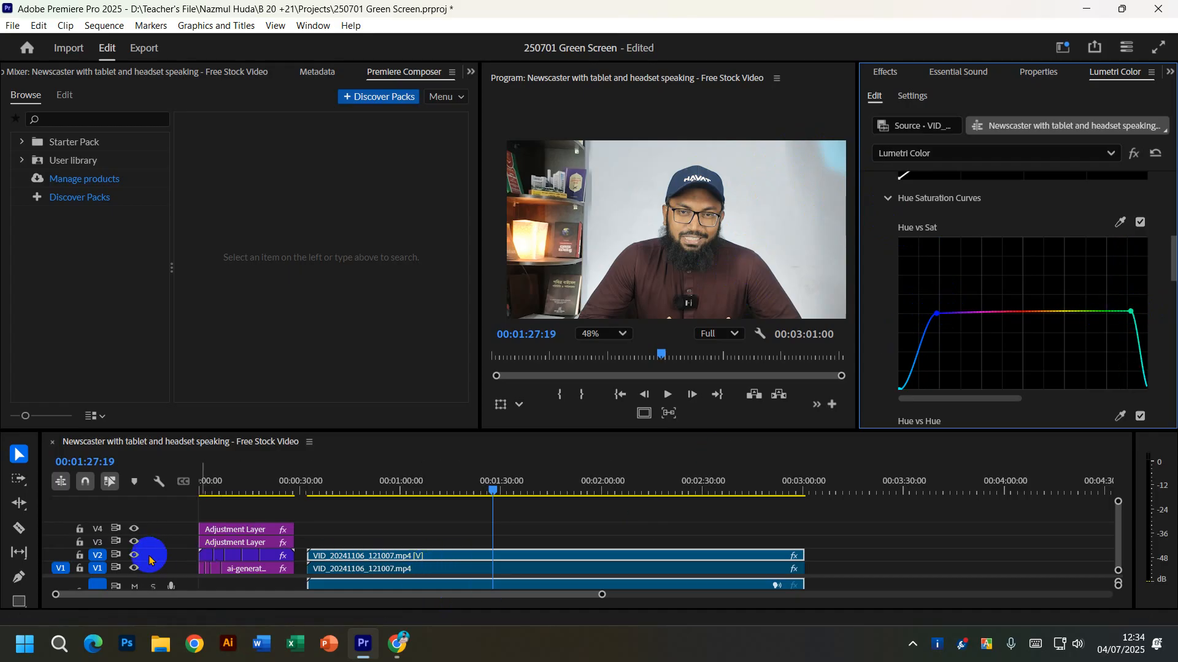
Undo the blue desaturation on the Hue vs Sat curve and hide video track V1.
{"action": "left_click", "coordinate": [134, 569]}
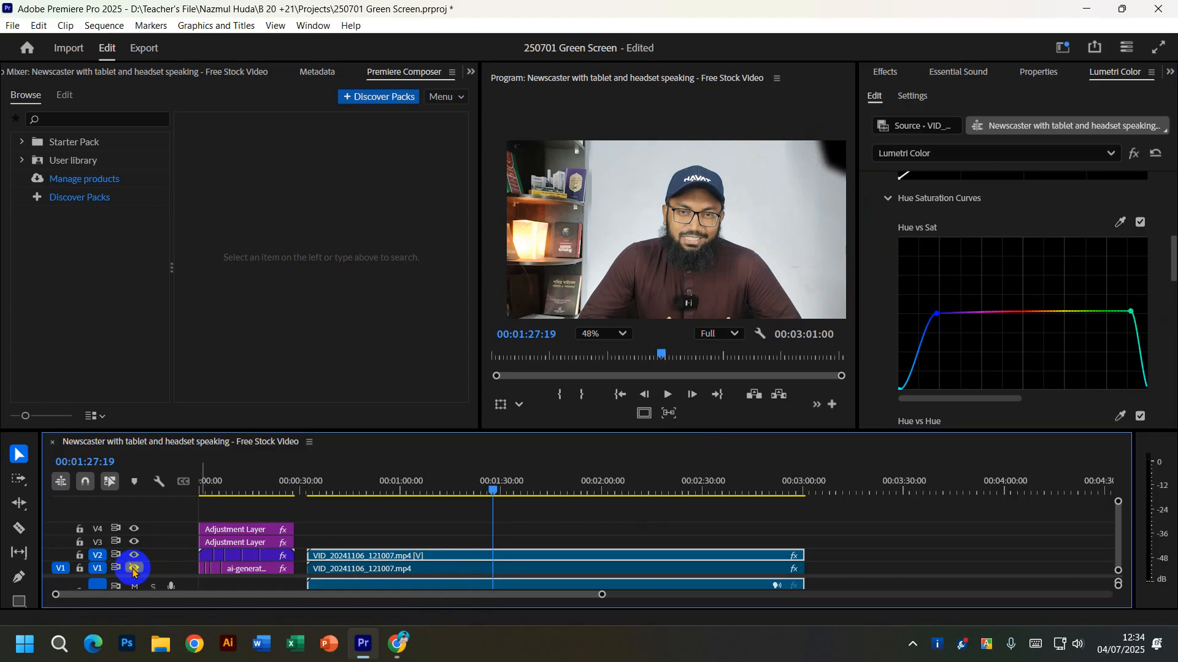
{"action": "left_click", "coordinate": [134, 569]}
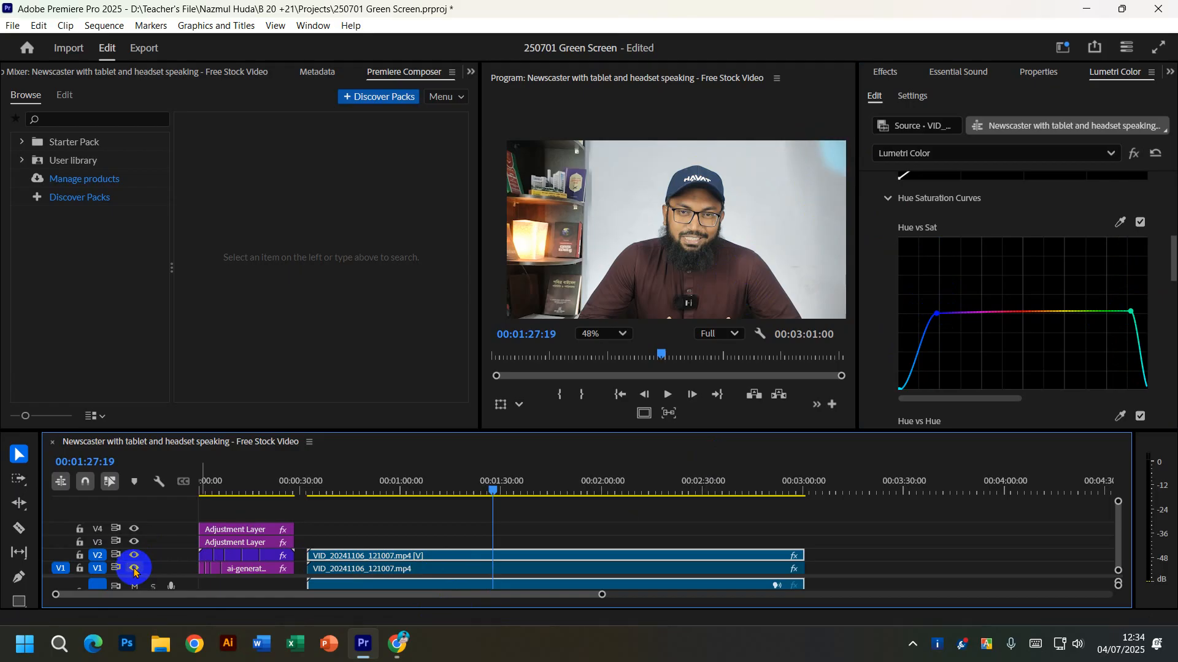
{"action": "left_click", "coordinate": [134, 569]}
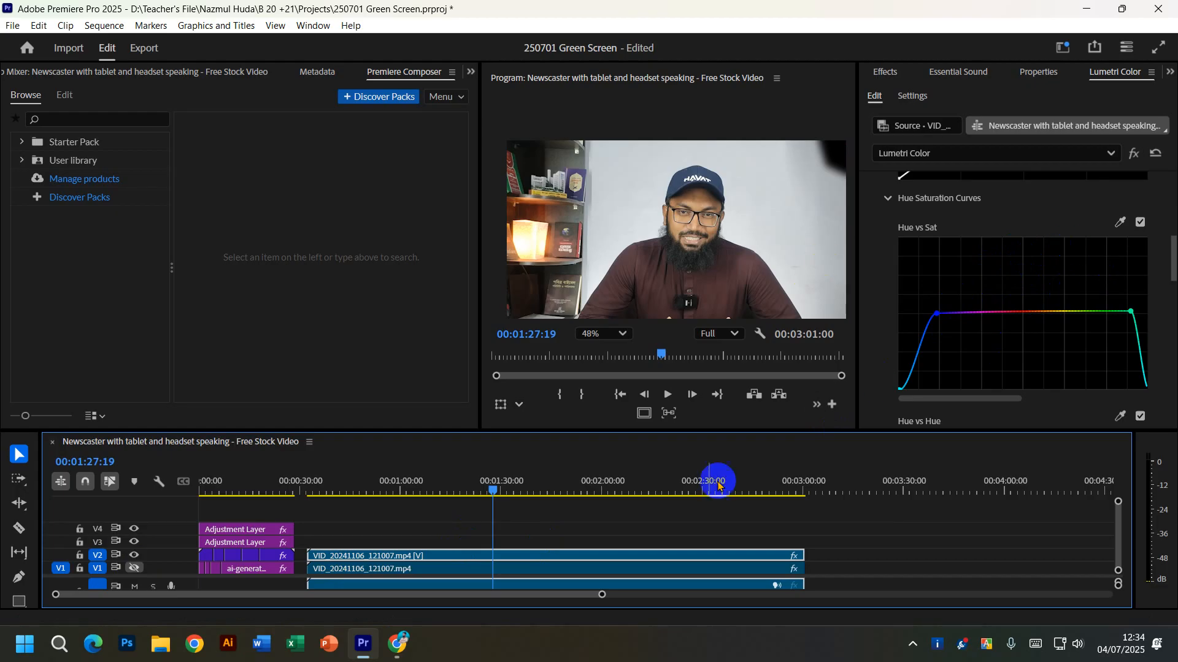
{"action": "key", "text": "ctrl+z"}
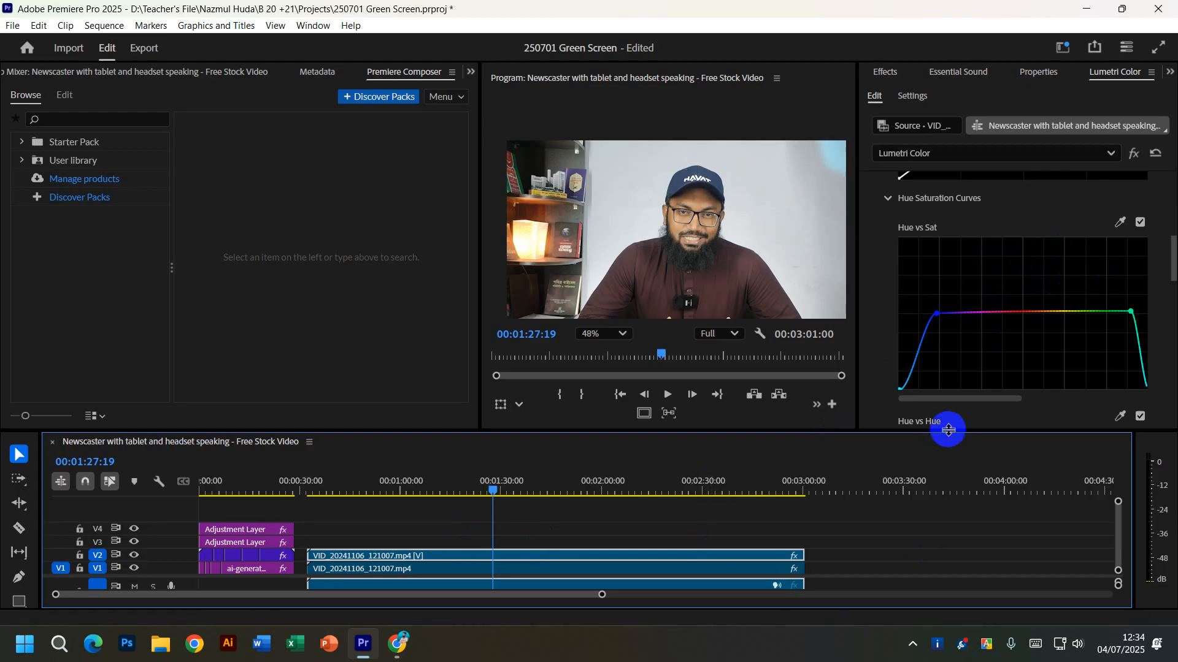
{"action": "key", "text": "ctrl+z"}
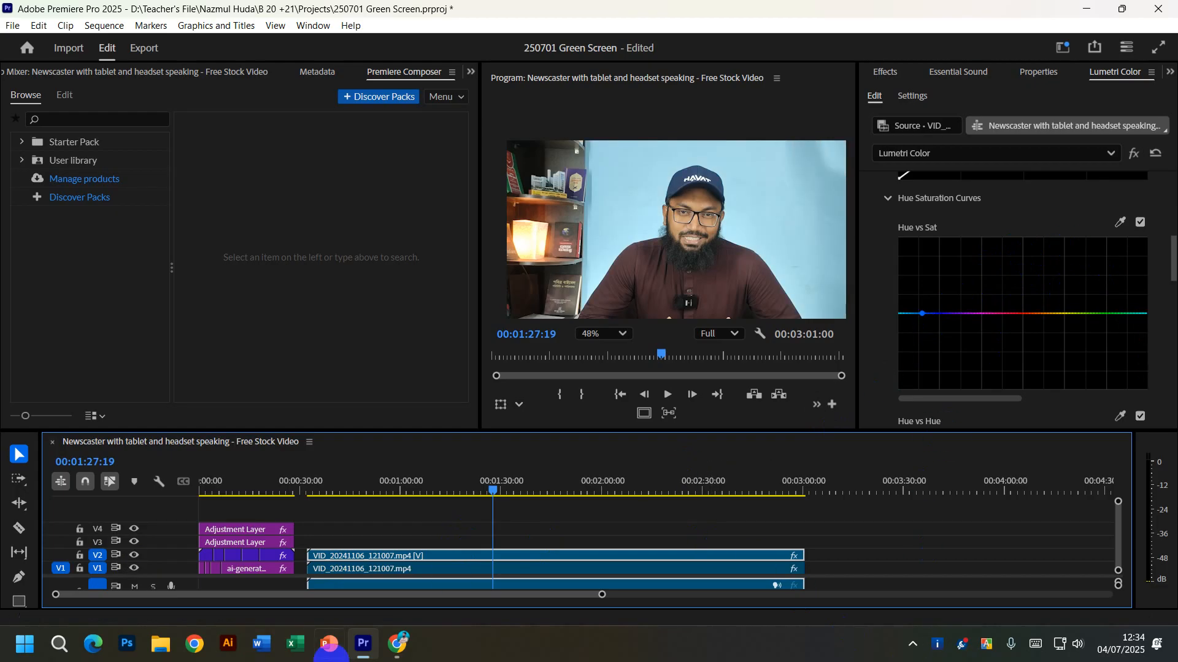
{"action": "left_click", "coordinate": [133, 568]}
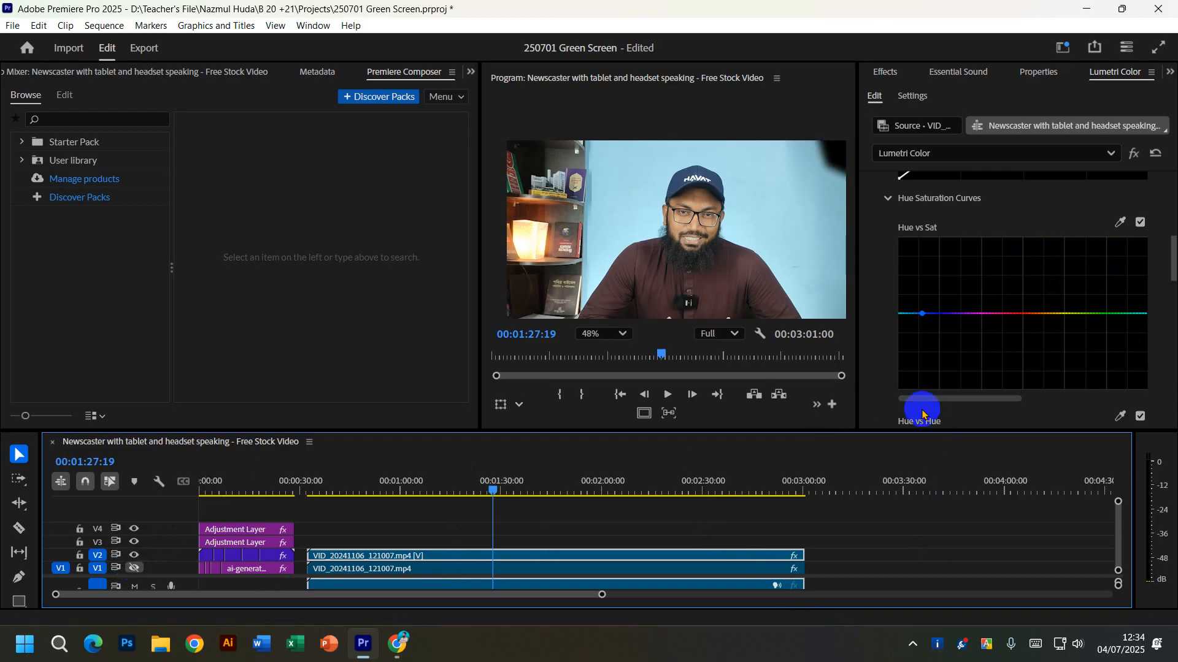
Try raising the wall's light blue hues on the Hue vs Sat curve between blue and green anchor points.
{"action": "left_click", "coordinate": [1132, 313]}
{"action": "left_click_drag", "start_coordinate": [917, 315], "coordinate": [902, 275]}
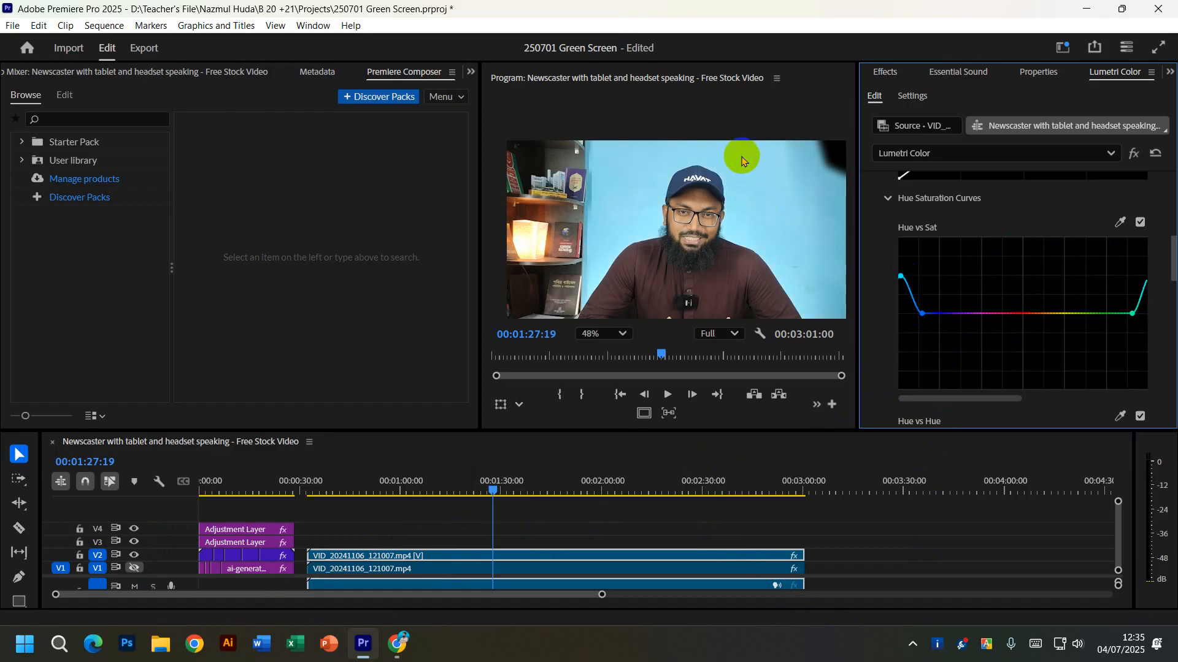
{"action": "left_click_drag", "start_coordinate": [858, 325], "coordinate": [1032, 319]}
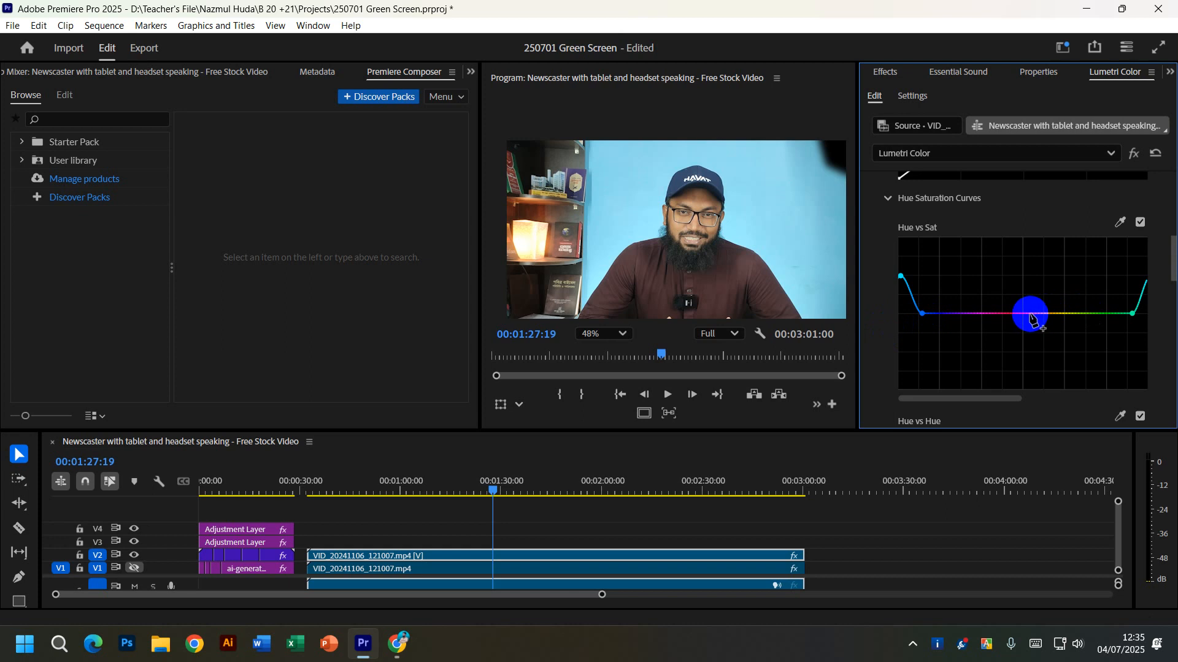
Try raising the orange hues on the Hue vs Sat curve between red and yellow anchor points, and reset the curve.
{"action": "left_click_drag", "start_coordinate": [901, 300], "coordinate": [1046, 316]}
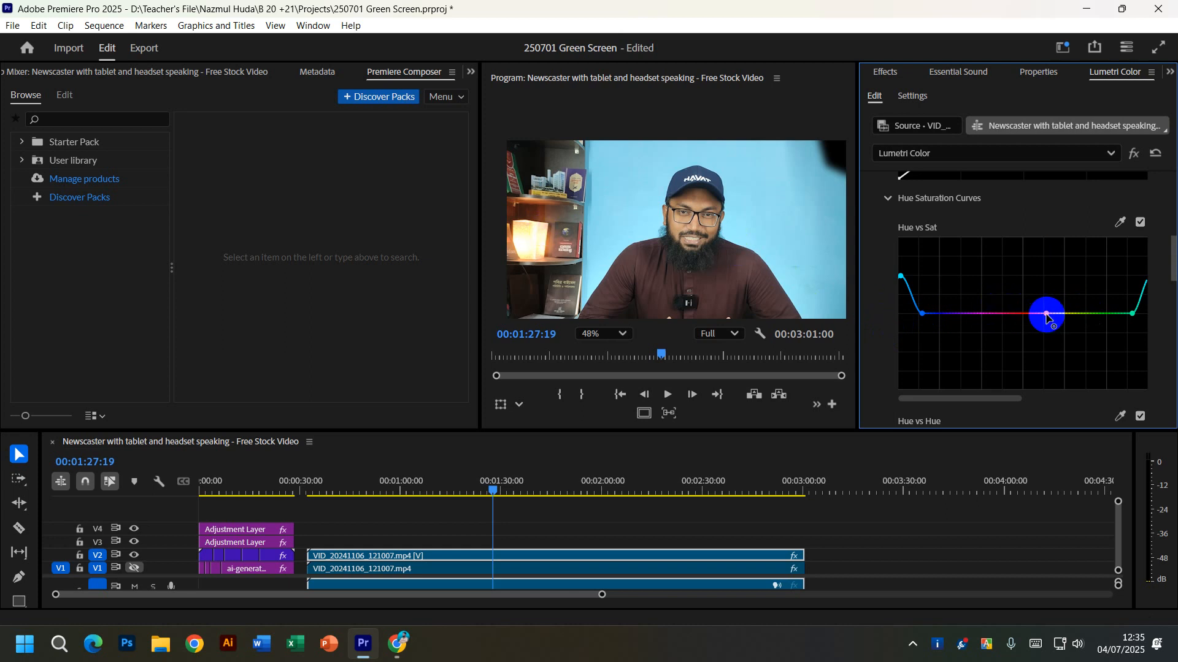
{"action": "left_click", "coordinate": [1047, 314]}
{"action": "left_click", "coordinate": [1069, 313]}
{"action": "left_click", "coordinate": [1027, 313]}
{"action": "left_click_drag", "start_coordinate": [1043, 319], "coordinate": [1046, 269]}
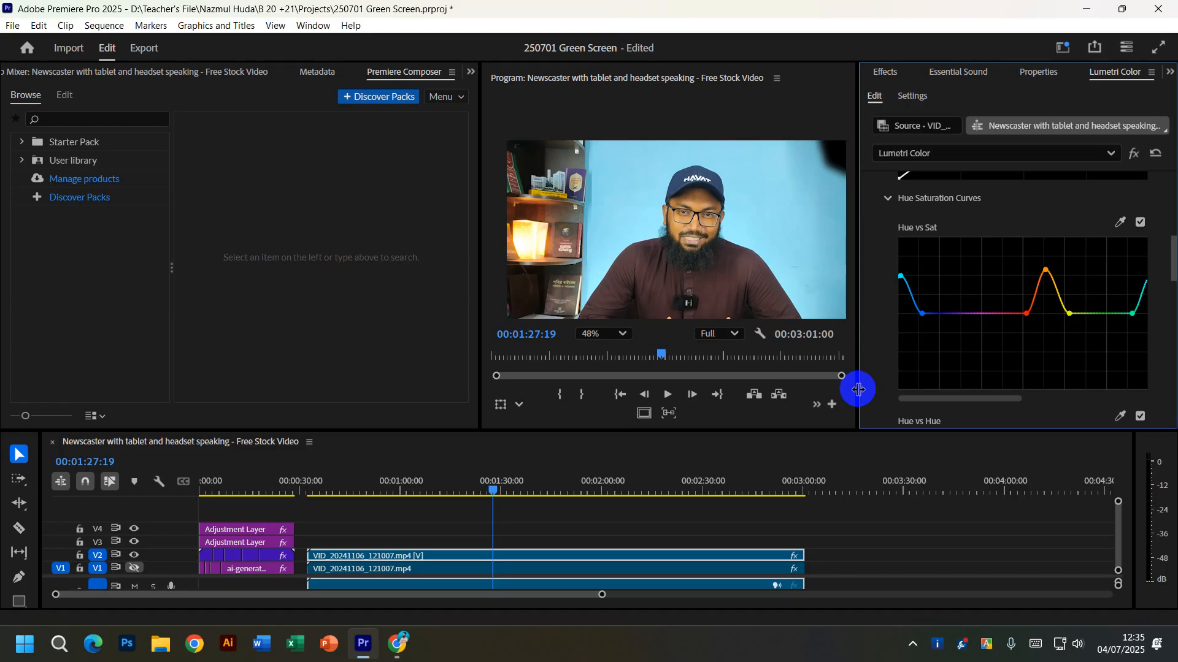
{"action": "left_click_drag", "start_coordinate": [1046, 270], "coordinate": [1047, 313]}
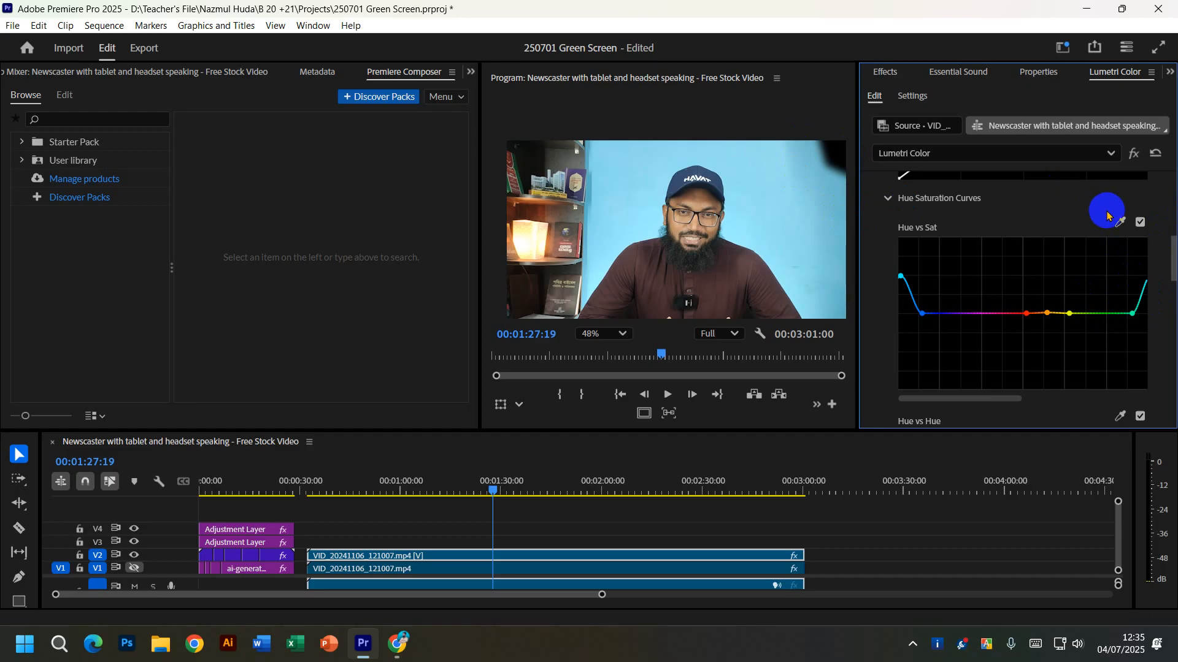
{"action": "double_click", "coordinate": [1049, 315]}
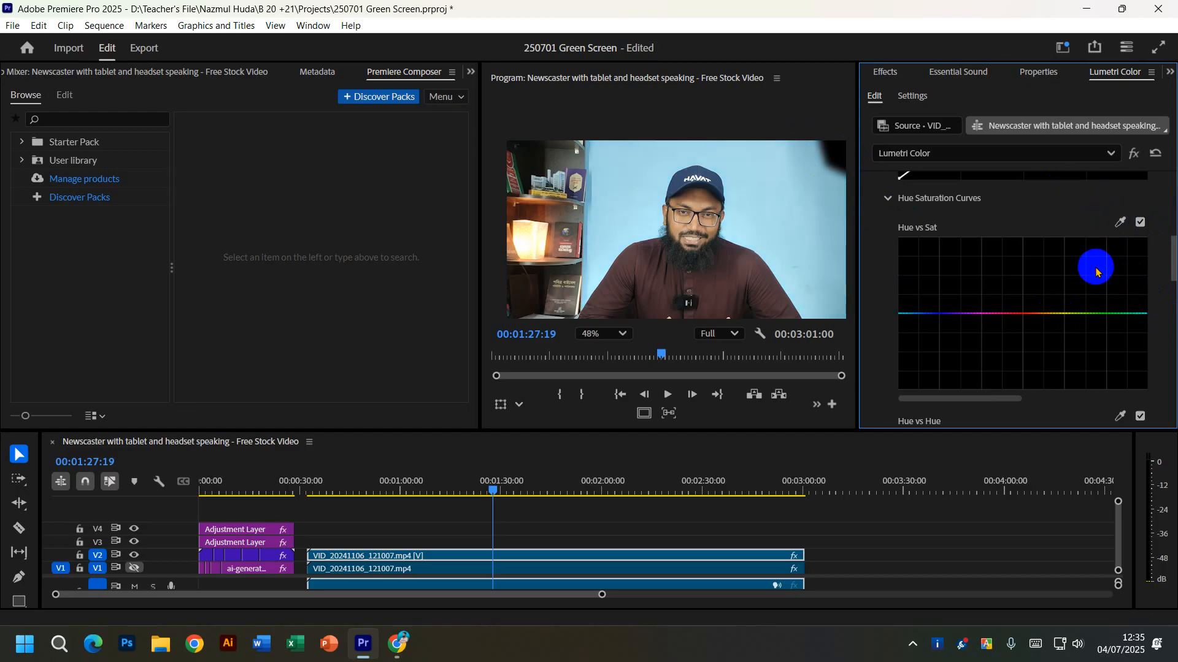
On the Hue vs Sat curve, lower orange slightly between red and yellow anchors and raise light blue between purple and green anchors.
{"action": "left_click", "coordinate": [1049, 314]}
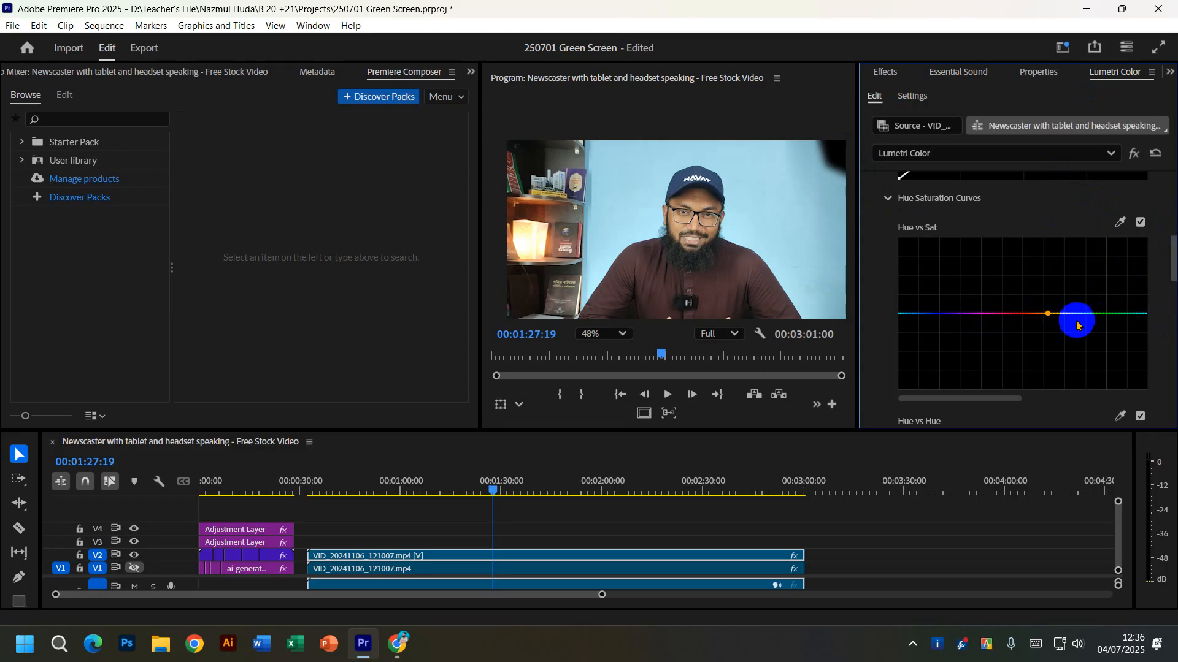
{"action": "left_click", "coordinate": [1027, 313]}
{"action": "left_click", "coordinate": [1071, 314]}
{"action": "left_click", "coordinate": [1048, 314]}
{"action": "left_click_drag", "start_coordinate": [1048, 314], "coordinate": [1050, 370]}
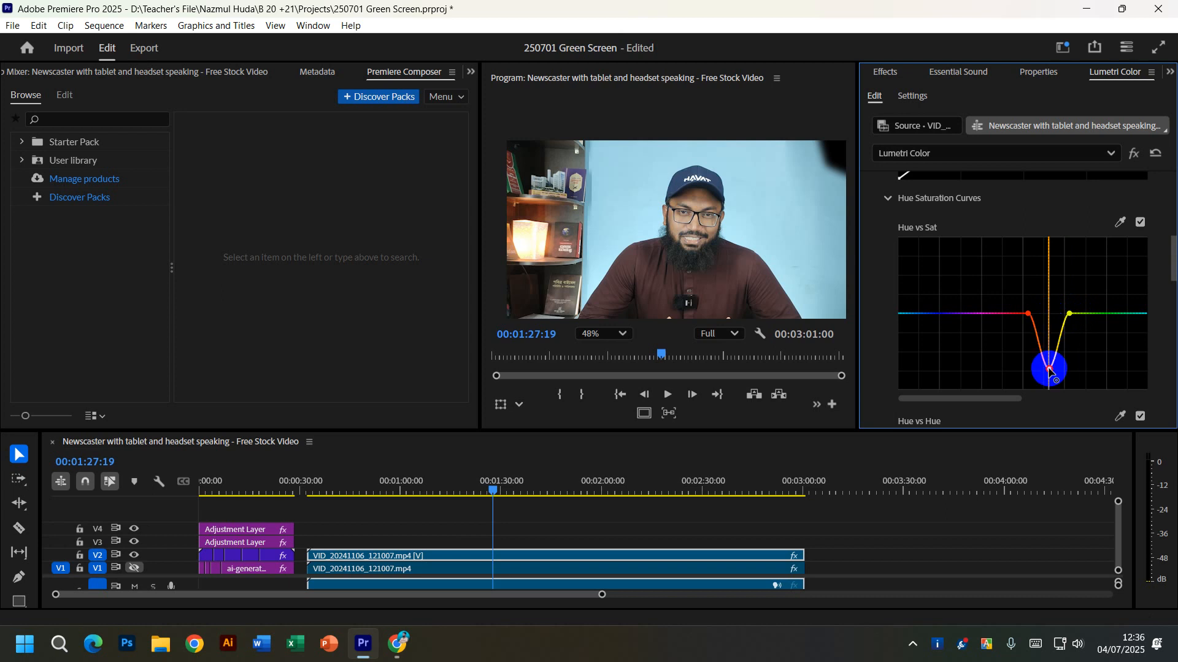
{"action": "left_click_drag", "start_coordinate": [1049, 370], "coordinate": [1050, 323]}
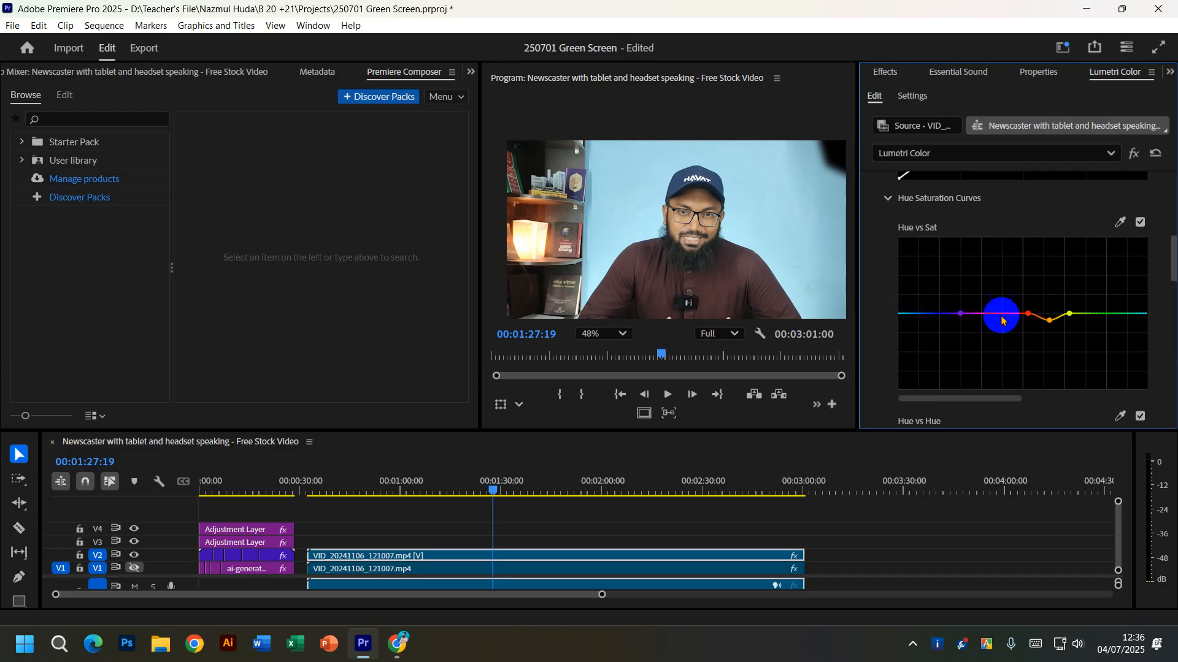
{"action": "left_click", "coordinate": [1128, 314]}
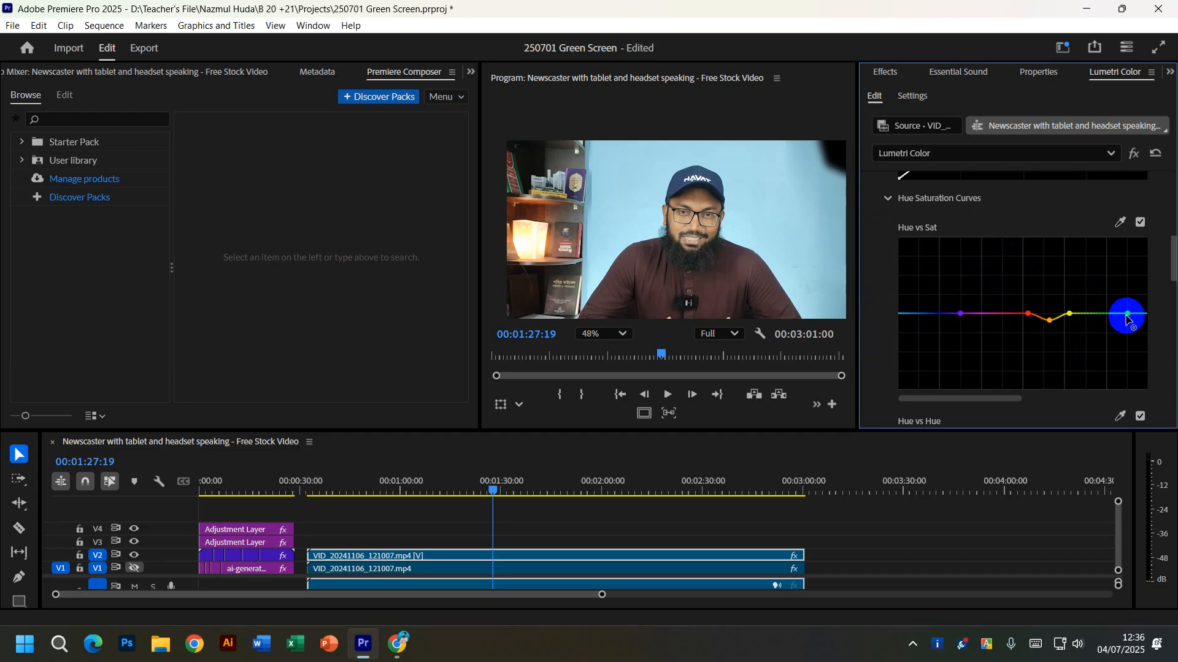
{"action": "left_click_drag", "start_coordinate": [904, 314], "coordinate": [900, 273]}
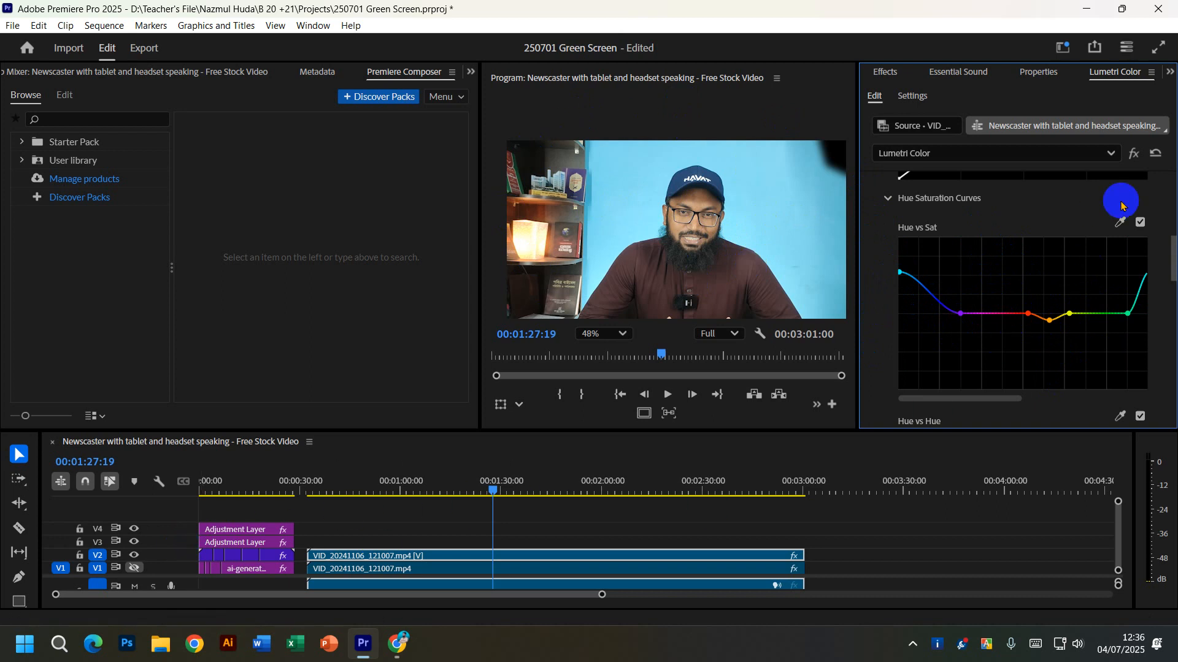
Compare the talking-head clip in the preview with the Lumetri Color effect switched off and on.
{"action": "left_click", "coordinate": [1133, 154]}
{"action": "left_click", "coordinate": [1134, 153]}
{"action": "left_click", "coordinate": [1133, 153]}
{"action": "left_click", "coordinate": [1134, 153]}
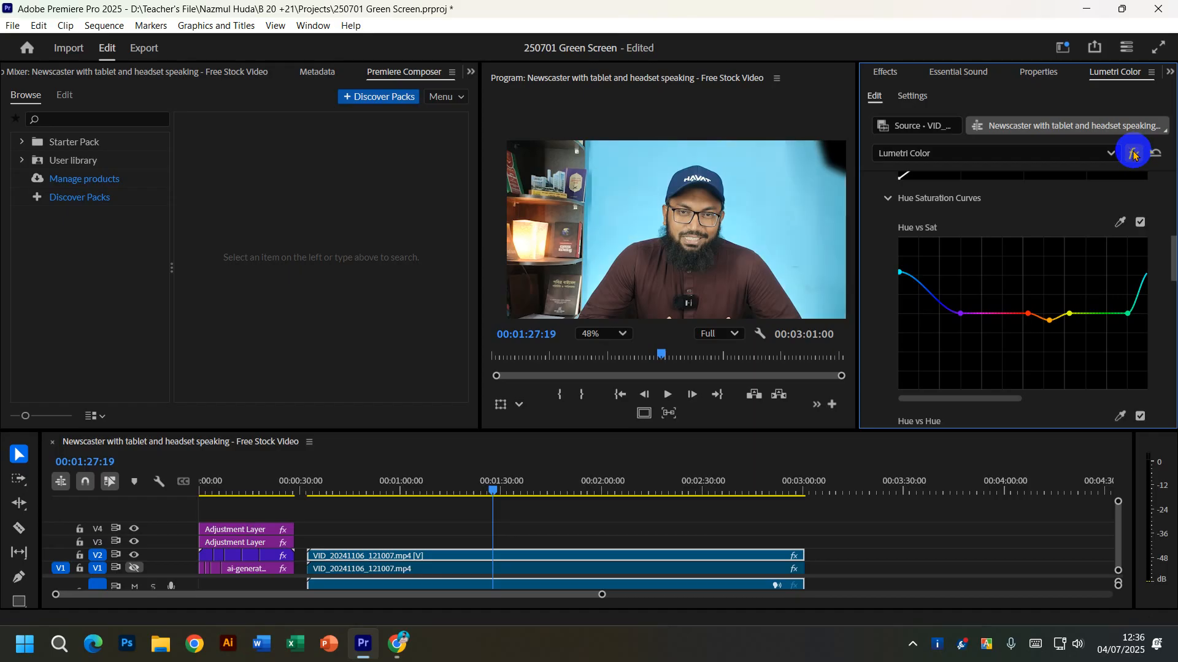
{"action": "left_click", "coordinate": [1134, 154]}
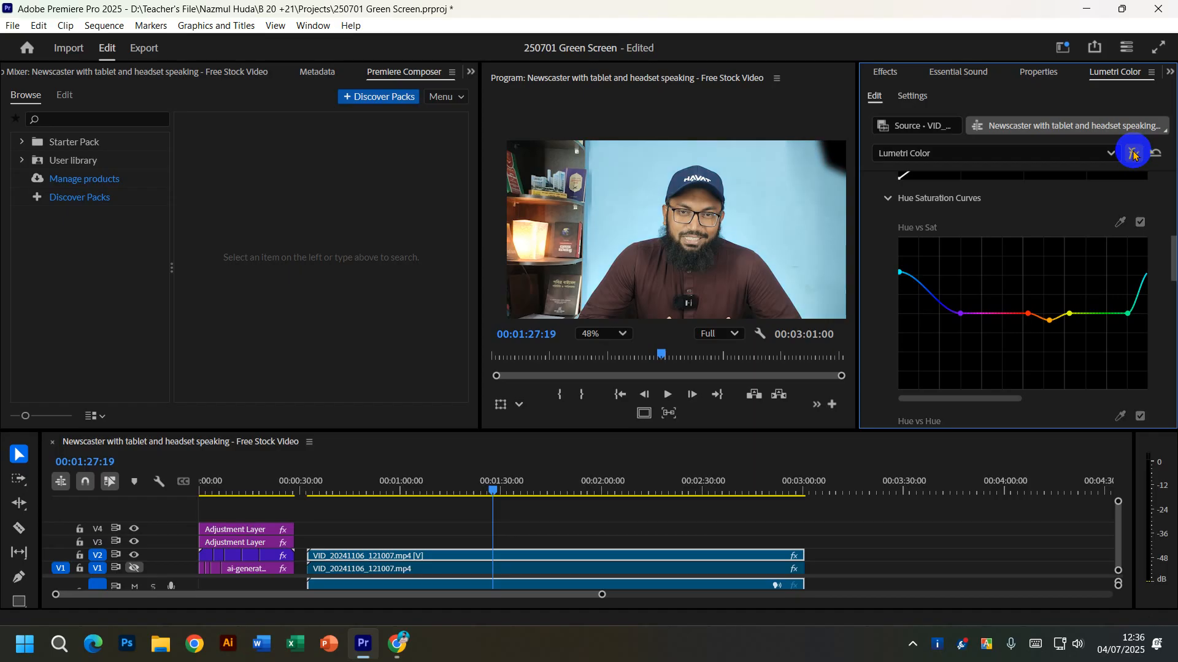
{"action": "left_click", "coordinate": [1134, 154]}
{"action": "left_click", "coordinate": [1134, 154]}
{"action": "left_click", "coordinate": [1134, 154]}
{"action": "left_click", "coordinate": [1134, 154]}
{"action": "left_click", "coordinate": [1134, 154]}
{"action": "left_click", "coordinate": [1134, 154]}
{"action": "left_click", "coordinate": [1134, 154]}
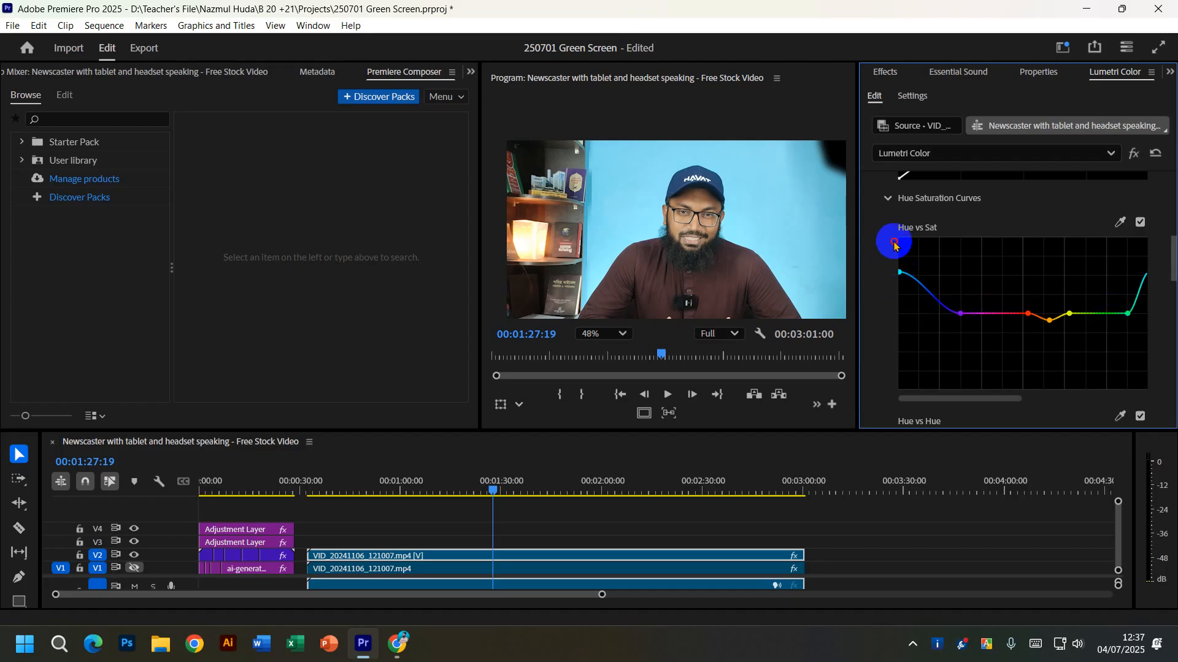
Fine-tune the raised cyan-blue point of the Hue vs Sat curve and move the green anchor closer to yellow.
{"action": "mouse_move", "coordinate": [899, 274]}
{"action": "left_mouse_down"}
{"action": "mouse_move", "coordinate": [897, 239]}
{"action": "mouse_move", "coordinate": [897, 273]}
{"action": "left_mouse_up"}
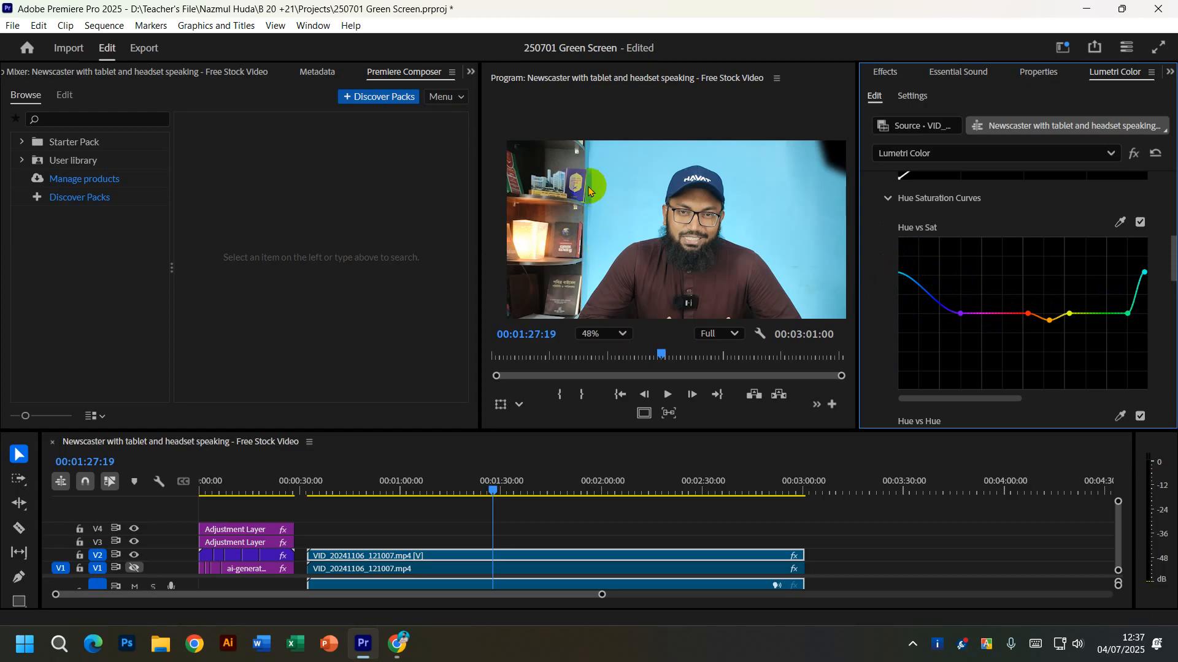
{"action": "left_click_drag", "start_coordinate": [1142, 261], "coordinate": [1145, 277]}
{"action": "left_click_drag", "start_coordinate": [1126, 316], "coordinate": [1098, 315]}
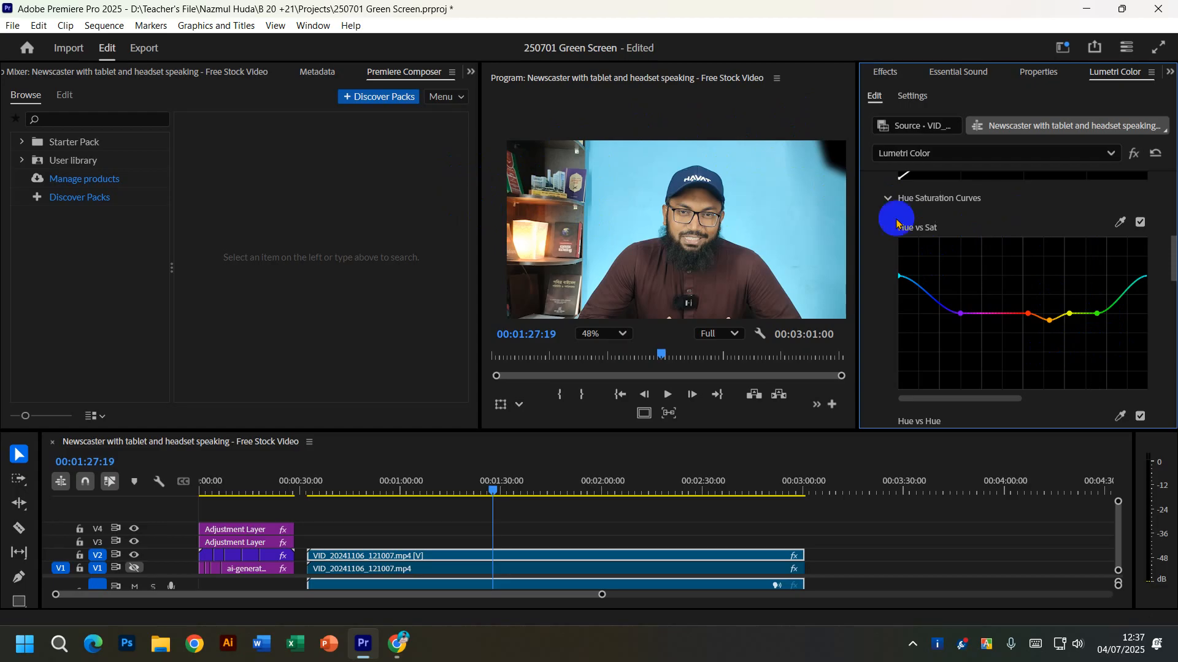
Place light blue, blue and green anchor points along the Hue vs Hue curve.
{"action": "scroll", "coordinate": [1043, 222], "scroll_direction": "down", "scroll_amount": 3}
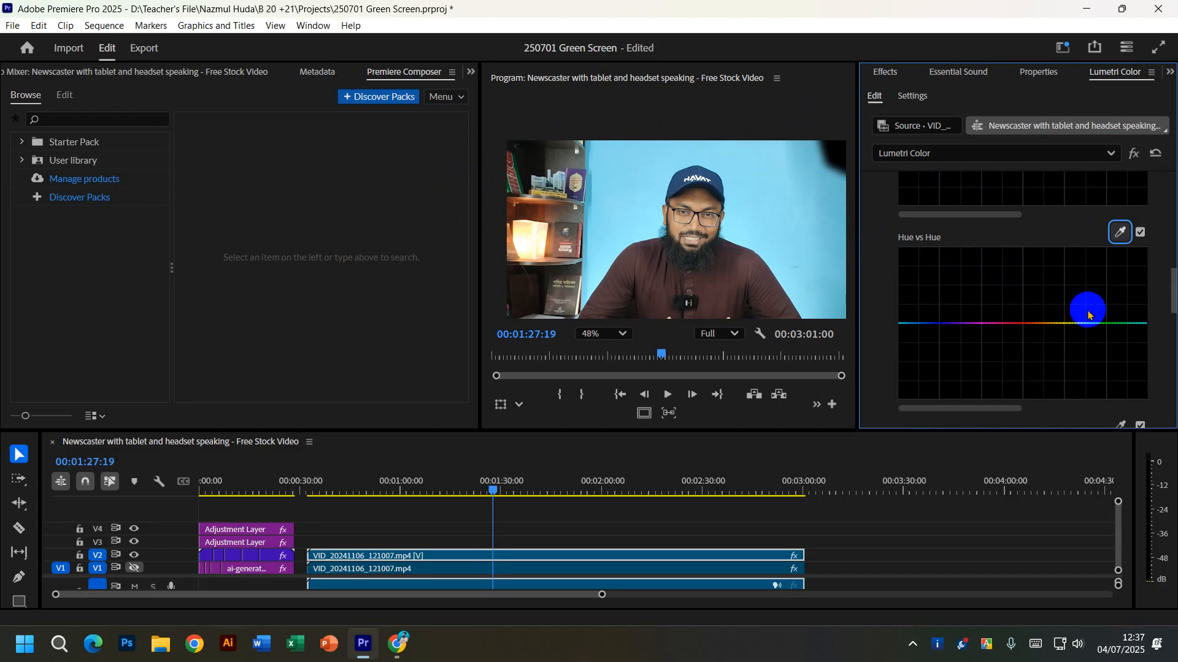
{"action": "left_click", "coordinate": [813, 291]}
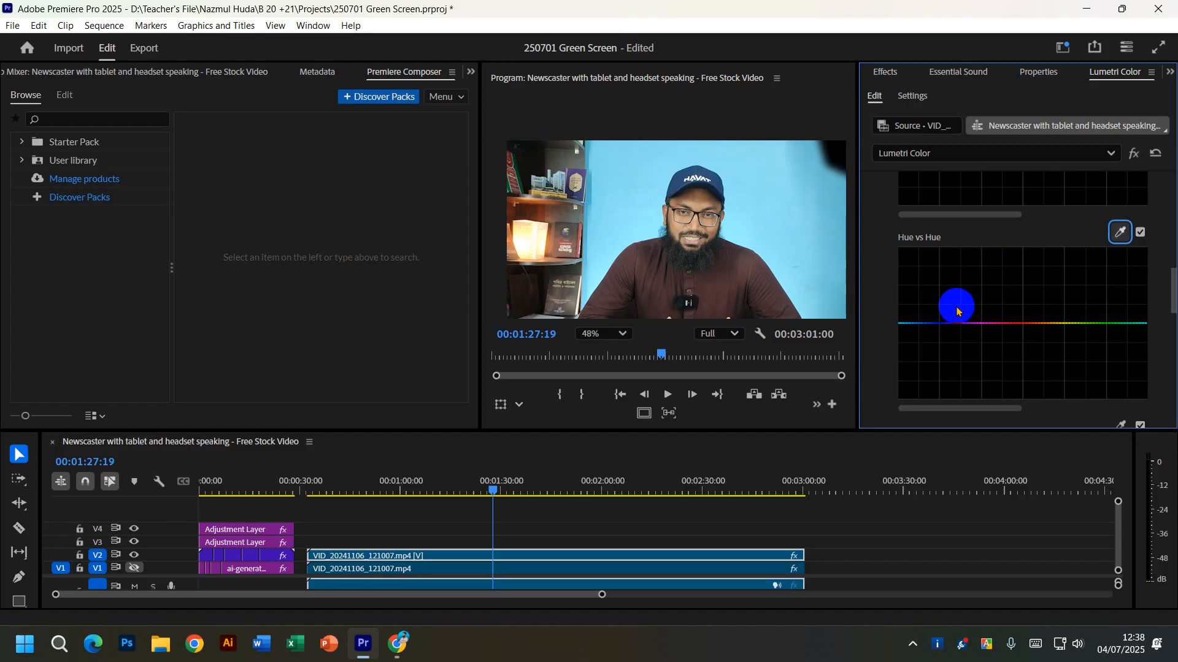
{"action": "left_click", "coordinate": [913, 324]}
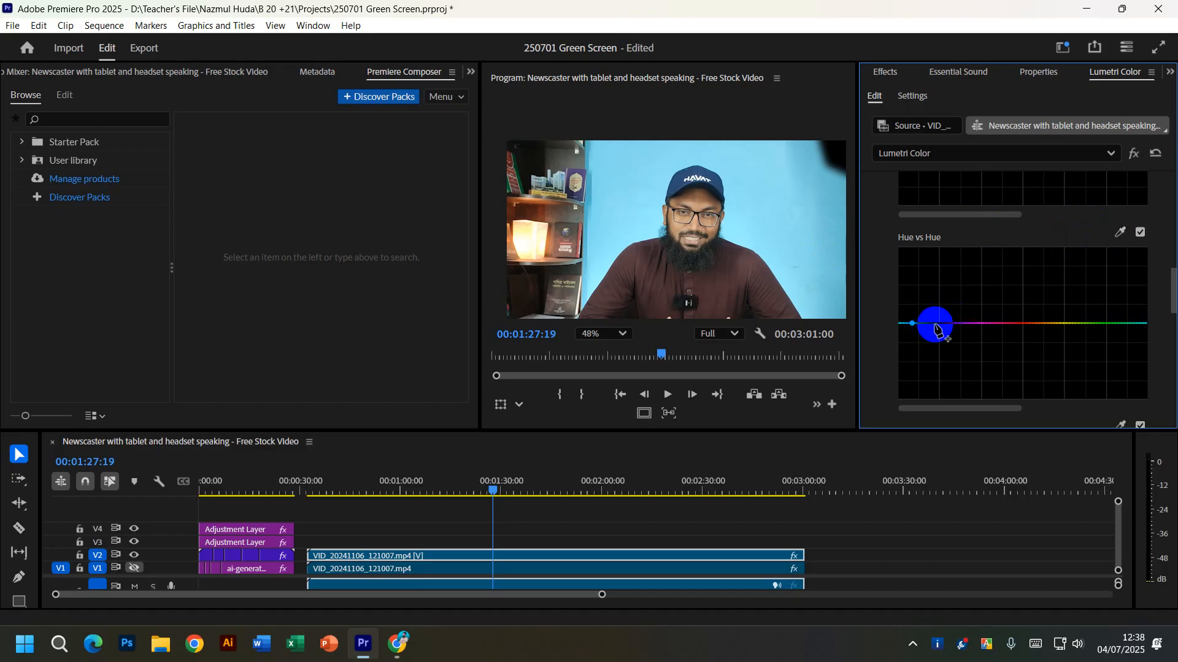
{"action": "left_click", "coordinate": [1114, 323]}
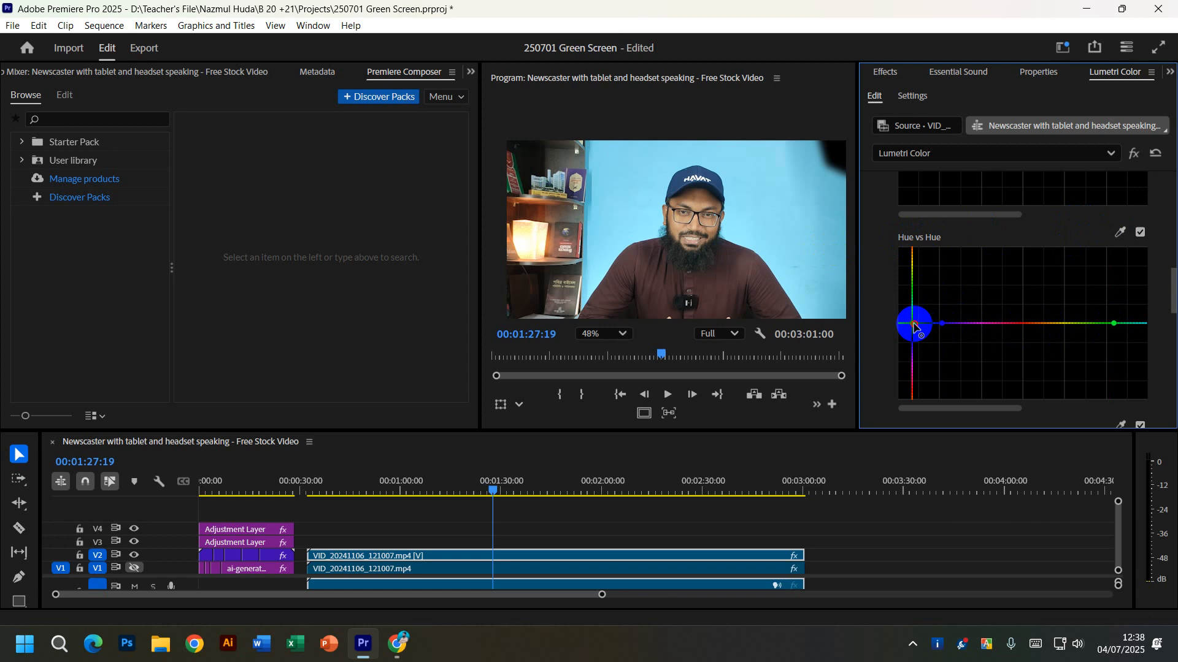
Examine the Hue vs Sat curve's points against the Hue vs Hue anchors, and view the talking-head clip closer in the preview.
{"action": "scroll", "coordinate": [1006, 200], "scroll_direction": "up", "scroll_amount": 3}
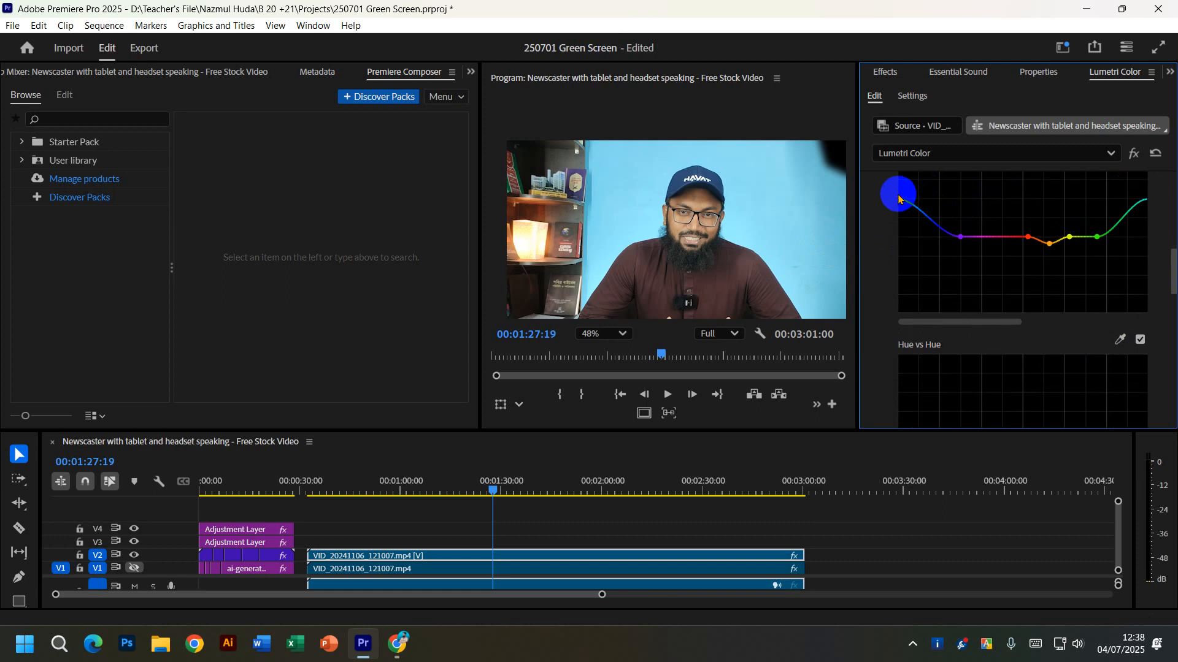
{"action": "left_click_drag", "start_coordinate": [897, 200], "coordinate": [1050, 246]}
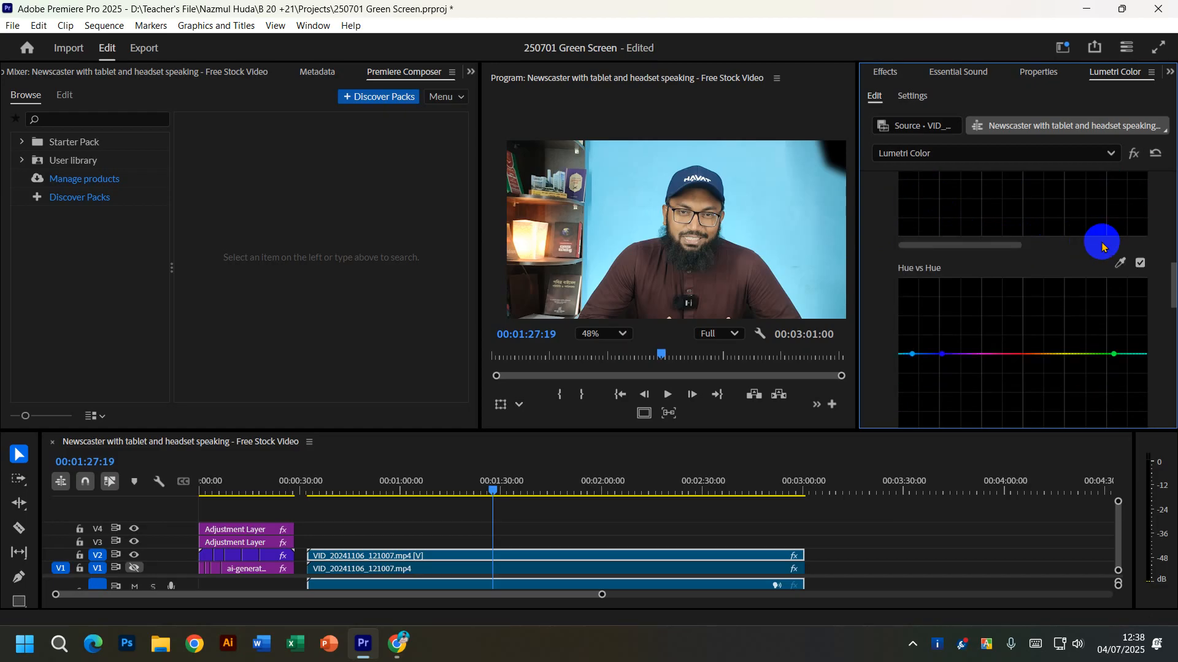
{"action": "scroll", "coordinate": [1098, 242], "scroll_direction": "up", "scroll_amount": 1}
{"action": "left_click", "coordinate": [656, 235]}
{"action": "scroll", "coordinate": [933, 289], "scroll_direction": "down", "scroll_amount": 1}
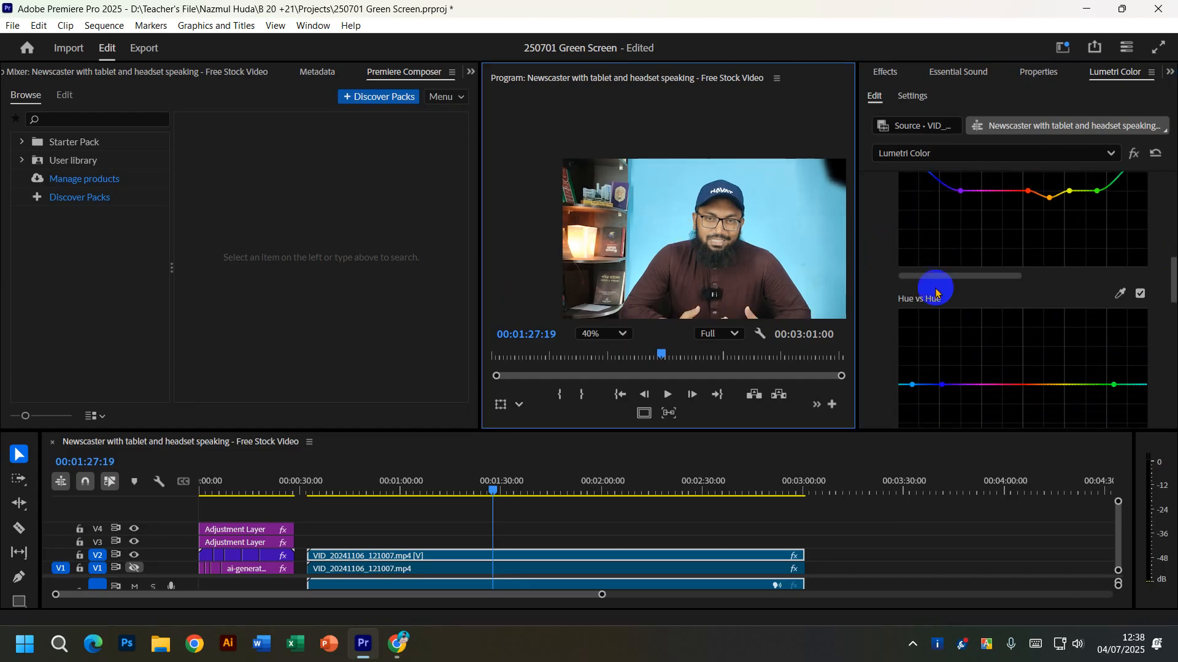
{"action": "scroll", "coordinate": [688, 256], "scroll_direction": "up", "scroll_amount": 1}
{"action": "left_click", "coordinate": [935, 419]}
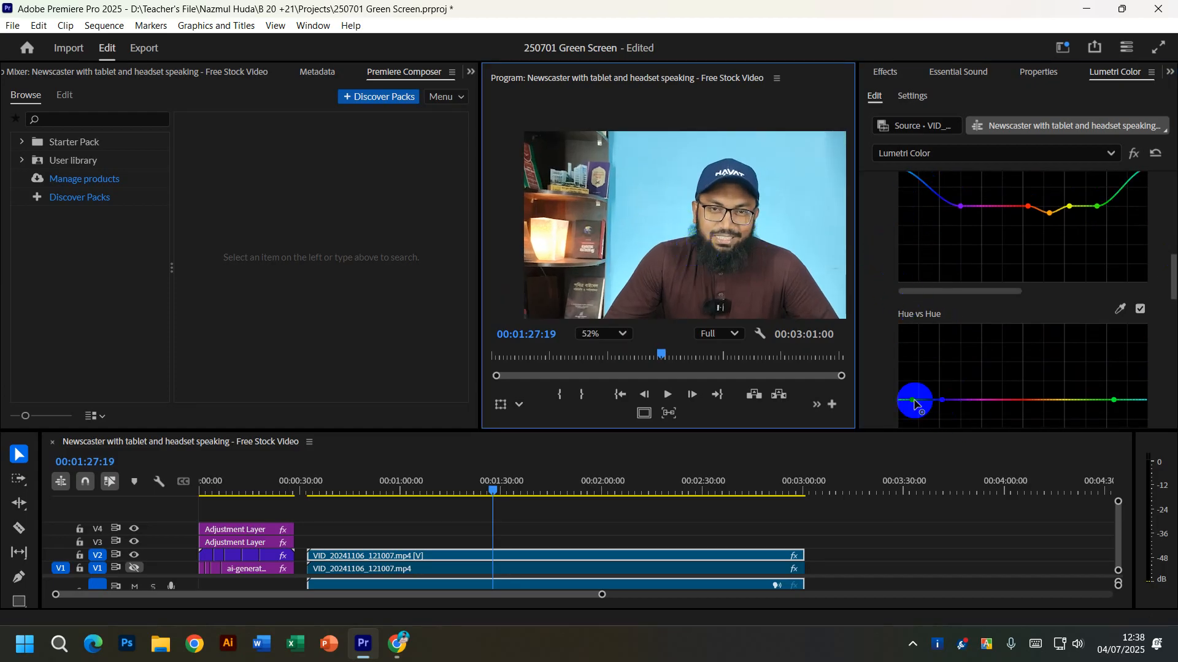
{"action": "scroll", "coordinate": [914, 396], "scroll_direction": "up", "scroll_amount": 2}
{"action": "left_click", "coordinate": [1050, 245]}
{"action": "scroll", "coordinate": [910, 283], "scroll_direction": "down", "scroll_amount": 2}
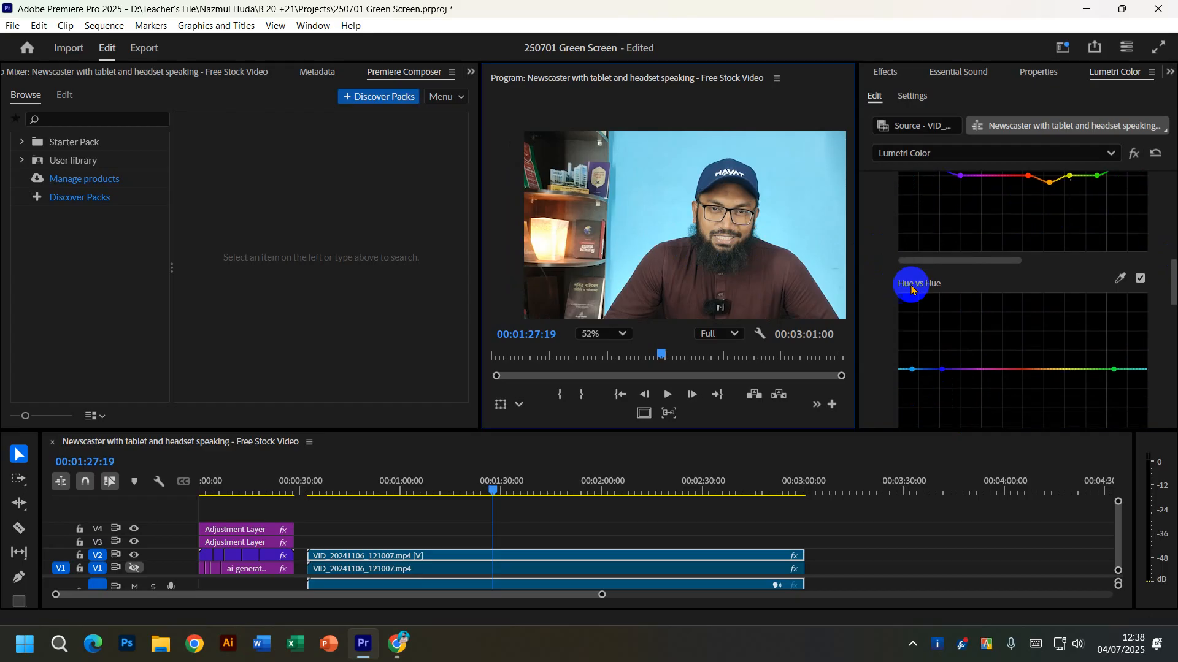
{"action": "scroll", "coordinate": [1101, 215], "scroll_direction": "up", "scroll_amount": 1}
{"action": "left_click", "coordinate": [1099, 220]}
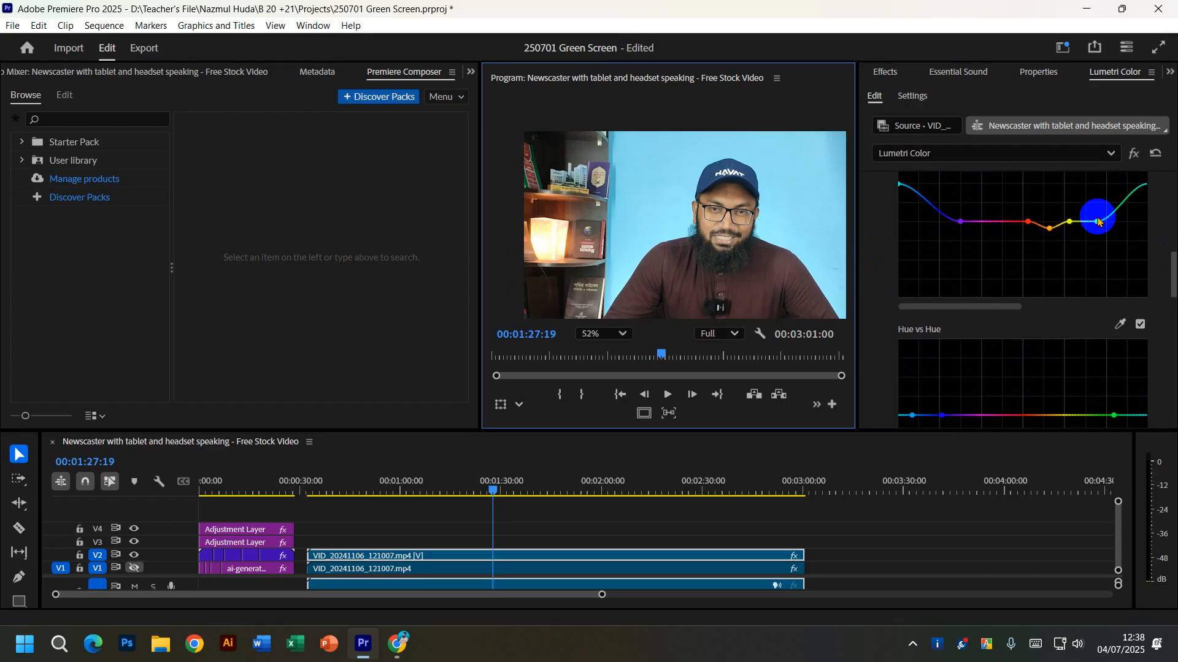
{"action": "scroll", "coordinate": [941, 329], "scroll_direction": "down", "scroll_amount": 1}
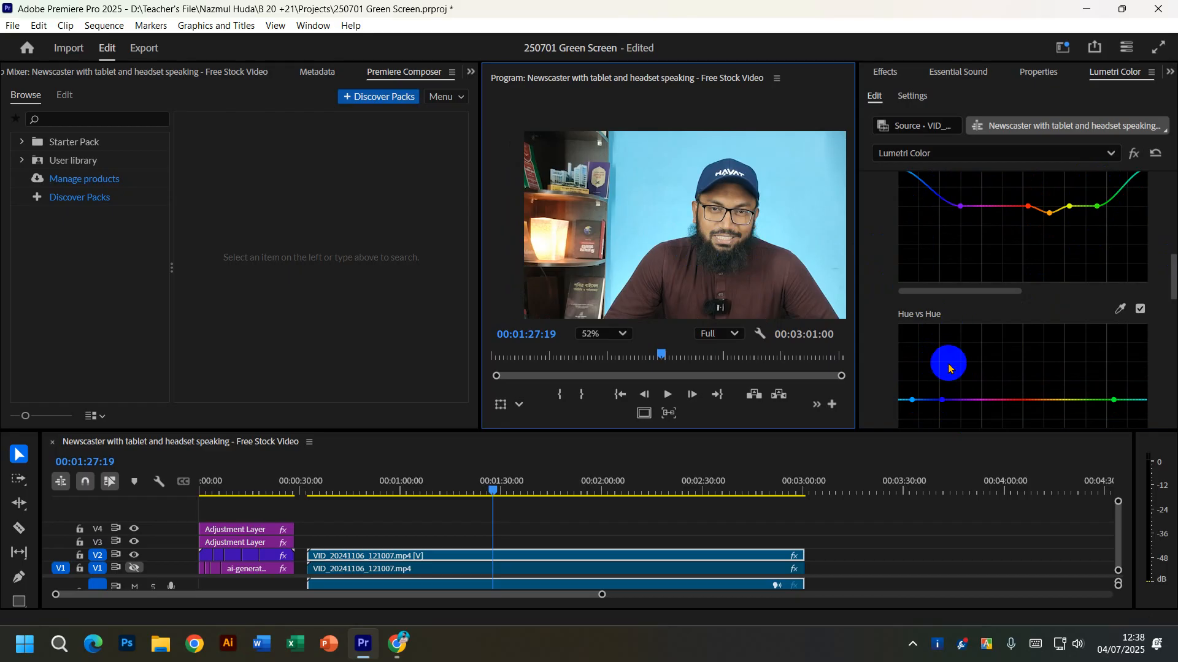
Try shifting the wall's light blue hue down and up on the Hue vs Hue curve, and reset the curve.
{"action": "scroll", "coordinate": [920, 358], "scroll_direction": "down", "scroll_amount": 3}
{"action": "left_click", "coordinate": [913, 356]}
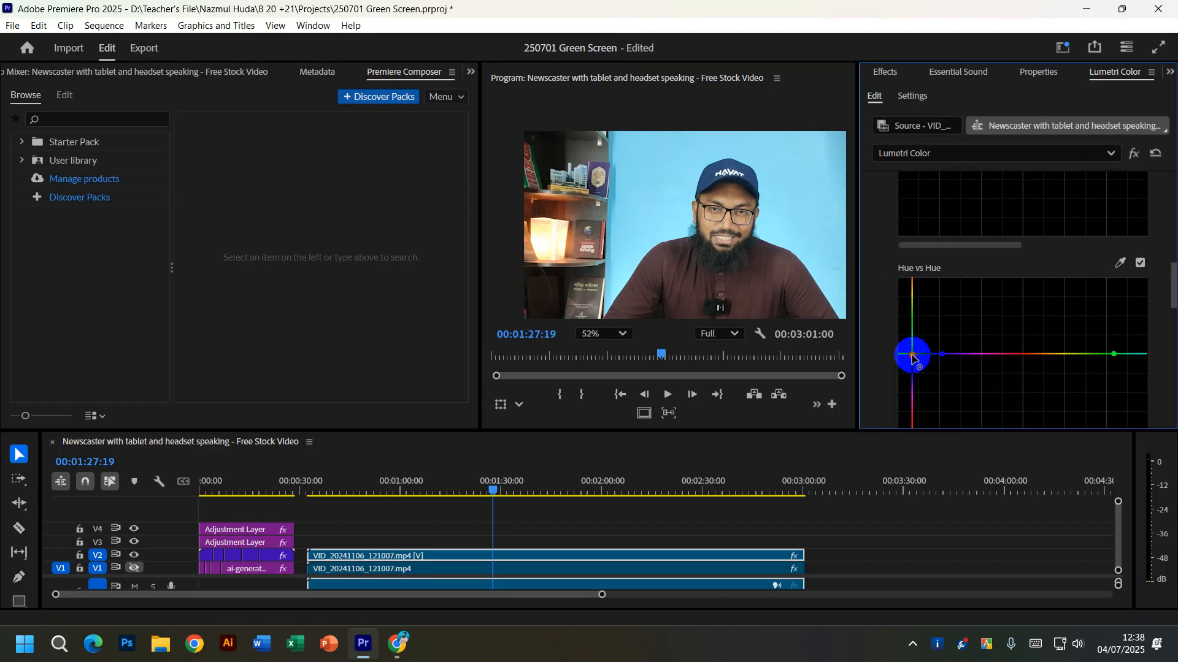
{"action": "left_click_drag", "start_coordinate": [912, 356], "coordinate": [914, 413]}
{"action": "scroll", "coordinate": [526, 216], "scroll_direction": "down", "scroll_amount": 2}
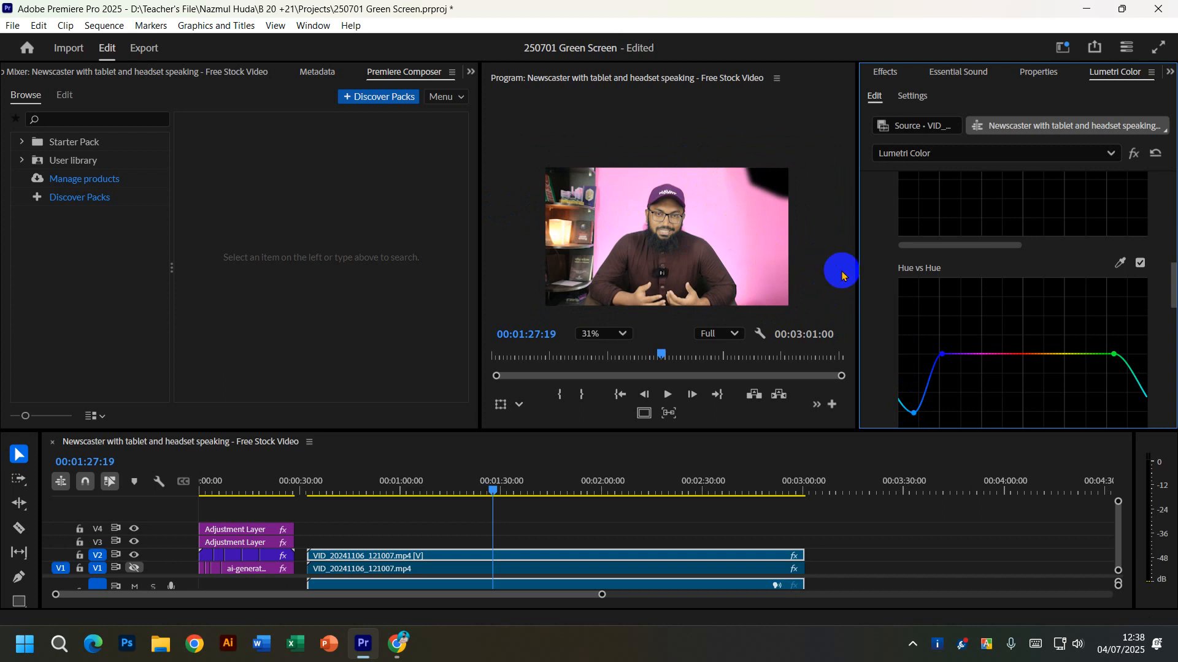
{"action": "left_click_drag", "start_coordinate": [913, 416], "coordinate": [907, 292]}
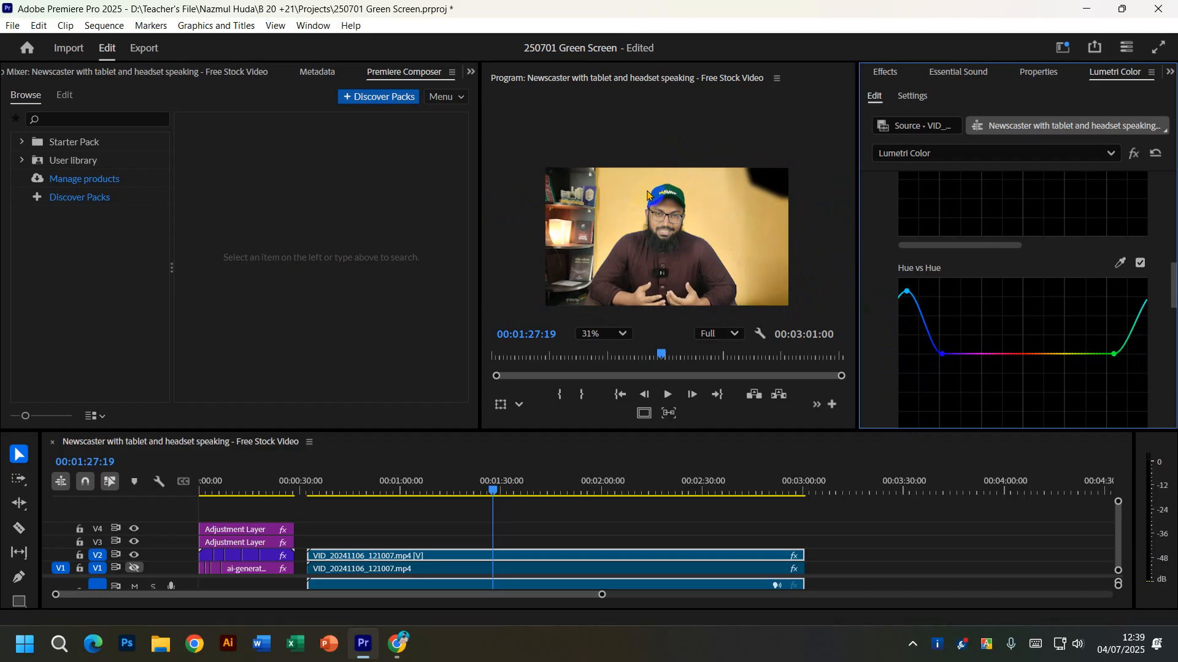
{"action": "scroll", "coordinate": [673, 196], "scroll_direction": "up", "scroll_amount": 5}
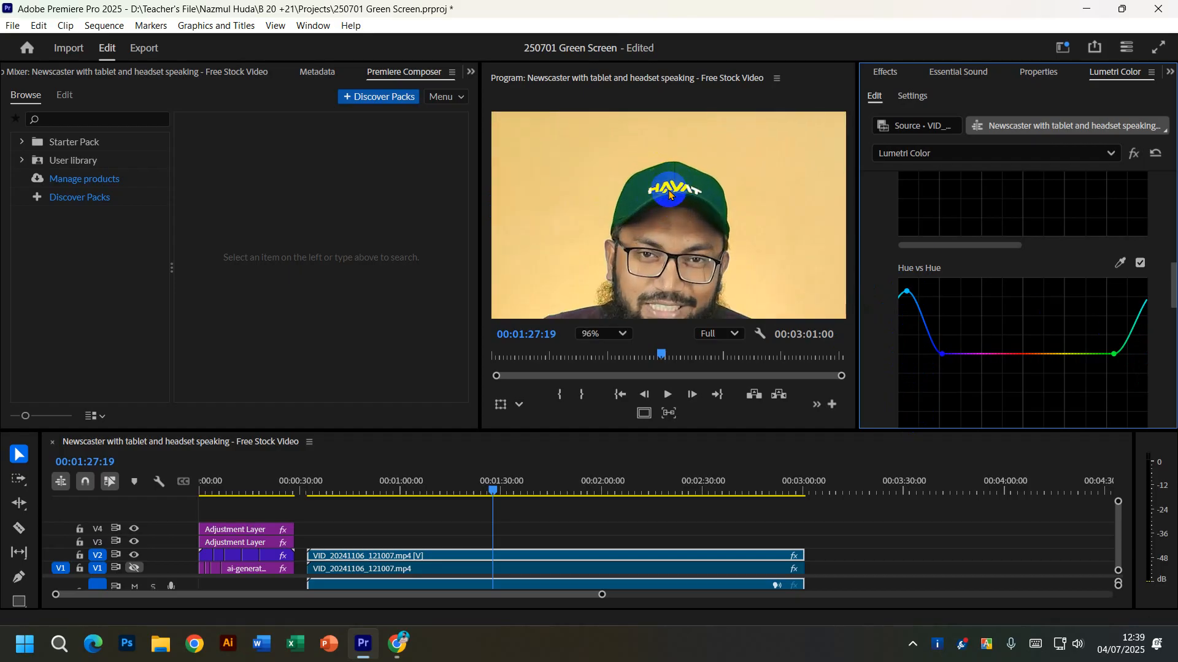
{"action": "left_click", "coordinate": [1119, 354]}
{"action": "left_click", "coordinate": [909, 295]}
{"action": "double_click", "coordinate": [907, 294]}
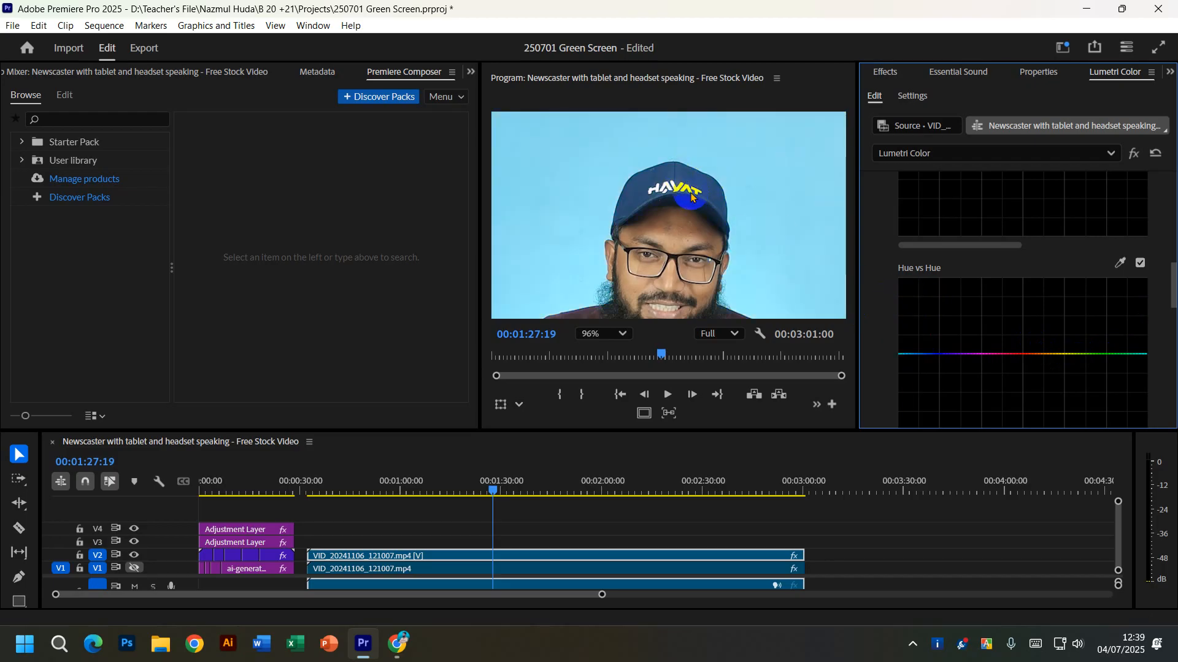
Try raising the light blue point on the Hue vs Hue curve between purple and green anchors and inspect the cap and wall.
{"action": "scroll", "coordinate": [693, 195], "scroll_direction": "down", "scroll_amount": 8}
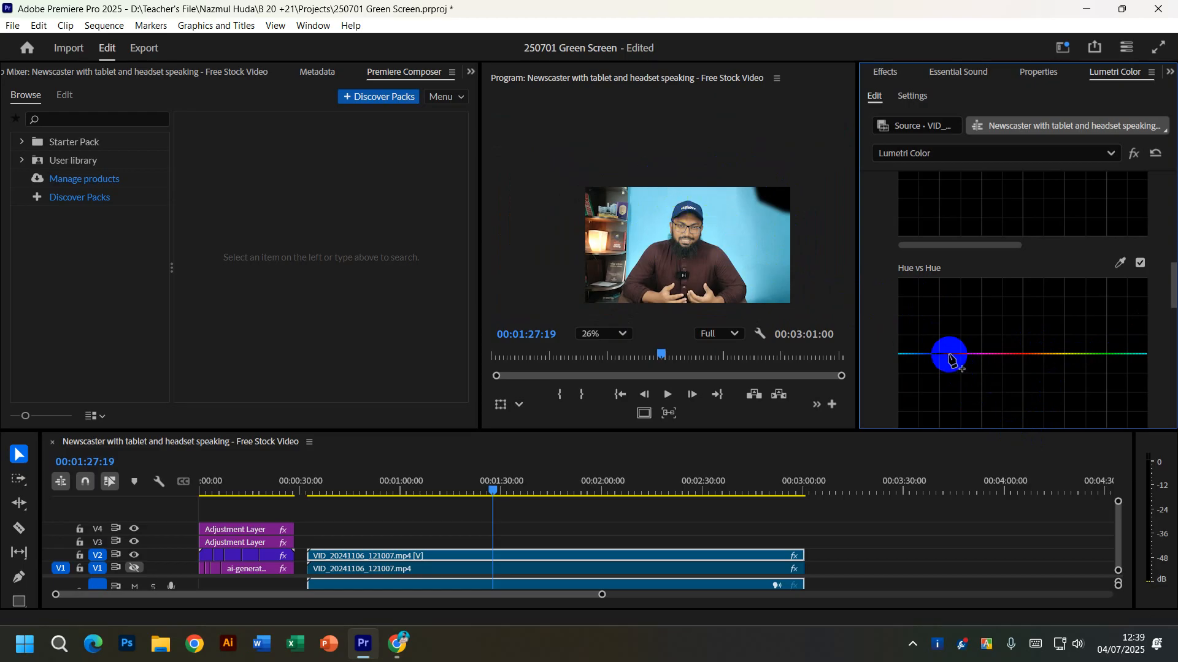
{"action": "left_click", "coordinate": [949, 354]}
{"action": "left_click", "coordinate": [1124, 355]}
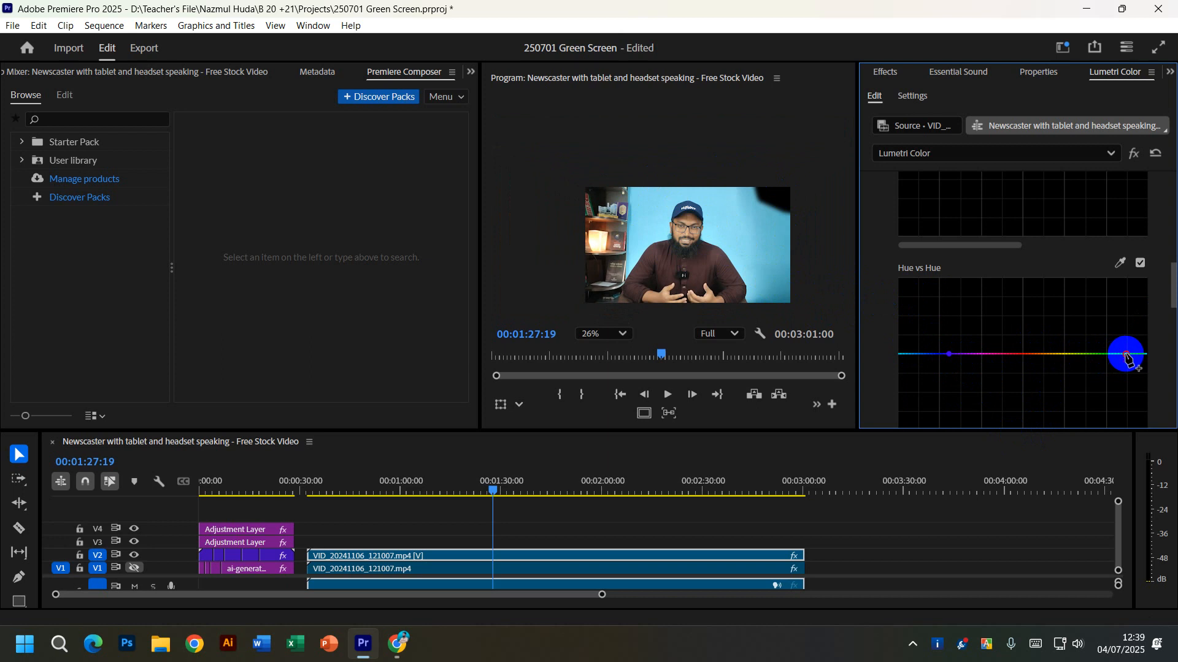
{"action": "left_click", "coordinate": [907, 355]}
{"action": "left_click_drag", "start_coordinate": [908, 358], "coordinate": [905, 299]}
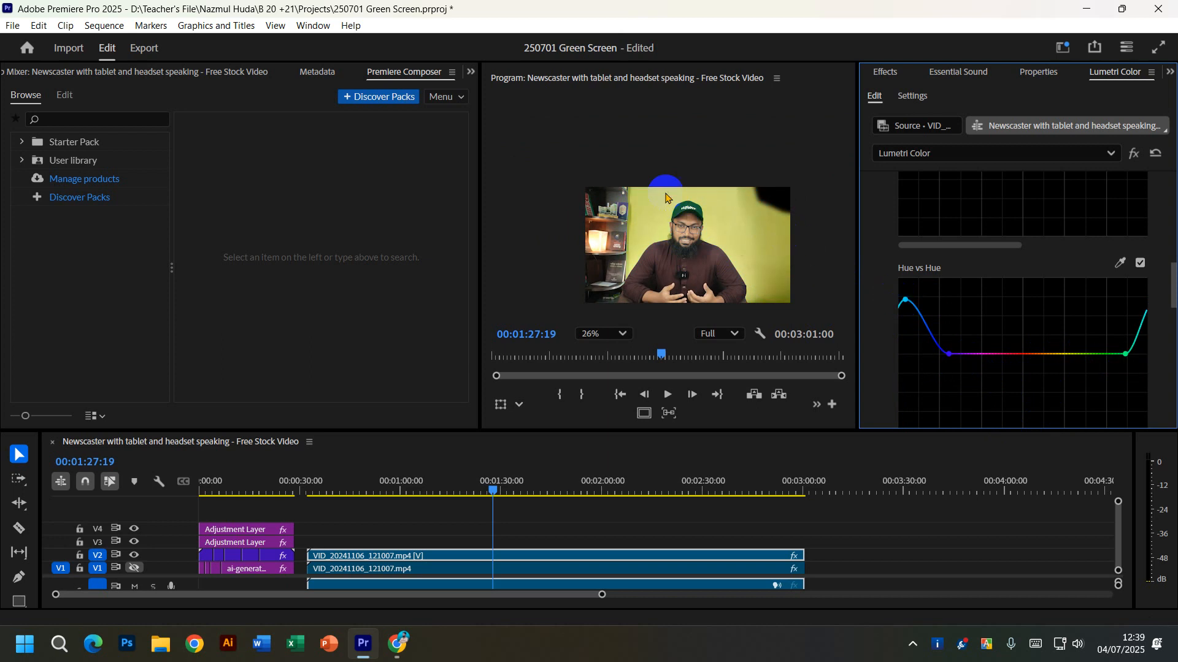
{"action": "scroll", "coordinate": [688, 198], "scroll_direction": "up", "scroll_amount": 5}
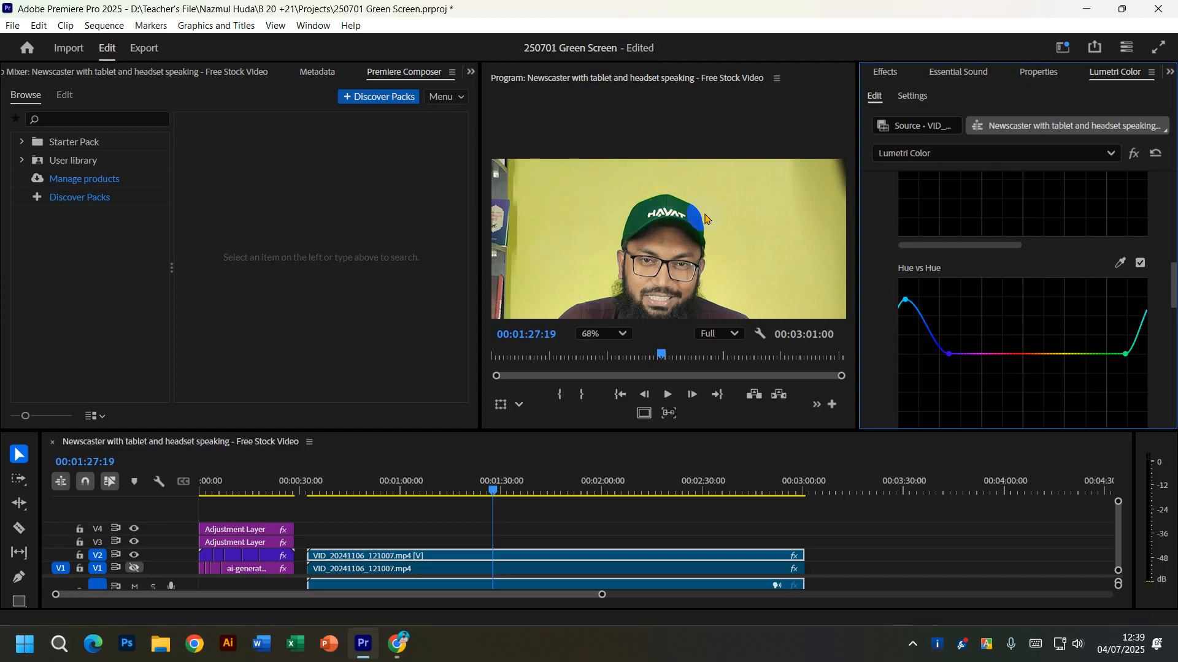
{"action": "scroll", "coordinate": [704, 220], "scroll_direction": "down", "scroll_amount": 5}
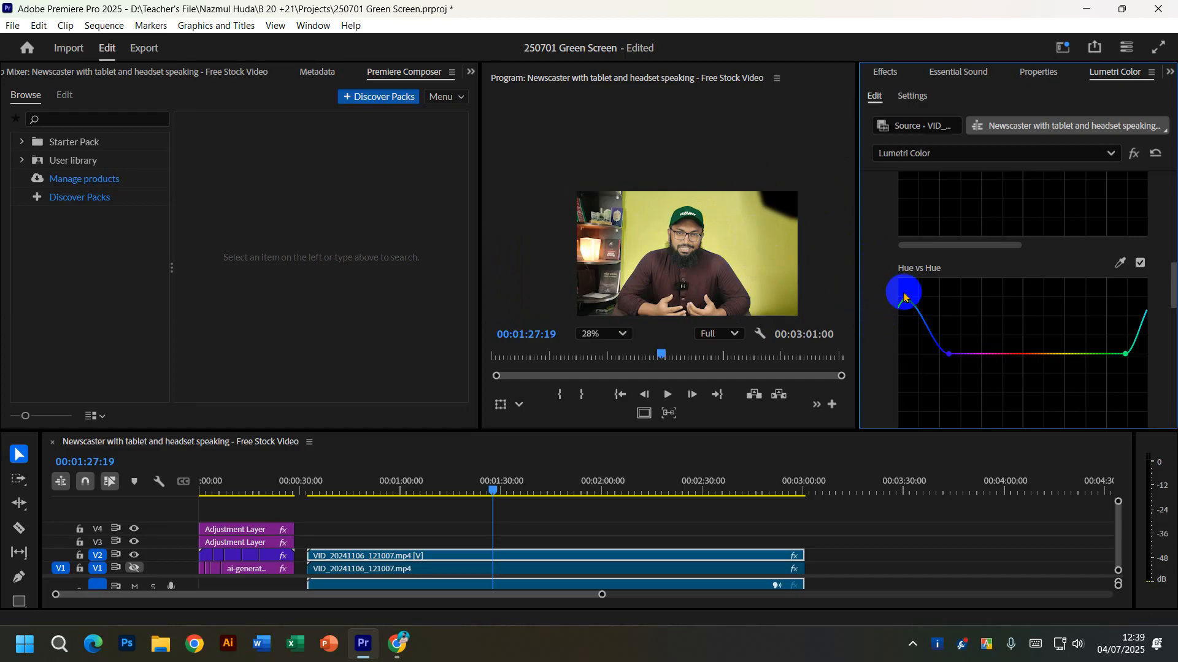
Review the Core Color Properties slide in Canva before returning to the Hue vs Luma curve in Premiere Pro.
{"action": "scroll", "coordinate": [1014, 263], "scroll_direction": "down", "scroll_amount": 3}
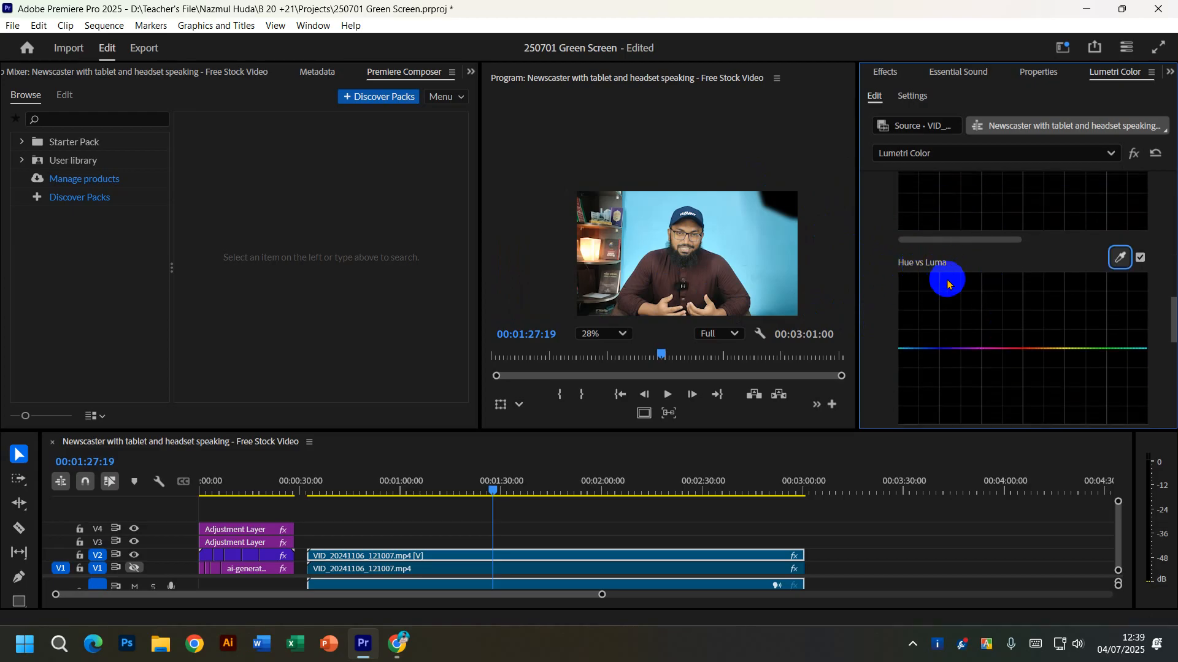
{"action": "left_click", "coordinate": [398, 643]}
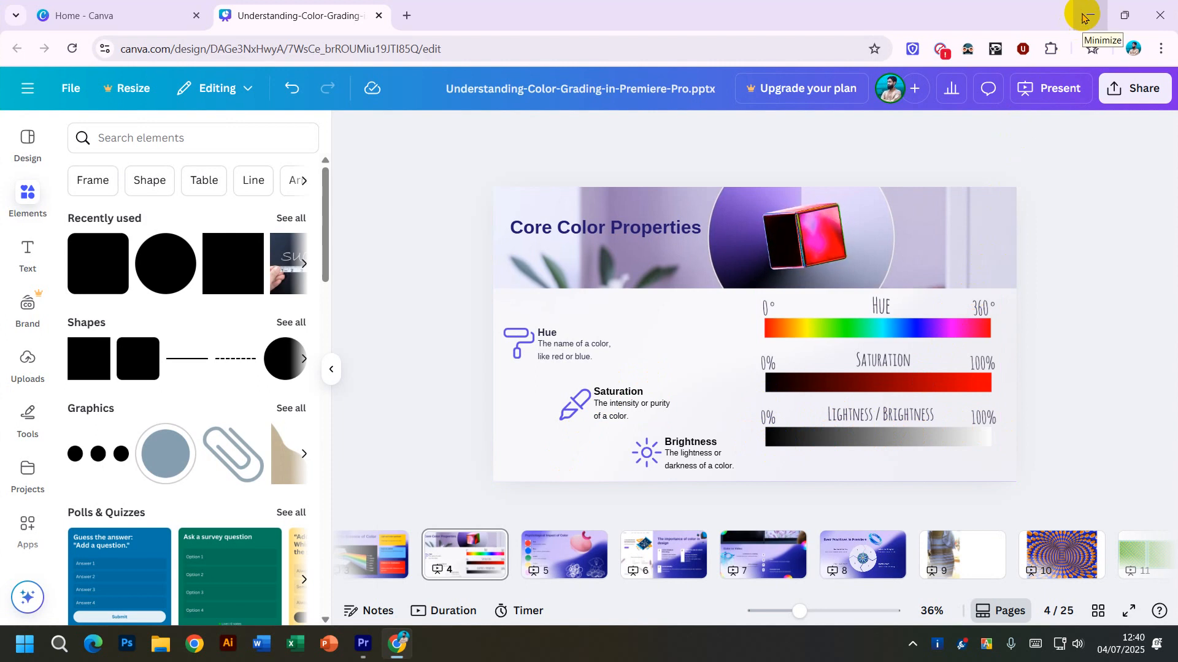
{"action": "left_click", "coordinate": [1083, 17]}
Sample the skin tone for the Hue vs Luma curve and try raising orange between the red and yellow anchors.
{"action": "scroll", "coordinate": [981, 352], "scroll_direction": "down", "scroll_amount": 2}
{"action": "left_click_drag", "start_coordinate": [981, 353], "coordinate": [1028, 367]}
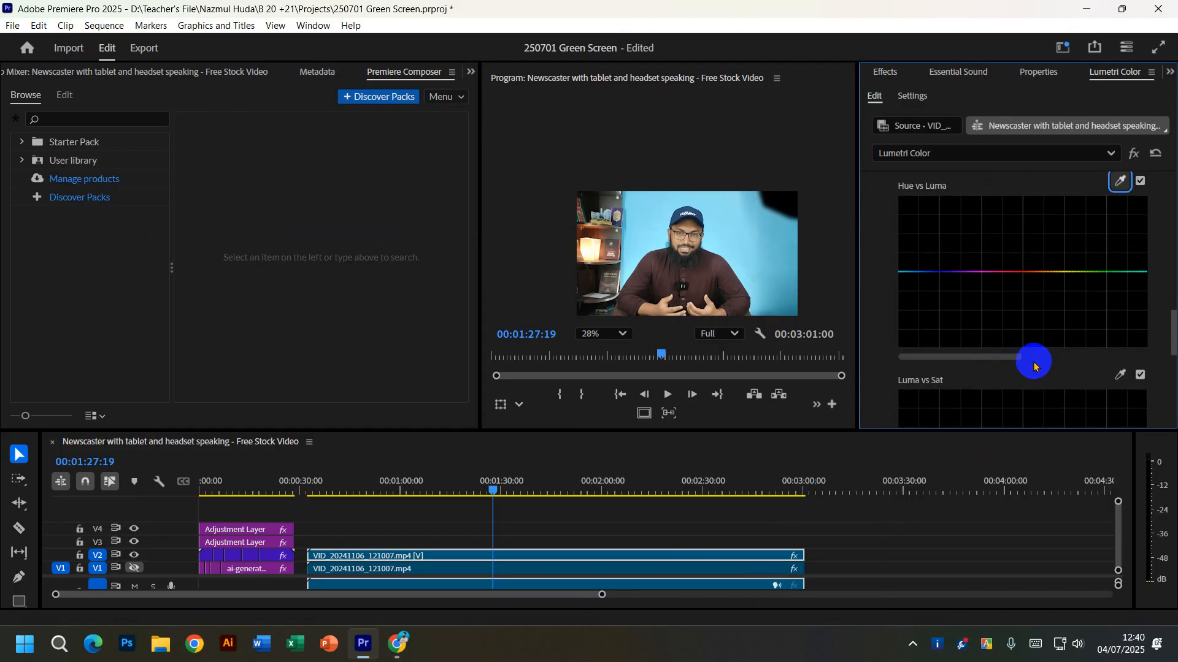
{"action": "scroll", "coordinate": [1034, 367], "scroll_direction": "up", "scroll_amount": 1}
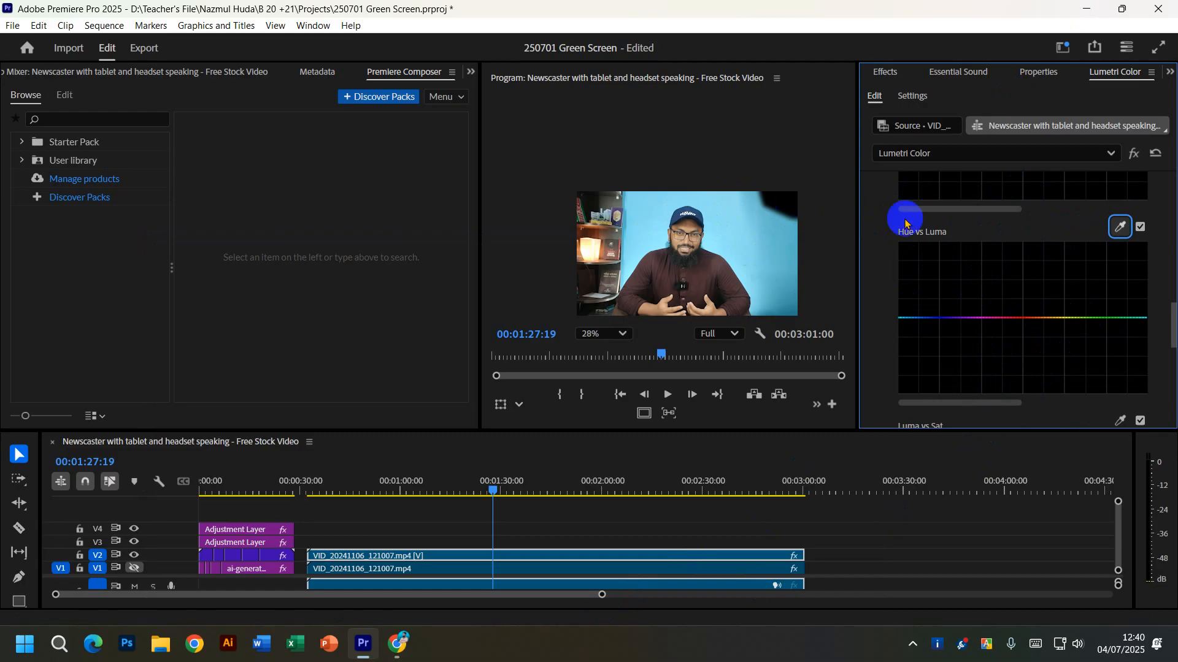
{"action": "left_click", "coordinate": [769, 256]}
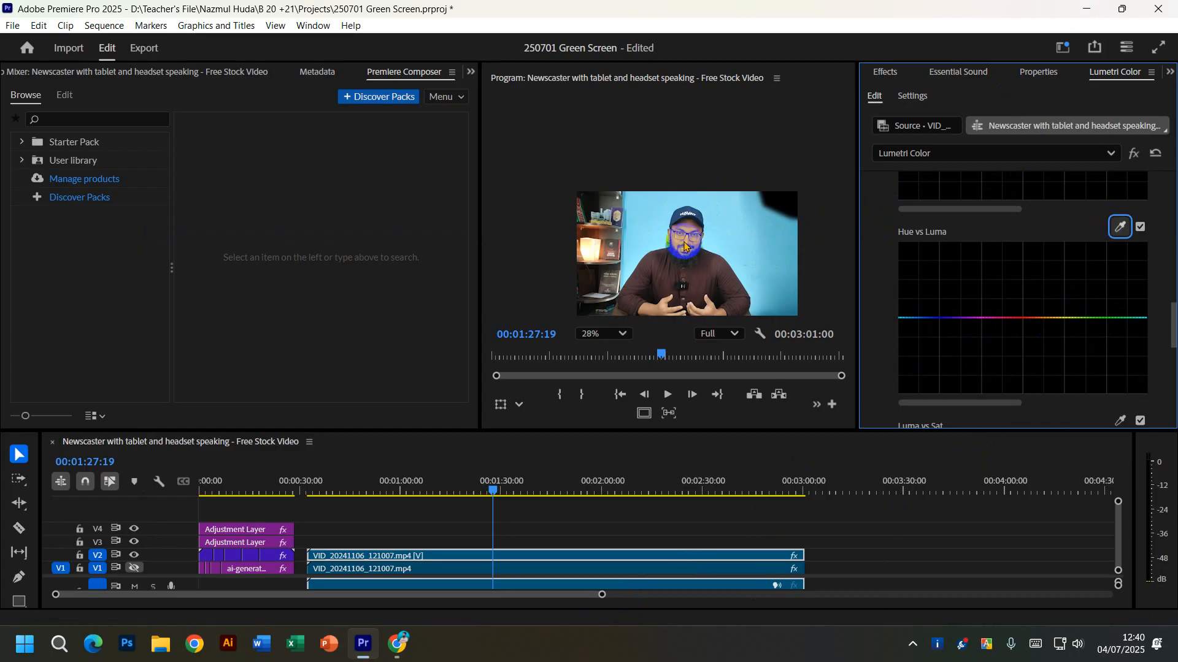
{"action": "left_click", "coordinate": [1120, 226]}
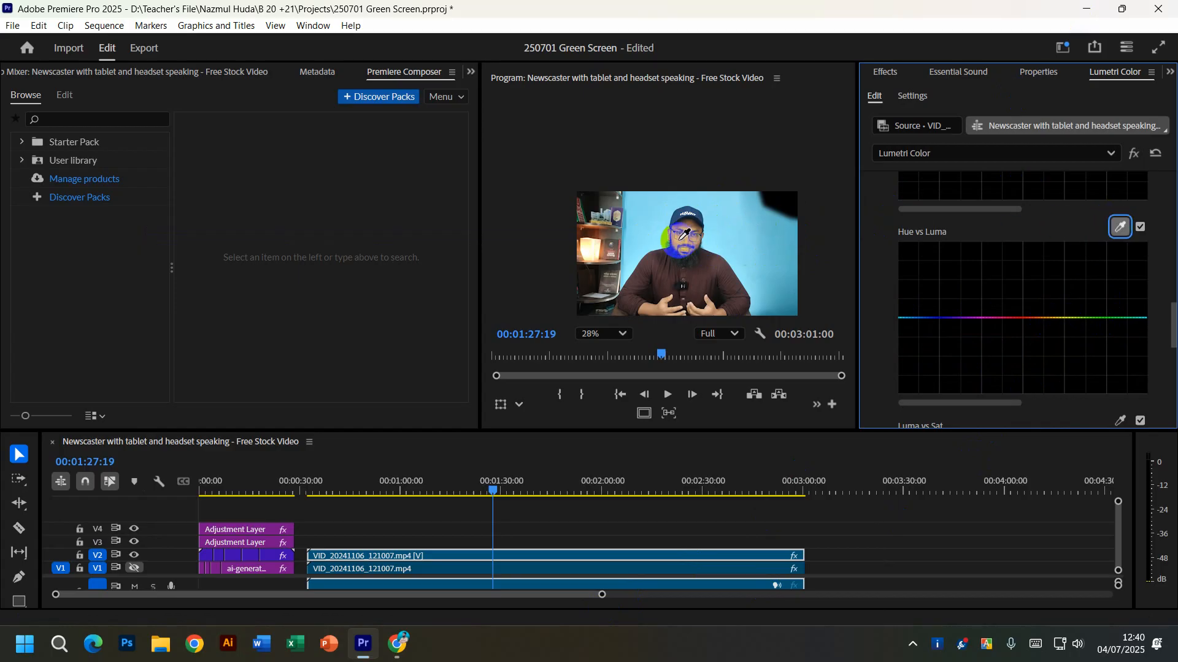
{"action": "left_click", "coordinate": [1047, 325]}
{"action": "mouse_move", "coordinate": [1053, 319]}
{"action": "left_mouse_down"}
{"action": "mouse_move", "coordinate": [1041, 321]}
{"action": "mouse_move", "coordinate": [1042, 306]}
{"action": "left_mouse_up"}
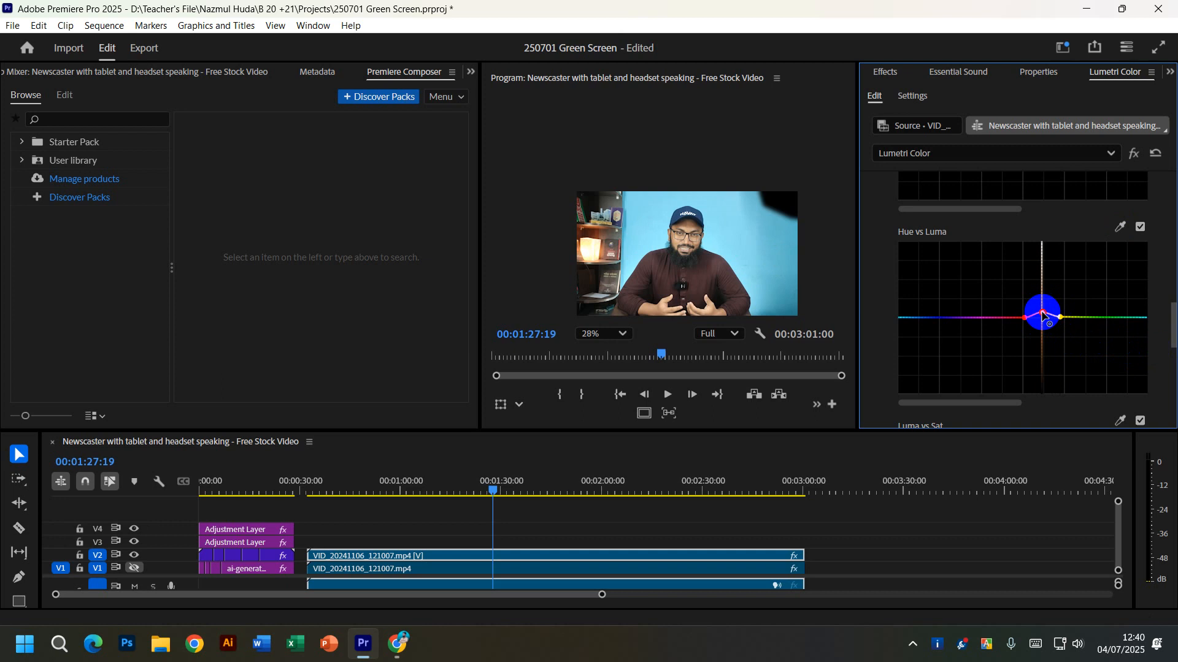
{"action": "left_click_drag", "start_coordinate": [1043, 315], "coordinate": [1045, 227]}
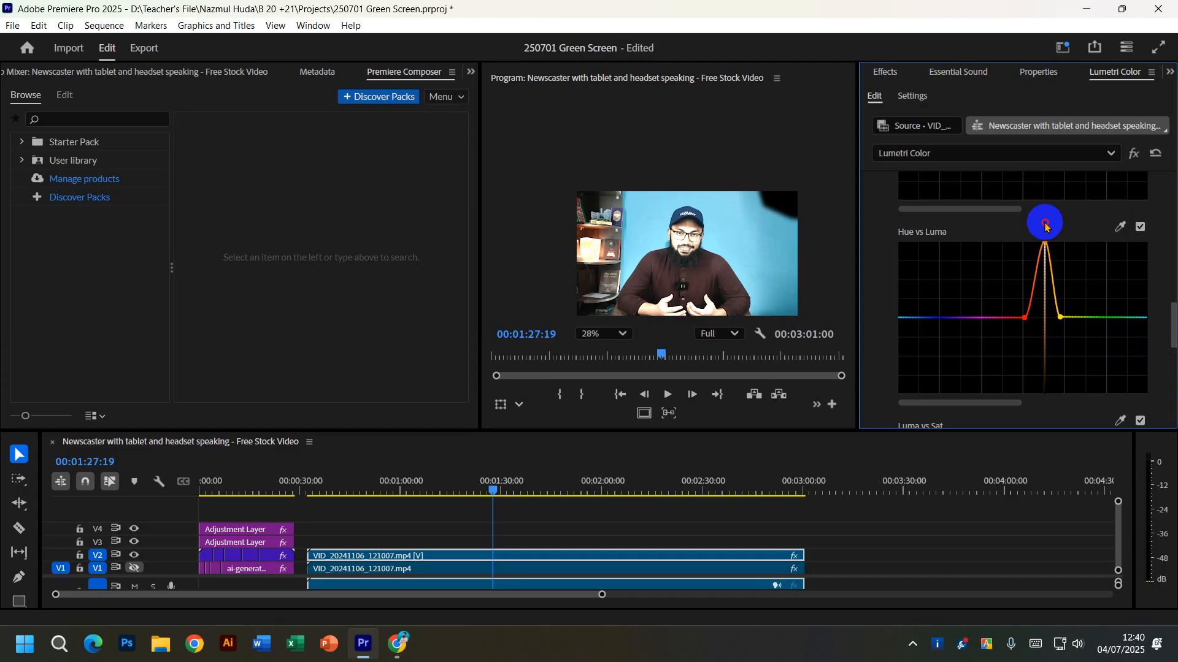
{"action": "left_click_drag", "start_coordinate": [1046, 227], "coordinate": [1043, 315]}
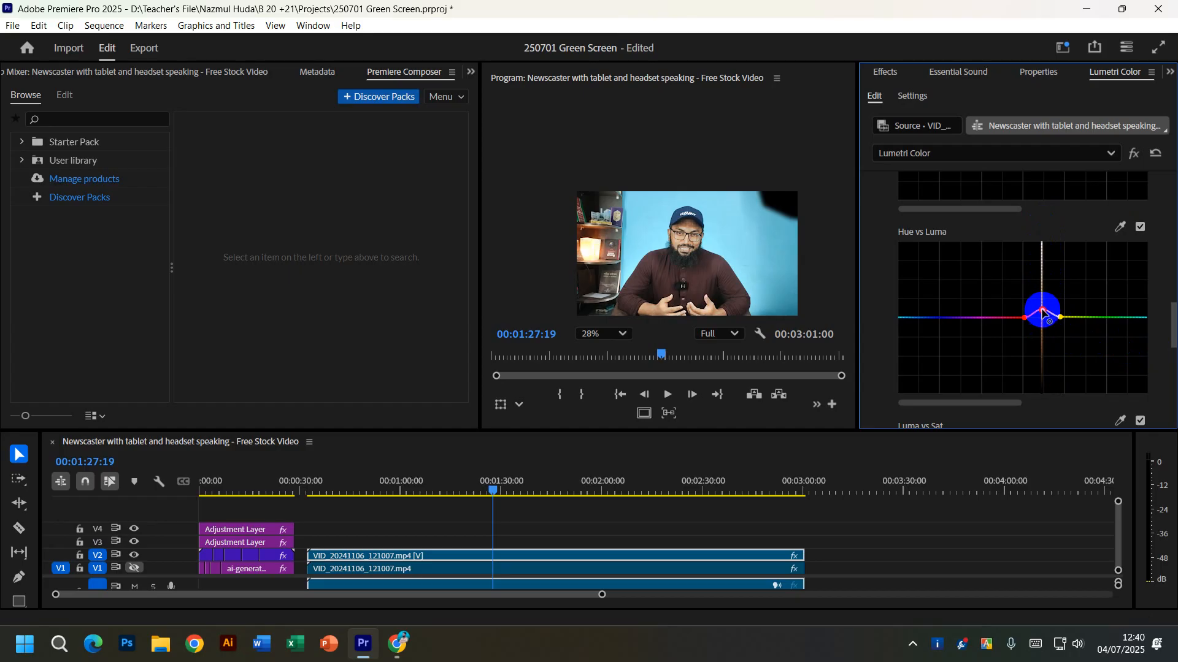
{"action": "left_click", "coordinate": [1061, 317]}
{"action": "left_click_drag", "start_coordinate": [1060, 318], "coordinate": [1064, 319]}
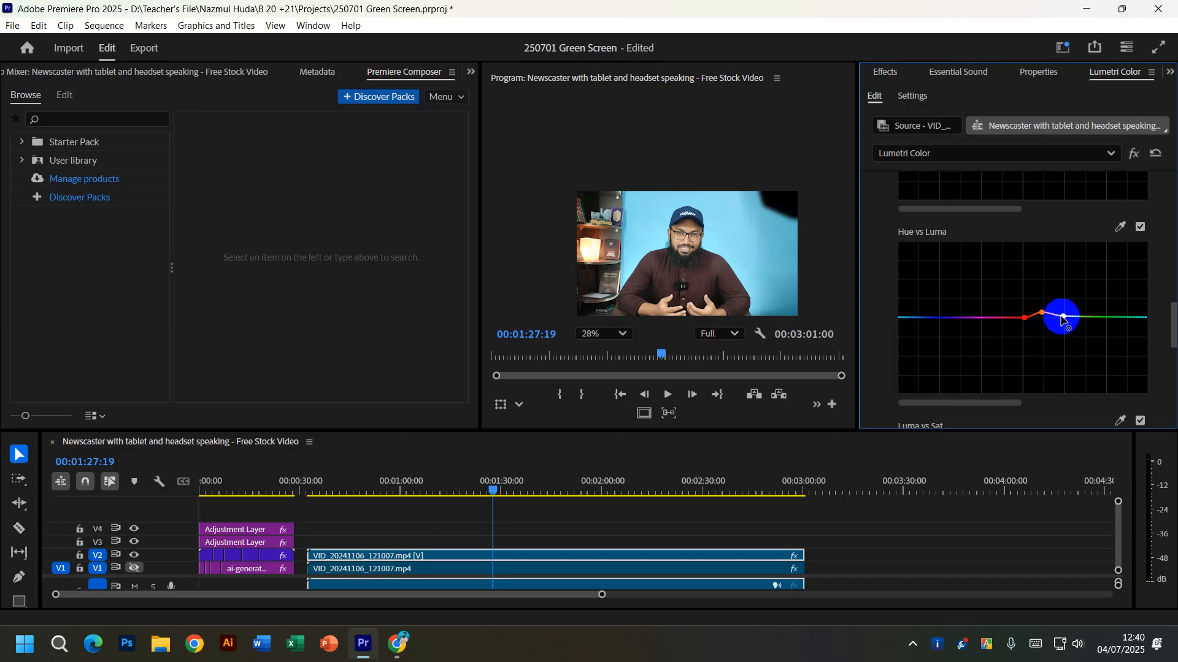
Try raising the blue on the Hue vs Luma curve between blue and purple anchors, and reset the curve.
{"action": "left_click", "coordinate": [964, 320]}
{"action": "left_click", "coordinate": [933, 319]}
{"action": "left_click_drag", "start_coordinate": [952, 319], "coordinate": [928, 205]}
{"action": "double_click", "coordinate": [947, 307]}
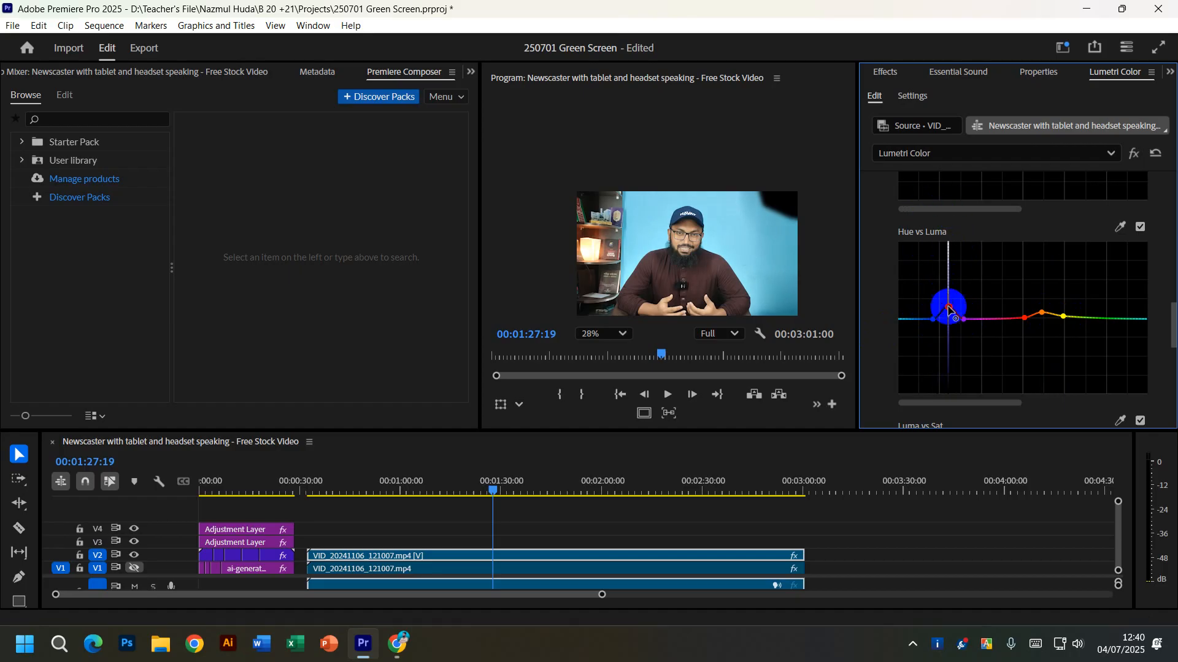
Raise the orange point slightly on the Hue vs Luma curve between red and yellow anchors.
{"action": "left_click", "coordinate": [1041, 318]}
{"action": "left_click_drag", "start_coordinate": [1042, 319], "coordinate": [1045, 314]}
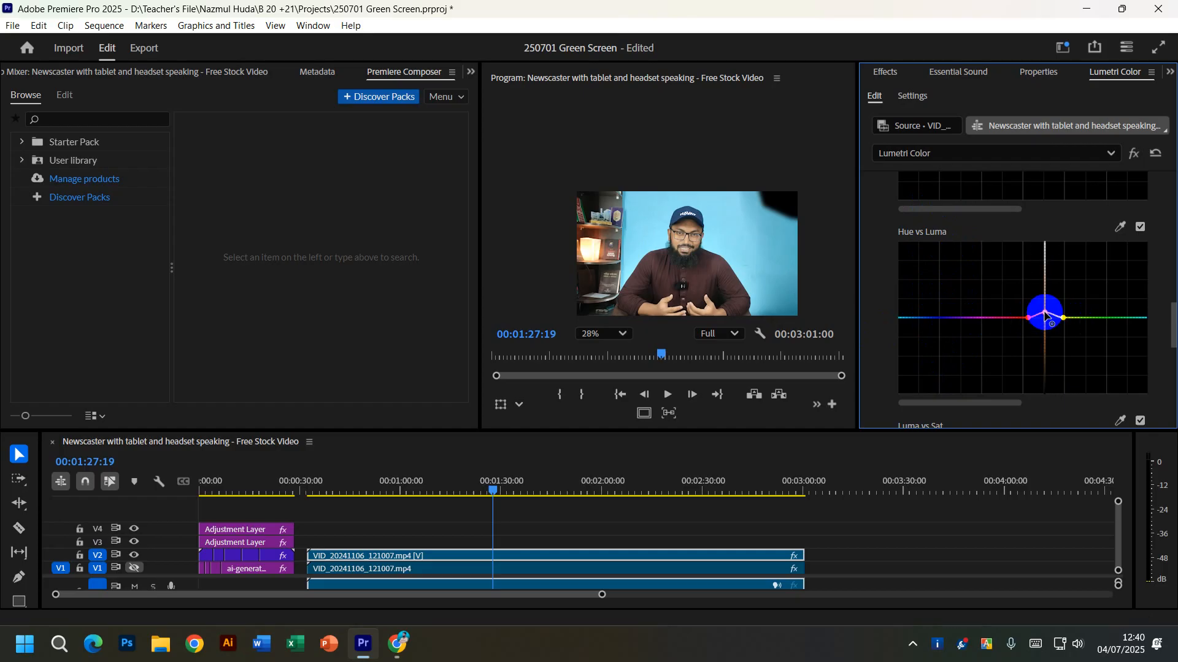
Compare the clip's face and wall with and without the Lumetri Color effect in a close-up preview.
{"action": "scroll", "coordinate": [754, 275], "scroll_direction": "up", "scroll_amount": 4}
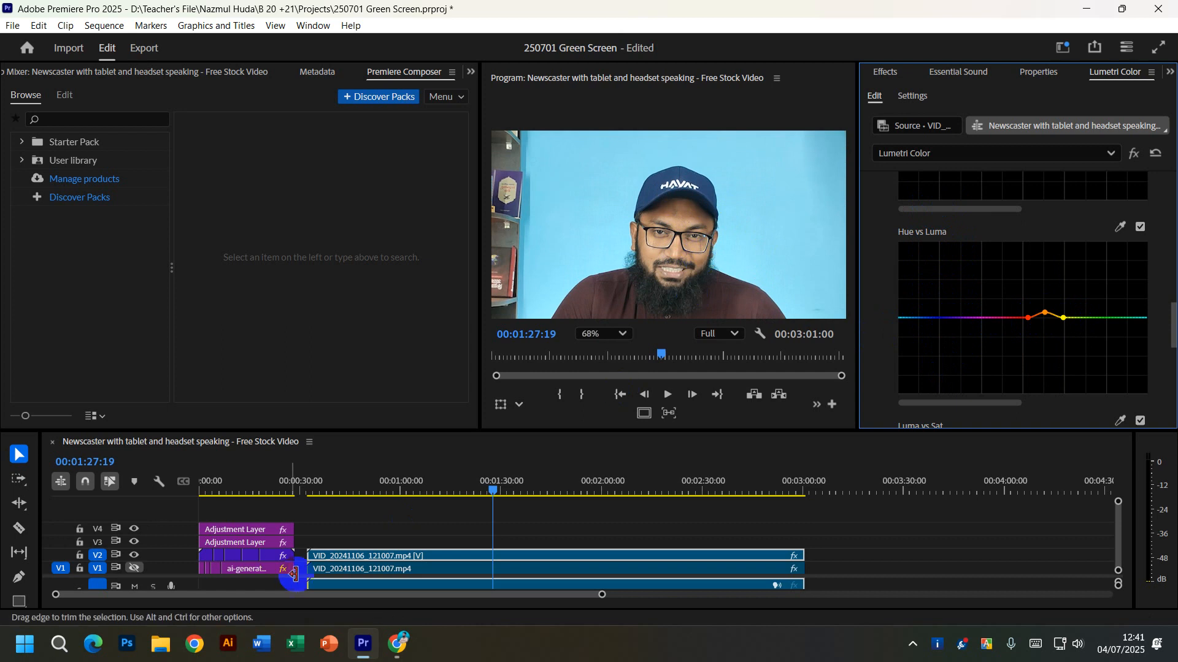
{"action": "left_click", "coordinate": [1134, 153]}
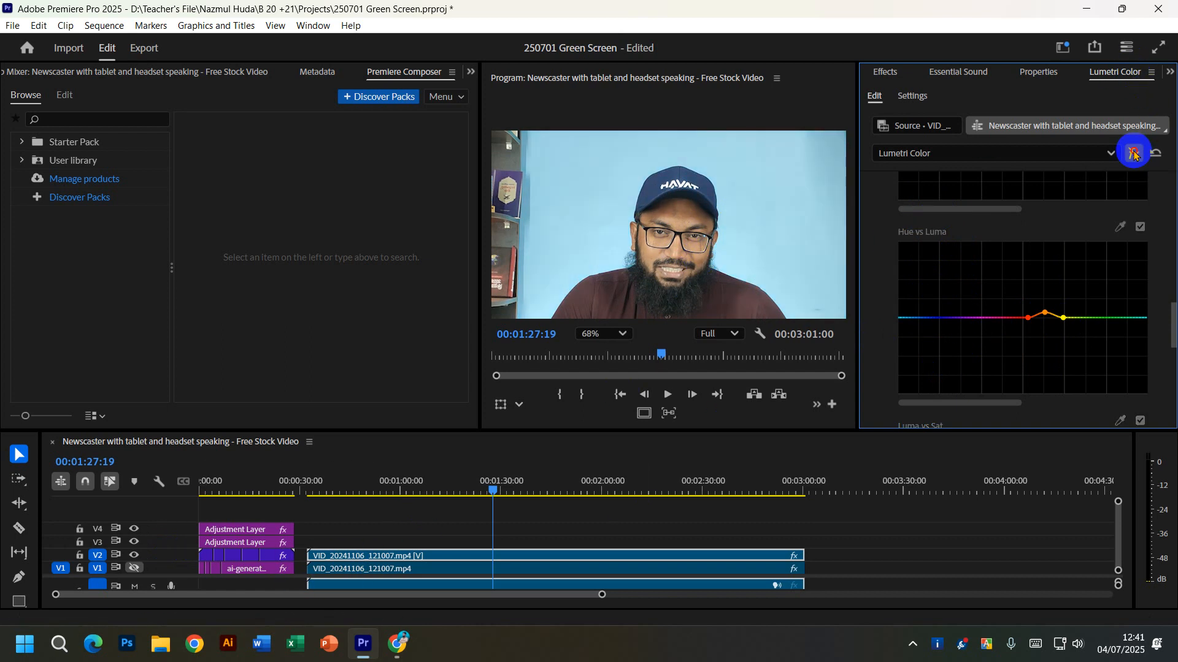
{"action": "left_click", "coordinate": [1134, 154]}
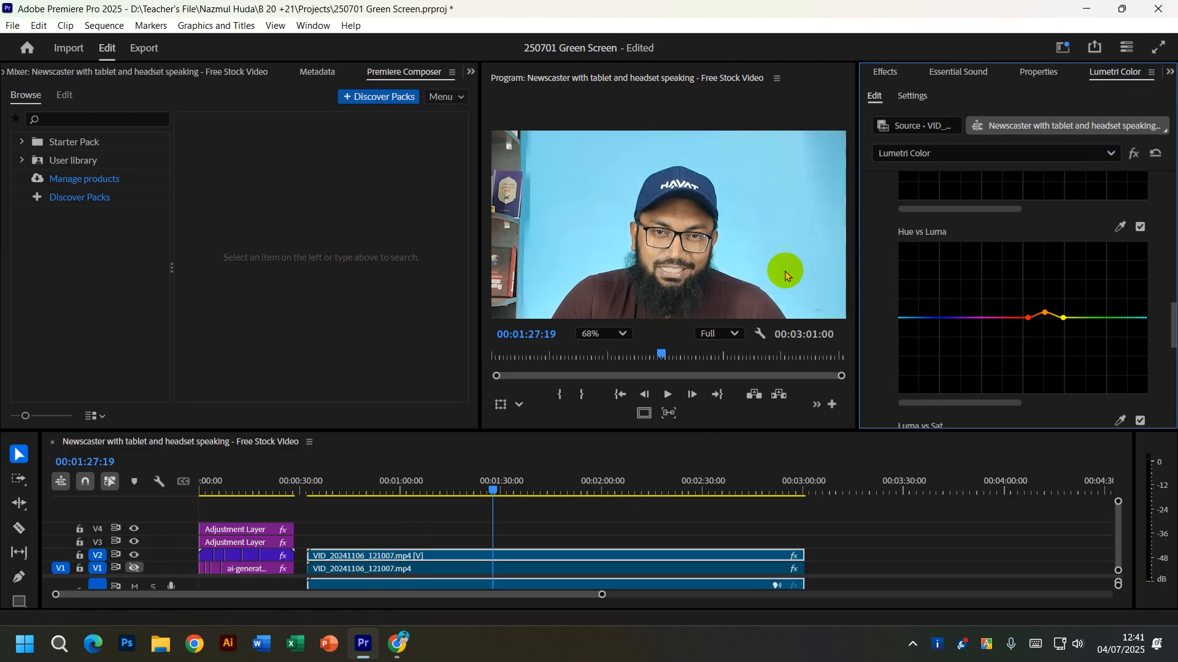
{"action": "scroll", "coordinate": [767, 258], "scroll_direction": "down", "scroll_amount": 5}
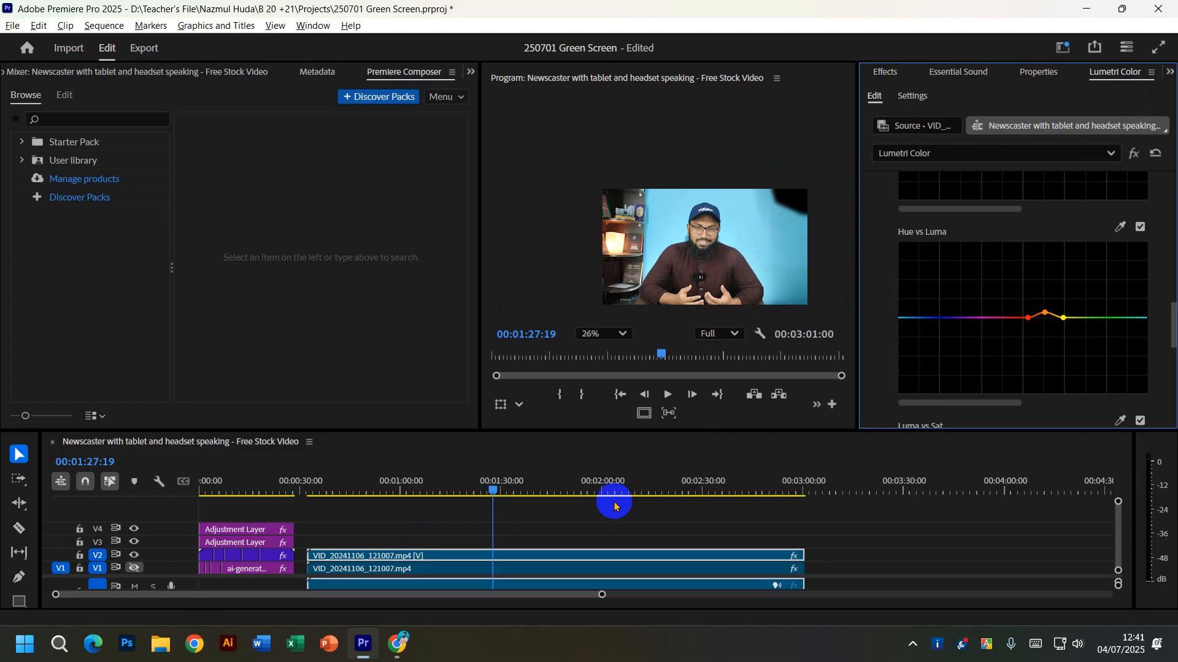
Add a Lumetri vignette to the clip with amount -1.7, midpoint 26.9 and roundness 18.1.
{"action": "mouse_move", "coordinate": [1171, 316]}
{"action": "left_mouse_down"}
{"action": "mouse_move", "coordinate": [1173, 390]}
{"action": "mouse_move", "coordinate": [1172, 294]}
{"action": "mouse_move", "coordinate": [1173, 326]}
{"action": "left_mouse_up"}
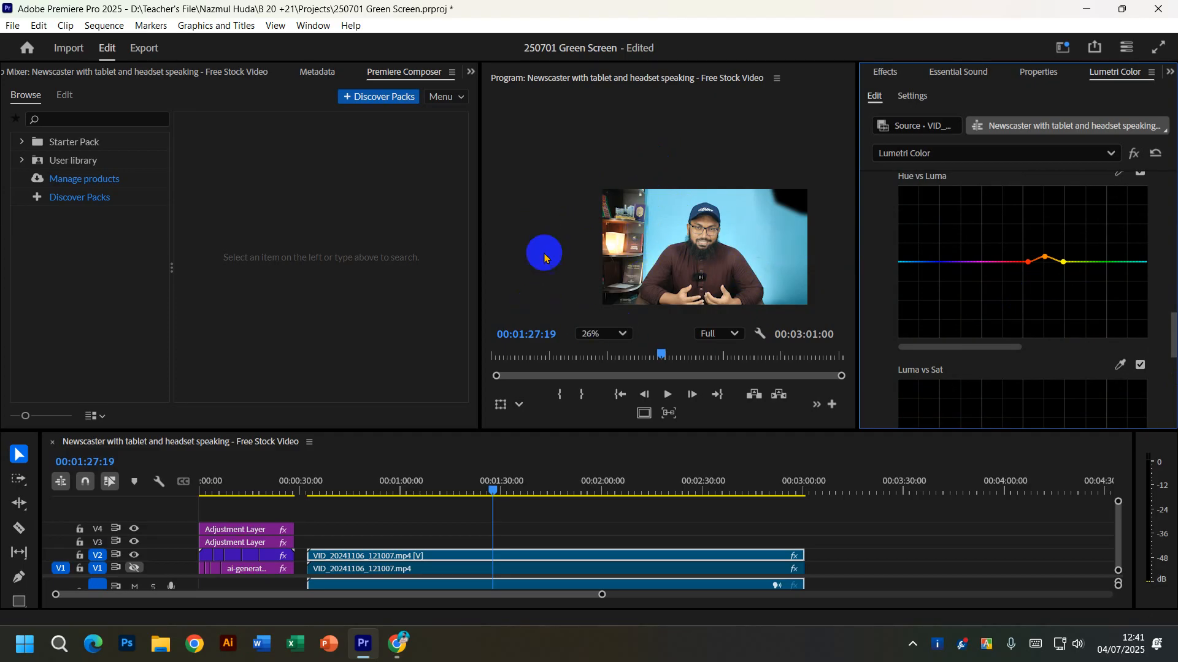
{"action": "left_click", "coordinate": [667, 202]}
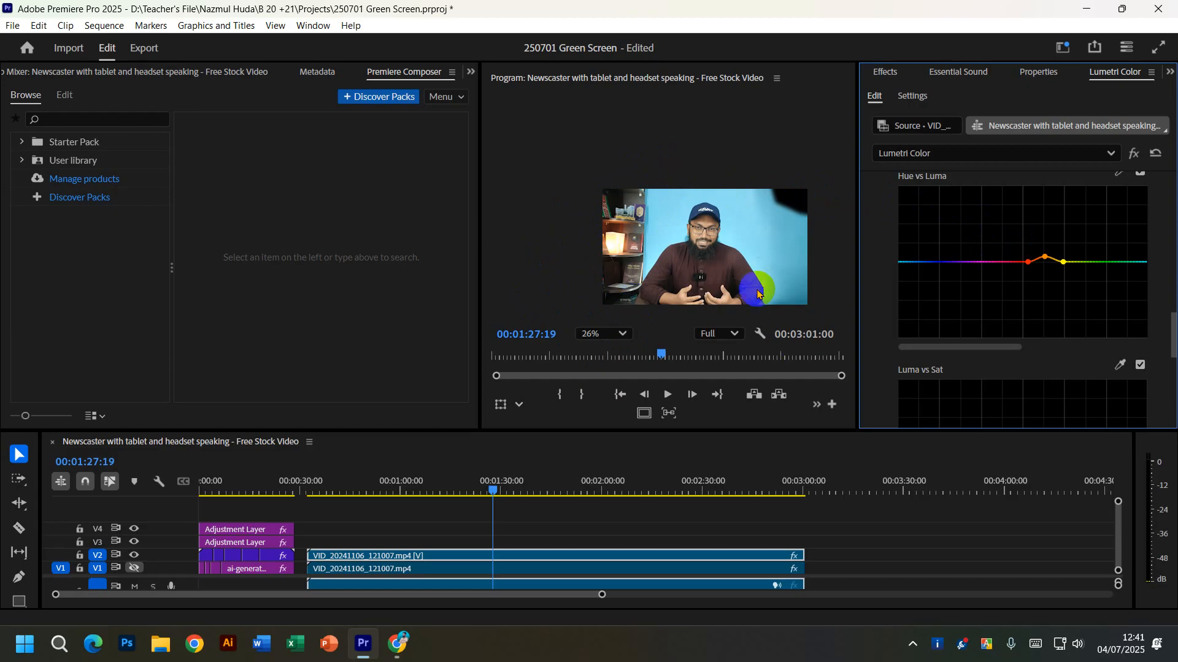
{"action": "scroll", "coordinate": [920, 333], "scroll_direction": "down", "scroll_amount": 3}
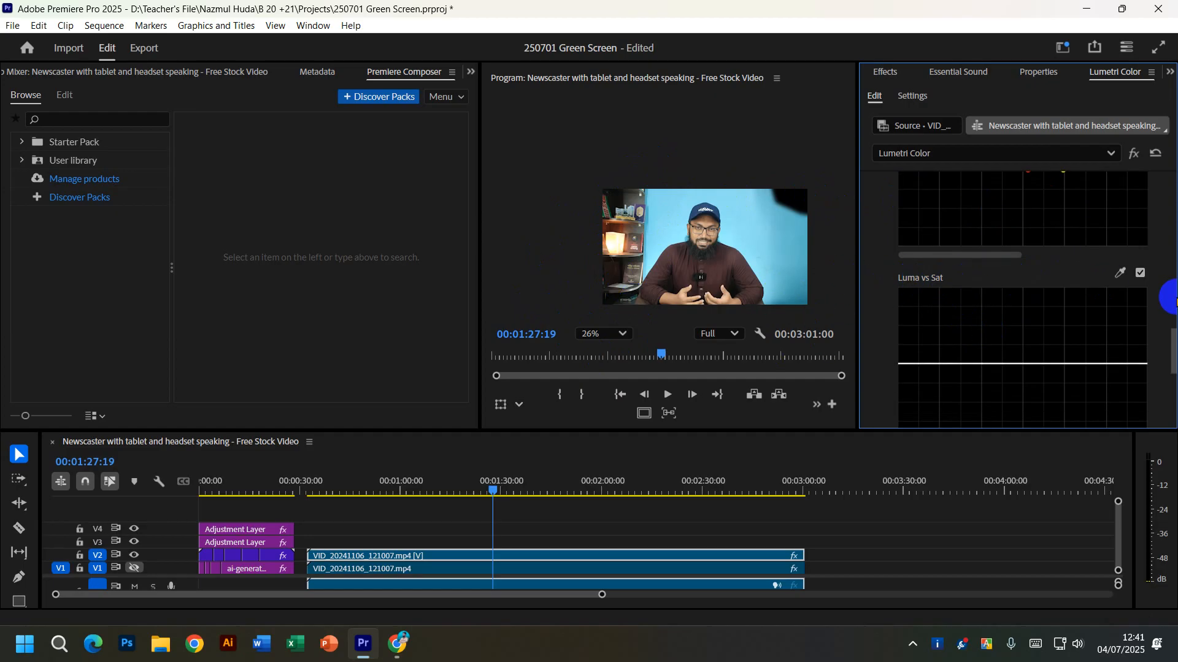
{"action": "scroll", "coordinate": [1160, 294], "scroll_direction": "down", "scroll_amount": 10}
{"action": "scroll", "coordinate": [1030, 304], "scroll_direction": "down", "scroll_amount": 3}
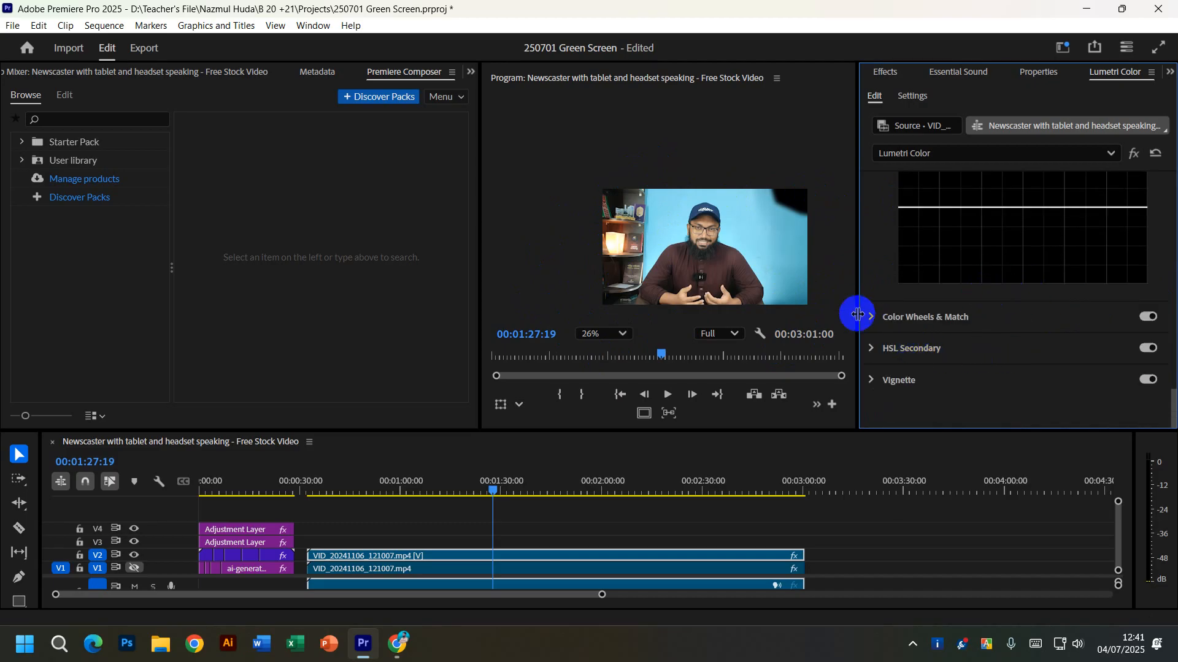
{"action": "scroll", "coordinate": [927, 341], "scroll_direction": "up", "scroll_amount": 1}
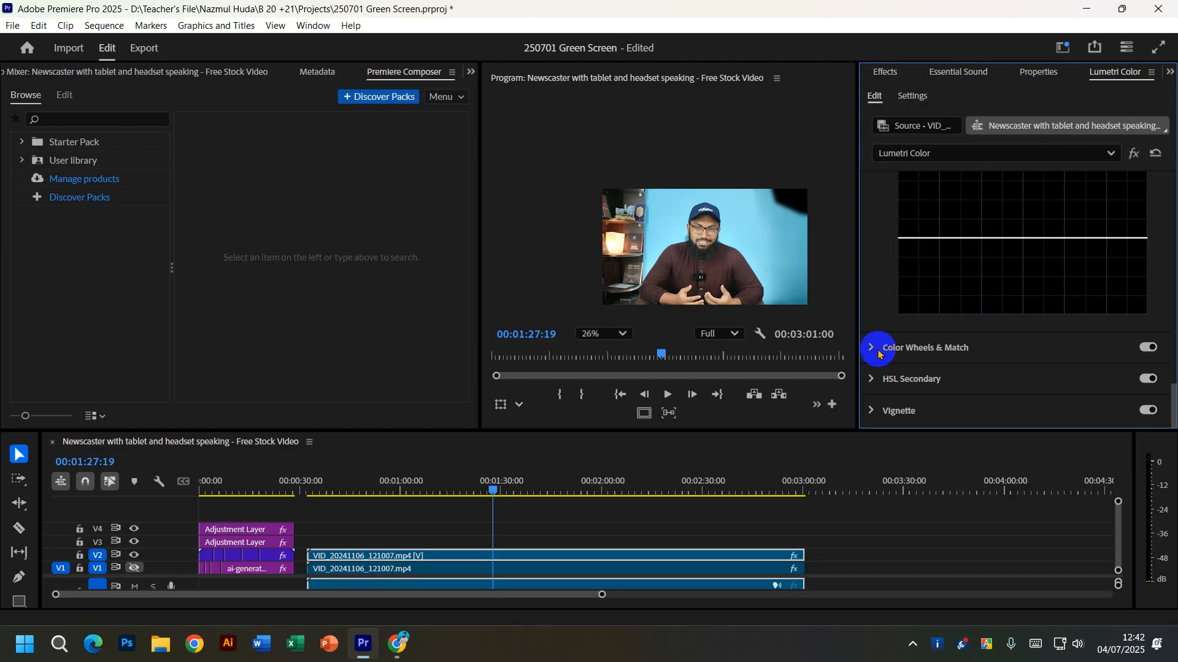
{"action": "scroll", "coordinate": [877, 351], "scroll_direction": "down", "scroll_amount": 1}
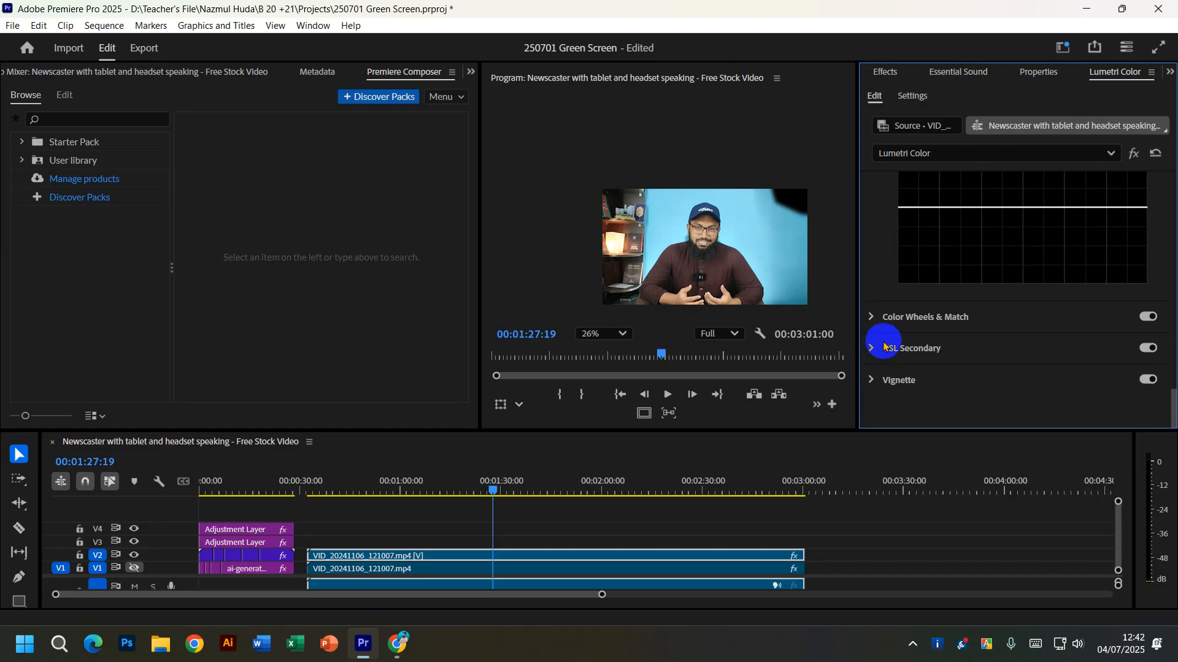
{"action": "left_click", "coordinate": [871, 381]}
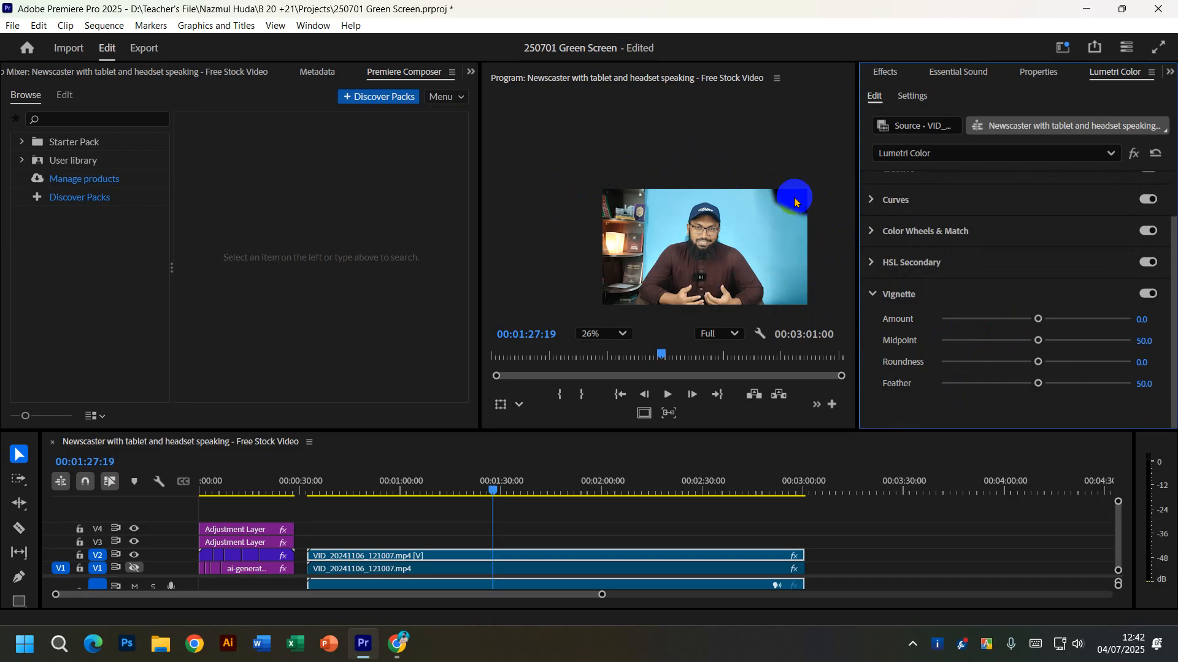
{"action": "left_click_drag", "start_coordinate": [1037, 319], "coordinate": [1057, 362]}
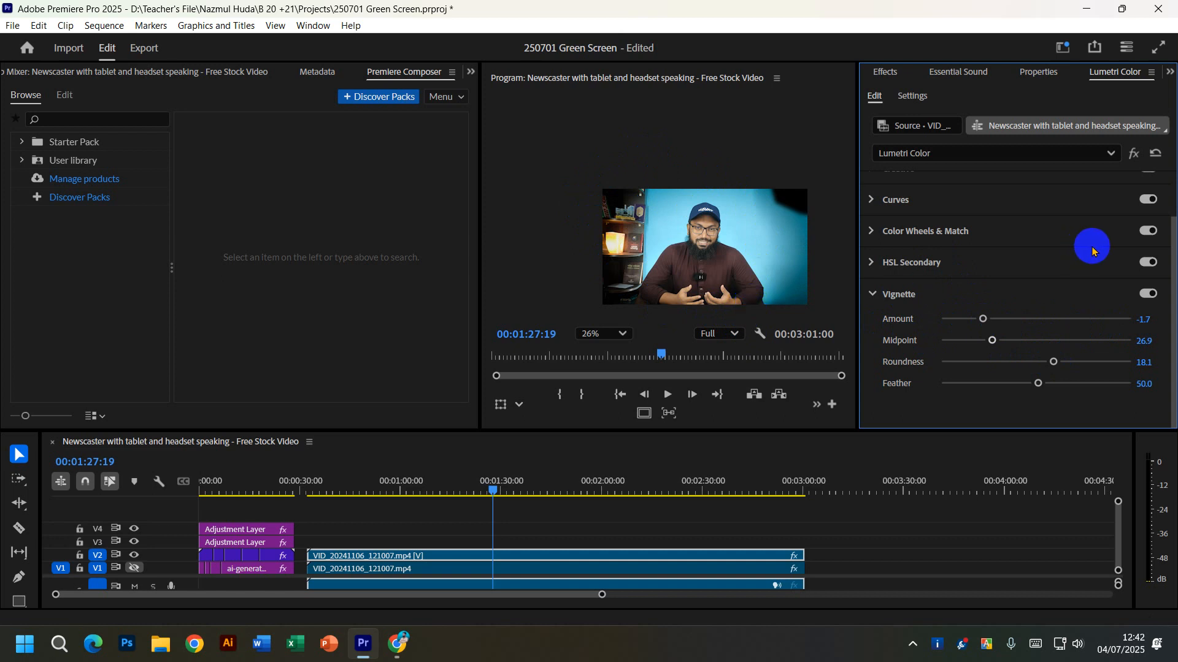
{"action": "left_click", "coordinate": [870, 295]}
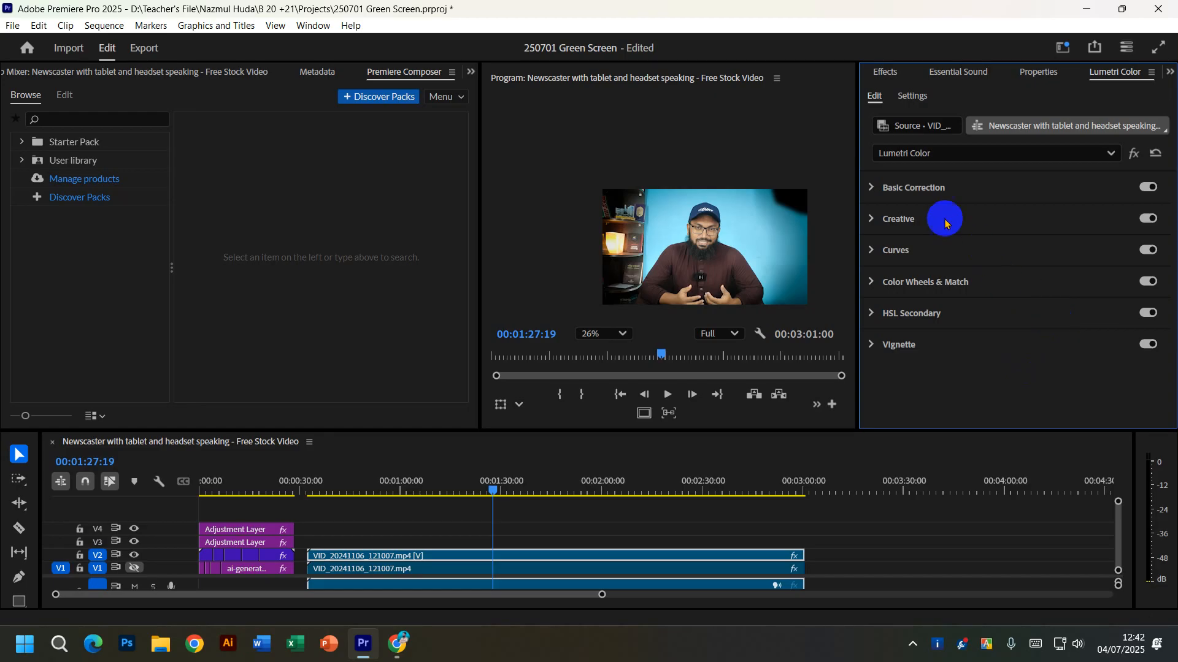
Review the color and light settings in Lumetri's Basic Correction section.
{"action": "left_click", "coordinate": [870, 186]}
{"action": "scroll", "coordinate": [902, 276], "scroll_direction": "down", "scroll_amount": 5}
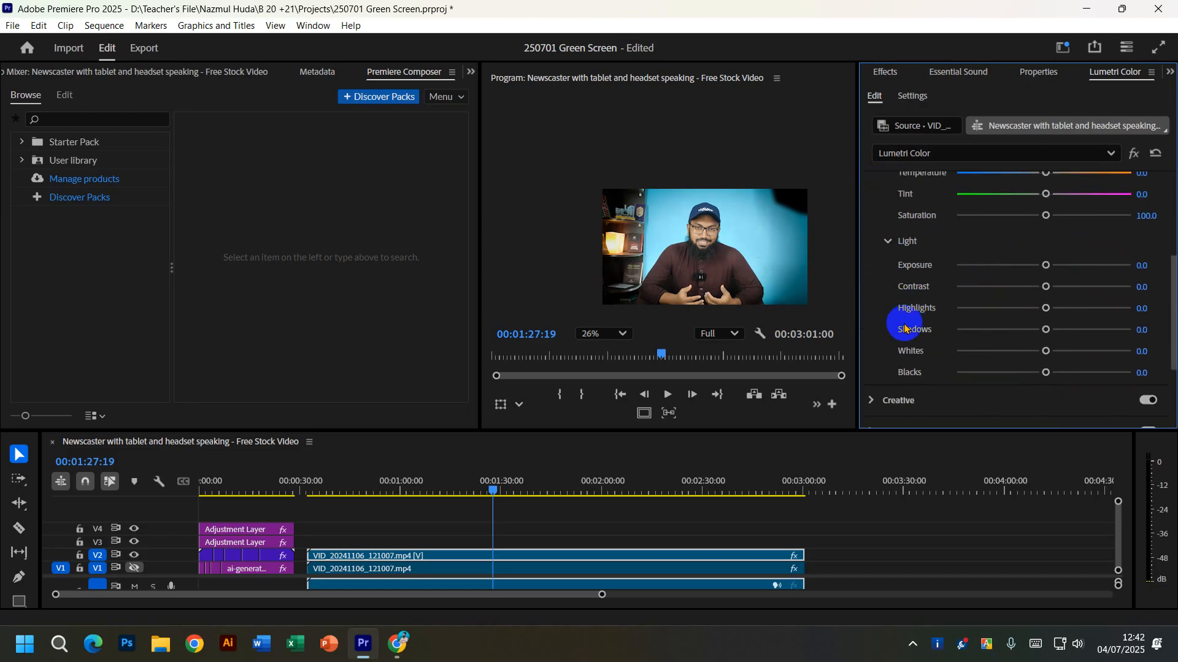
{"action": "scroll", "coordinate": [906, 315], "scroll_direction": "up", "scroll_amount": 5}
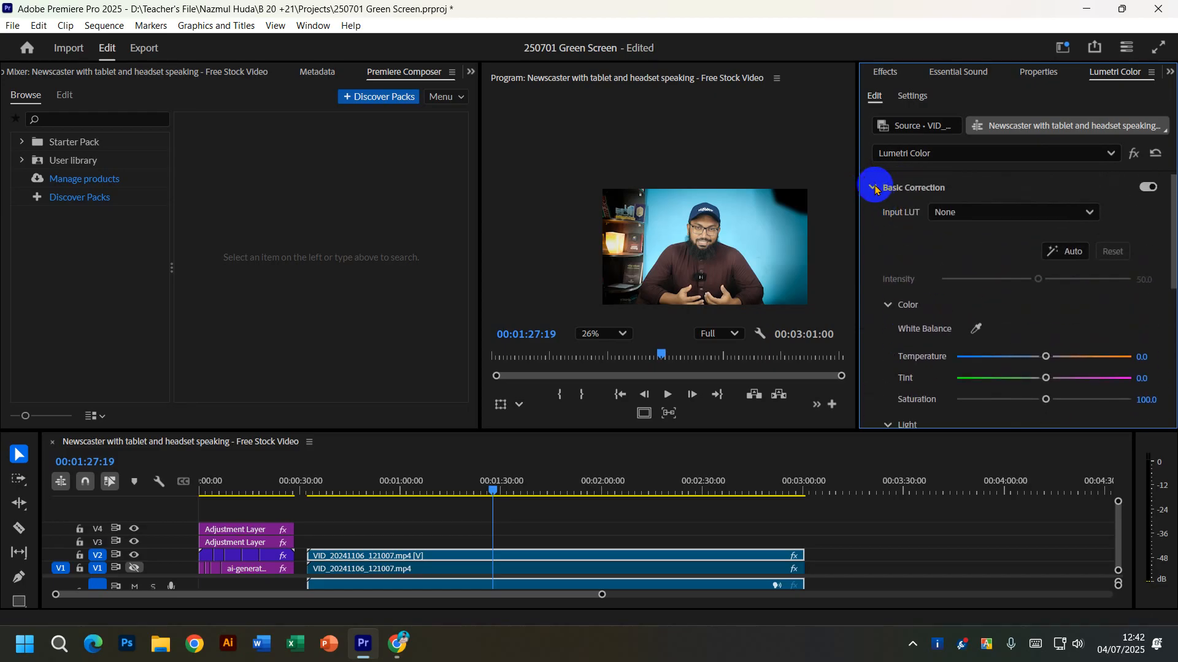
{"action": "left_click", "coordinate": [874, 188]}
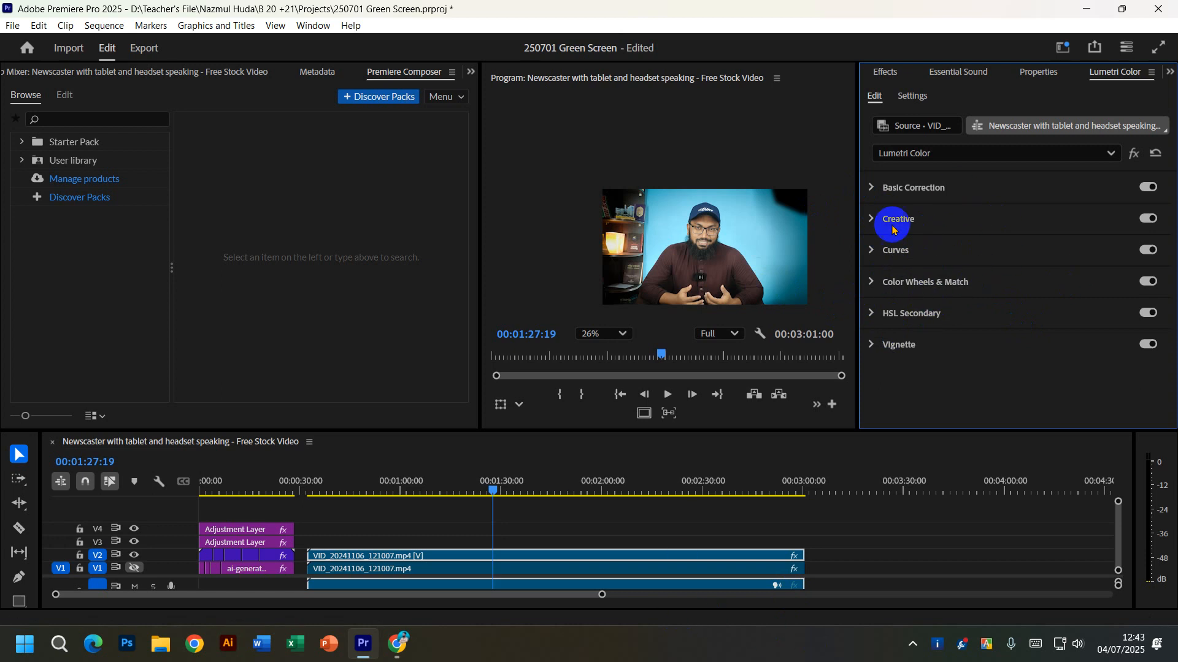
Apply the Kodak 5218 Kodak 2395 (by Adobe) creative look to the clip and set its intensity to 49.8.
{"action": "left_click", "coordinate": [871, 219]}
{"action": "left_click", "coordinate": [973, 244]}
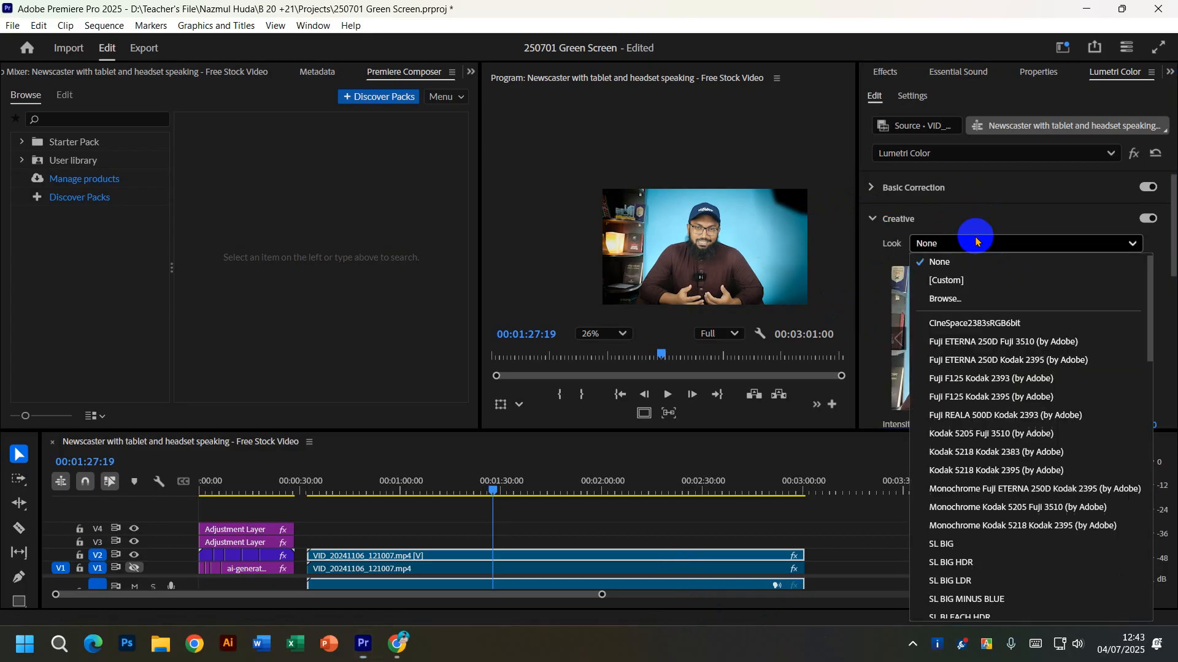
{"action": "scroll", "coordinate": [985, 481], "scroll_direction": "down", "scroll_amount": 1}
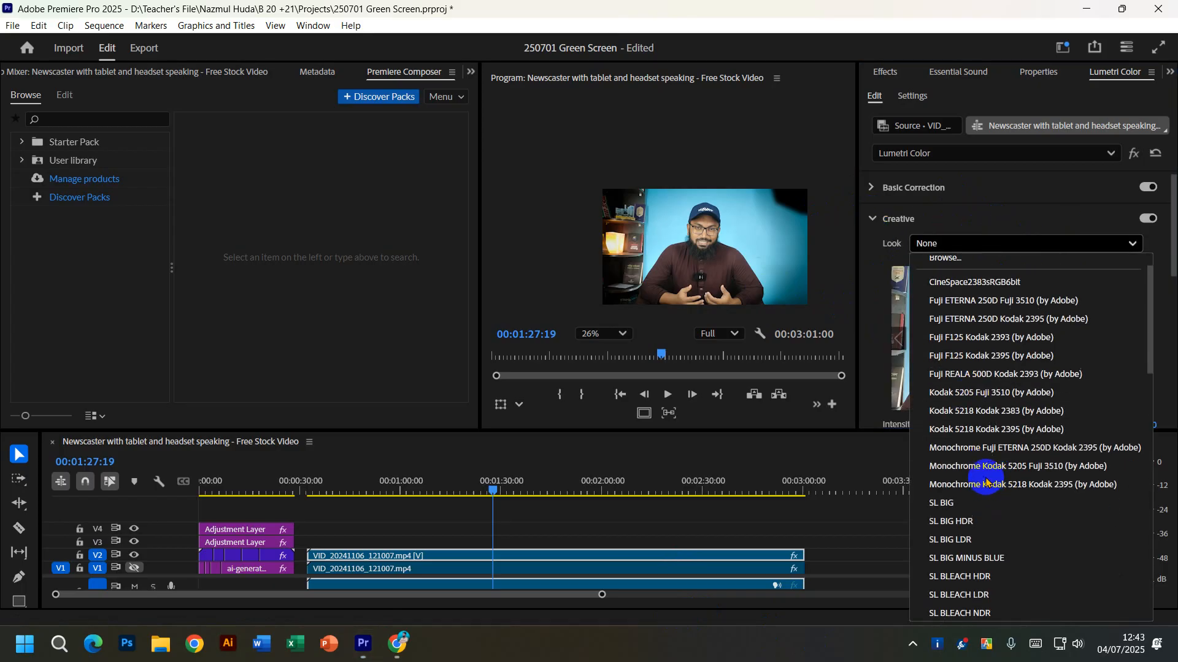
{"action": "left_click", "coordinate": [982, 411]}
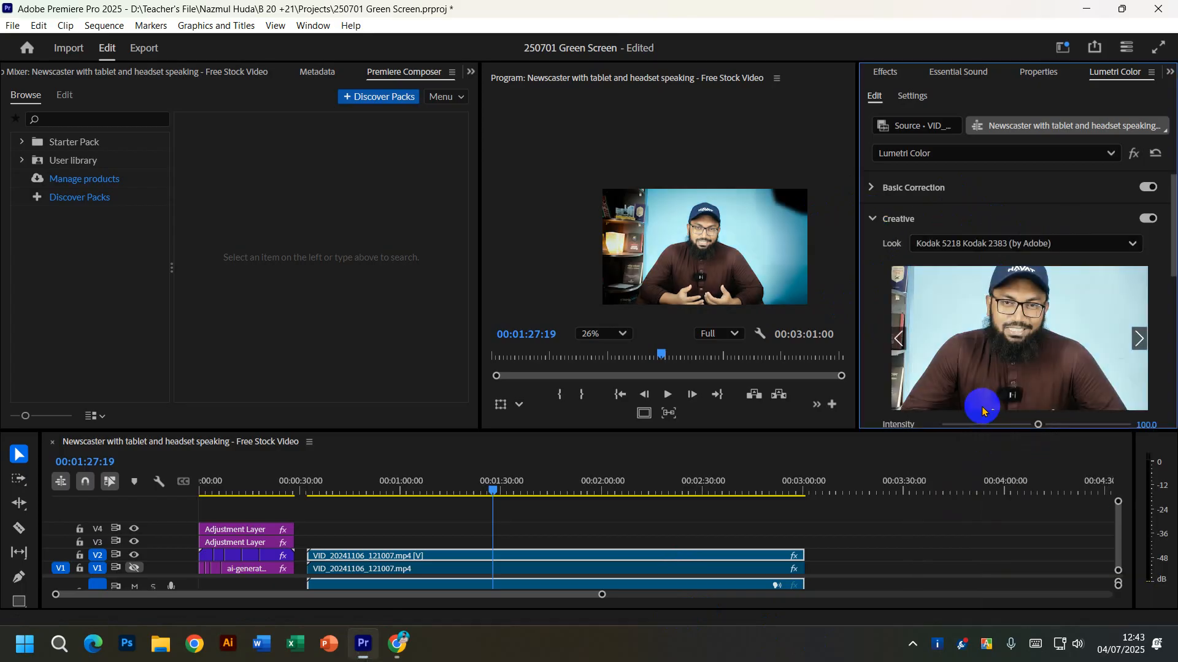
{"action": "left_click", "coordinate": [999, 245]}
{"action": "left_click", "coordinate": [975, 280]}
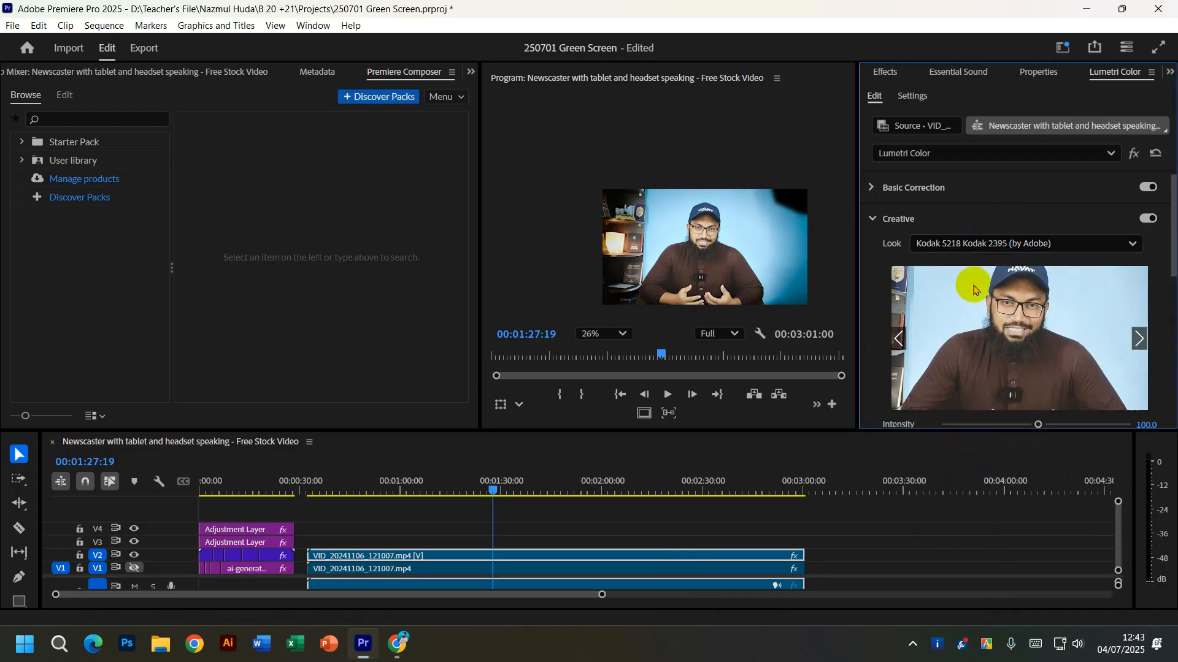
{"action": "scroll", "coordinate": [1072, 309], "scroll_direction": "down", "scroll_amount": 2}
{"action": "left_click_drag", "start_coordinate": [1012, 363], "coordinate": [989, 363]}
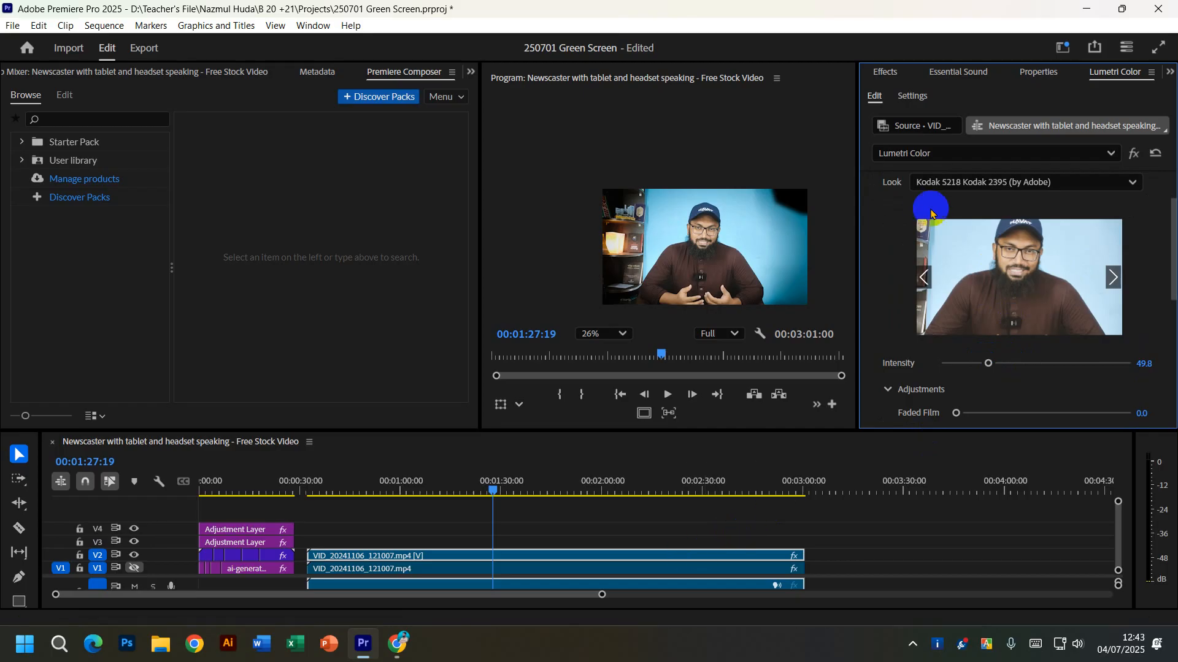